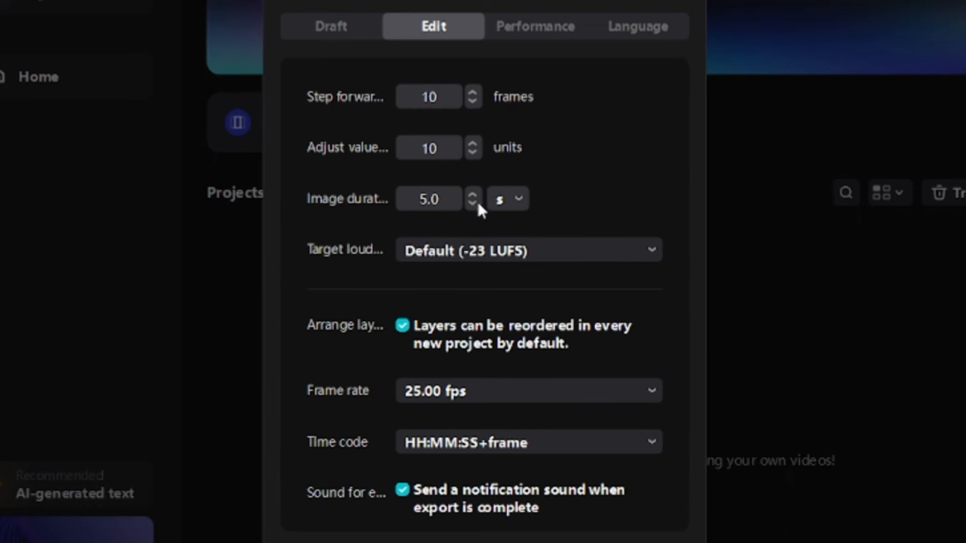
Step: Look over the target loudness and frame rate choices in the Edit settings without changing them
{"action": "left_click", "coordinate": [518, 251]}
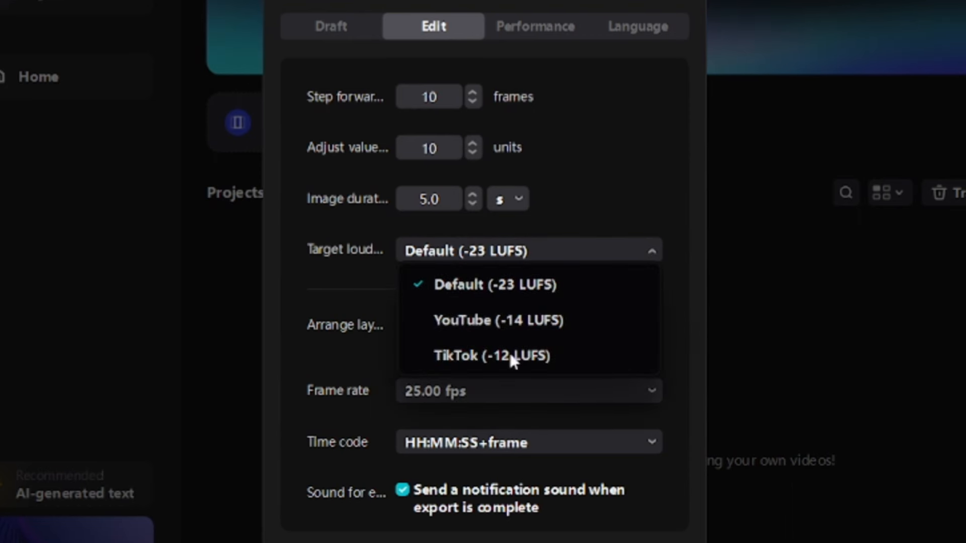
{"action": "left_click", "coordinate": [567, 193]}
{"action": "left_click", "coordinate": [427, 392]}
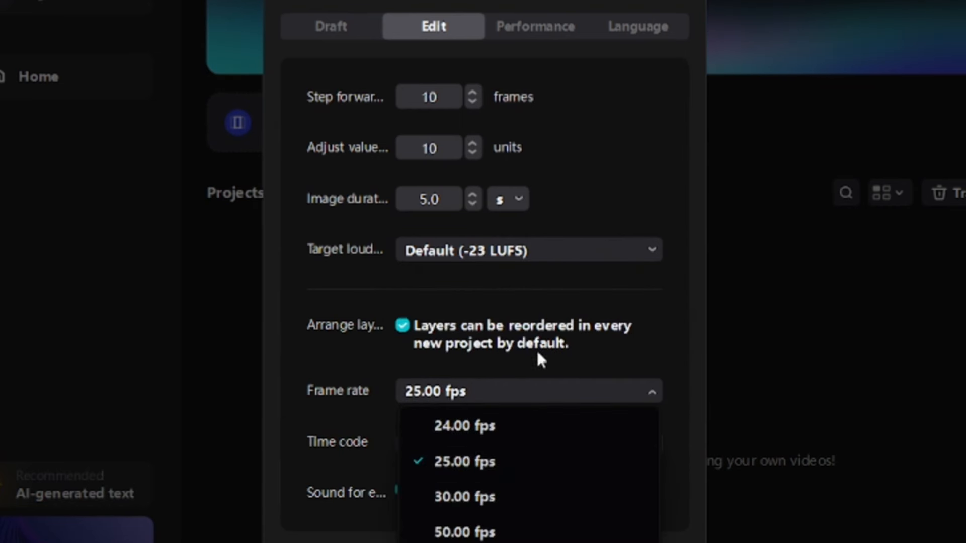
{"action": "left_click", "coordinate": [599, 289]}
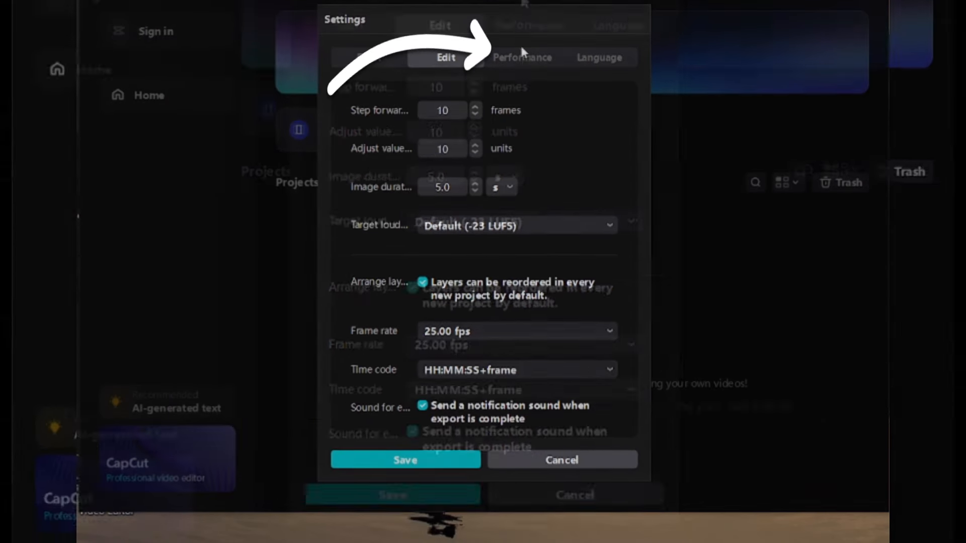
Step: Open the Performance settings and read the explanations for hardware encoding, hardware decoding and GPU interface rendering
{"action": "left_click", "coordinate": [520, 54]}
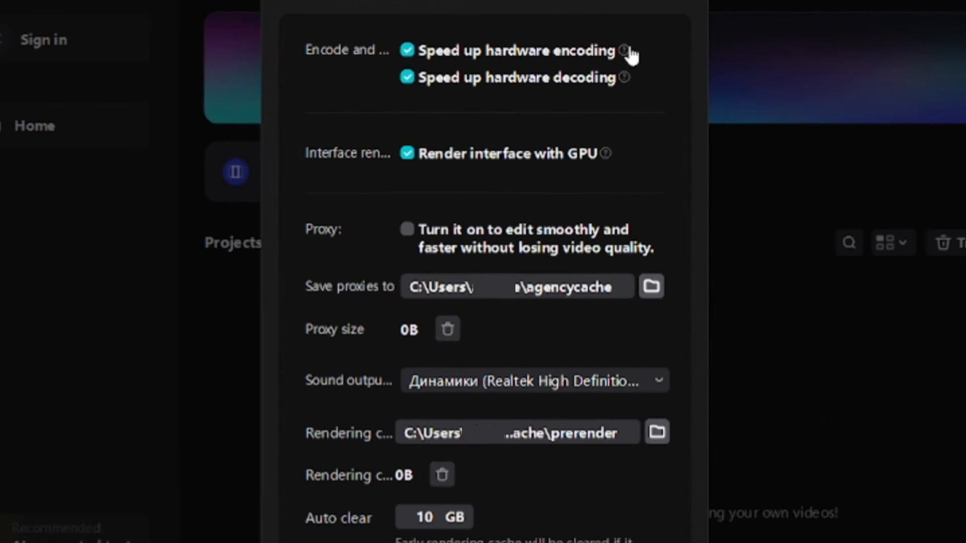
{"action": "mouse_move", "coordinate": [627, 51]}
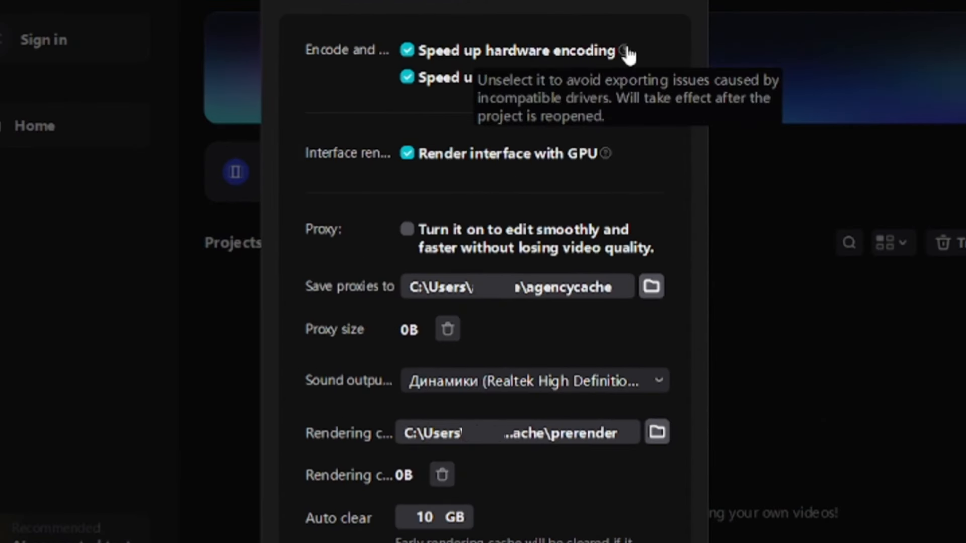
{"action": "mouse_move", "coordinate": [626, 79]}
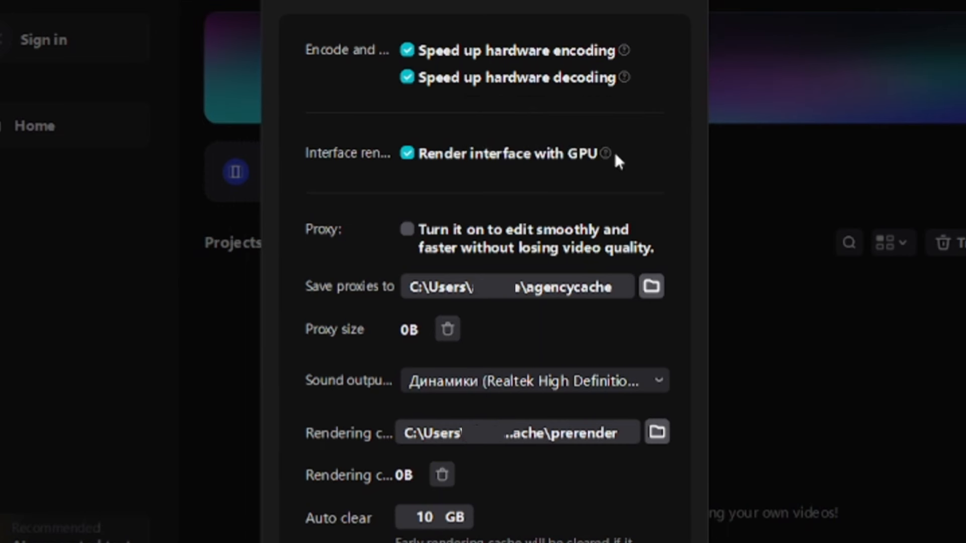
{"action": "mouse_move", "coordinate": [607, 155]}
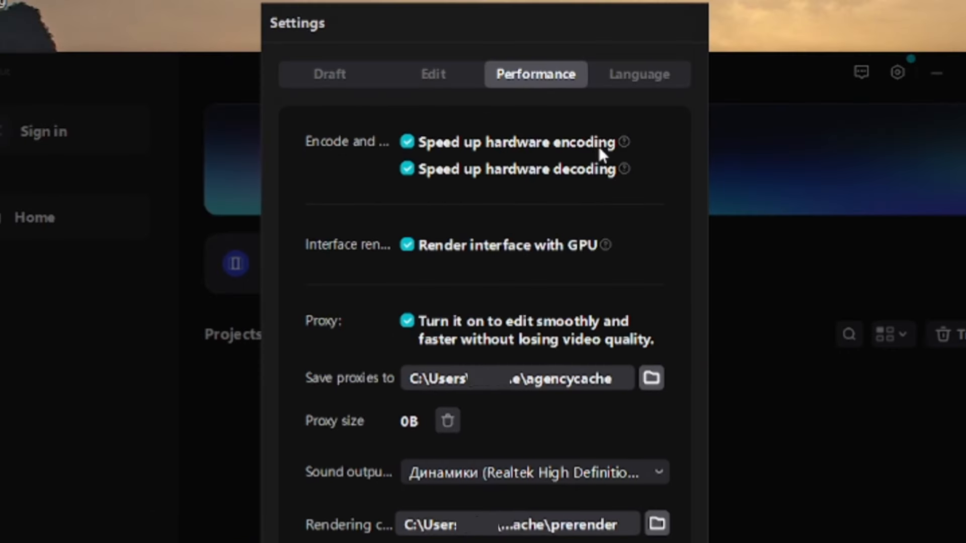
Step: Look through the available interface languages and save the settings
{"action": "left_click", "coordinate": [621, 76]}
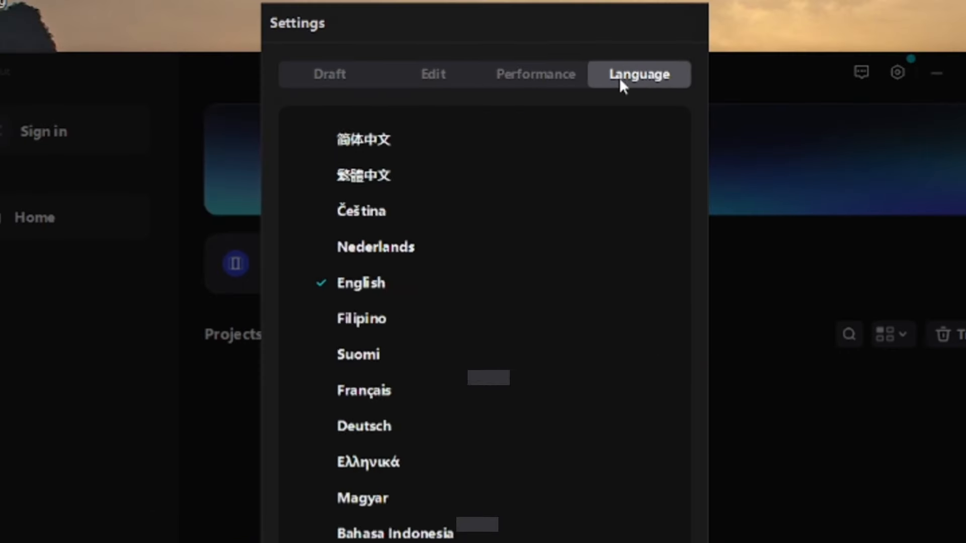
{"action": "scroll", "coordinate": [367, 270], "scroll_direction": "down", "scroll_amount": 4}
{"action": "scroll", "coordinate": [368, 271], "scroll_direction": "up", "scroll_amount": 4}
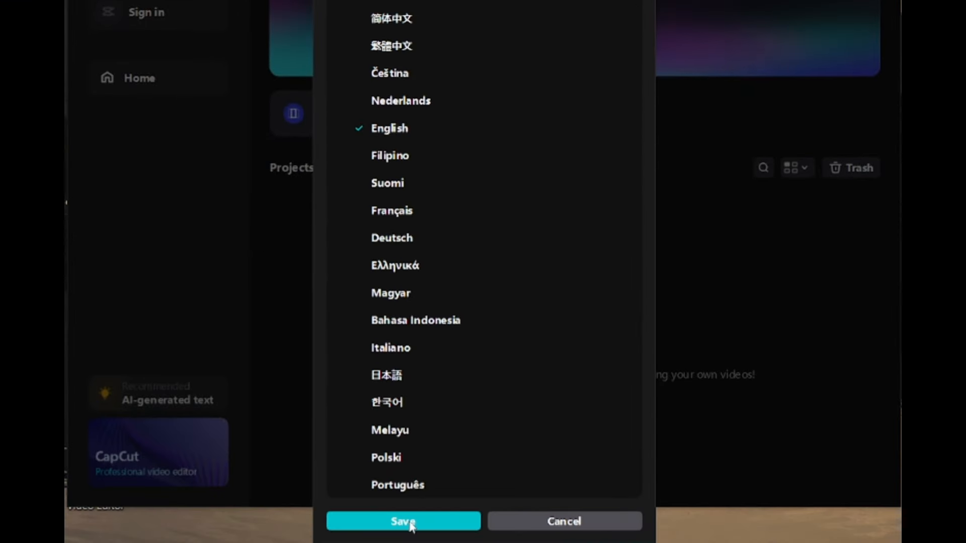
{"action": "left_click", "coordinate": [405, 522]}
Step: Create a new project and import the video 5723847-hd_1920_1080_30fps.mp4 from the file folder
{"action": "left_click", "coordinate": [575, 95]}
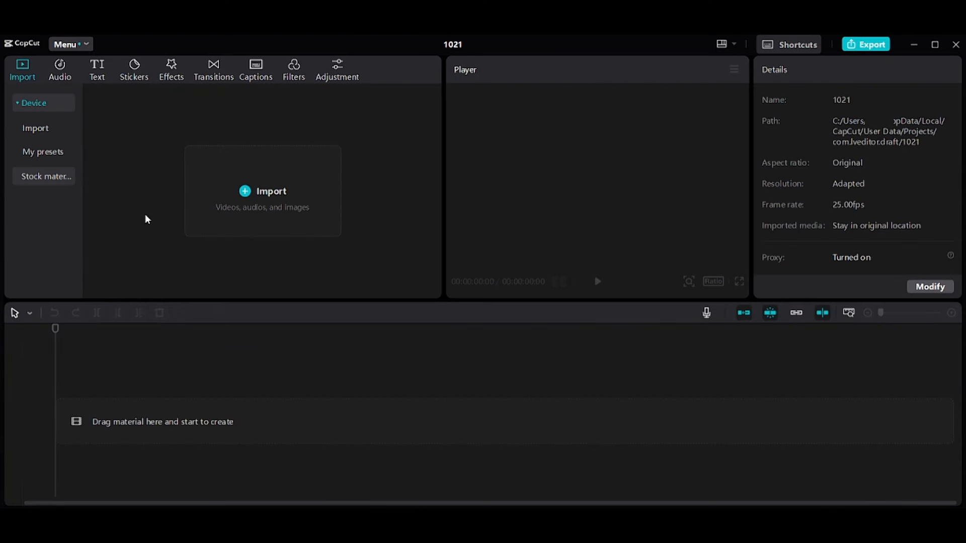
{"action": "left_click", "coordinate": [372, 521]}
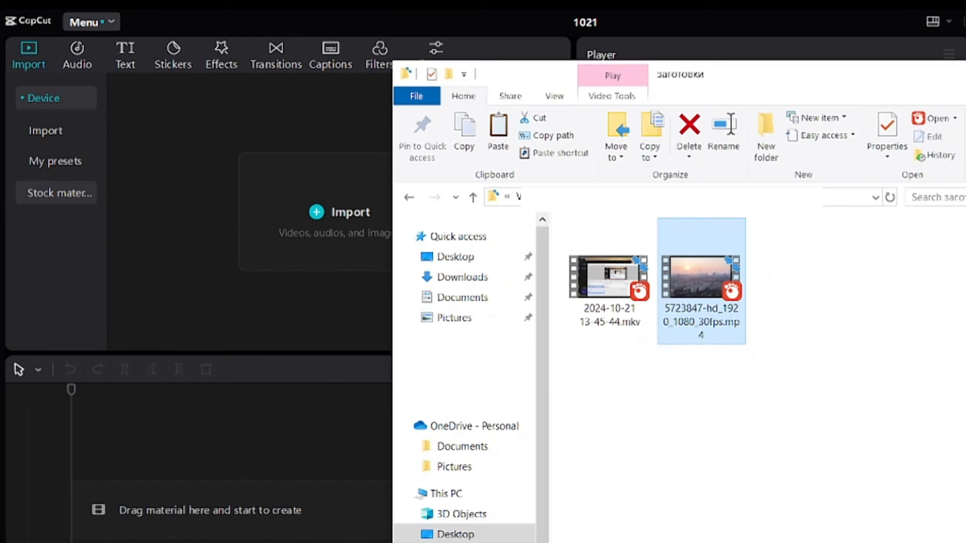
{"action": "left_click_drag", "start_coordinate": [705, 284], "coordinate": [294, 229]}
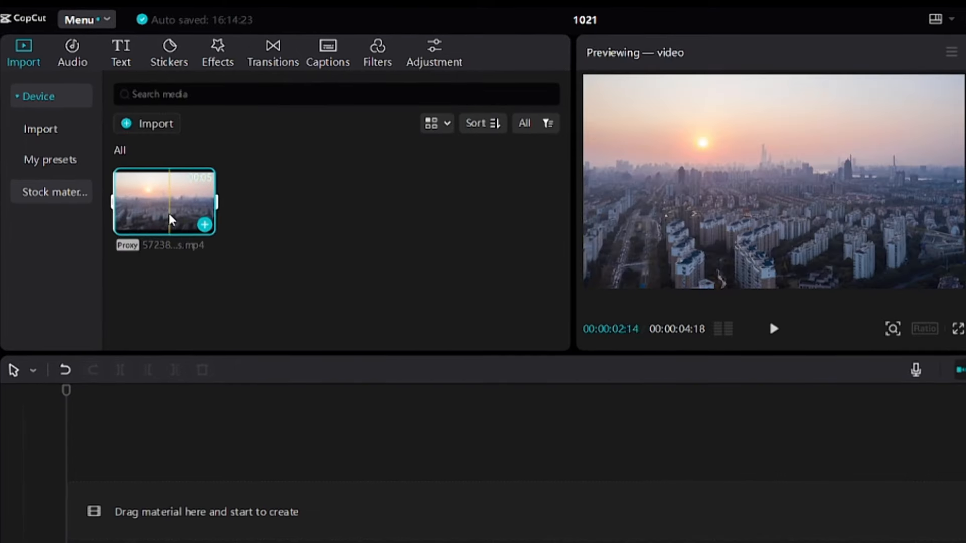
Step: Place the imported city video at the start of the timeline and enlarge the player area
{"action": "left_click_drag", "start_coordinate": [171, 219], "coordinate": [266, 406]}
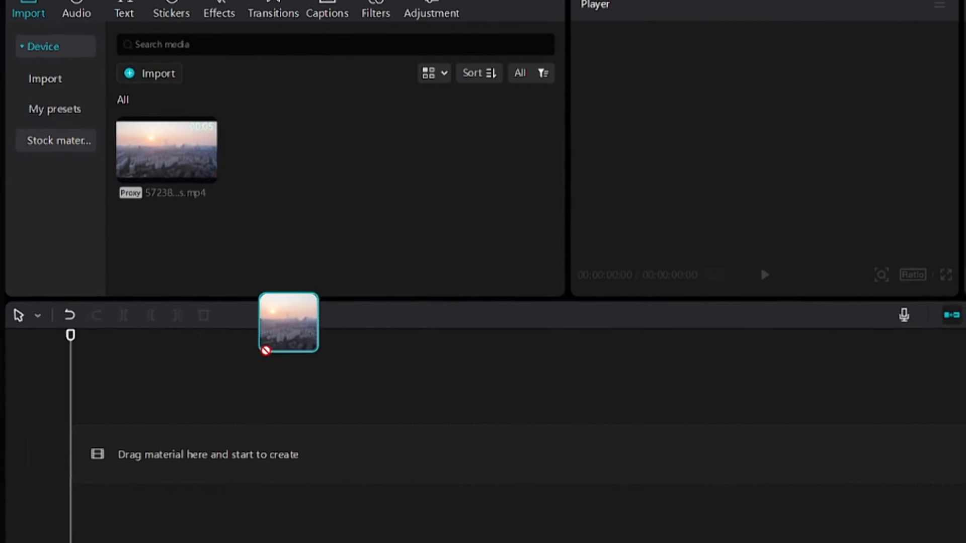
{"action": "left_click_drag", "start_coordinate": [266, 351], "coordinate": [91, 442]}
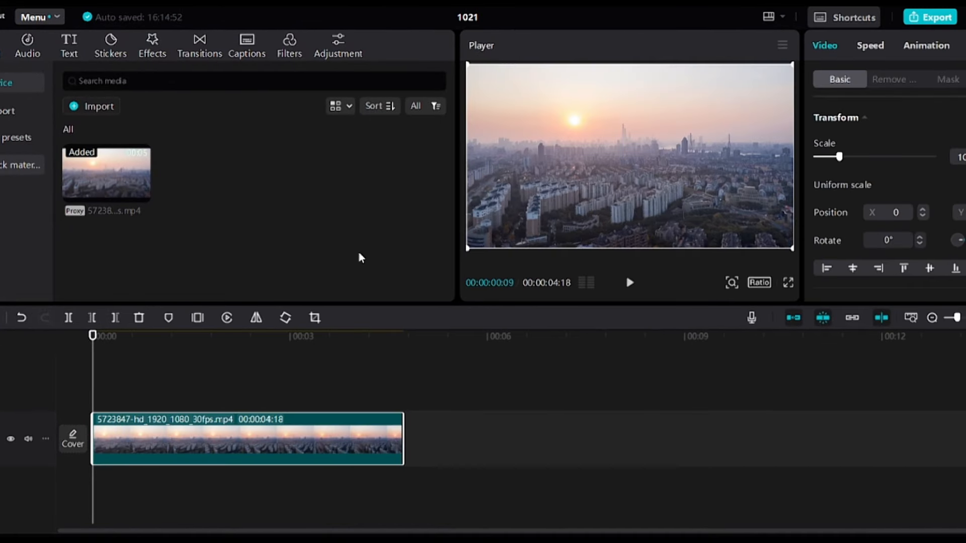
{"action": "left_click_drag", "start_coordinate": [457, 122], "coordinate": [282, 230]}
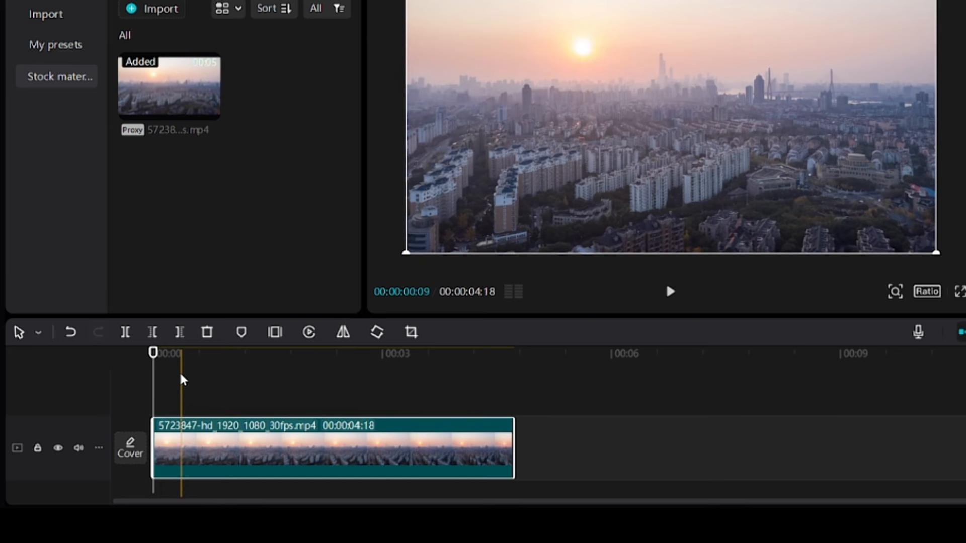
Step: Split the timeline clip at about 00:00:01:19 with the Split tool
{"action": "left_click", "coordinate": [38, 332]}
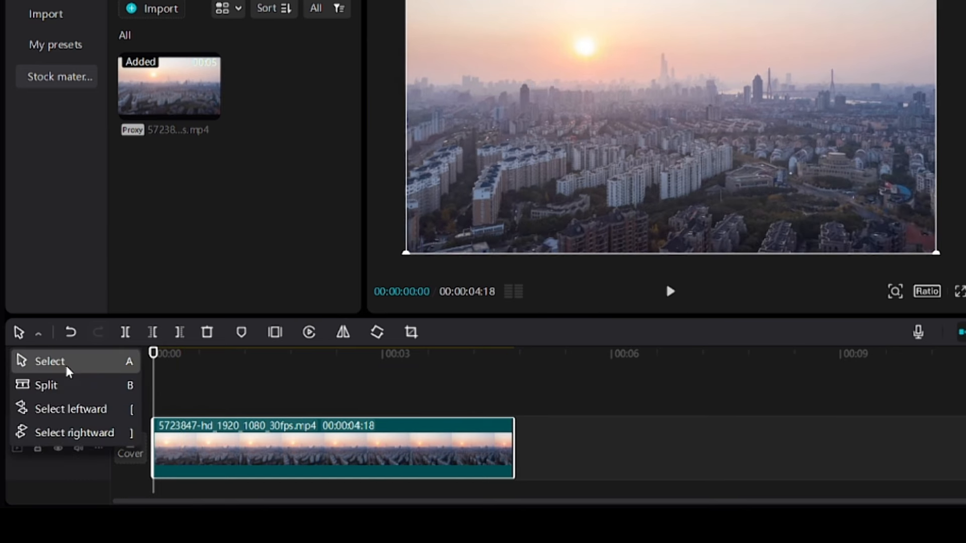
{"action": "left_click", "coordinate": [66, 385]}
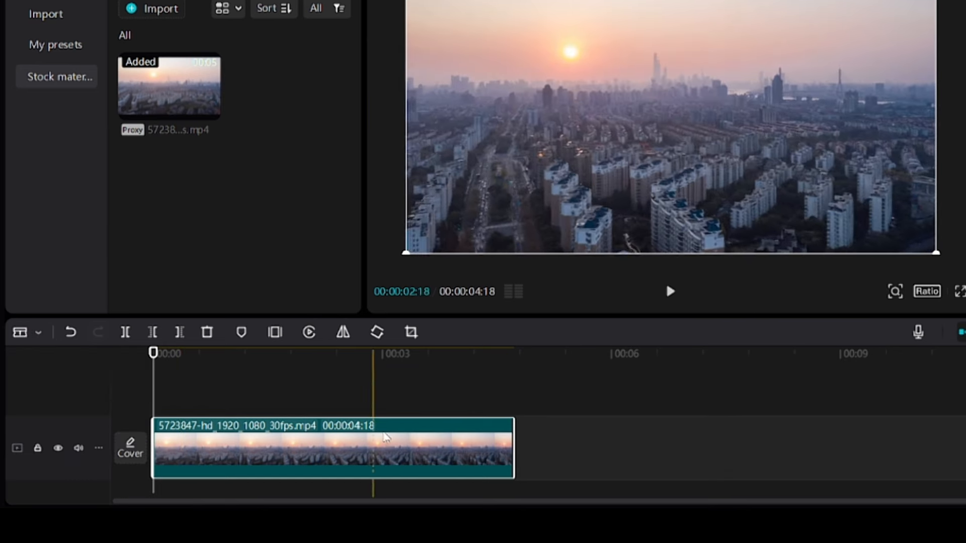
{"action": "left_click", "coordinate": [288, 443]}
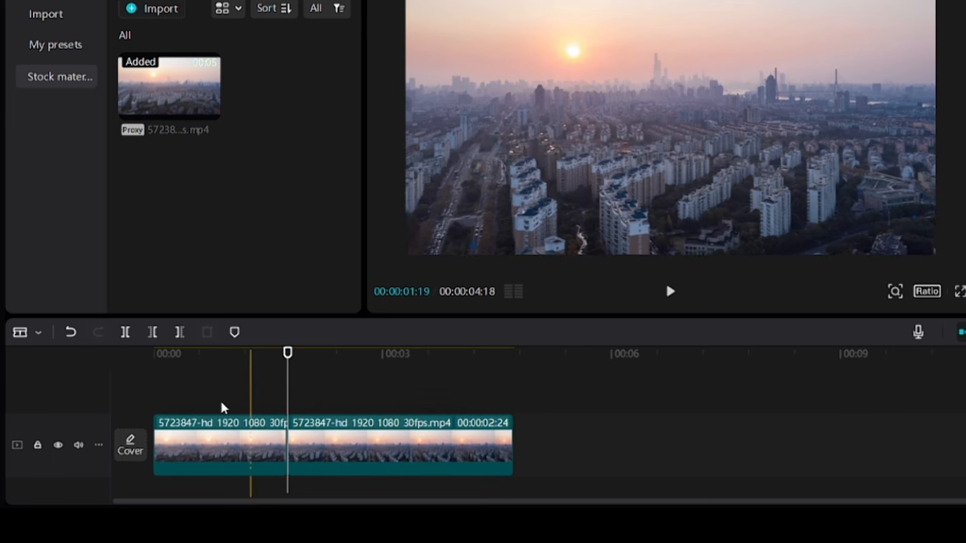
Step: Switch back to the Select tool and undo the split
{"action": "left_click", "coordinate": [39, 336]}
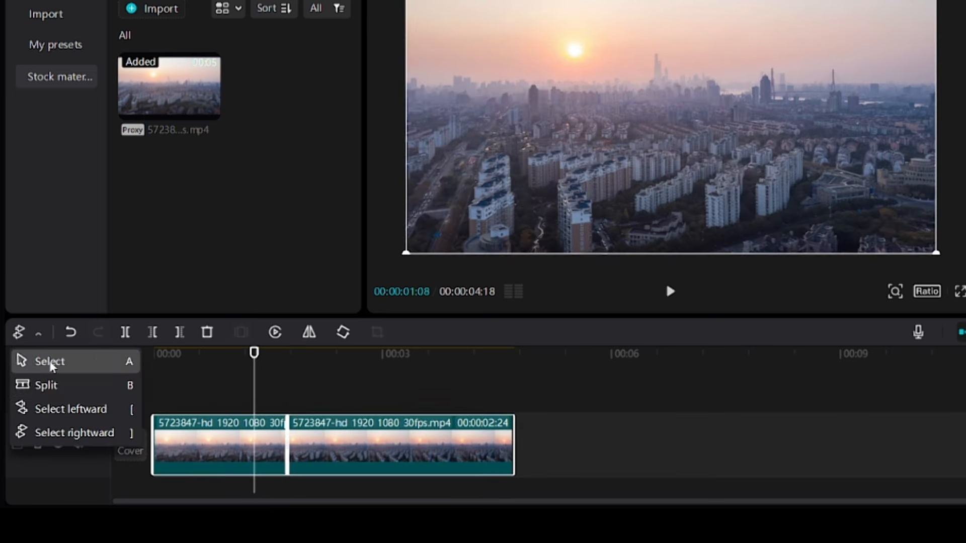
{"action": "left_click", "coordinate": [49, 362]}
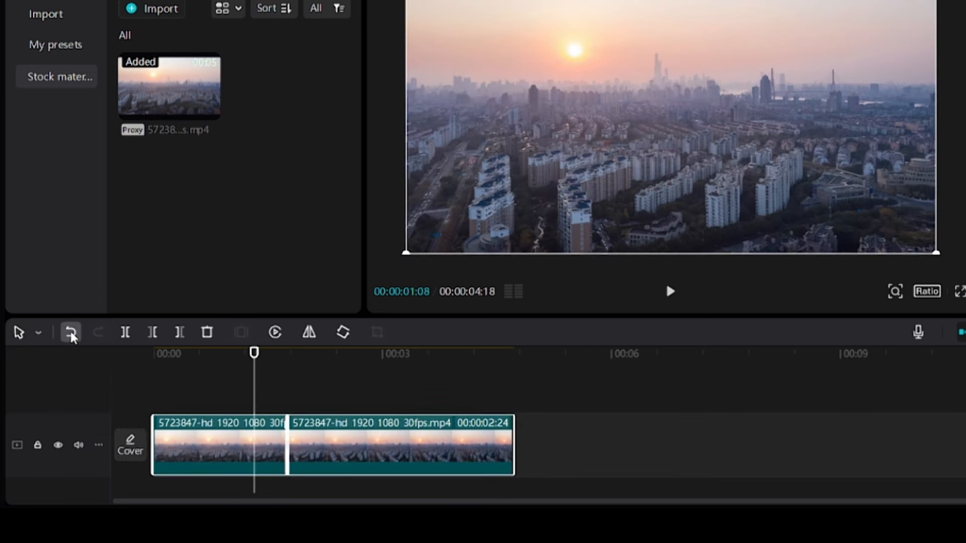
{"action": "left_click", "coordinate": [72, 336]}
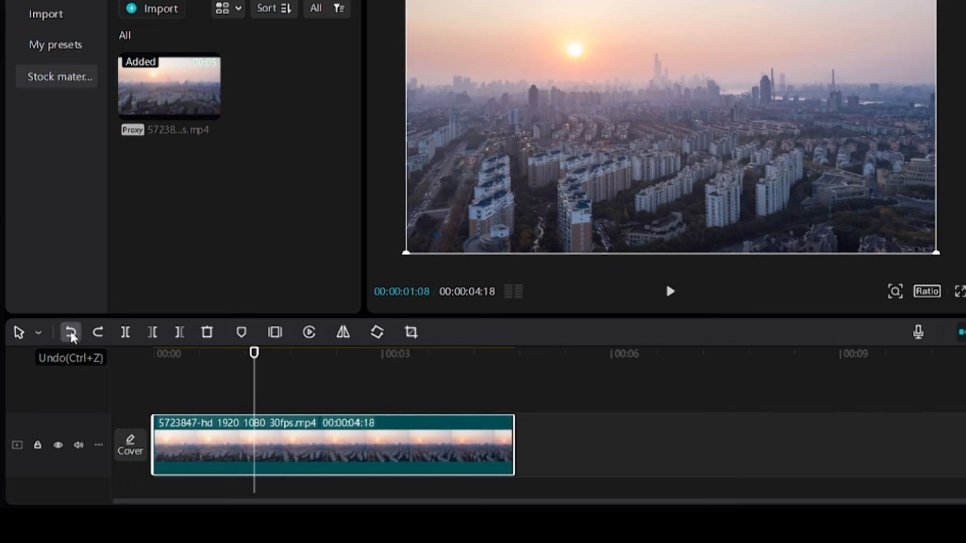
Step: Try splitting the clip at 00:00:01:08 and deleting the footage before 00:00:00:16, and undo both edits
{"action": "left_click", "coordinate": [125, 332]}
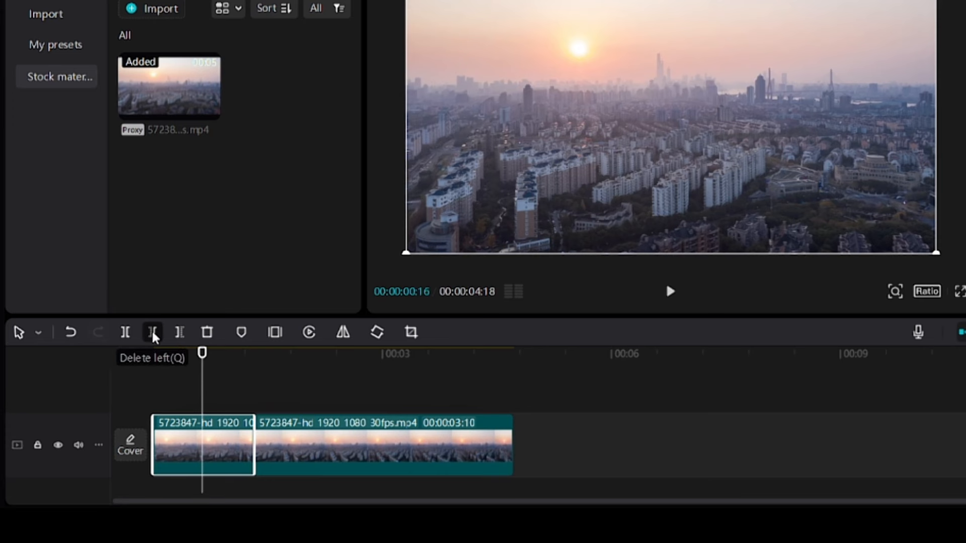
{"action": "left_click", "coordinate": [151, 333]}
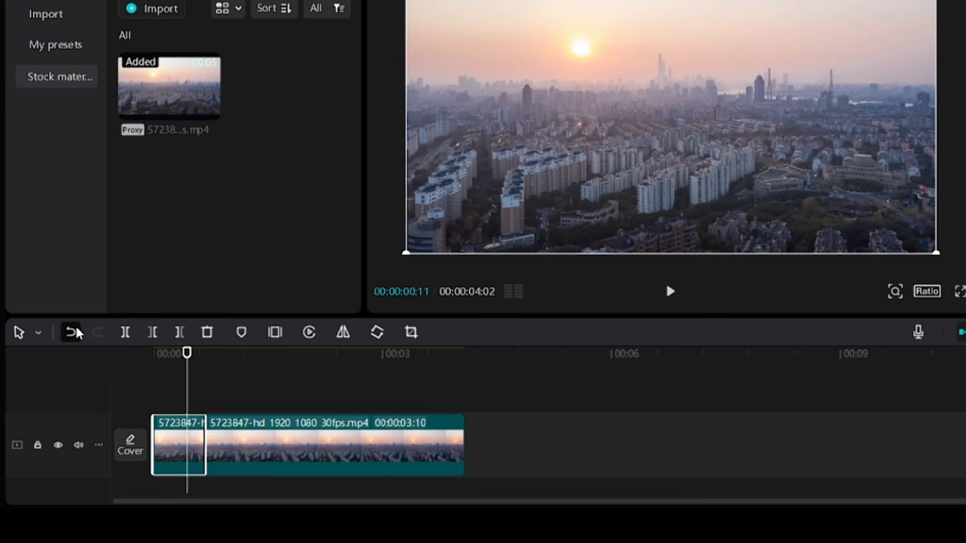
{"action": "left_click", "coordinate": [71, 332]}
Step: Delete the part of the clip after 00:00:04:05 and undo that trim
{"action": "left_click", "coordinate": [473, 373]}
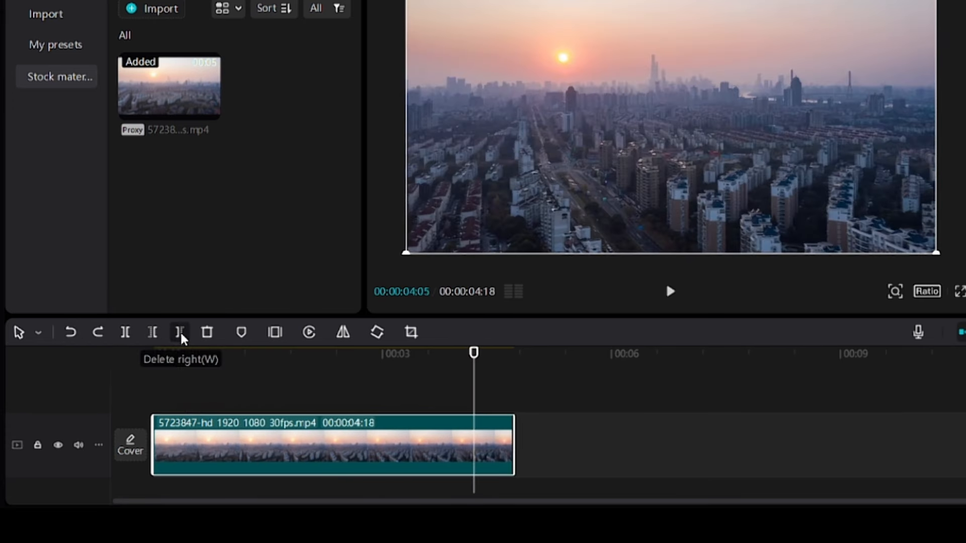
{"action": "left_click", "coordinate": [179, 333]}
{"action": "left_click", "coordinate": [70, 332]}
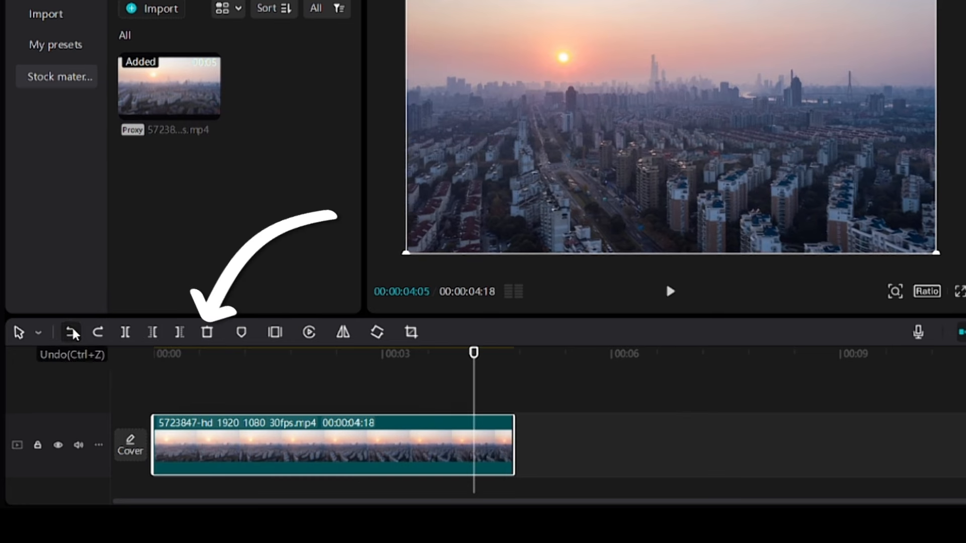
Step: Delete the clip from the timeline and place the imported video at the start again
{"action": "left_click", "coordinate": [206, 332]}
{"action": "mouse_move", "coordinate": [170, 86]}
{"action": "left_mouse_down"}
{"action": "mouse_move", "coordinate": [221, 320]}
{"action": "mouse_move", "coordinate": [226, 450]}
{"action": "mouse_move", "coordinate": [216, 473]}
{"action": "left_mouse_up"}
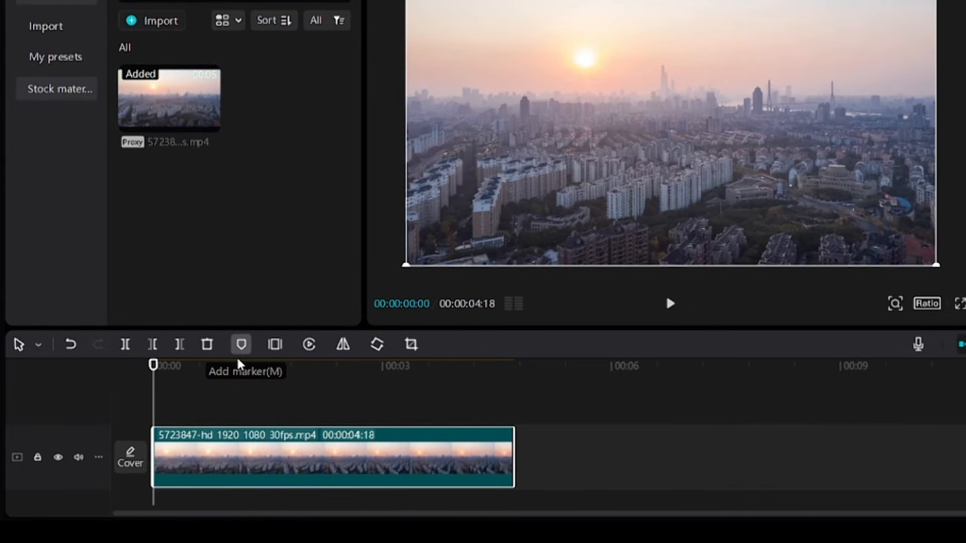
Step: Add a marker to the clip at 00:00:02:00, open its properties and delete it
{"action": "left_click", "coordinate": [306, 388]}
{"action": "left_click", "coordinate": [242, 345]}
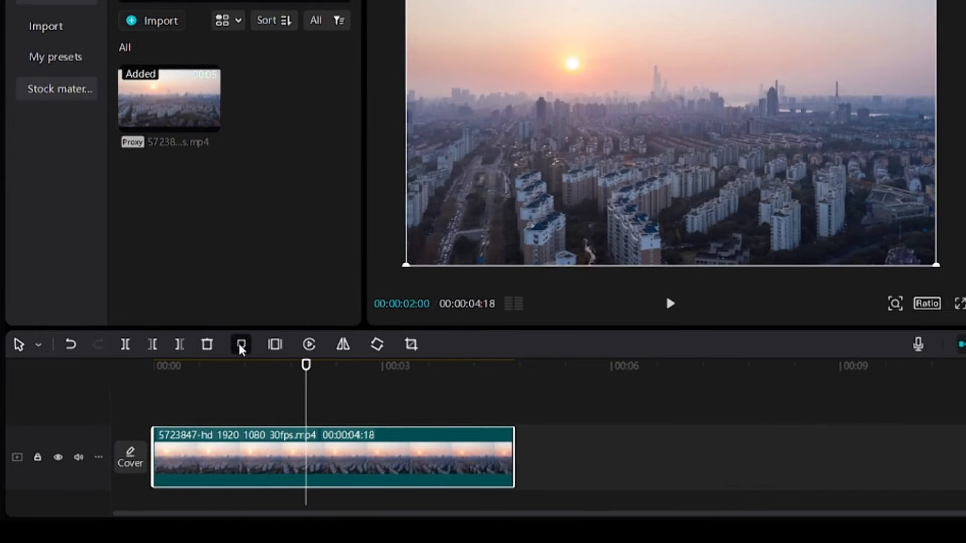
{"action": "left_click", "coordinate": [306, 427]}
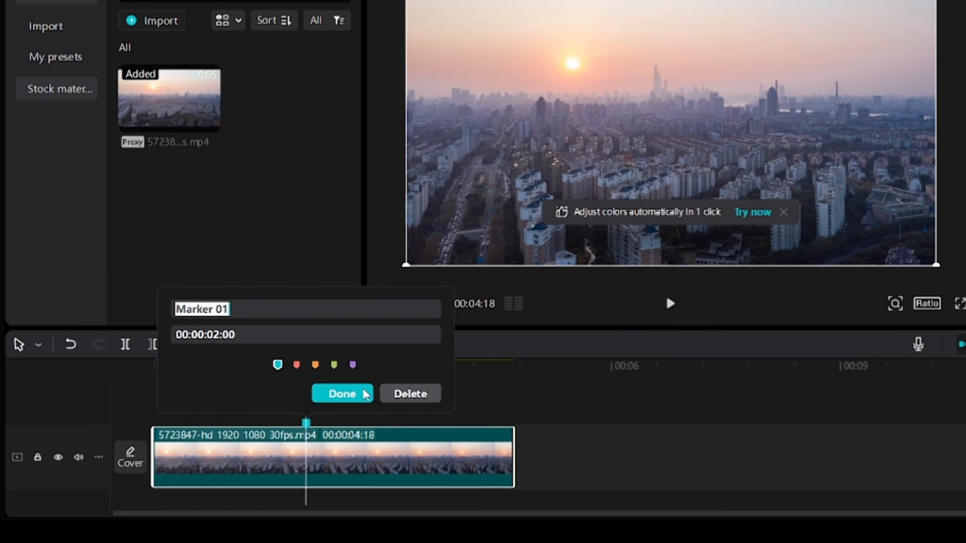
{"action": "left_click", "coordinate": [411, 398]}
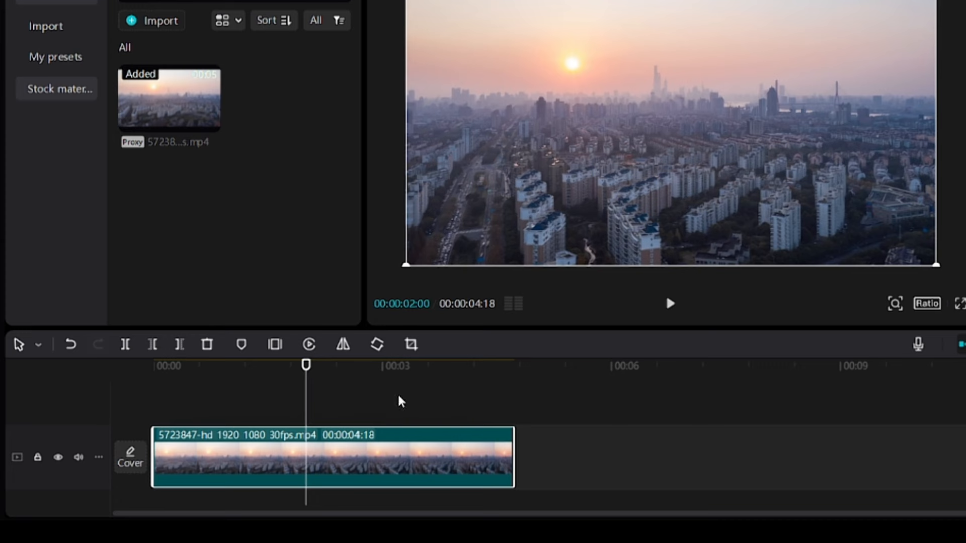
Step: Insert a freeze frame at 00:00:02:15 and shorten it to 00:00:01:07
{"action": "left_click_drag", "start_coordinate": [306, 385], "coordinate": [351, 389]}
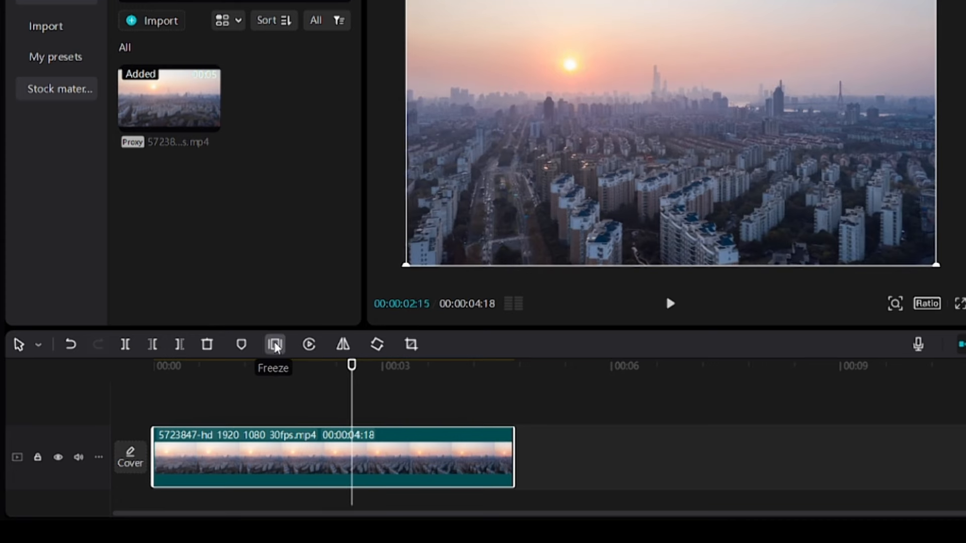
{"action": "left_click", "coordinate": [276, 345]}
{"action": "mouse_move", "coordinate": [438, 456]}
{"action": "left_mouse_down"}
{"action": "mouse_move", "coordinate": [423, 435]}
{"action": "mouse_move", "coordinate": [442, 463]}
{"action": "mouse_move", "coordinate": [418, 466]}
{"action": "mouse_move", "coordinate": [443, 460]}
{"action": "left_mouse_up"}
{"action": "left_click_drag", "start_coordinate": [581, 445], "coordinate": [445, 446]}
Step: Play the freeze section from 00:00:02:00 and undo the freeze frame edits
{"action": "left_click", "coordinate": [306, 396]}
{"action": "left_click", "coordinate": [670, 308]}
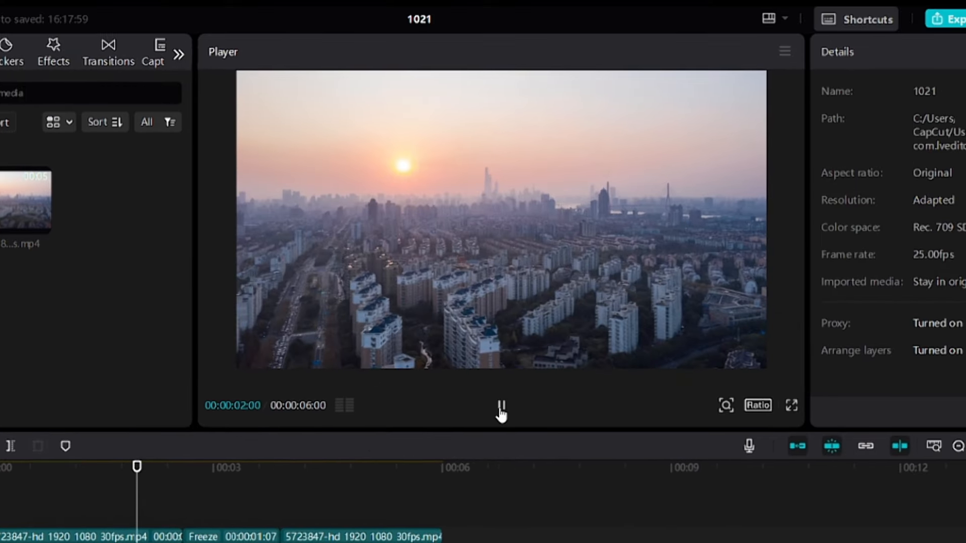
{"action": "left_click", "coordinate": [257, 539]}
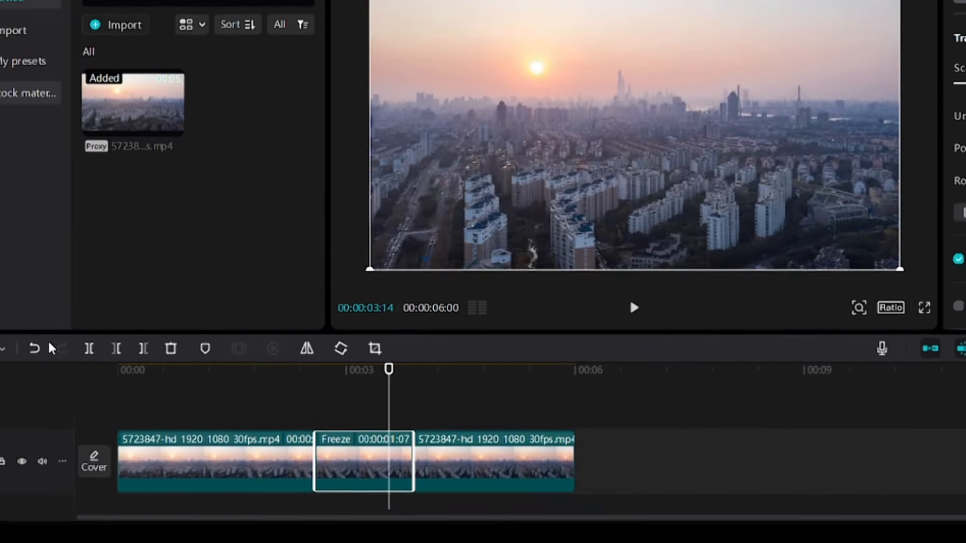
{"action": "left_click", "coordinate": [72, 325]}
{"action": "left_click", "coordinate": [72, 324]}
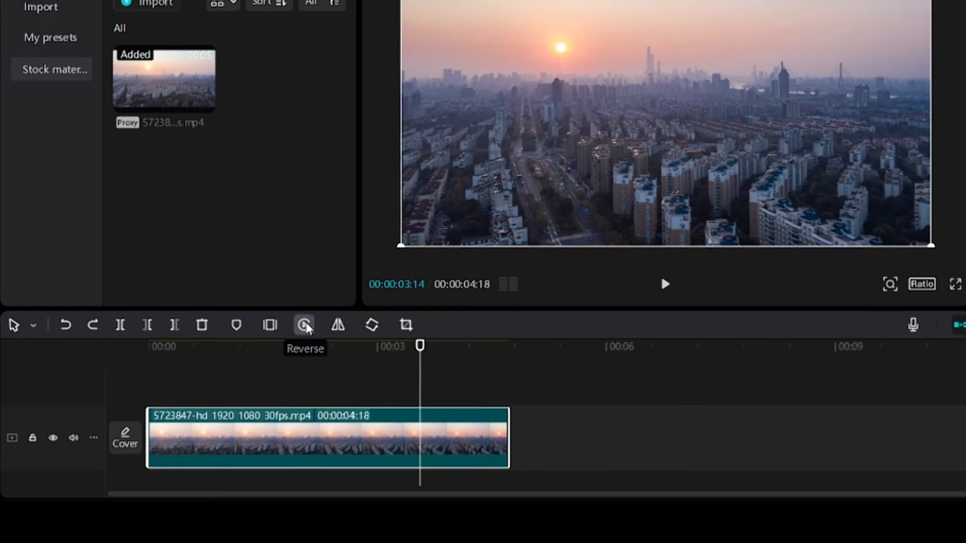
Step: Reverse the clip and play the reversed footage
{"action": "left_click", "coordinate": [309, 322]}
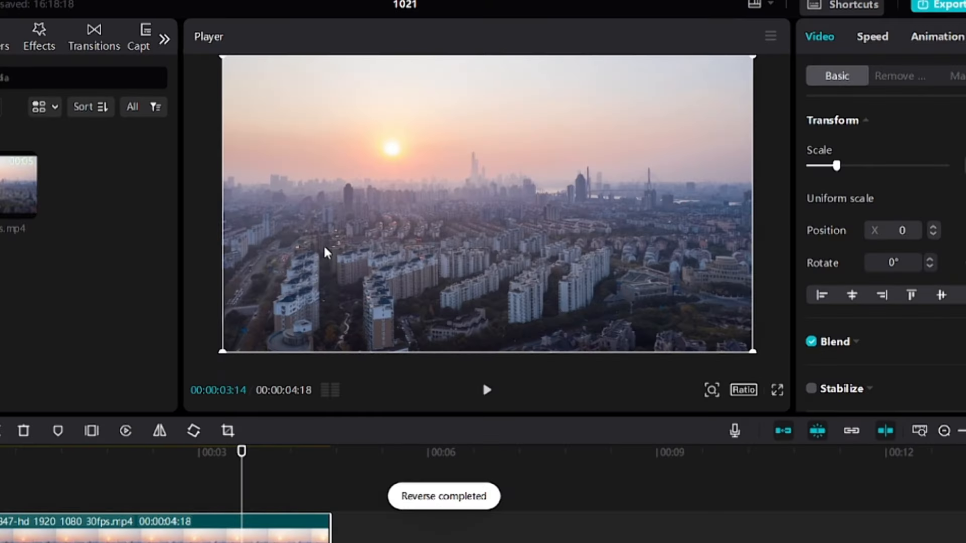
{"action": "left_click", "coordinate": [486, 390]}
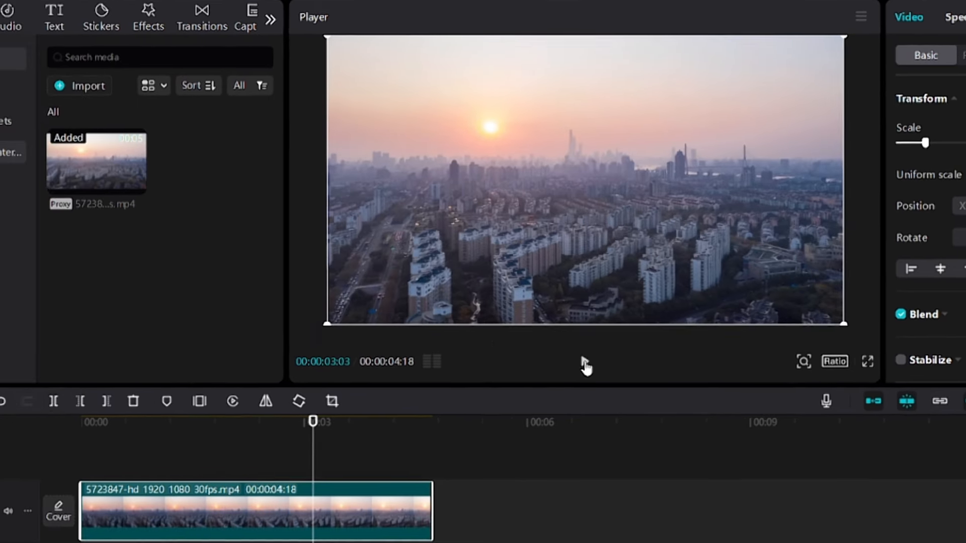
Step: Undo the clip's reversal, and mirror the clip and flip it back to its original direction
{"action": "left_click", "coordinate": [486, 390]}
{"action": "left_click", "coordinate": [57, 386]}
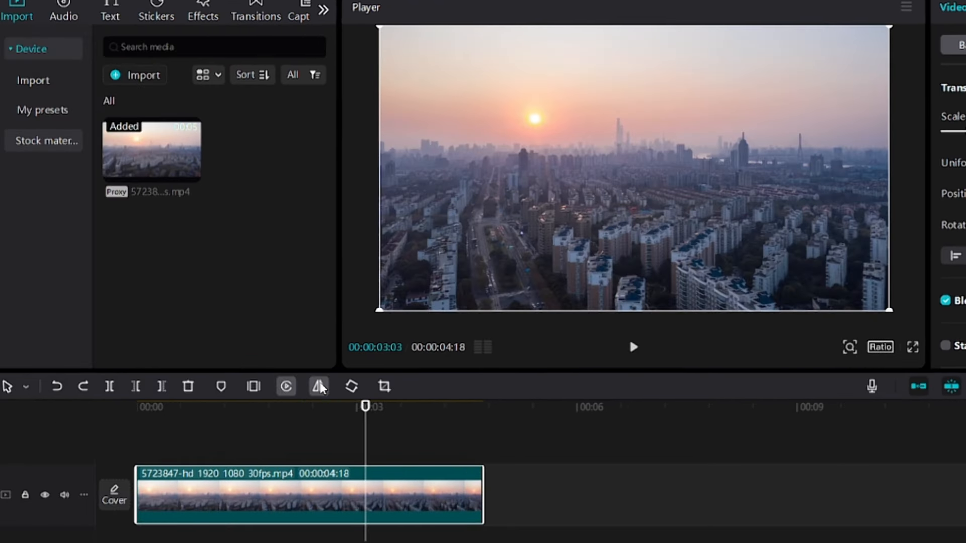
{"action": "left_click", "coordinate": [320, 388]}
{"action": "left_click", "coordinate": [321, 387]}
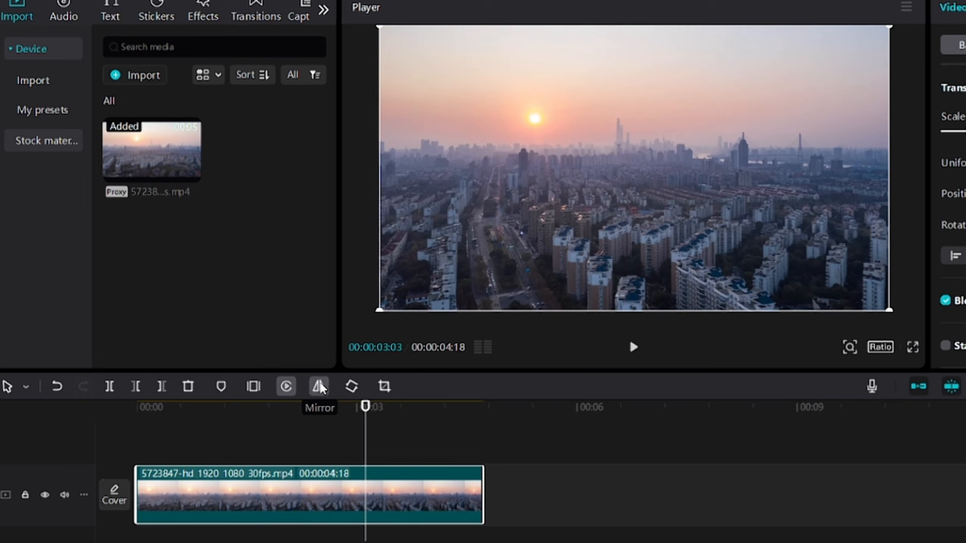
Step: Rotate the clip through four quarter turns to a full 360°
{"action": "left_click", "coordinate": [359, 387]}
{"action": "left_click", "coordinate": [359, 386]}
{"action": "left_click", "coordinate": [360, 386]}
{"action": "left_click", "coordinate": [359, 386]}
Step: Open the clip's crop settings and try out the crop frame handles and the rotation control
{"action": "left_click", "coordinate": [385, 387]}
{"action": "mouse_move", "coordinate": [487, 439]}
{"action": "left_mouse_down"}
{"action": "mouse_move", "coordinate": [489, 111]}
{"action": "mouse_move", "coordinate": [486, 437]}
{"action": "left_mouse_up"}
{"action": "mouse_move", "coordinate": [145, 65]}
{"action": "left_mouse_down"}
{"action": "mouse_move", "coordinate": [157, 134]}
{"action": "mouse_move", "coordinate": [146, 58]}
{"action": "left_mouse_up"}
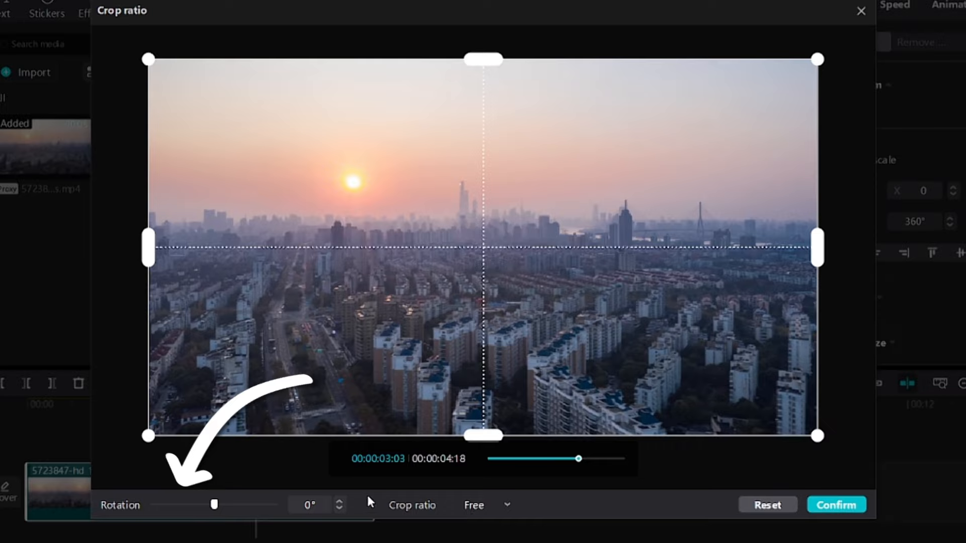
{"action": "mouse_move", "coordinate": [216, 505]}
{"action": "left_mouse_down"}
{"action": "mouse_move", "coordinate": [274, 520]}
{"action": "mouse_move", "coordinate": [217, 506]}
{"action": "left_mouse_up"}
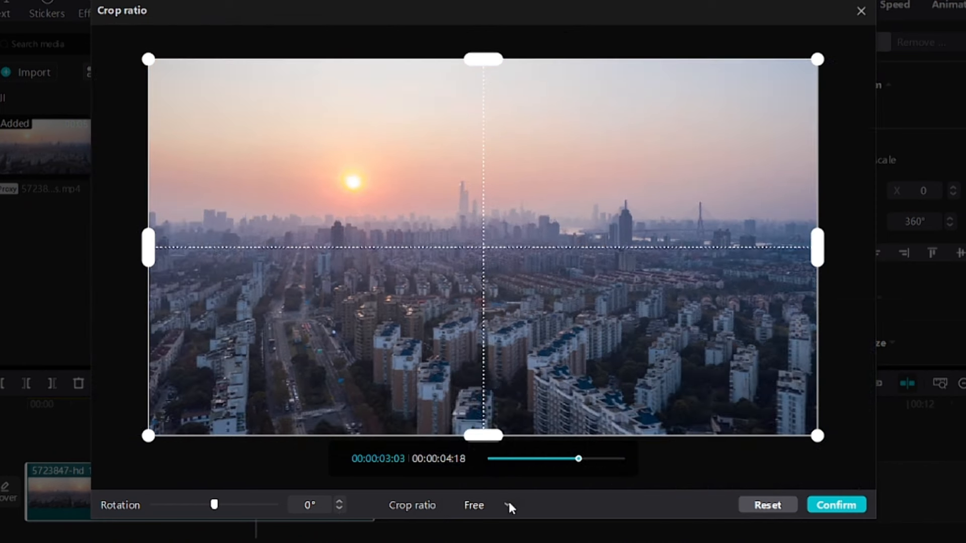
Step: Set the crop ratio to 16:9, and shrink the crop frame and expand it back to the full picture
{"action": "left_click", "coordinate": [507, 504]}
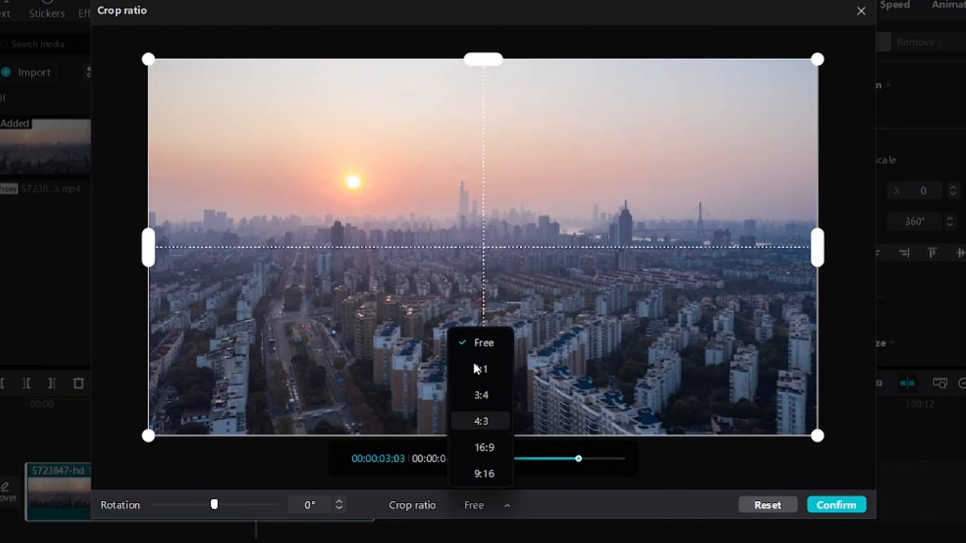
{"action": "left_click", "coordinate": [484, 445]}
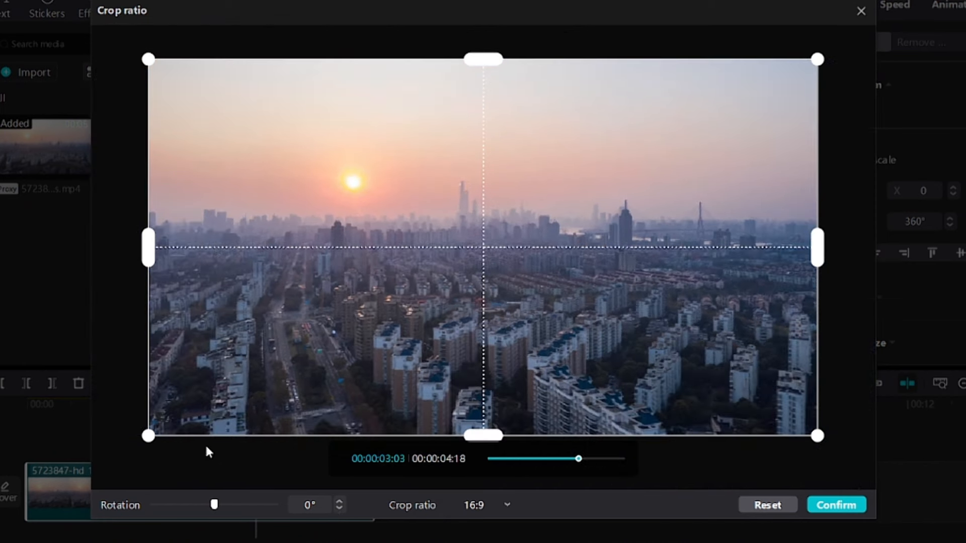
{"action": "left_click_drag", "start_coordinate": [239, 412], "coordinate": [211, 399]}
{"action": "mouse_move", "coordinate": [213, 230]}
{"action": "left_mouse_down"}
{"action": "mouse_move", "coordinate": [319, 233]}
{"action": "mouse_move", "coordinate": [211, 232]}
{"action": "left_mouse_up"}
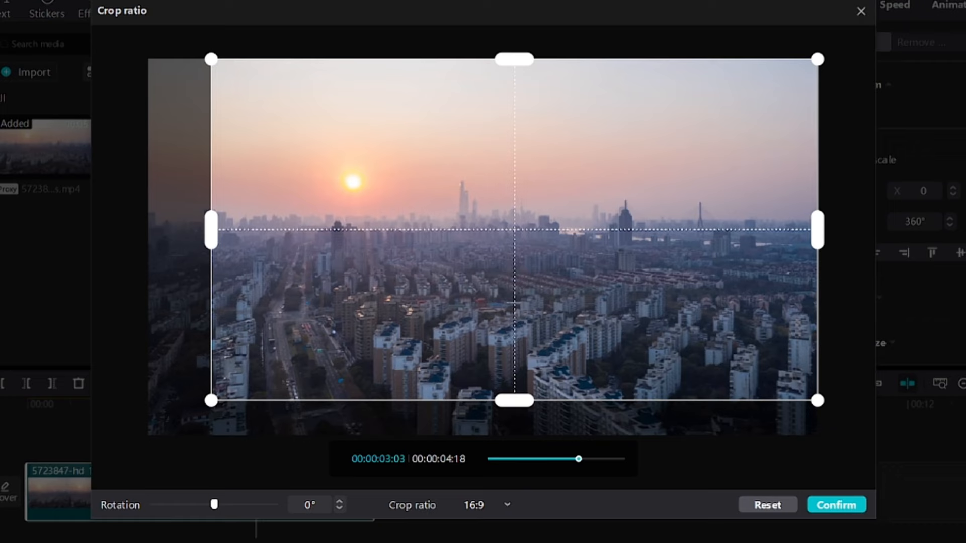
{"action": "left_click_drag", "start_coordinate": [211, 399], "coordinate": [172, 435]}
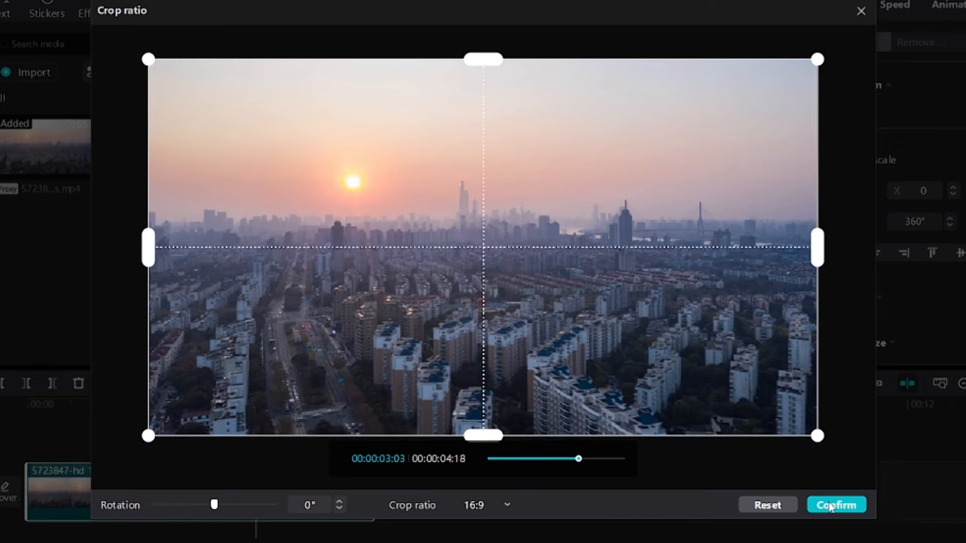
Step: Scrub the crop preview towards the clip's end, and reset the crop and close its settings without applying it
{"action": "left_click_drag", "start_coordinate": [579, 463], "coordinate": [604, 461]}
{"action": "left_click", "coordinate": [769, 506]}
{"action": "left_click", "coordinate": [861, 11]}
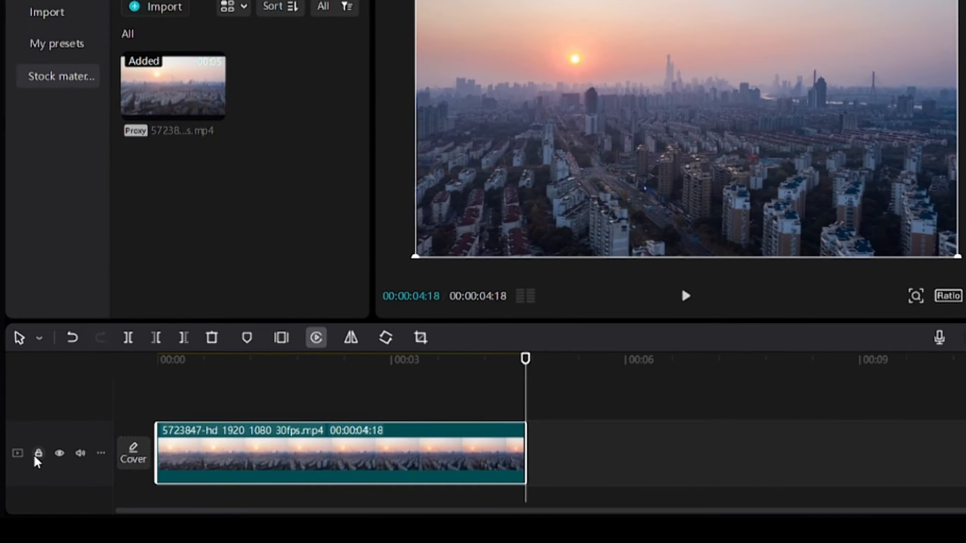
Step: Lock the video track, attempt an undo while it is locked, and unlock the track again
{"action": "left_click", "coordinate": [38, 455]}
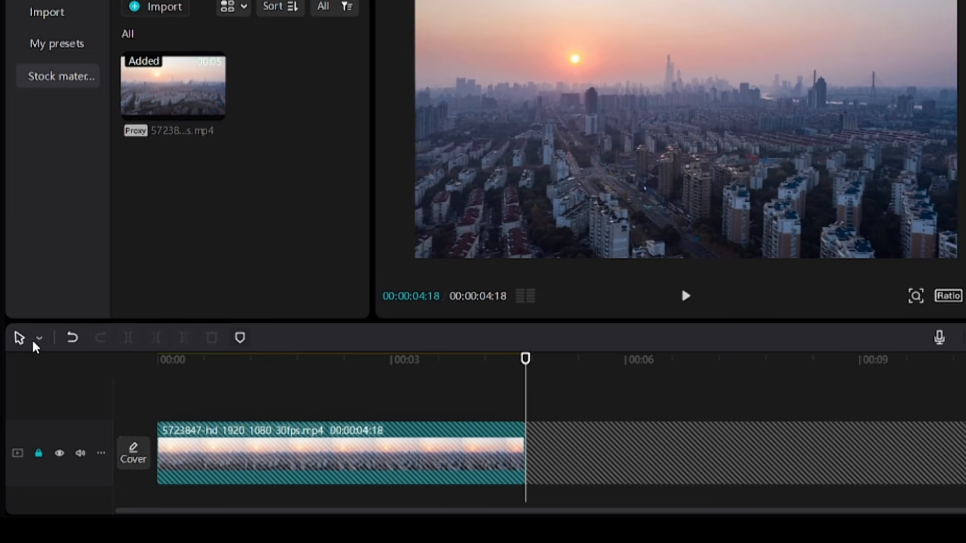
{"action": "left_click", "coordinate": [72, 337]}
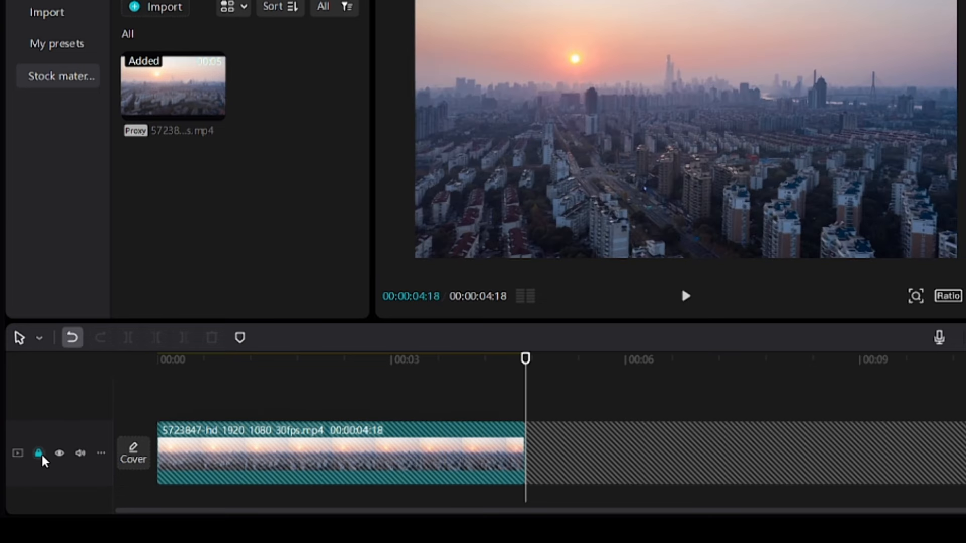
{"action": "left_click", "coordinate": [38, 452]}
Step: With the playhead at 00:00:01:01, hide and show the video track, and mute and unmute its audio
{"action": "left_click", "coordinate": [238, 389]}
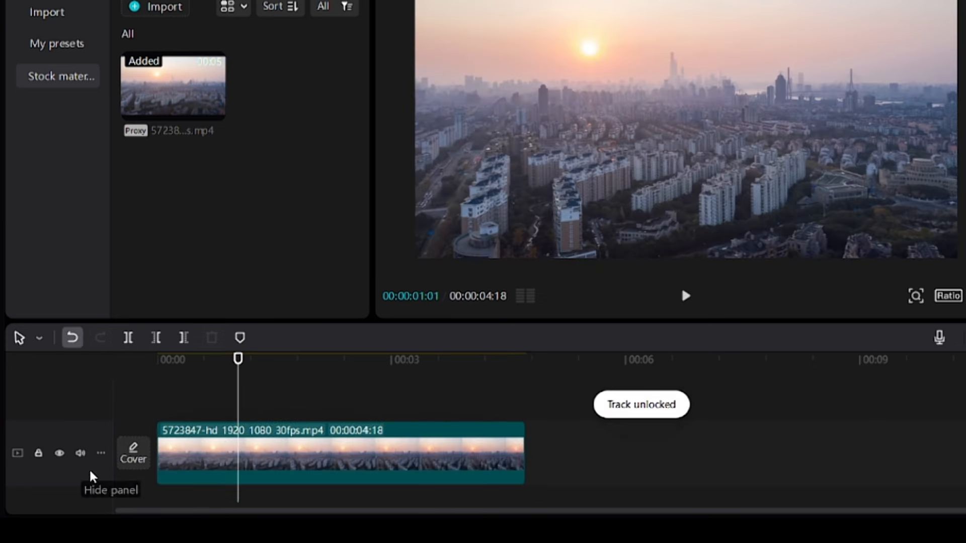
{"action": "left_click", "coordinate": [60, 453]}
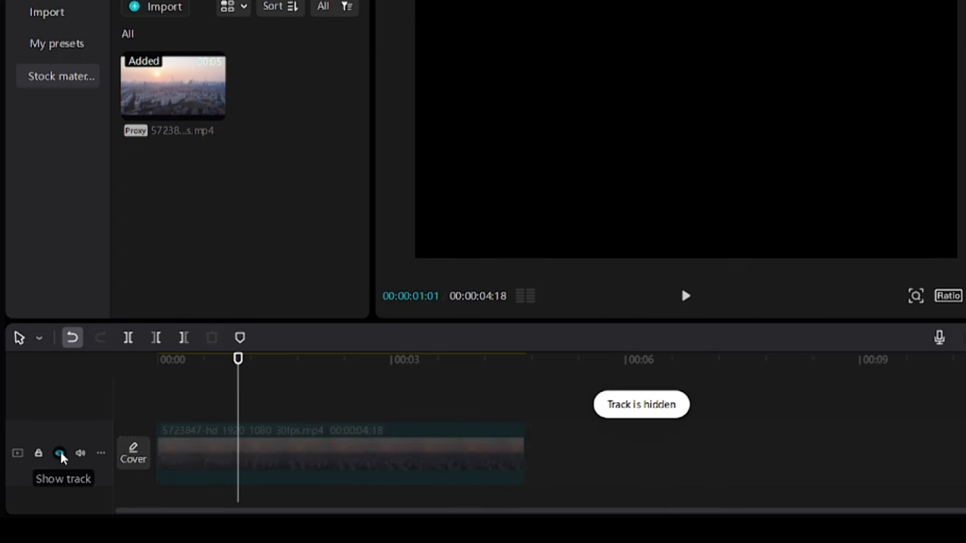
{"action": "left_click", "coordinate": [60, 453]}
{"action": "left_click", "coordinate": [79, 453]}
{"action": "left_click", "coordinate": [80, 454]}
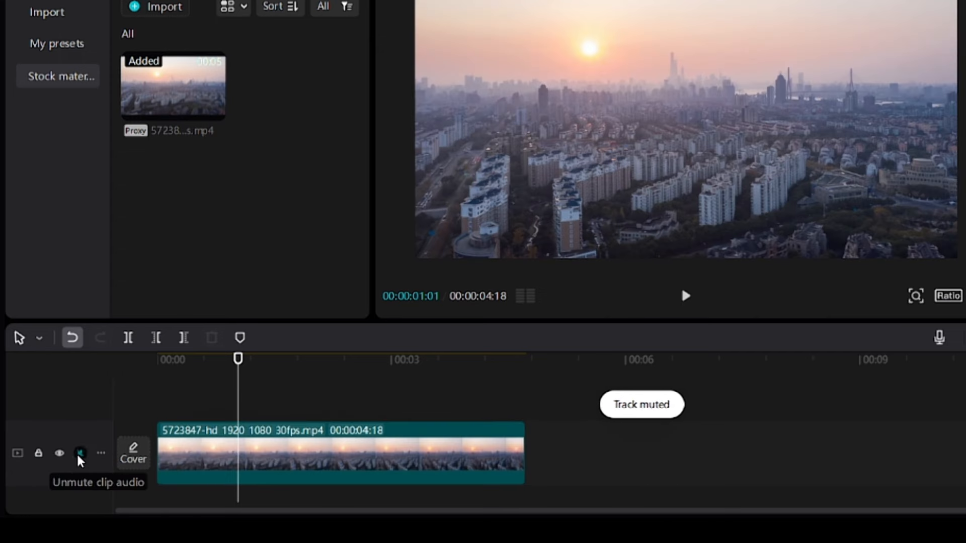
Step: Try the Short and Tall track heights on the video track and return the height to Default
{"action": "left_click", "coordinate": [101, 454]}
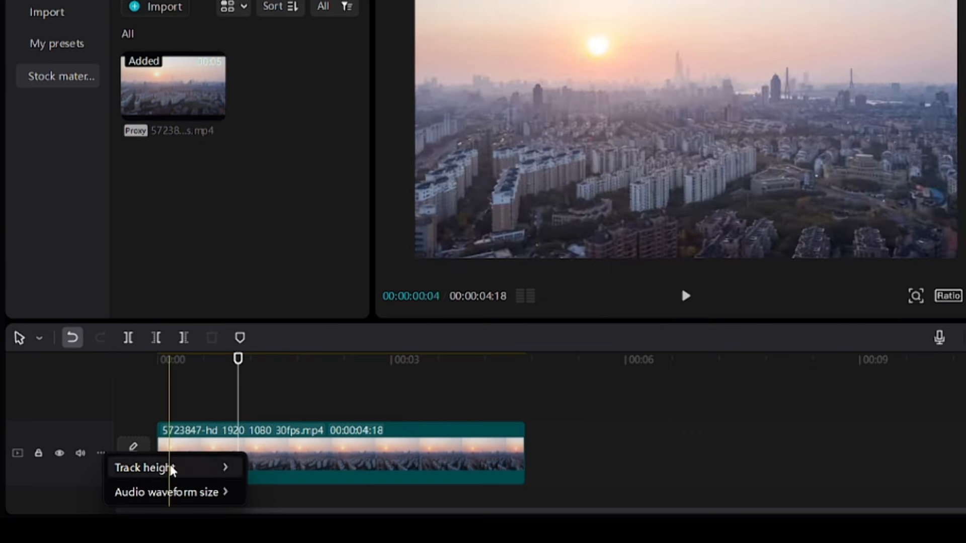
{"action": "mouse_move", "coordinate": [168, 469]}
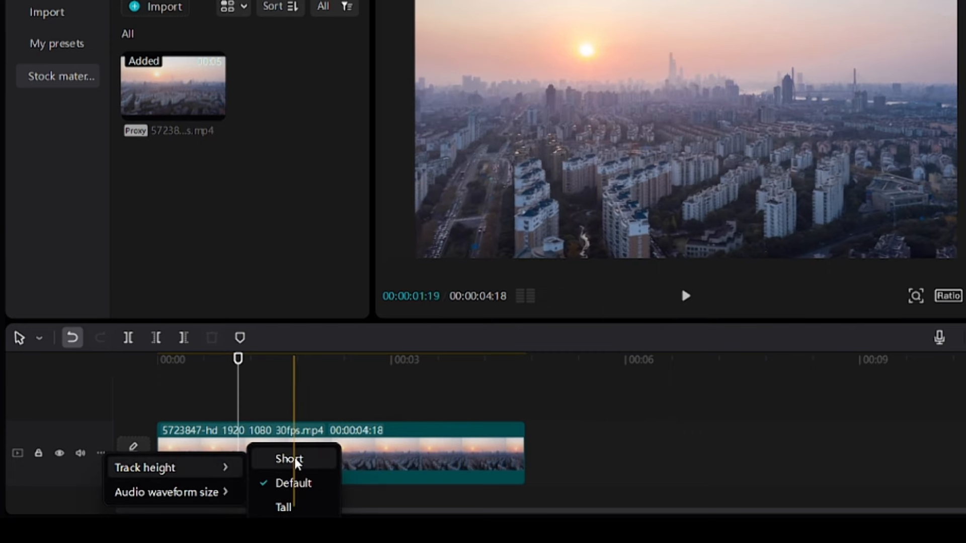
{"action": "left_click", "coordinate": [289, 460]}
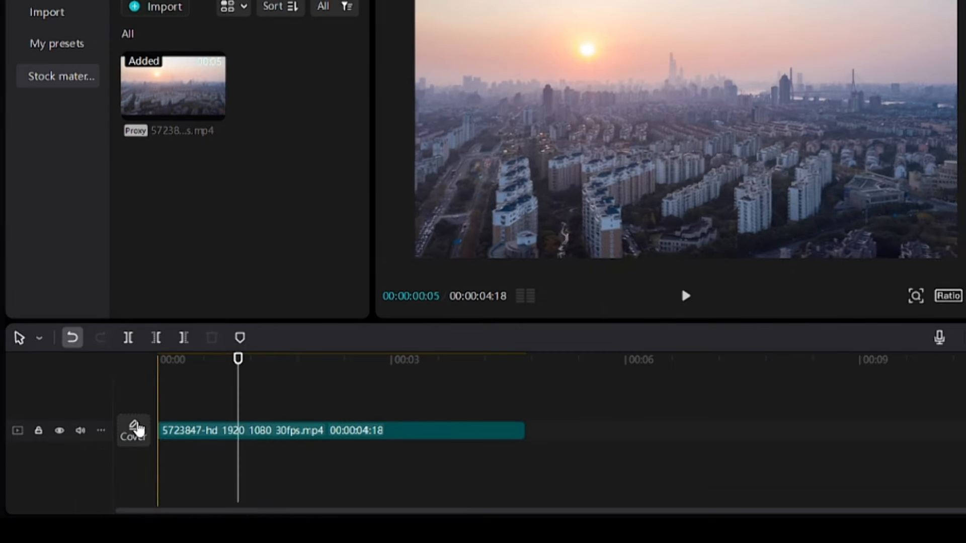
{"action": "left_click", "coordinate": [101, 431]}
{"action": "mouse_move", "coordinate": [222, 447]}
{"action": "left_click", "coordinate": [281, 494]}
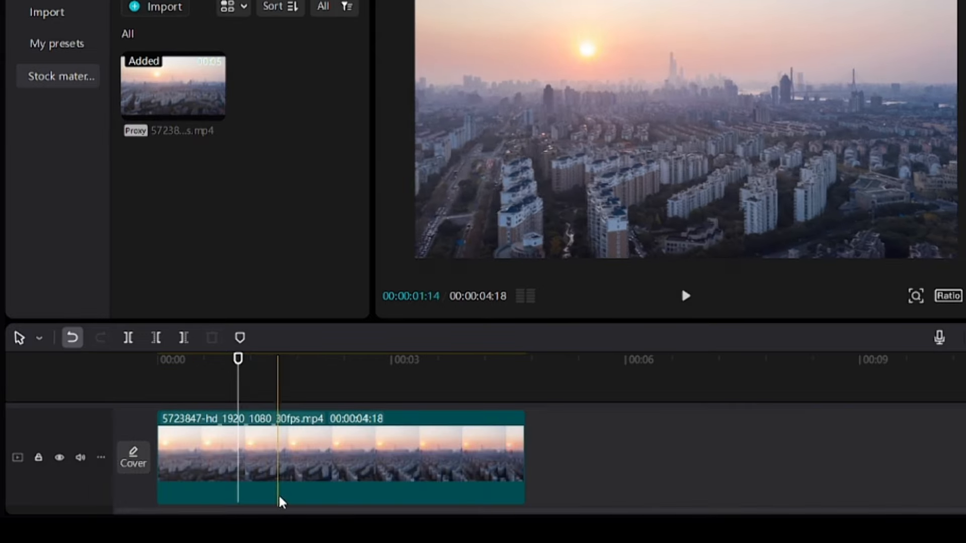
{"action": "left_click", "coordinate": [101, 458]}
{"action": "mouse_move", "coordinate": [136, 477]}
{"action": "left_click", "coordinate": [270, 481]}
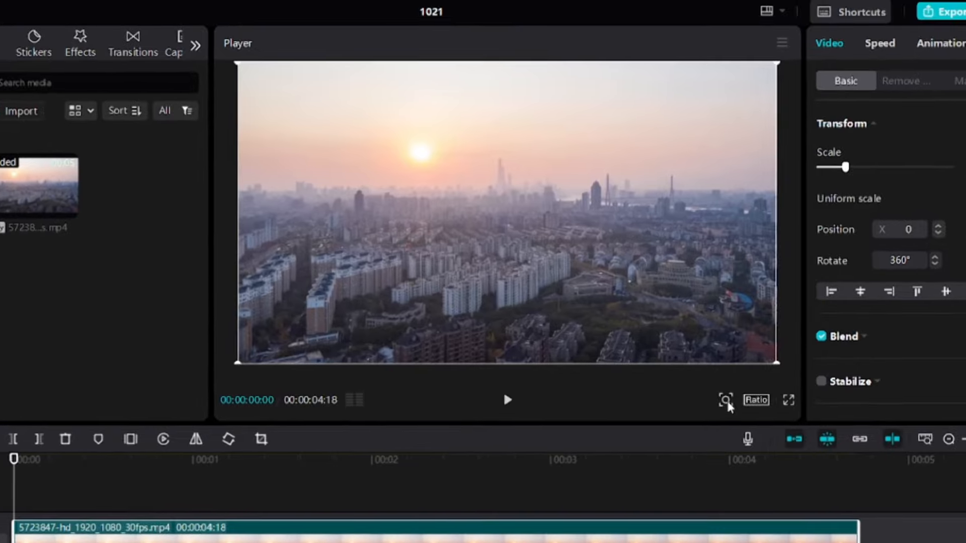
Step: Zoom in on the player preview and play the clip from the start to 00:00:01:01
{"action": "left_click", "coordinate": [725, 401]}
{"action": "mouse_move", "coordinate": [697, 427]}
{"action": "left_mouse_down"}
{"action": "mouse_move", "coordinate": [725, 427]}
{"action": "mouse_move", "coordinate": [697, 427]}
{"action": "mouse_move", "coordinate": [707, 427]}
{"action": "left_mouse_up"}
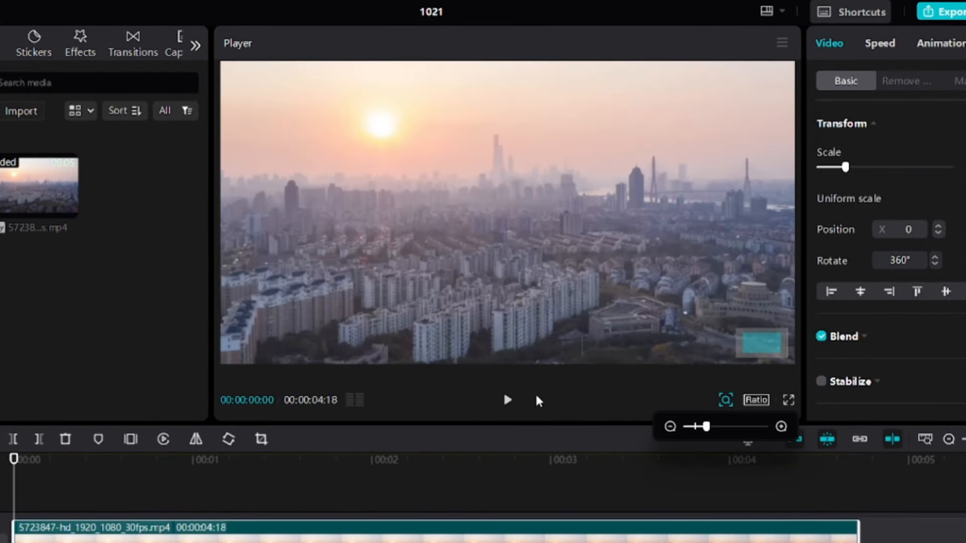
{"action": "left_click", "coordinate": [508, 400]}
{"action": "left_click", "coordinate": [508, 400]}
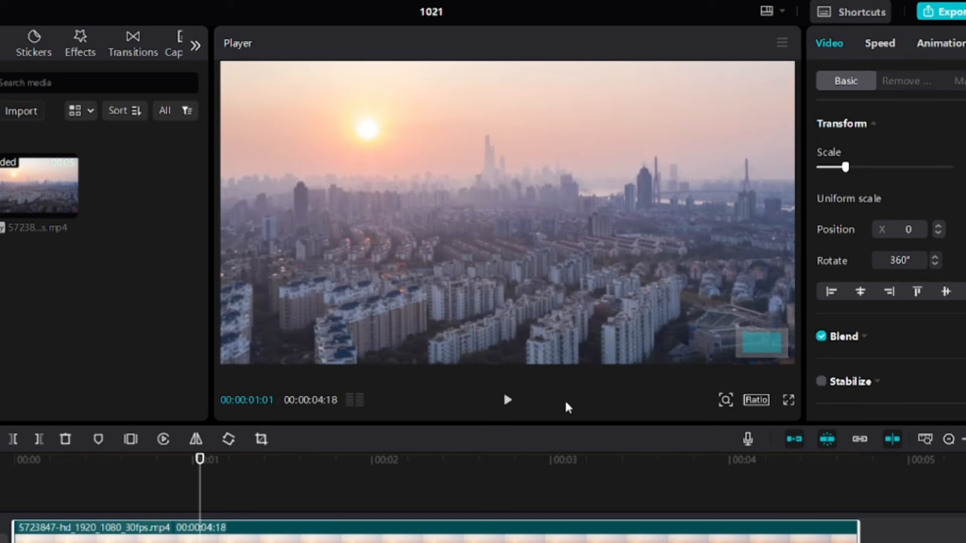
Step: Restore the player preview's zoom so the whole frame fits
{"action": "left_click", "coordinate": [725, 401]}
{"action": "left_click_drag", "start_coordinate": [707, 427], "coordinate": [697, 427]}
{"action": "left_click", "coordinate": [666, 393]}
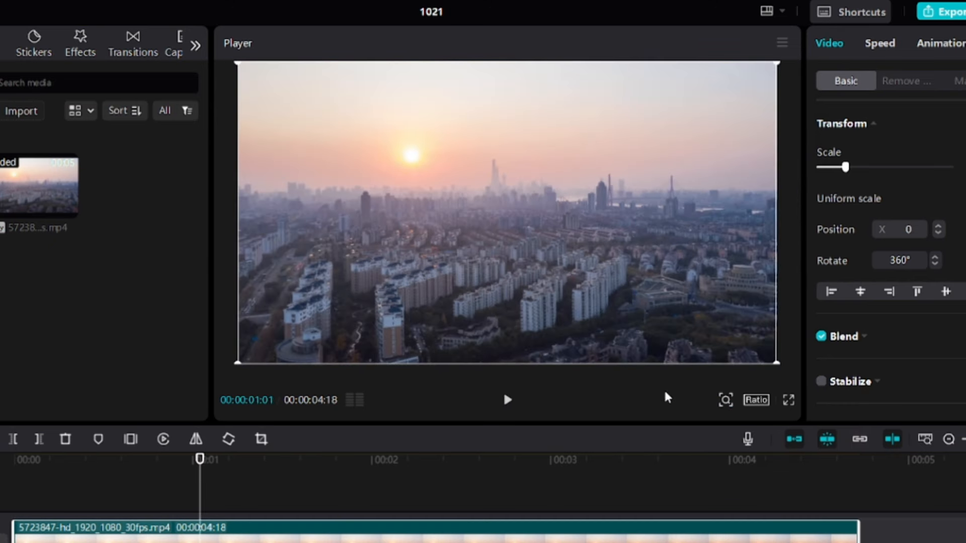
Step: Set the project's aspect ratio to 5.8-inch, and enlarge and reposition the clip to fill the vertical frame
{"action": "left_click", "coordinate": [756, 400]}
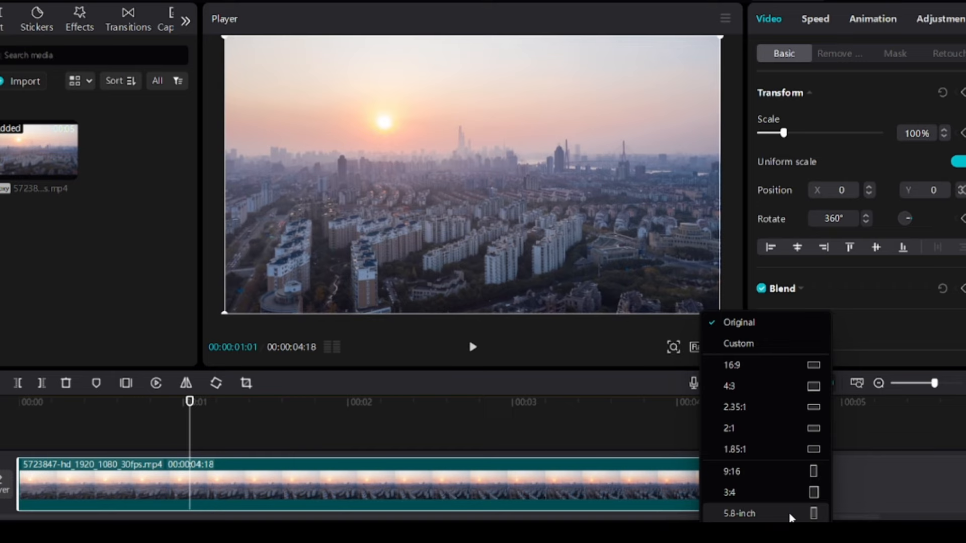
{"action": "left_click", "coordinate": [792, 514]}
{"action": "left_click_drag", "start_coordinate": [407, 209], "coordinate": [209, 352]}
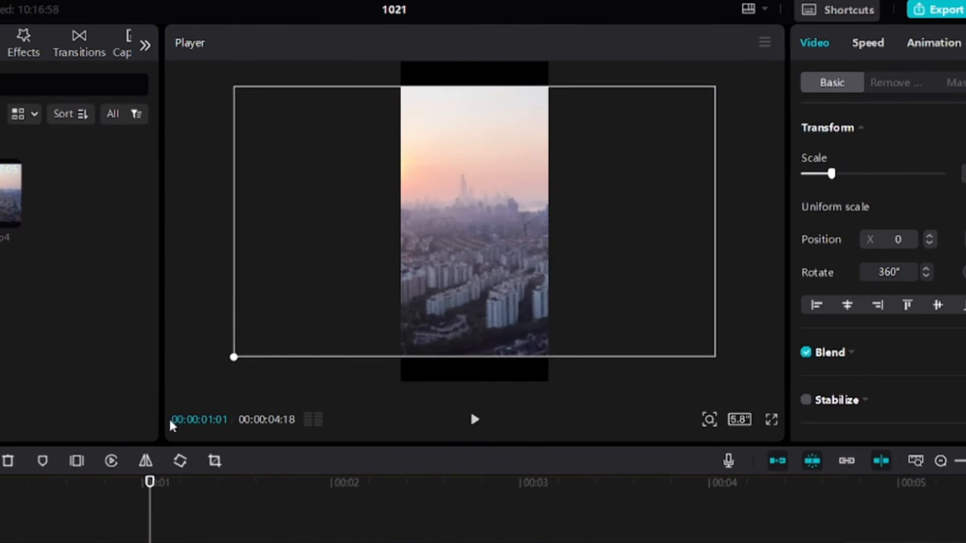
{"action": "left_click_drag", "start_coordinate": [171, 423], "coordinate": [190, 383]}
{"action": "mouse_move", "coordinate": [490, 282]}
{"action": "left_mouse_down"}
{"action": "mouse_move", "coordinate": [550, 283]}
{"action": "mouse_move", "coordinate": [455, 276]}
{"action": "mouse_move", "coordinate": [480, 277]}
{"action": "left_mouse_up"}
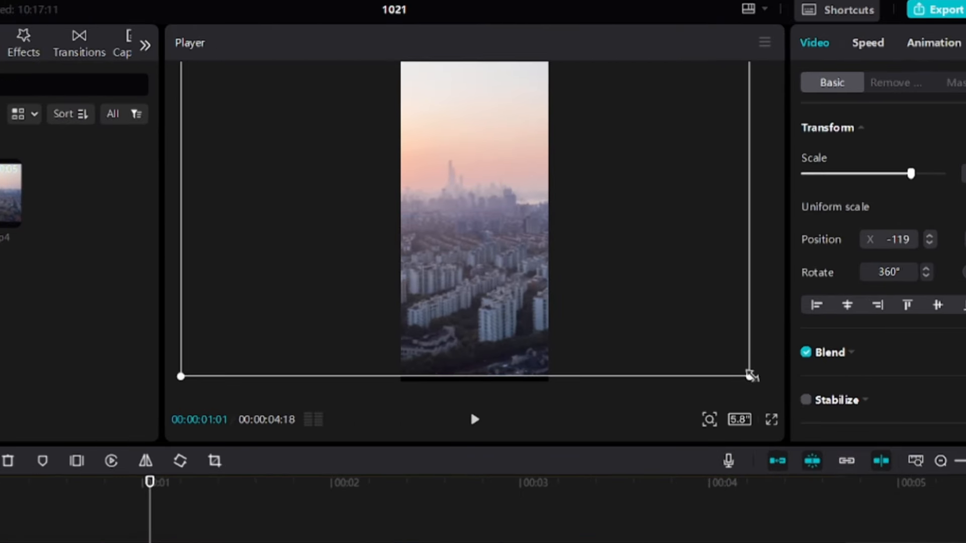
Step: Set the aspect ratio back to Original and reset the clip's Transform settings
{"action": "left_click", "coordinate": [740, 421]}
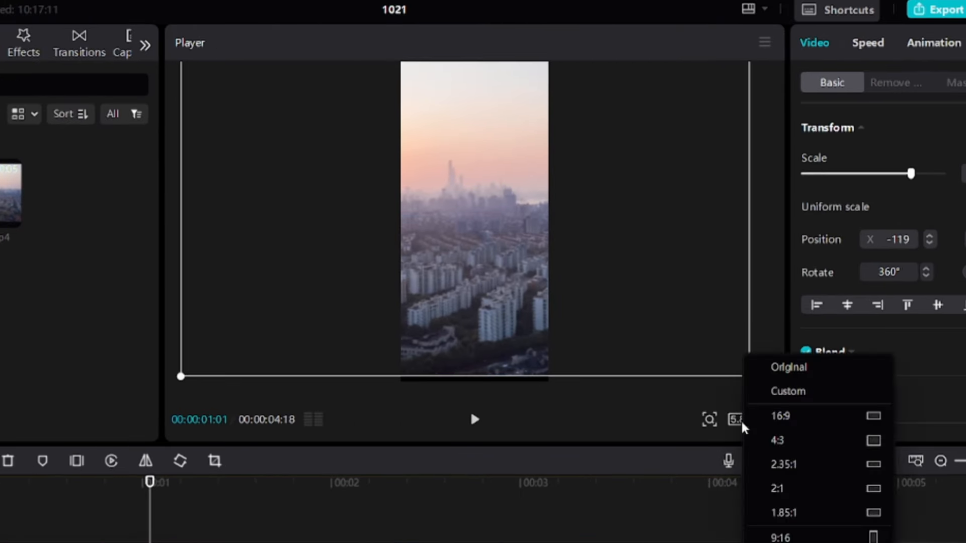
{"action": "left_click", "coordinate": [802, 367]}
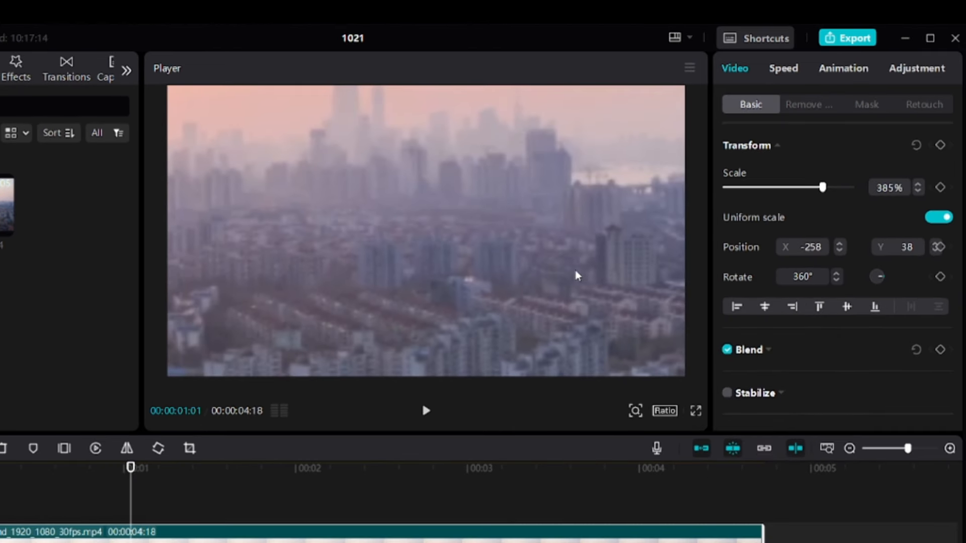
{"action": "left_click", "coordinate": [918, 150]}
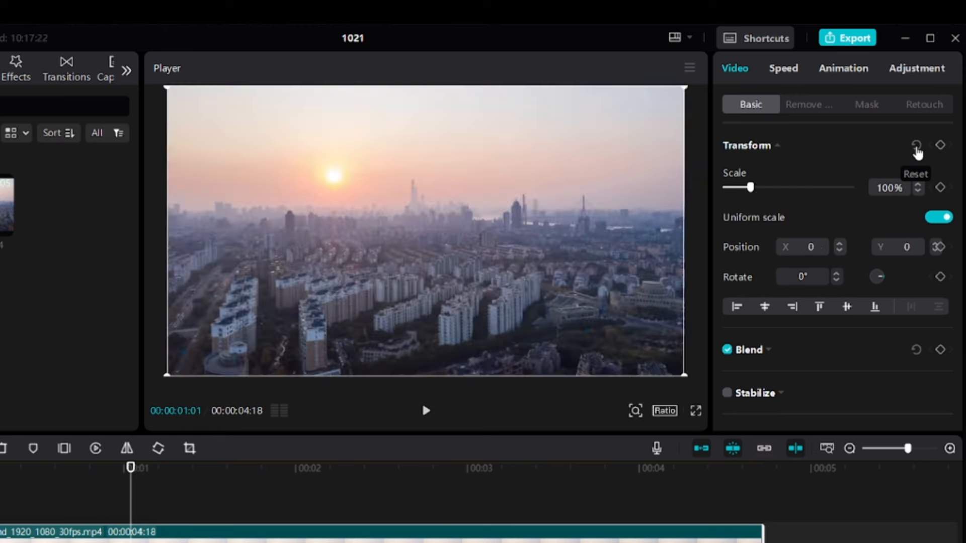
Step: View the clip in the full-screen player and return to the editor
{"action": "left_click", "coordinate": [695, 411]}
{"action": "mouse_move", "coordinate": [528, 493]}
{"action": "left_click", "coordinate": [661, 492]}
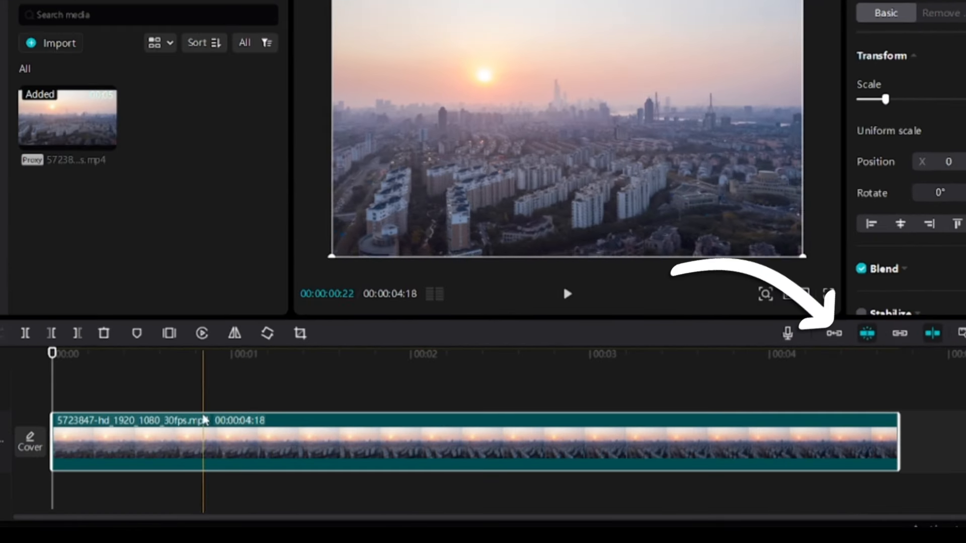
Step: Move the clip away from the timeline start with the main track magnet off, and switch the magnet on and off again
{"action": "left_click_drag", "start_coordinate": [224, 432], "coordinate": [310, 426]}
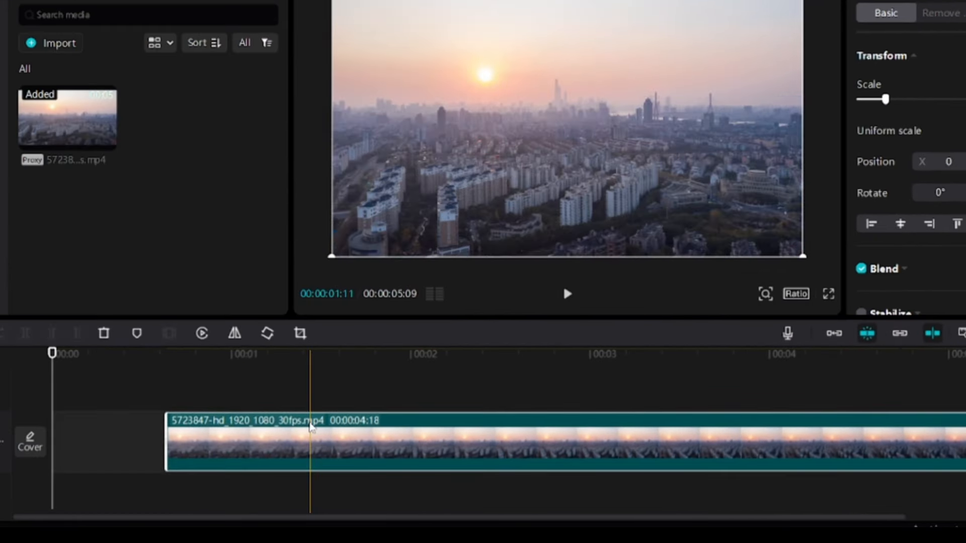
{"action": "left_click", "coordinate": [836, 335]}
{"action": "left_click", "coordinate": [836, 334]}
Step: Split the clip at 00:00:03:01 and move the second part onto a new track above
{"action": "left_click", "coordinate": [597, 354]}
{"action": "left_click", "coordinate": [25, 333]}
{"action": "left_click_drag", "start_coordinate": [623, 441], "coordinate": [624, 411]}
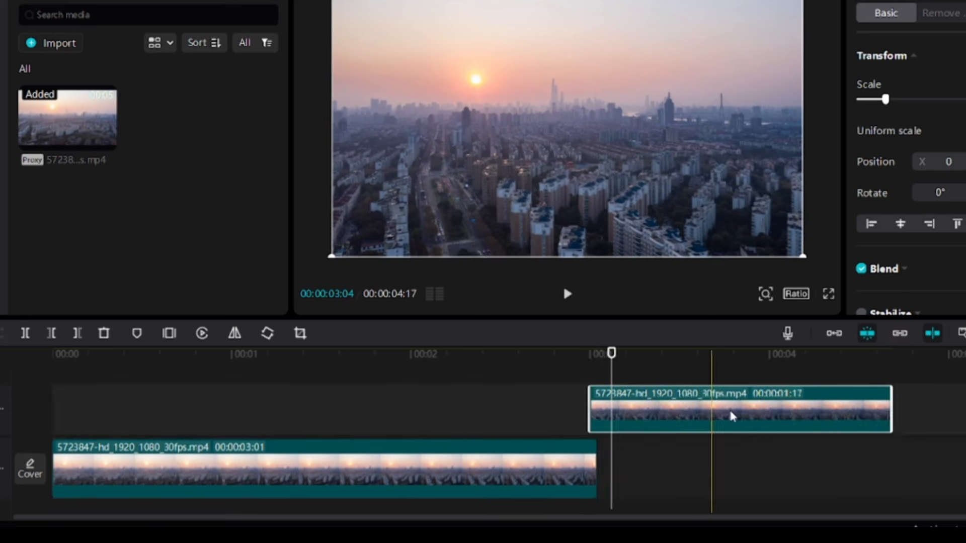
Step: Move the second part back onto the main track behind the first and turn on the main track magnet
{"action": "left_click", "coordinate": [835, 337]}
{"action": "left_click", "coordinate": [837, 337]}
{"action": "left_click_drag", "start_coordinate": [663, 423], "coordinate": [670, 455]}
{"action": "left_click", "coordinate": [835, 336]}
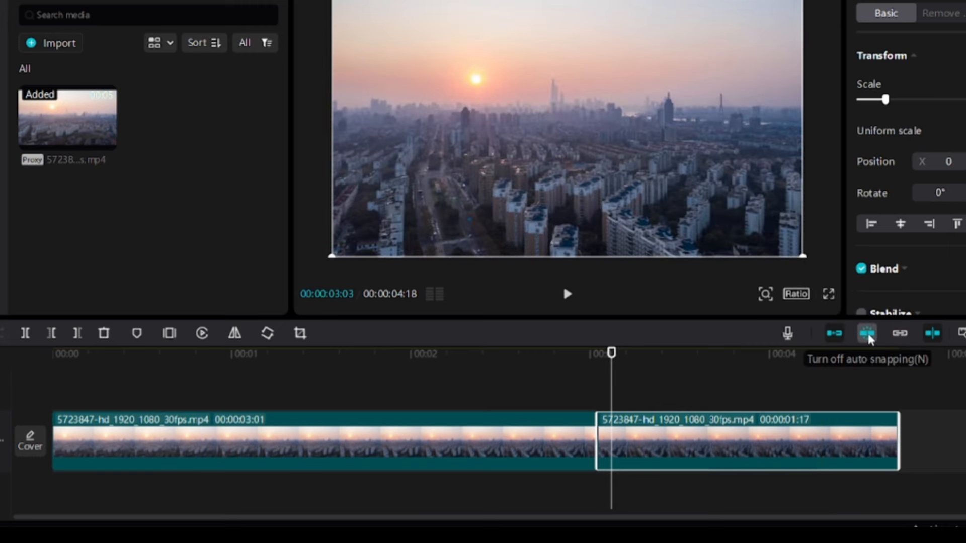
Step: Snap the second part onto a track above at the first part's end, and toggle auto snapping off and on
{"action": "left_click_drag", "start_coordinate": [663, 454], "coordinate": [618, 414]}
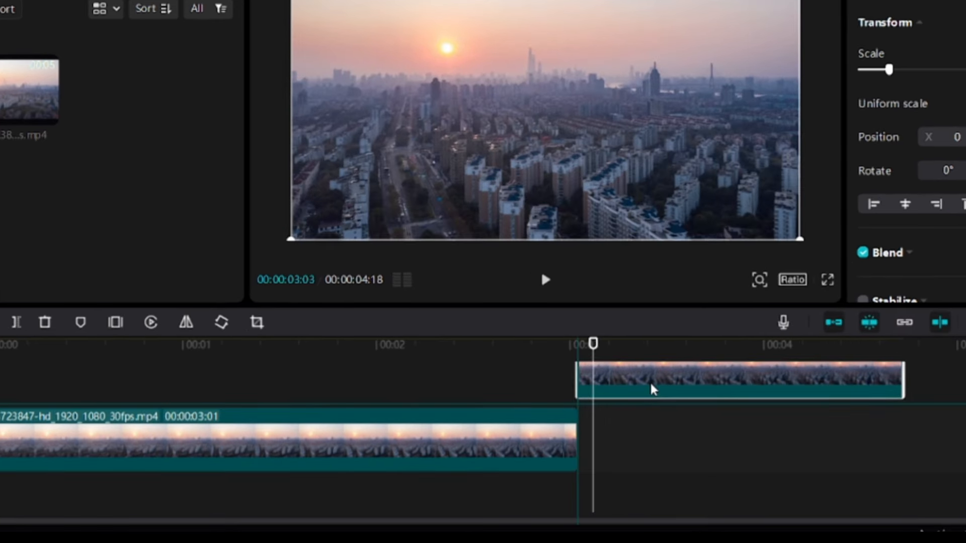
{"action": "left_click", "coordinate": [685, 358]}
{"action": "left_click", "coordinate": [877, 322]}
{"action": "left_click", "coordinate": [870, 324]}
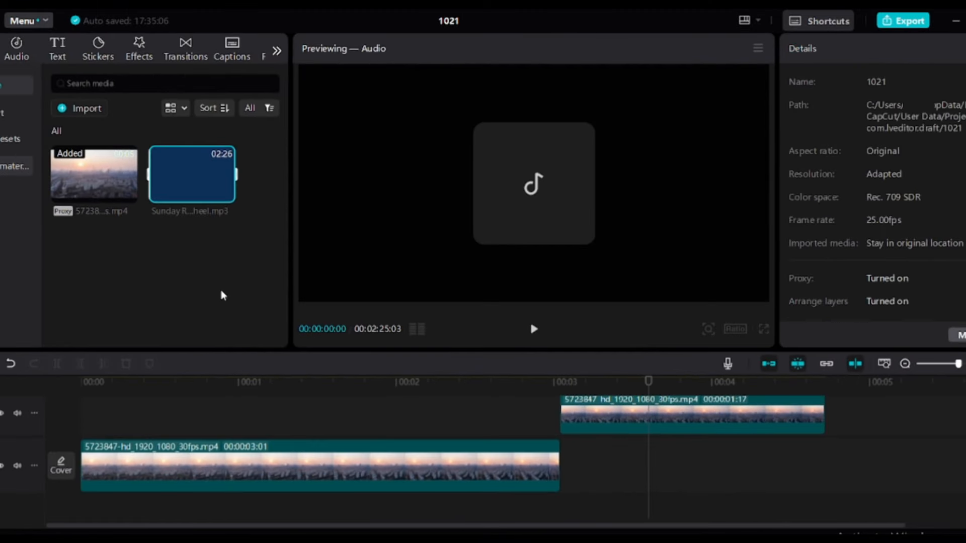
Step: Add the imported audio file Sunday Rain - Cheel.mp3 to the timeline below the video tracks
{"action": "left_click", "coordinate": [226, 194]}
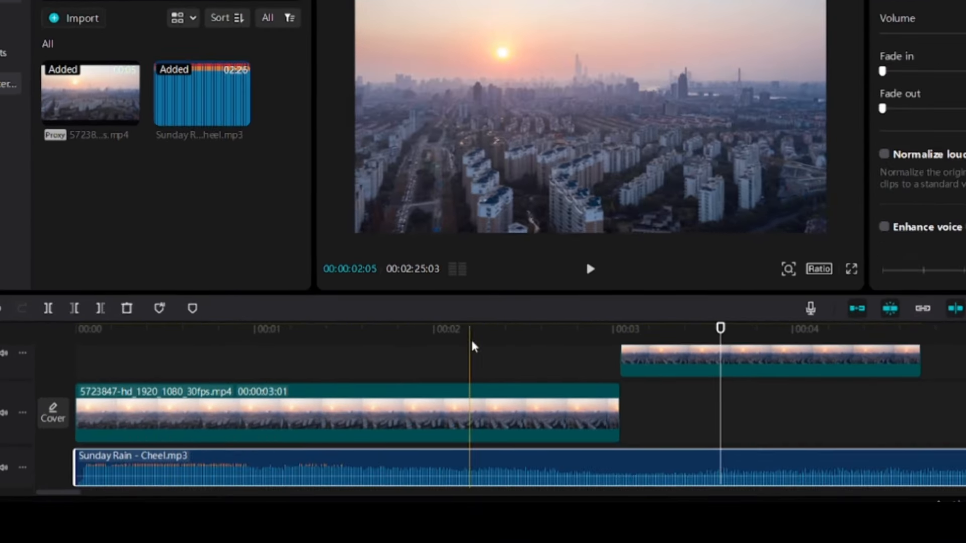
Step: Place the playhead at 00:00:02:06, turn on linkage and try moving the first main-track clip
{"action": "left_click", "coordinate": [473, 346]}
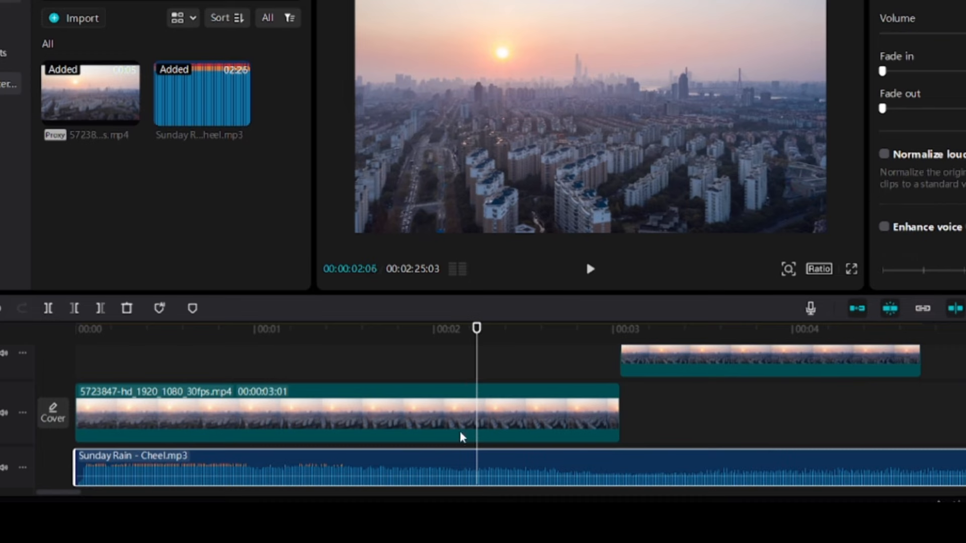
{"action": "mouse_move", "coordinate": [356, 418]}
{"action": "left_mouse_down"}
{"action": "mouse_move", "coordinate": [590, 427]}
{"action": "mouse_move", "coordinate": [357, 412]}
{"action": "left_mouse_up"}
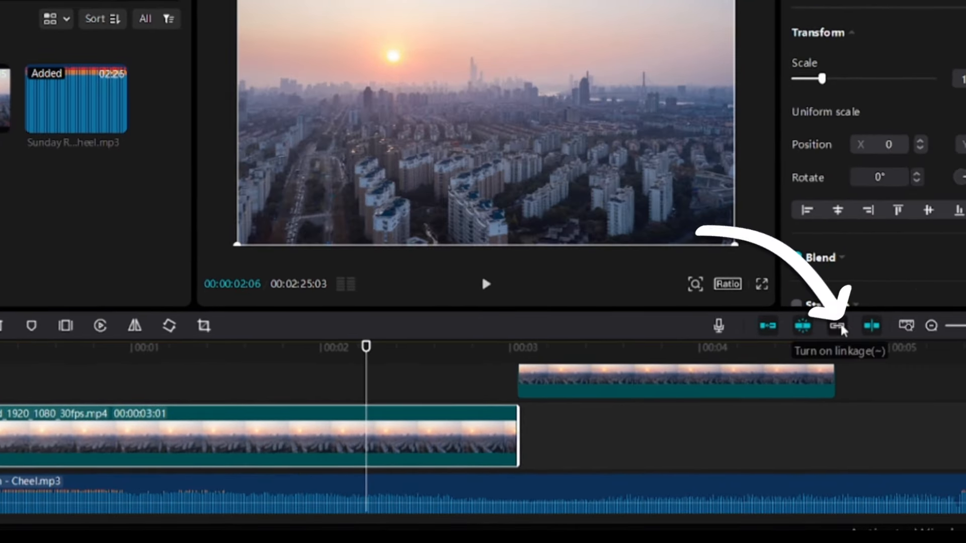
{"action": "left_click", "coordinate": [841, 327]}
{"action": "left_click_drag", "start_coordinate": [136, 447], "coordinate": [347, 466]}
{"action": "left_click_drag", "start_coordinate": [512, 436], "coordinate": [382, 410]}
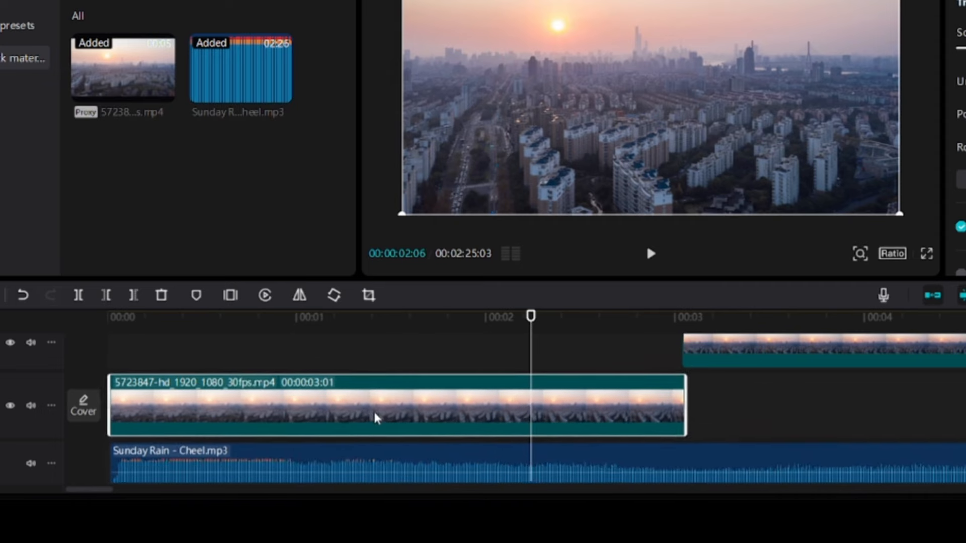
Step: Move the upper clip back so it lies above the first main-track clip, with both ends aligned
{"action": "left_click_drag", "start_coordinate": [857, 345], "coordinate": [535, 379]}
{"action": "left_click_drag", "start_coordinate": [406, 404], "coordinate": [375, 416]}
{"action": "left_click", "coordinate": [630, 358]}
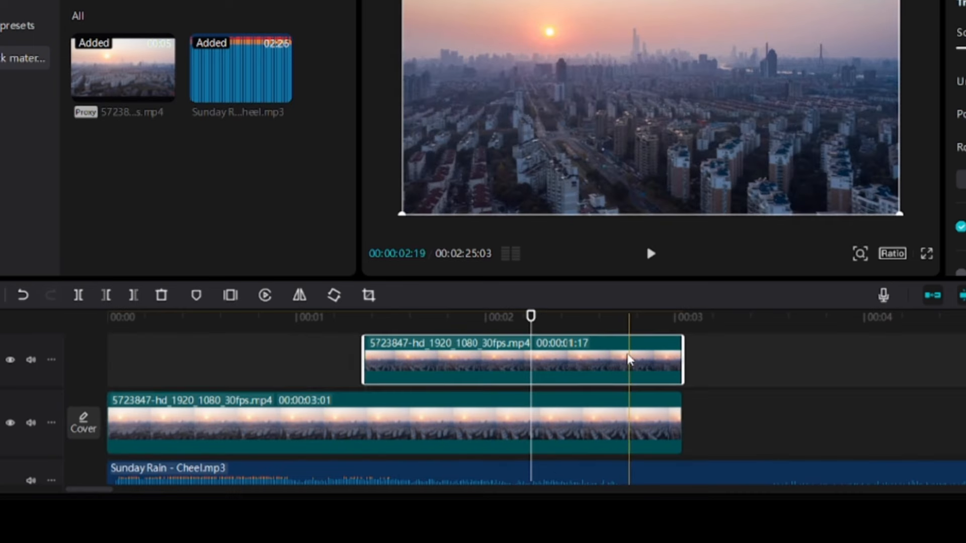
Step: Split the upper clip at 00:00:02:06 and move its second part onto the main track behind the first clip
{"action": "left_click", "coordinate": [78, 296]}
{"action": "left_click_drag", "start_coordinate": [572, 364], "coordinate": [947, 454]}
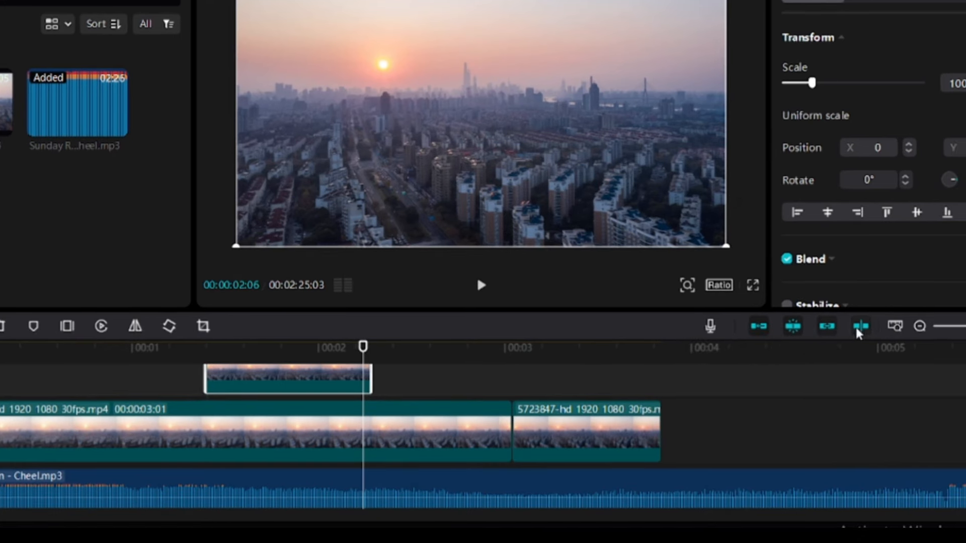
Step: Turn the preview axis off and back on
{"action": "left_click", "coordinate": [863, 328]}
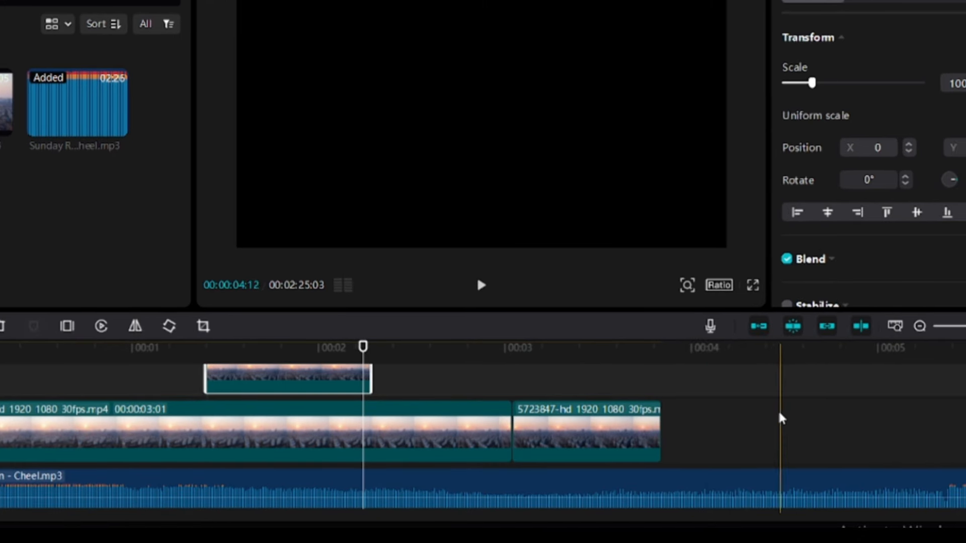
{"action": "left_click", "coordinate": [864, 327]}
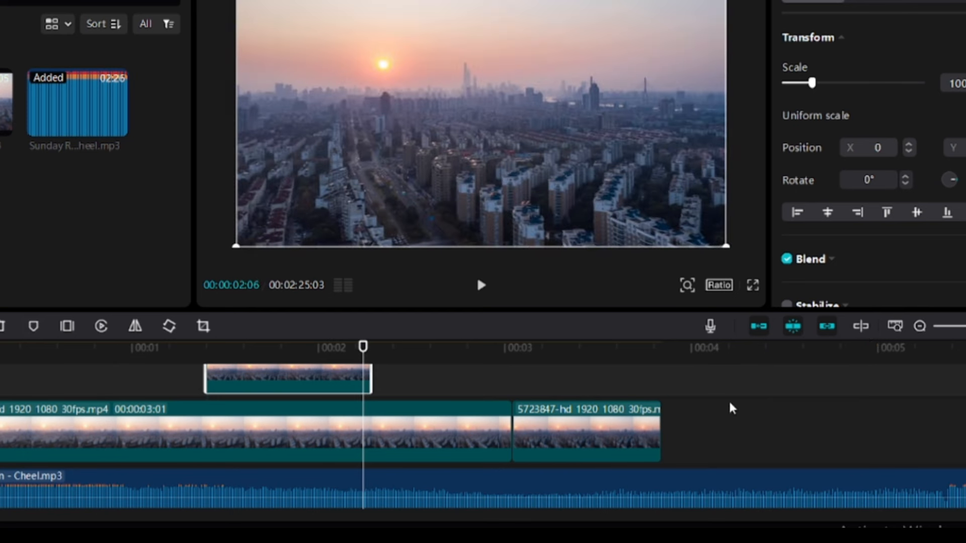
{"action": "left_click", "coordinate": [860, 326]}
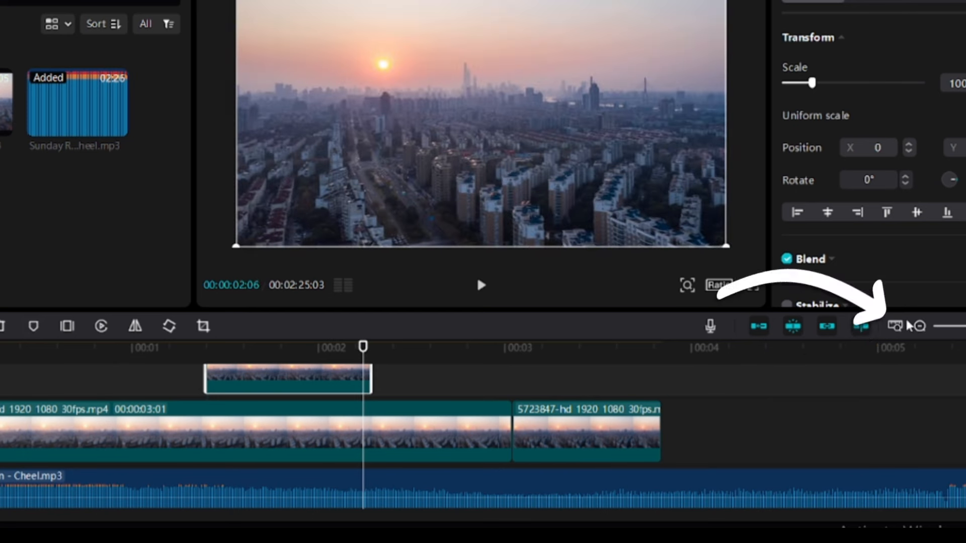
Step: Fit the whole timeline in view, zoom in to the maximum, and zoom partway back out
{"action": "left_click", "coordinate": [895, 326]}
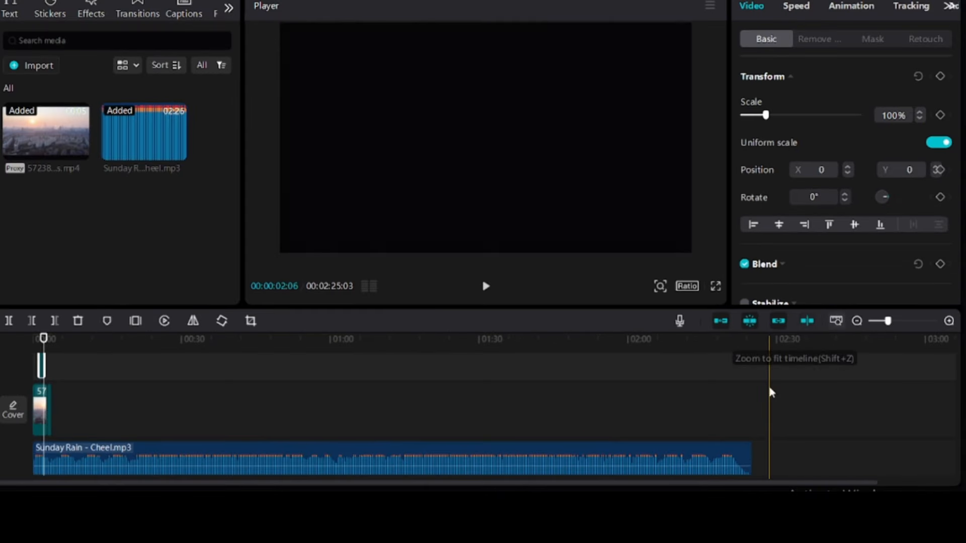
{"action": "left_click_drag", "start_coordinate": [888, 321], "coordinate": [935, 321]}
{"action": "left_click", "coordinate": [264, 357]}
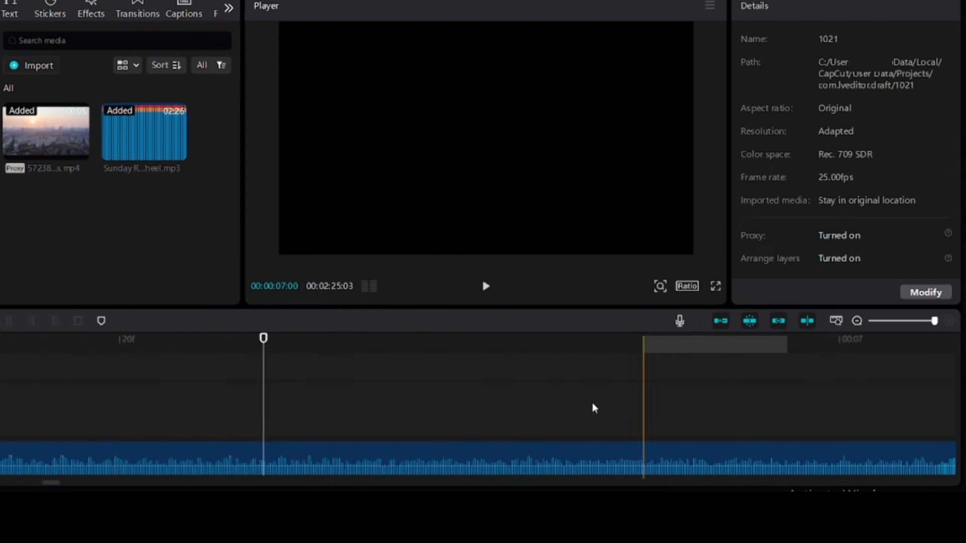
{"action": "left_click", "coordinate": [908, 321]}
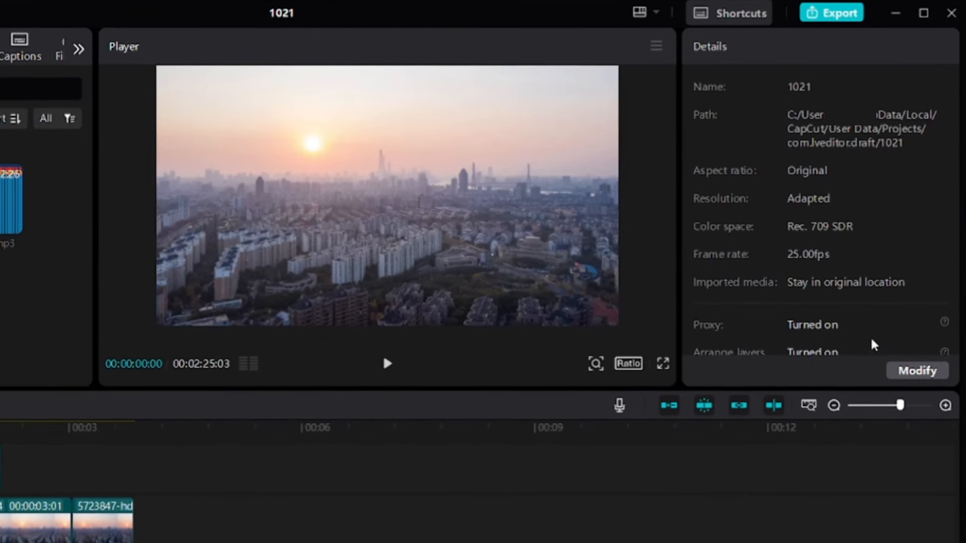
Step: Review the project settings for details and performance, including the aspect ratio and proxy resolution choices, and leave them unsaved
{"action": "scroll", "coordinate": [876, 342], "scroll_direction": "down", "scroll_amount": 1}
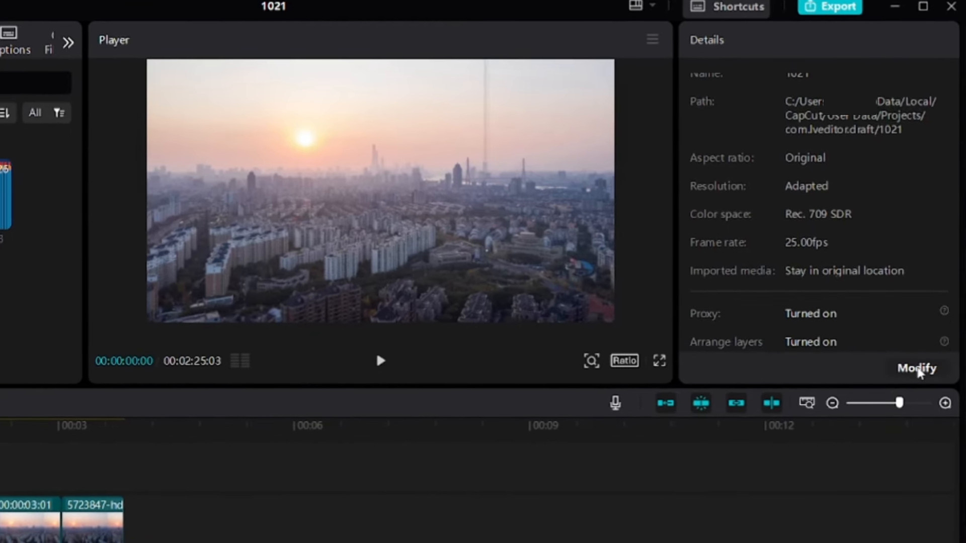
{"action": "left_click", "coordinate": [918, 369]}
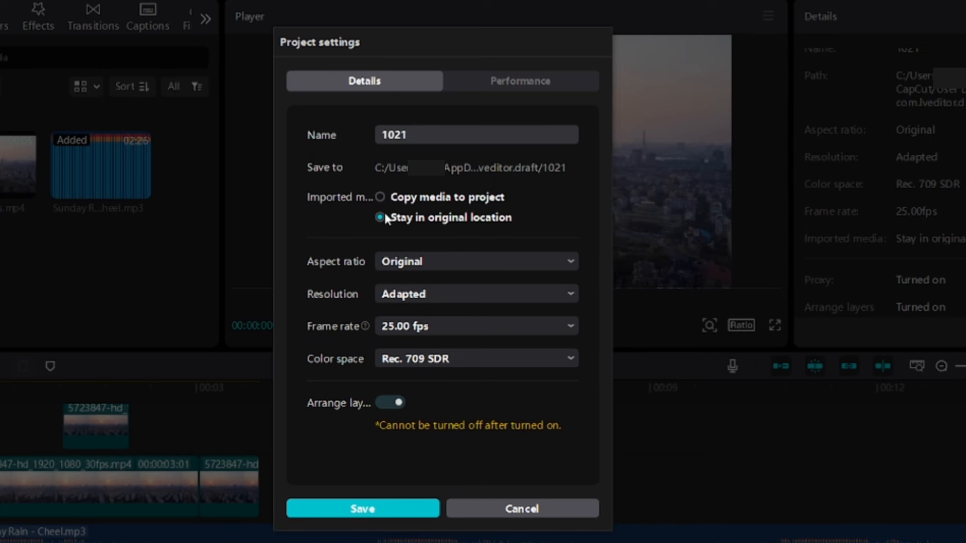
{"action": "left_click", "coordinate": [435, 262]}
{"action": "left_click", "coordinate": [436, 262]}
{"action": "left_click", "coordinate": [499, 89]}
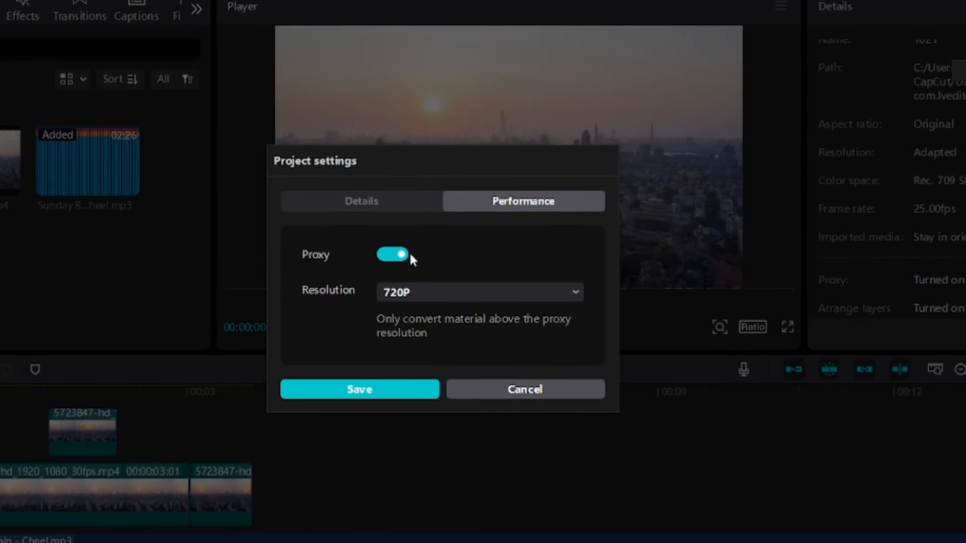
{"action": "left_click", "coordinate": [420, 293]}
{"action": "left_click", "coordinate": [420, 293]}
{"action": "left_click", "coordinate": [403, 202]}
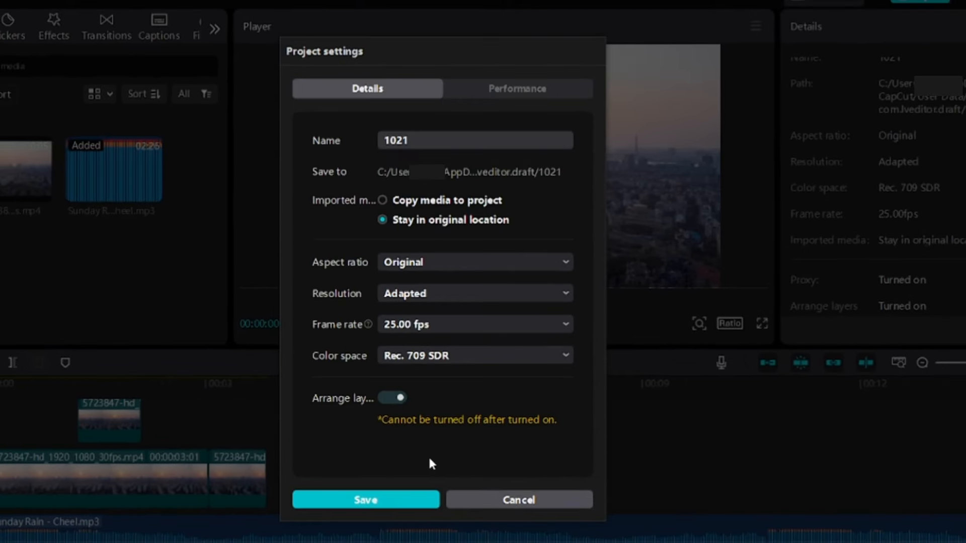
{"action": "left_click", "coordinate": [513, 500]}
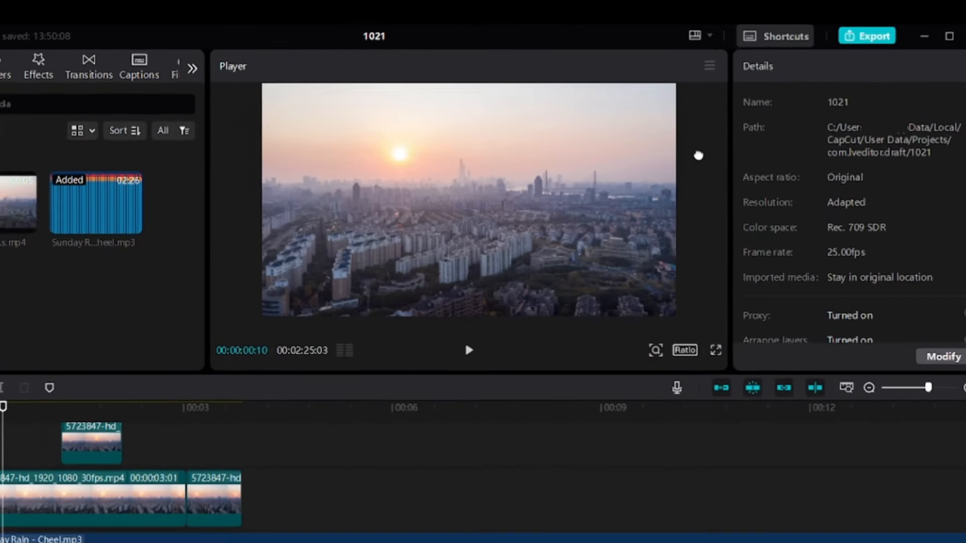
Step: Undock the Details panel over the media area, select the first main-track clip, and dock the panel back beside the player
{"action": "left_click_drag", "start_coordinate": [699, 155], "coordinate": [113, 89]}
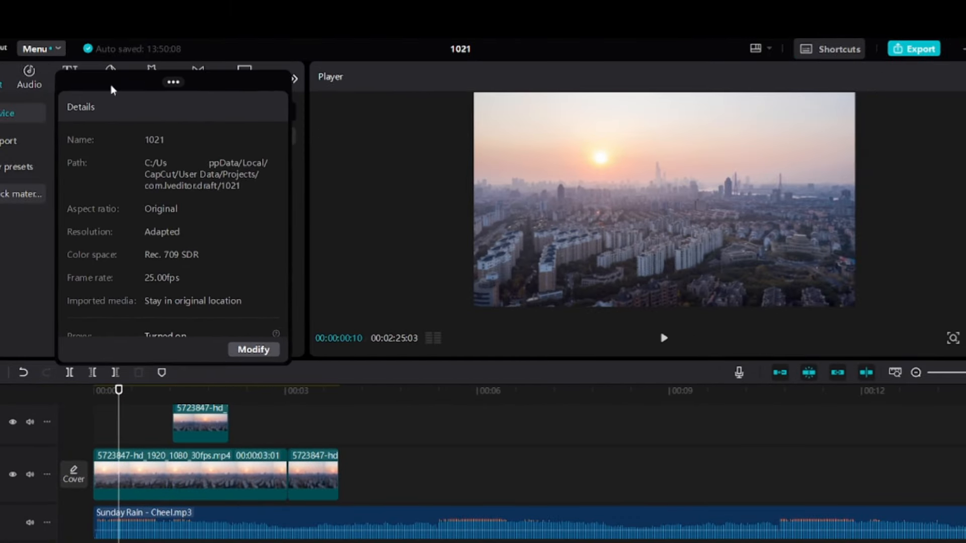
{"action": "left_click", "coordinate": [149, 483]}
{"action": "left_click_drag", "start_coordinate": [78, 83], "coordinate": [830, 83]}
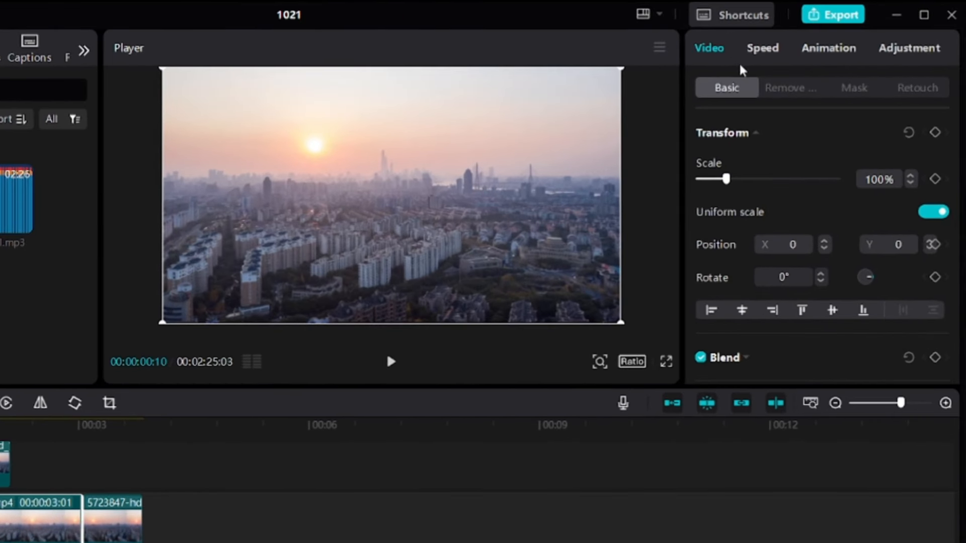
Step: Scale the selected clip up to about 232% and set its scale back to 100%
{"action": "left_click_drag", "start_coordinate": [729, 182], "coordinate": [764, 183]}
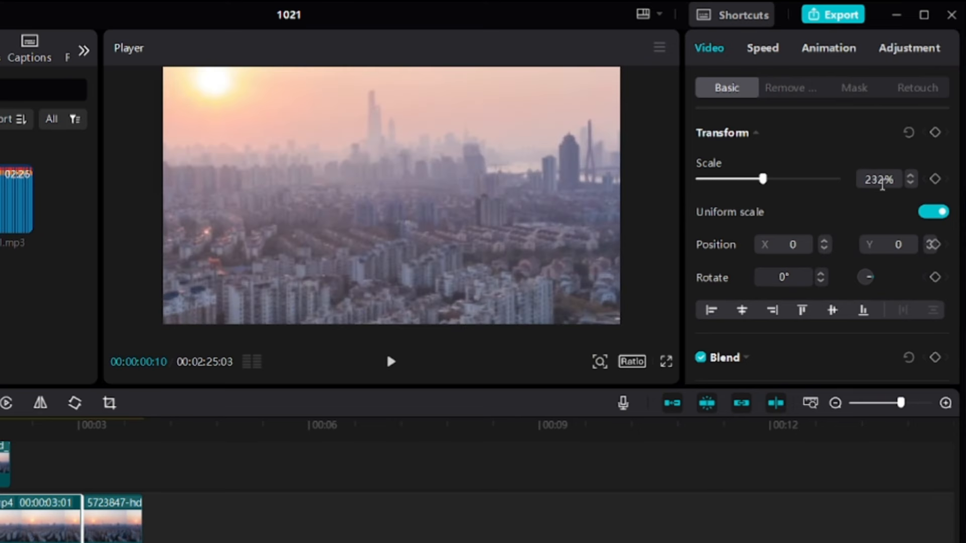
{"action": "double_click", "coordinate": [884, 177]}
{"action": "type", "text": "100"}
{"action": "key", "text": "Return"}
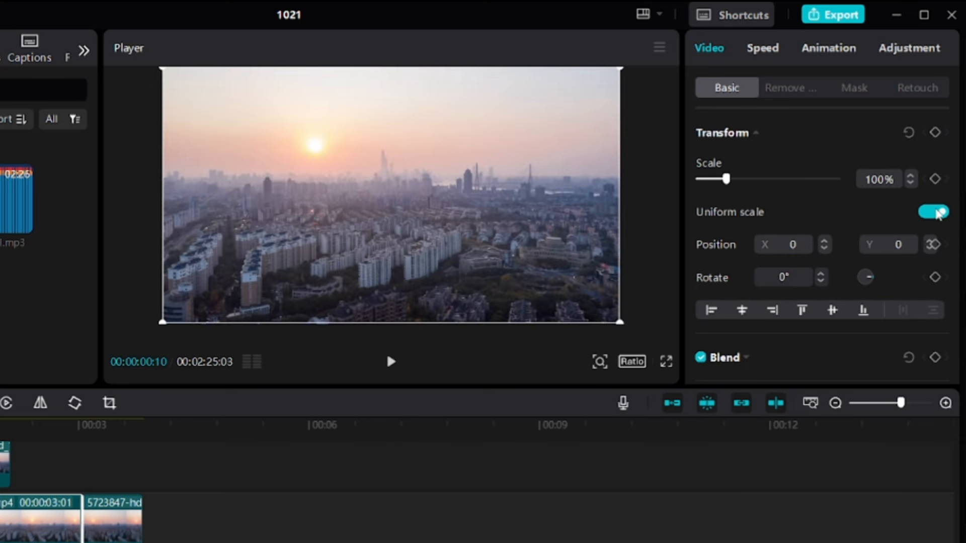
Step: Turn off uniform scale, stretch the clip's width to about 140%, undo the stretch, and turn uniform scale back on
{"action": "left_click", "coordinate": [938, 213]}
{"action": "mouse_move", "coordinate": [726, 179]}
{"action": "left_mouse_down"}
{"action": "mouse_move", "coordinate": [809, 181]}
{"action": "mouse_move", "coordinate": [739, 191]}
{"action": "left_mouse_up"}
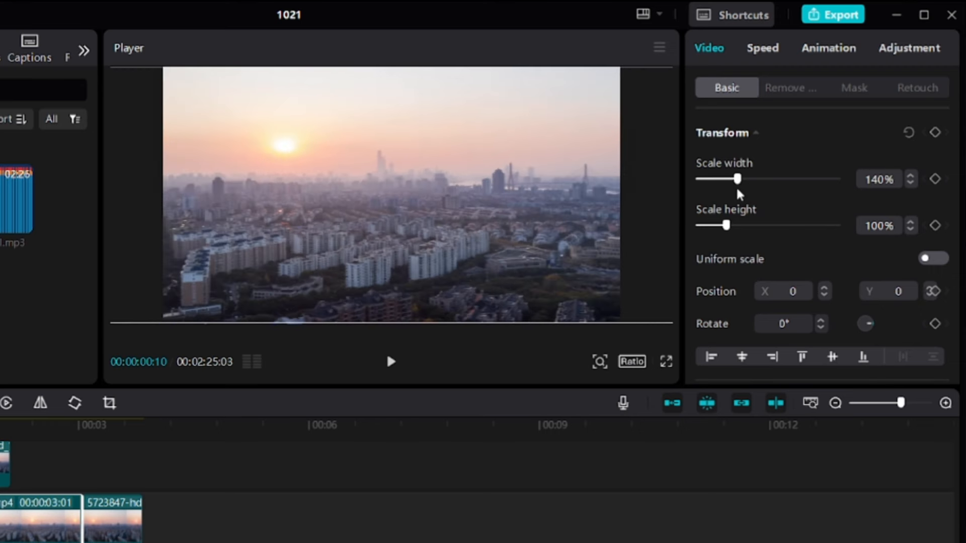
{"action": "key", "text": "ctrl+z"}
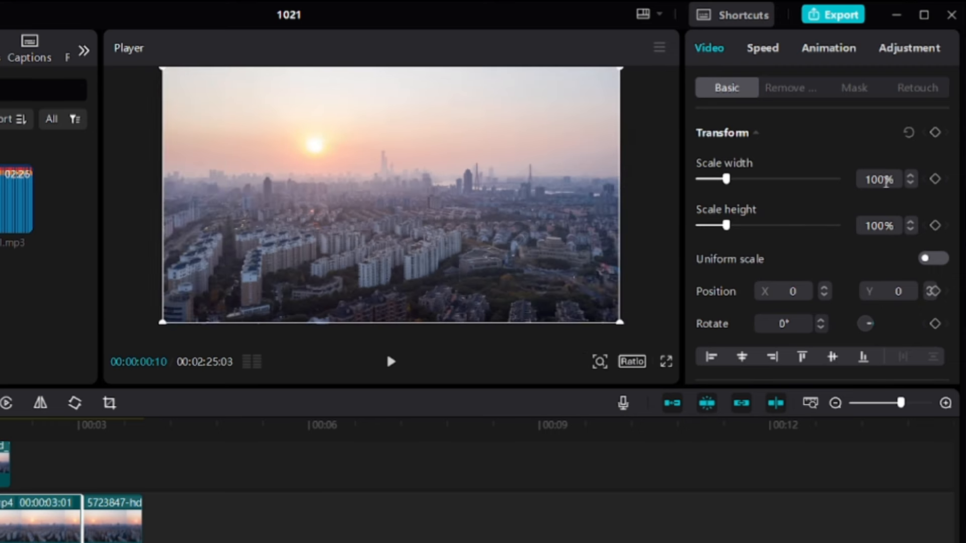
{"action": "left_click", "coordinate": [934, 259]}
Step: Try an X position of 100 for the clip and set the X position back to 0
{"action": "left_click", "coordinate": [803, 244]}
{"action": "type", "text": "100"}
{"action": "key", "text": "Return"}
{"action": "scroll", "coordinate": [759, 238], "scroll_direction": "down", "scroll_amount": 1}
{"action": "left_click", "coordinate": [780, 232]}
{"action": "type", "text": "1"}
{"action": "key", "text": "BackSpace"}
{"action": "type", "text": "0"}
{"action": "key", "text": "Return"}
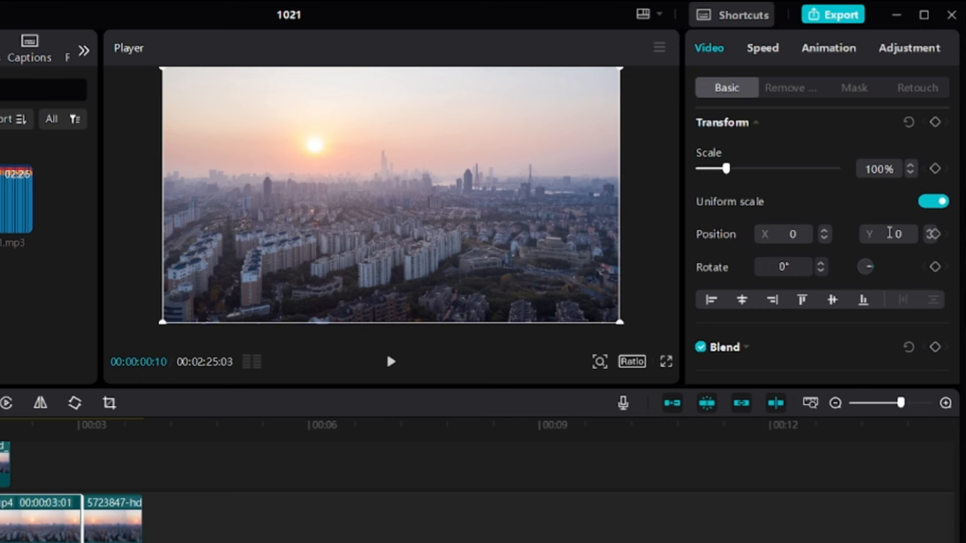
Step: Rotate the clip slightly clockwise and set its rotation back to 0°
{"action": "left_click_drag", "start_coordinate": [871, 267], "coordinate": [871, 268]}
{"action": "left_click_drag", "start_coordinate": [786, 268], "coordinate": [760, 267]}
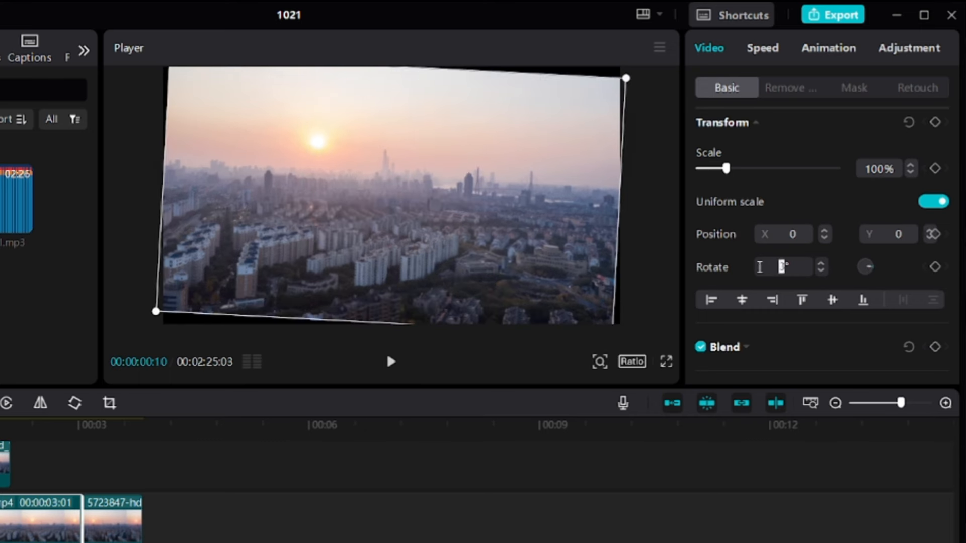
{"action": "type", "text": "0"}
{"action": "key", "text": "Return"}
Step: Shrink the clip to about 87%, align it left, center and right, and restore it to 100% centered in the frame
{"action": "left_click_drag", "start_coordinate": [622, 320], "coordinate": [589, 306]}
{"action": "left_click", "coordinate": [711, 300]}
{"action": "left_click", "coordinate": [742, 300]}
{"action": "left_click", "coordinate": [775, 299]}
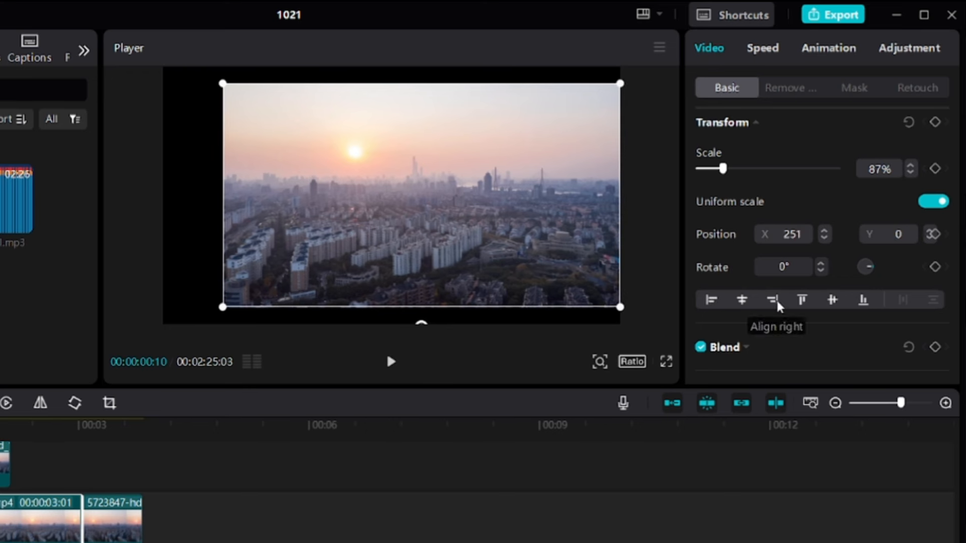
{"action": "left_click_drag", "start_coordinate": [225, 304], "coordinate": [175, 319]}
{"action": "left_click_drag", "start_coordinate": [344, 248], "coordinate": [314, 248]}
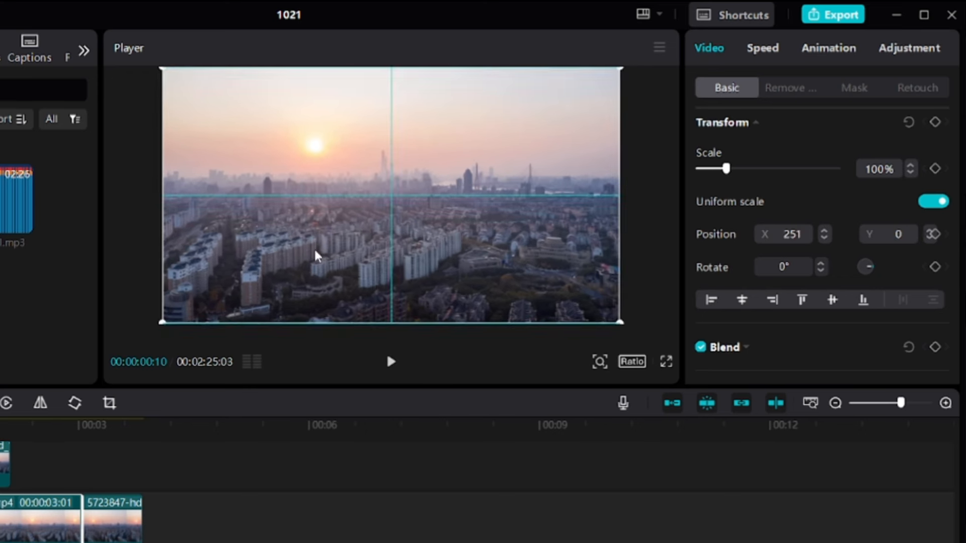
Step: Expand the clip's Blend settings, vary the opacity and return it to 100%, and open the blend mode choices
{"action": "scroll", "coordinate": [748, 287], "scroll_direction": "down", "scroll_amount": 1}
{"action": "left_click", "coordinate": [750, 286]}
{"action": "scroll", "coordinate": [748, 291], "scroll_direction": "down", "scroll_amount": 1}
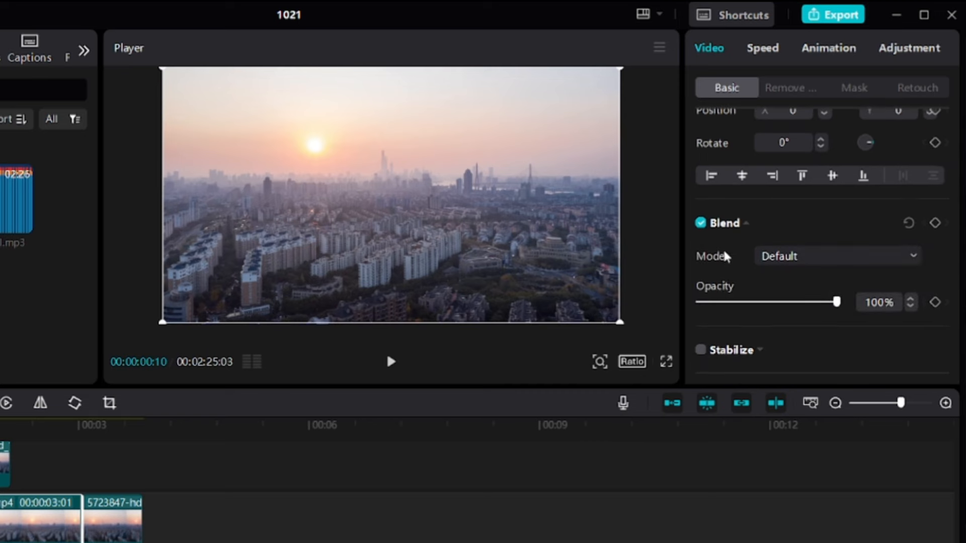
{"action": "mouse_move", "coordinate": [824, 304]}
{"action": "left_mouse_down"}
{"action": "mouse_move", "coordinate": [701, 302]}
{"action": "mouse_move", "coordinate": [840, 302]}
{"action": "left_mouse_up"}
{"action": "left_click", "coordinate": [803, 256]}
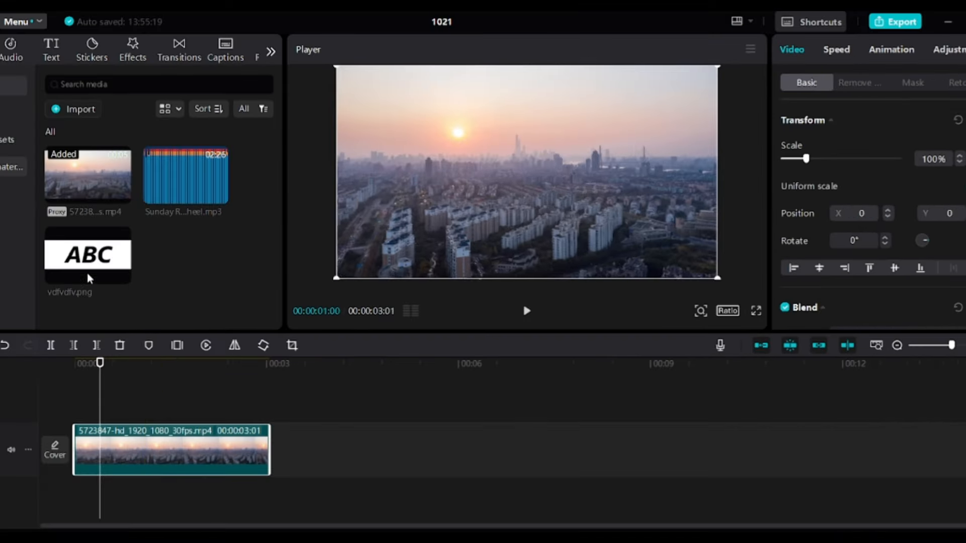
Step: Add vdfvdfv.png on a track above the city video from the timeline start and scale the image down slightly
{"action": "left_click_drag", "start_coordinate": [86, 276], "coordinate": [79, 403]}
{"action": "left_click_drag", "start_coordinate": [100, 365], "coordinate": [86, 364]}
{"action": "left_click_drag", "start_coordinate": [338, 237], "coordinate": [390, 252]}
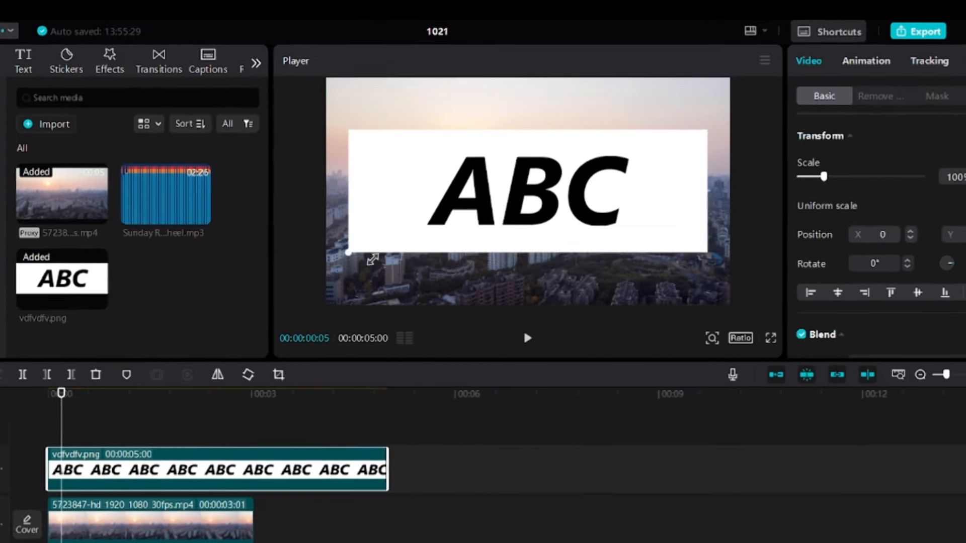
Step: Vary the ABC image's opacity, return it to 100%, and play a short stretch of the overlay
{"action": "scroll", "coordinate": [867, 208], "scroll_direction": "down", "scroll_amount": 1}
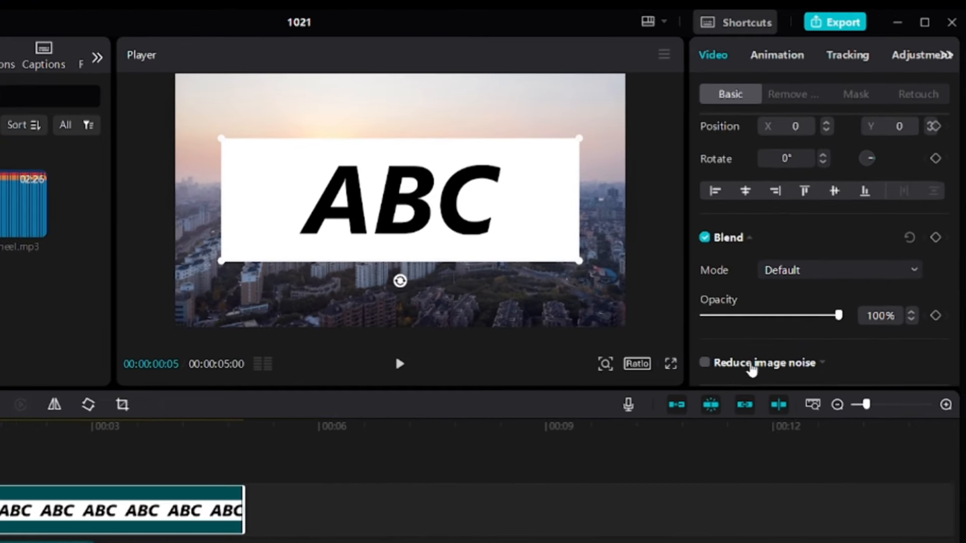
{"action": "left_click_drag", "start_coordinate": [919, 295], "coordinate": [871, 295]}
{"action": "left_click_drag", "start_coordinate": [783, 319], "coordinate": [930, 308]}
{"action": "left_click", "coordinate": [400, 363]}
{"action": "left_click", "coordinate": [400, 364]}
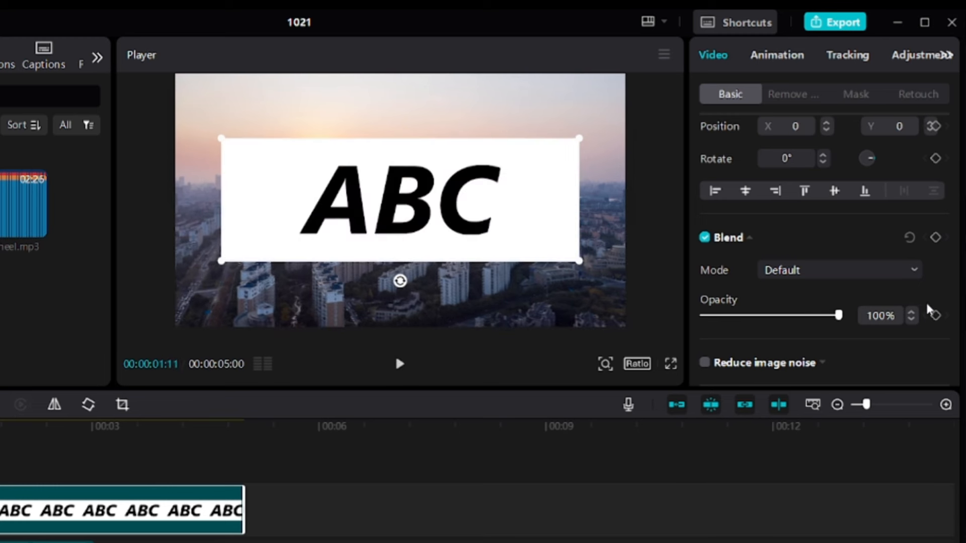
Step: Set the ABC image's blend mode to Brighten and preview the result
{"action": "left_click", "coordinate": [828, 276]}
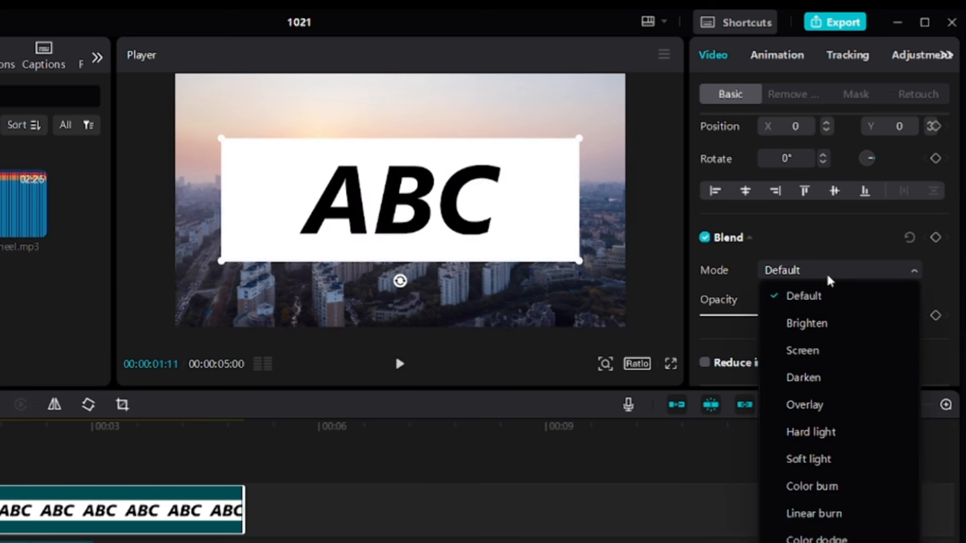
{"action": "left_click", "coordinate": [805, 325]}
{"action": "left_click", "coordinate": [399, 364]}
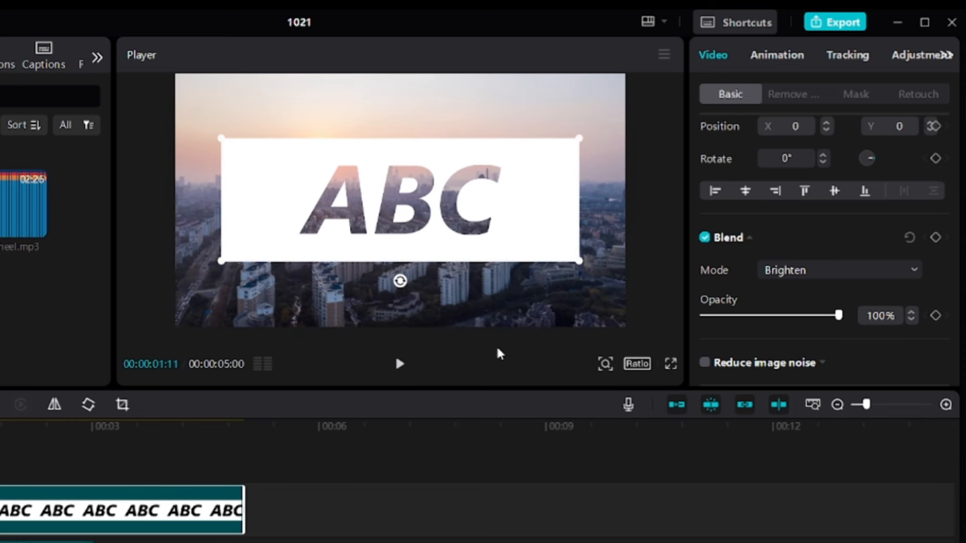
Step: Change the ABC image's blend mode to Darken and play the composite up to 00:00:02:10
{"action": "left_click", "coordinate": [810, 271]}
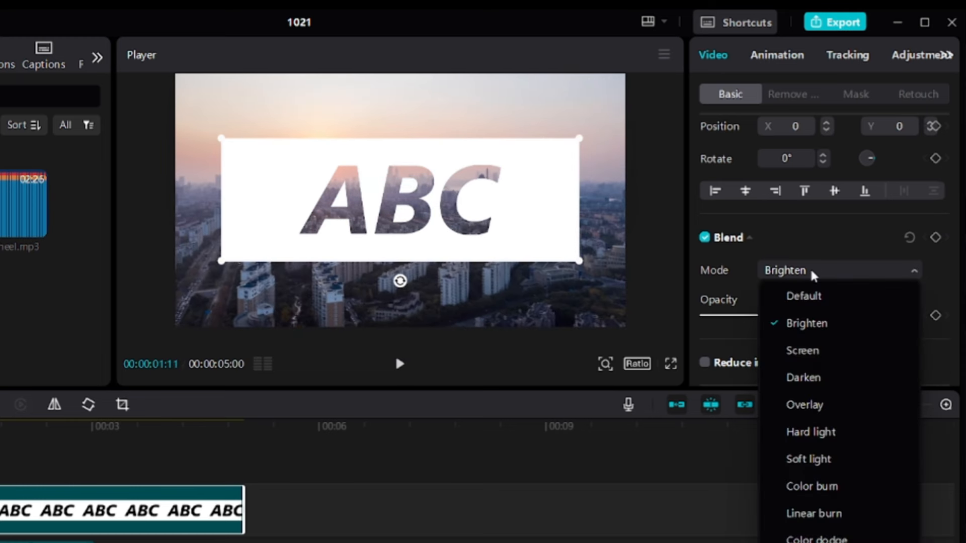
{"action": "left_click", "coordinate": [804, 378]}
{"action": "left_click", "coordinate": [399, 364]}
{"action": "left_click", "coordinate": [399, 364]}
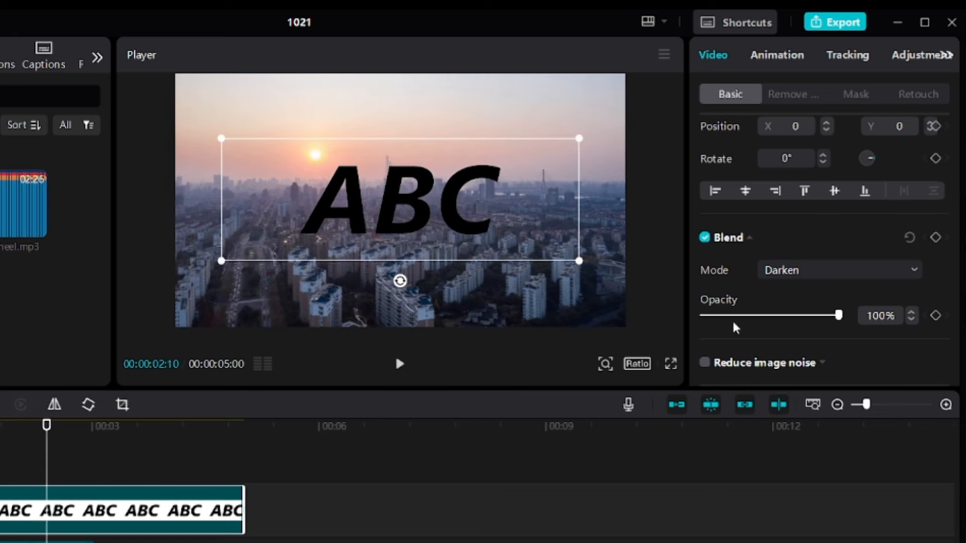
Step: Set the ABC image's blend mode to Overlay and play a short stretch of the composite
{"action": "left_click", "coordinate": [838, 271]}
{"action": "left_click", "coordinate": [837, 403]}
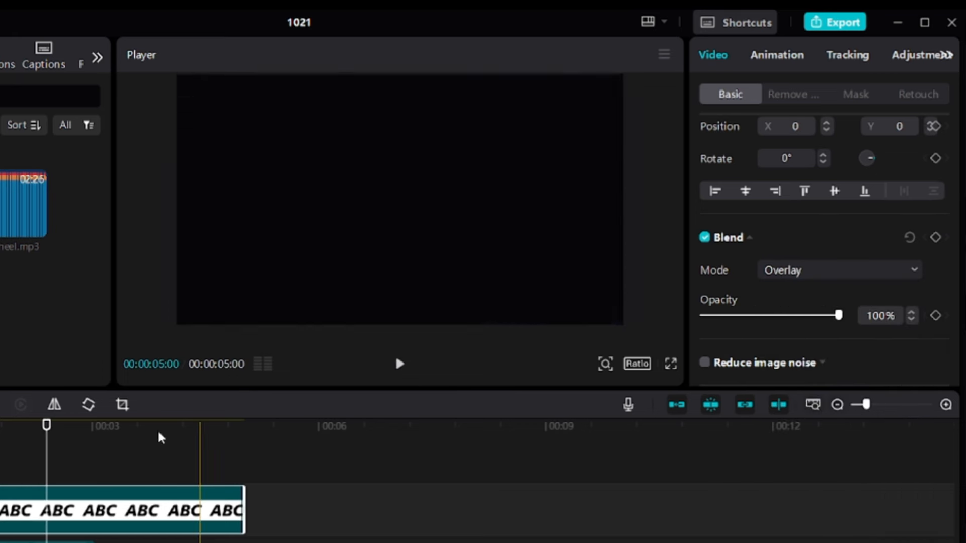
{"action": "left_click", "coordinate": [400, 364]}
{"action": "left_click", "coordinate": [399, 364]}
Step: Return the ABC image's blend mode to Default and delete the image from the timeline
{"action": "left_click", "coordinate": [795, 267]}
{"action": "left_click", "coordinate": [800, 295]}
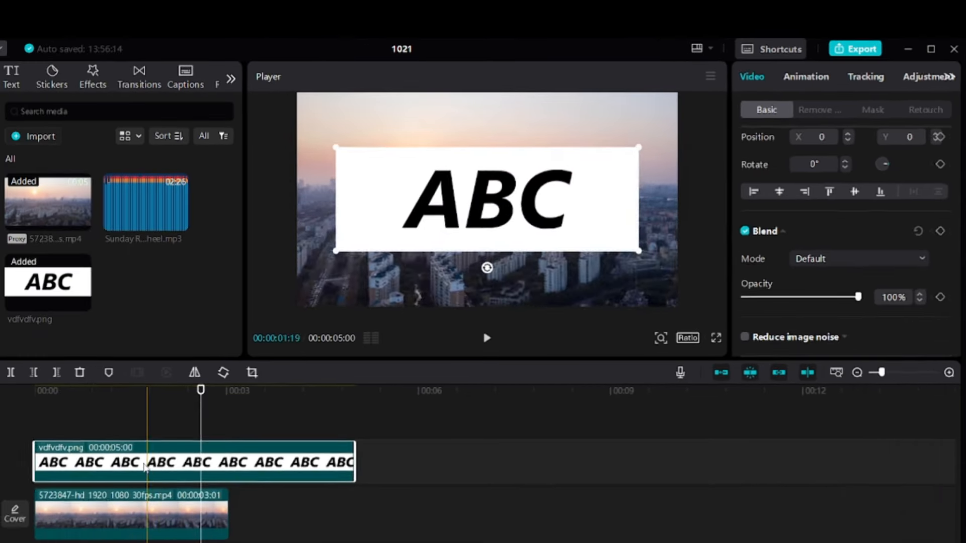
{"action": "left_click", "coordinate": [80, 373]}
Step: Try Stabilize on the city clip, check its level setting, and turn it off again
{"action": "left_click", "coordinate": [112, 457]}
{"action": "scroll", "coordinate": [808, 224], "scroll_direction": "down", "scroll_amount": 5}
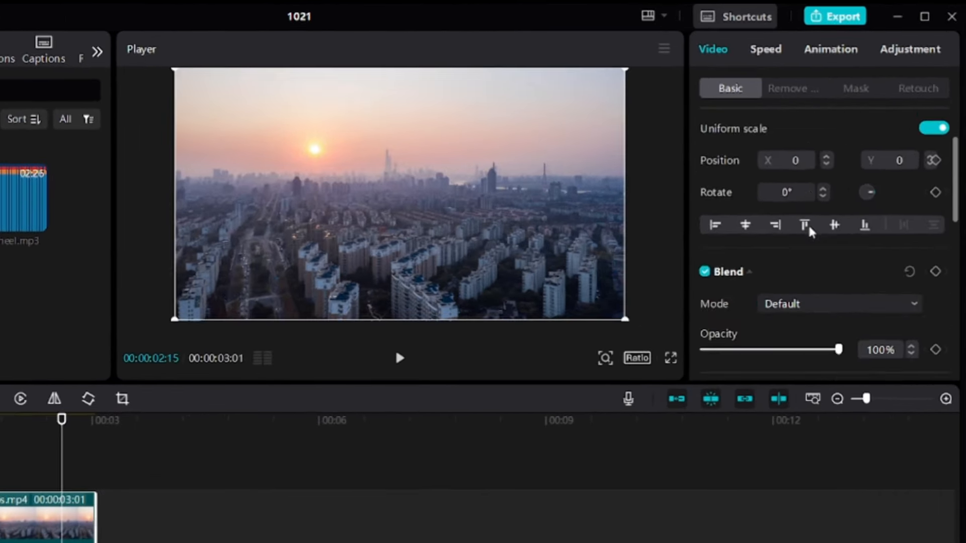
{"action": "left_click", "coordinate": [763, 248]}
{"action": "left_click", "coordinate": [704, 247]}
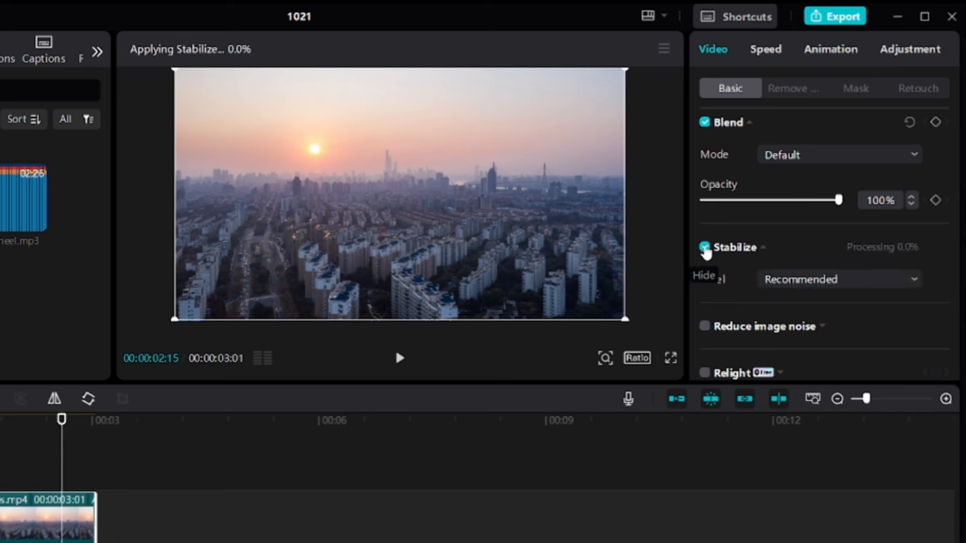
{"action": "left_click", "coordinate": [872, 280]}
{"action": "left_click", "coordinate": [705, 248]}
Step: Try Reduce image noise on the city clip, view its level choices, and turn it off again
{"action": "scroll", "coordinate": [783, 235], "scroll_direction": "down", "scroll_amount": 3}
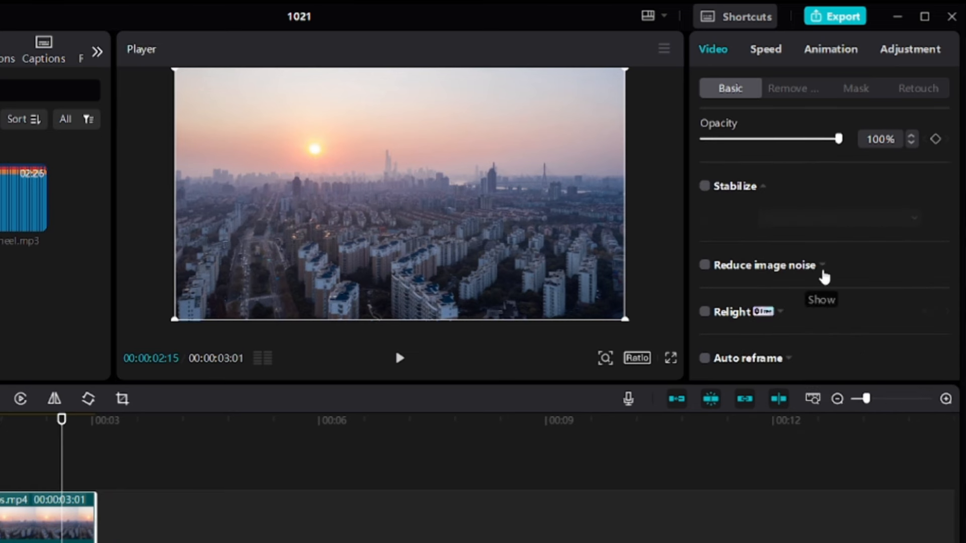
{"action": "left_click", "coordinate": [705, 267]}
{"action": "left_click", "coordinate": [792, 297]}
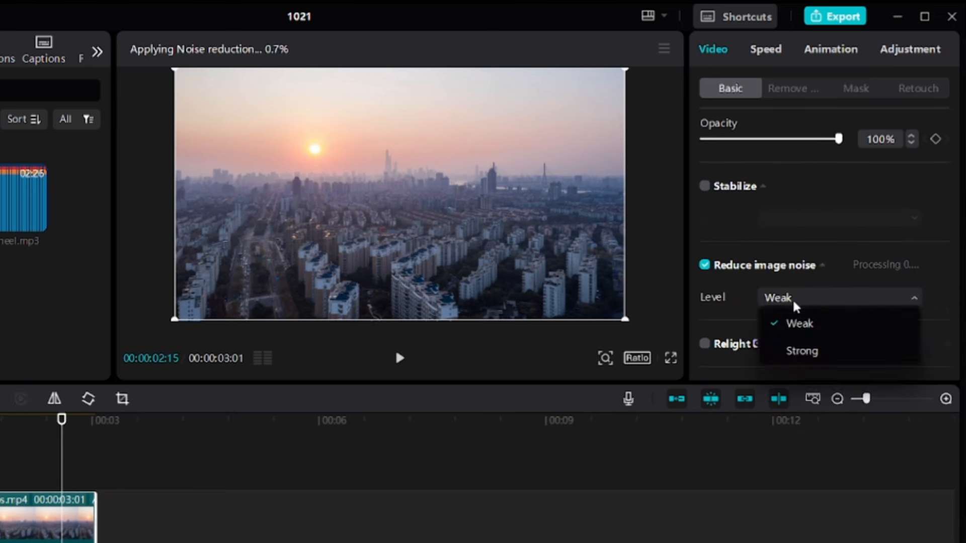
{"action": "left_click", "coordinate": [704, 265]}
Step: Enable Relight on the city clip and browse its Ambient and Creative presets
{"action": "scroll", "coordinate": [823, 229], "scroll_direction": "down", "scroll_amount": 3}
{"action": "left_click", "coordinate": [706, 221]}
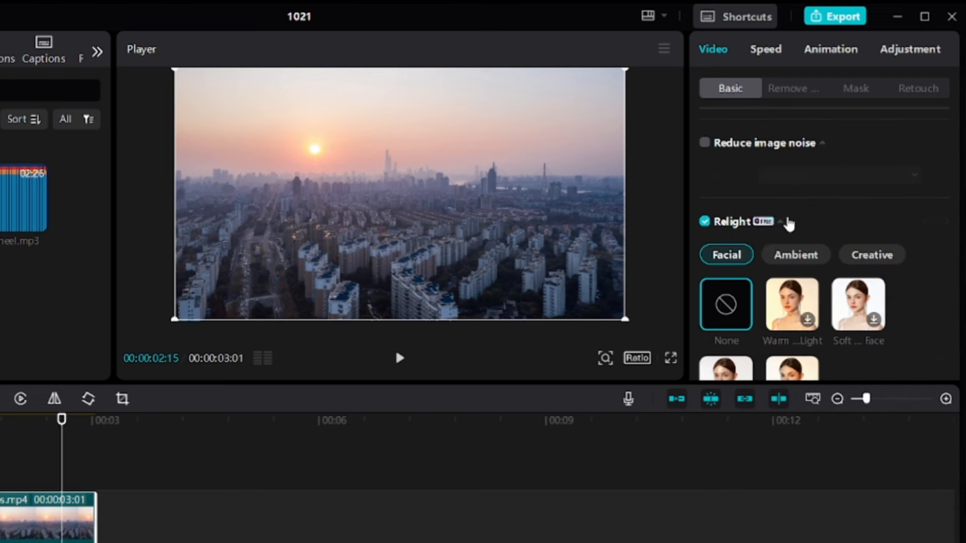
{"action": "scroll", "coordinate": [785, 228], "scroll_direction": "down", "scroll_amount": 2}
{"action": "left_click", "coordinate": [780, 195]}
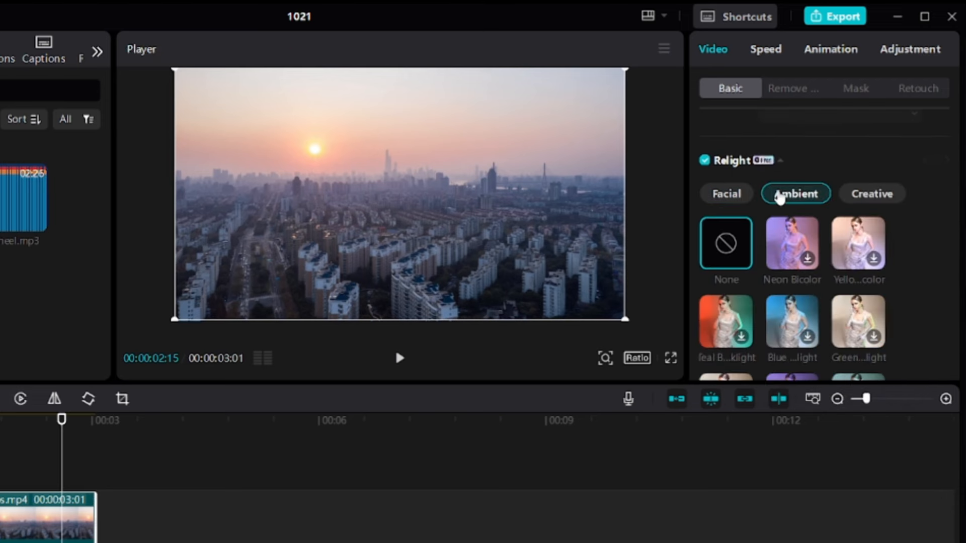
{"action": "scroll", "coordinate": [812, 284], "scroll_direction": "down", "scroll_amount": 2}
{"action": "scroll", "coordinate": [815, 313], "scroll_direction": "up", "scroll_amount": 2}
{"action": "left_click", "coordinate": [873, 195]}
{"action": "left_click", "coordinate": [815, 195]}
Step: Try the red-and-teal Ambient backlight preset, scrub to 00:00:01:11, and turn Relight off
{"action": "left_click", "coordinate": [741, 331]}
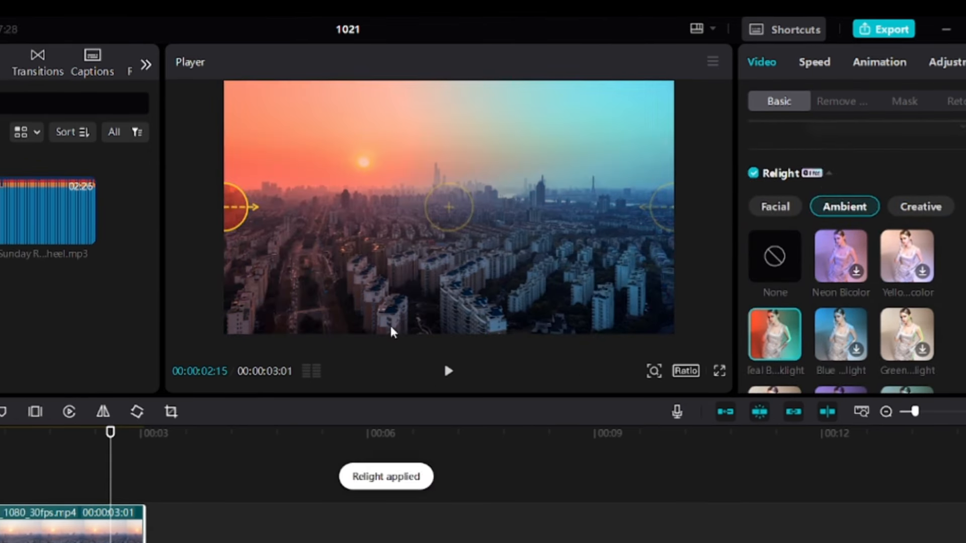
{"action": "mouse_move", "coordinate": [15, 435]}
{"action": "left_mouse_down"}
{"action": "mouse_move", "coordinate": [0, 439]}
{"action": "mouse_move", "coordinate": [84, 446]}
{"action": "mouse_move", "coordinate": [22, 439]}
{"action": "left_mouse_up"}
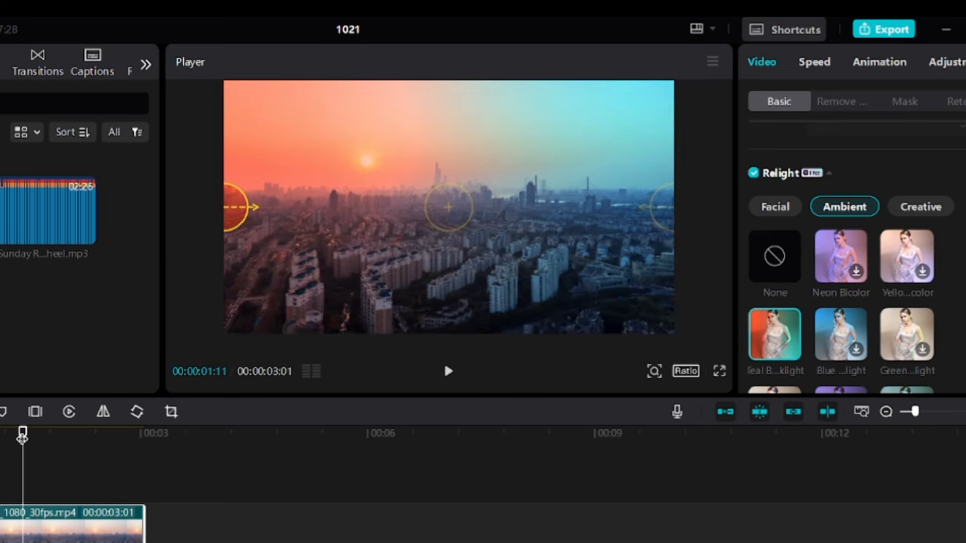
{"action": "left_click", "coordinate": [786, 255]}
{"action": "left_click", "coordinate": [754, 173]}
Step: Expand the city clip's Auto reframe options
{"action": "scroll", "coordinate": [845, 236], "scroll_direction": "down", "scroll_amount": 5}
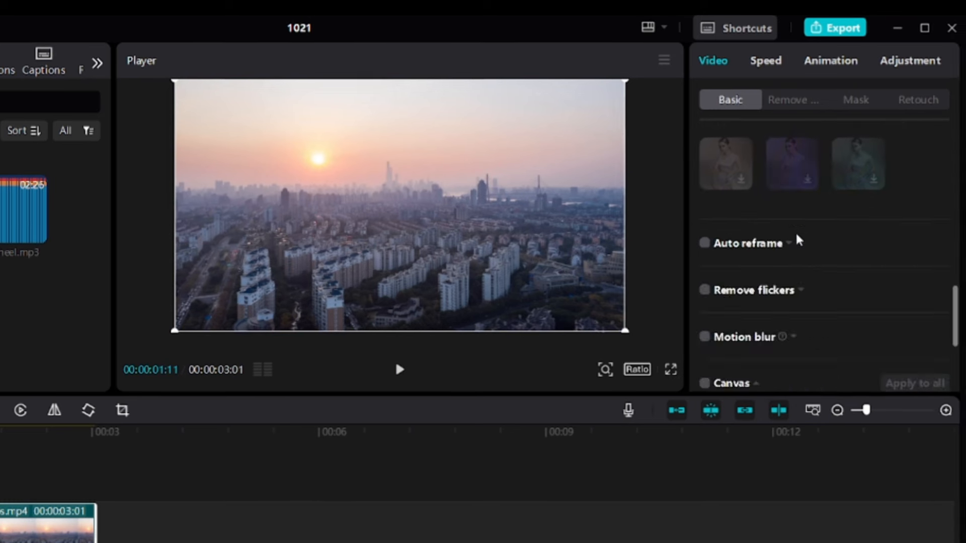
{"action": "left_click", "coordinate": [797, 242]}
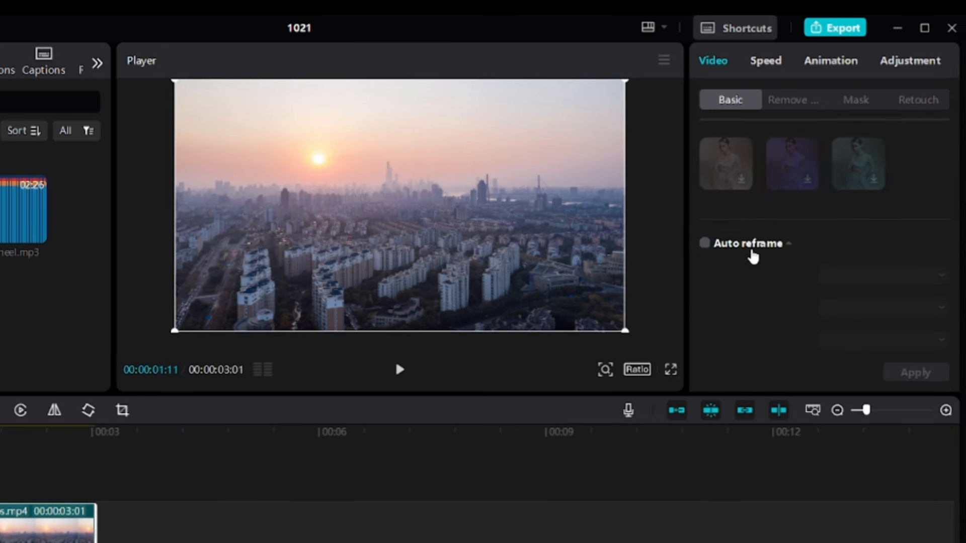
Step: Try Remove flickers in Flashlight mode on the city clip, preview the playback, and turn it off again
{"action": "scroll", "coordinate": [790, 242], "scroll_direction": "down", "scroll_amount": 3}
{"action": "left_click", "coordinate": [801, 260]}
{"action": "left_click", "coordinate": [705, 261]}
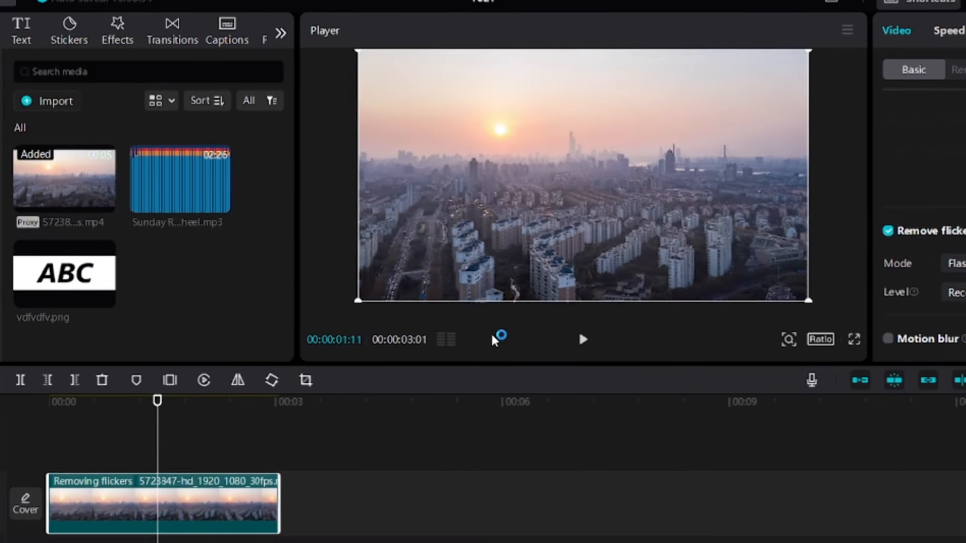
{"action": "left_click", "coordinate": [400, 370]}
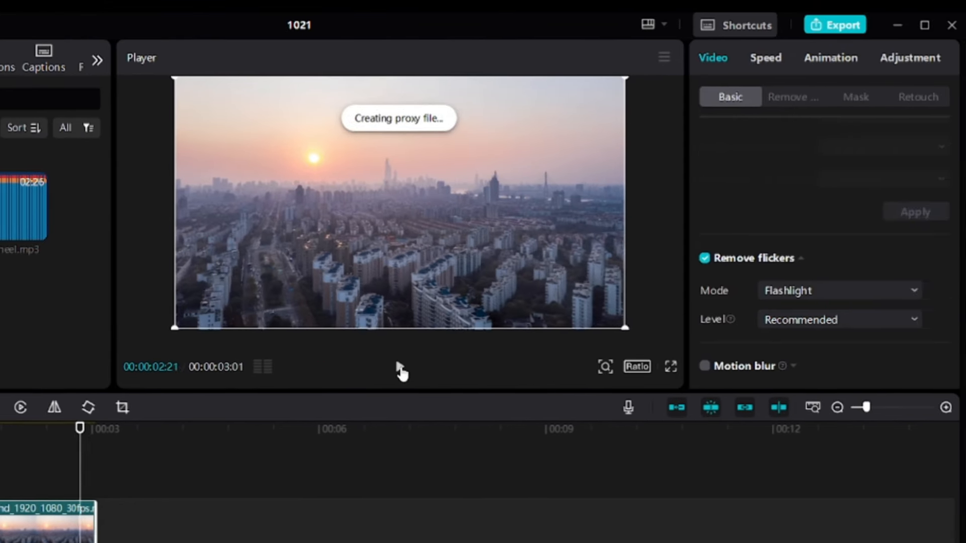
{"action": "left_click", "coordinate": [582, 340]}
{"action": "scroll", "coordinate": [890, 151], "scroll_direction": "down", "scroll_amount": 2}
{"action": "left_click", "coordinate": [887, 142]}
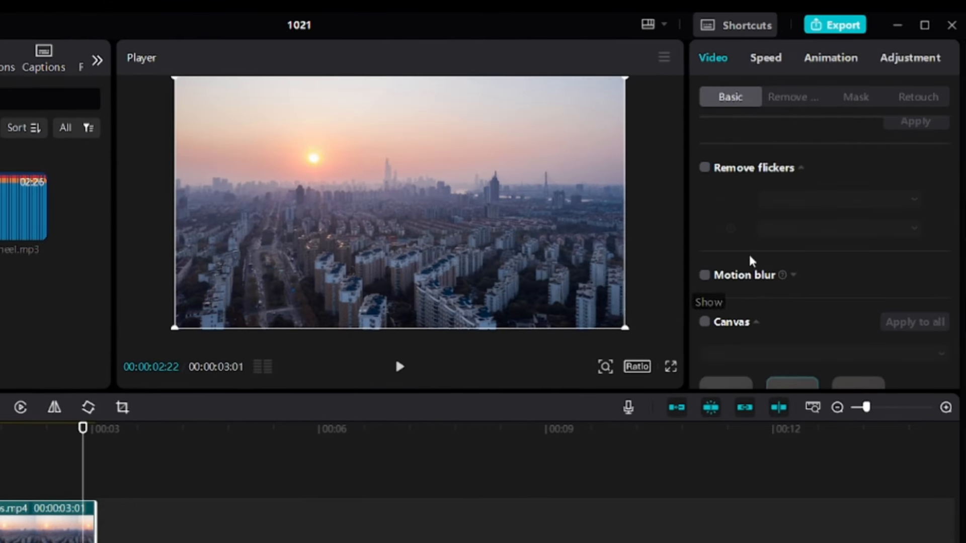
Step: Enable the city clip's Canvas background with the second blur style
{"action": "scroll", "coordinate": [753, 258], "scroll_direction": "down", "scroll_amount": 2}
{"action": "left_click", "coordinate": [732, 259]}
{"action": "scroll", "coordinate": [745, 226], "scroll_direction": "down", "scroll_amount": 2}
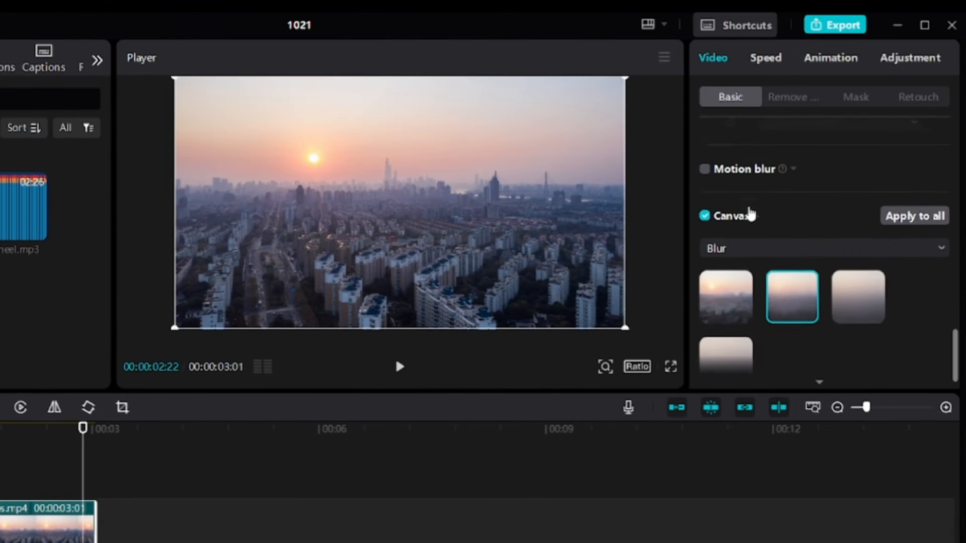
{"action": "scroll", "coordinate": [750, 215], "scroll_direction": "down", "scroll_amount": 1}
{"action": "left_click", "coordinate": [797, 282]}
Step: Shrink the city clip inside the player frame and preview it against the blurred background
{"action": "left_click_drag", "start_coordinate": [175, 328], "coordinate": [250, 289]}
{"action": "left_click", "coordinate": [401, 368]}
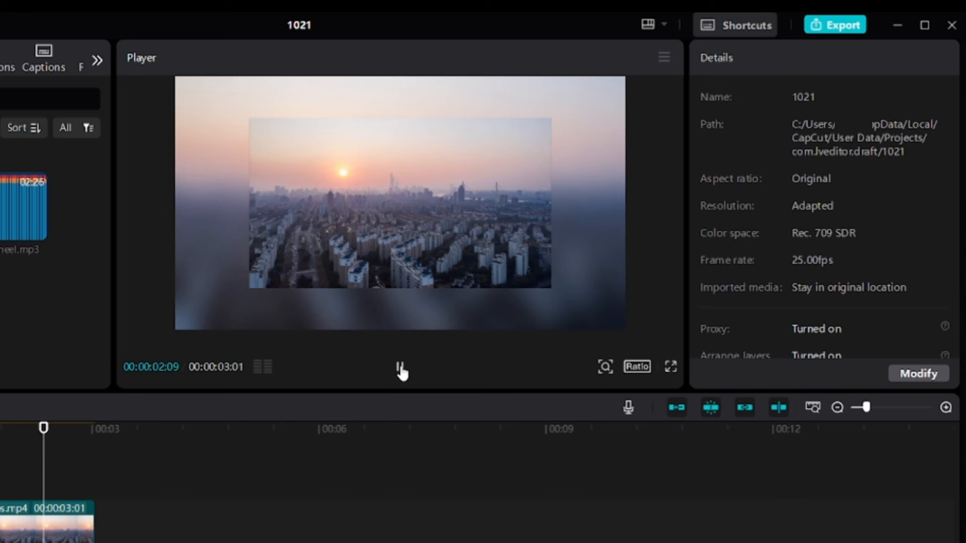
{"action": "left_click", "coordinate": [400, 368]}
Step: Try the third canvas blur style behind the city clip, and switch to the first, lightest one
{"action": "scroll", "coordinate": [767, 287], "scroll_direction": "down", "scroll_amount": 8}
{"action": "left_click", "coordinate": [850, 272]}
{"action": "left_click", "coordinate": [735, 275]}
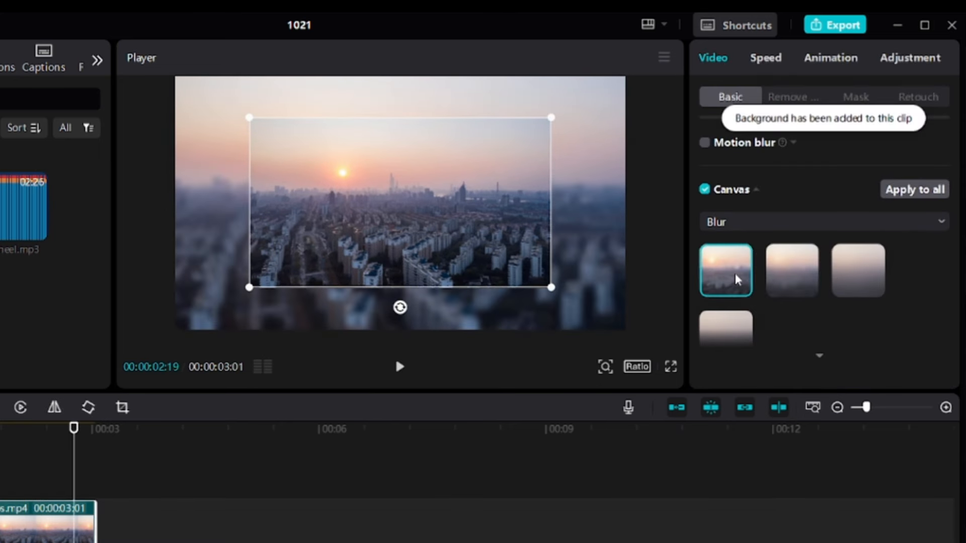
Step: Change the canvas background type to Color and try dark gray followed by black
{"action": "left_click", "coordinate": [749, 222]}
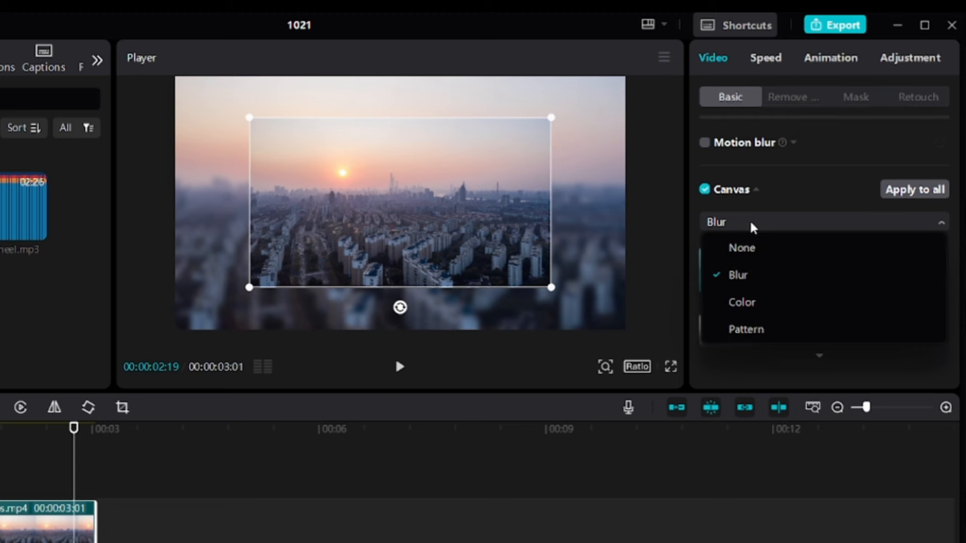
{"action": "left_click", "coordinate": [739, 300]}
{"action": "left_click", "coordinate": [848, 317]}
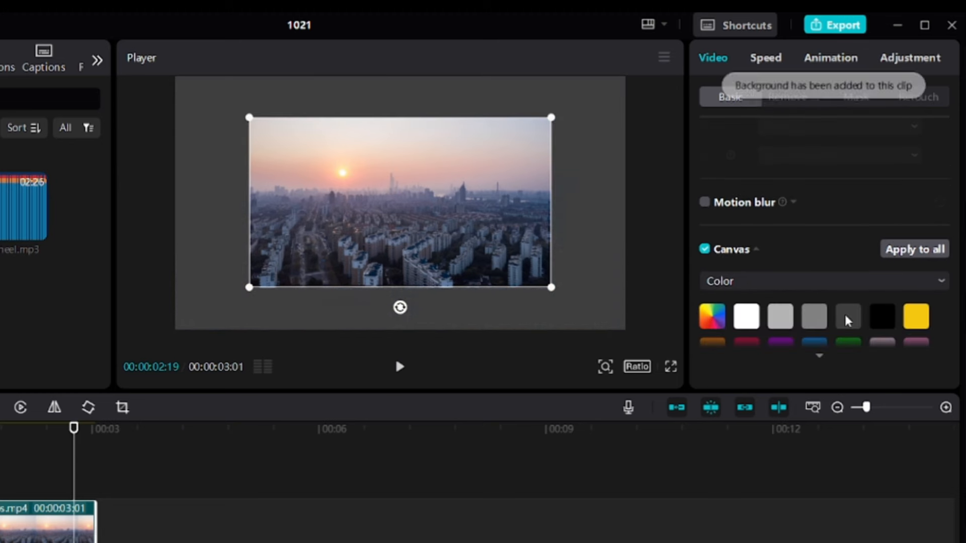
{"action": "left_click", "coordinate": [878, 317]}
Step: Remove the canvas background and scale the city clip back to 100% to fill the frame
{"action": "left_click", "coordinate": [755, 283]}
{"action": "left_click", "coordinate": [734, 399]}
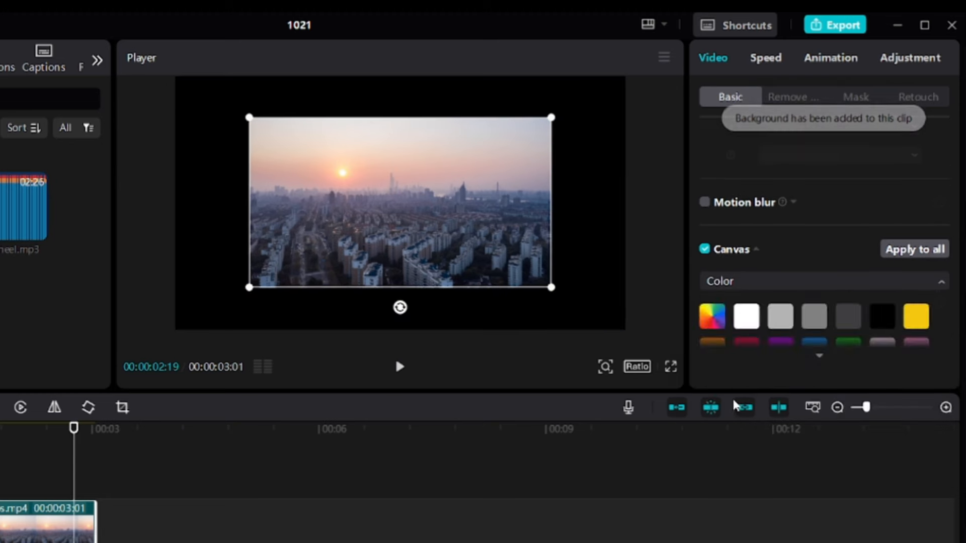
{"action": "scroll", "coordinate": [765, 330], "scroll_direction": "down", "scroll_amount": 1}
{"action": "scroll", "coordinate": [764, 327], "scroll_direction": "up", "scroll_amount": 1}
{"action": "left_click", "coordinate": [726, 283]}
{"action": "left_click", "coordinate": [728, 310]}
{"action": "left_click", "coordinate": [705, 323]}
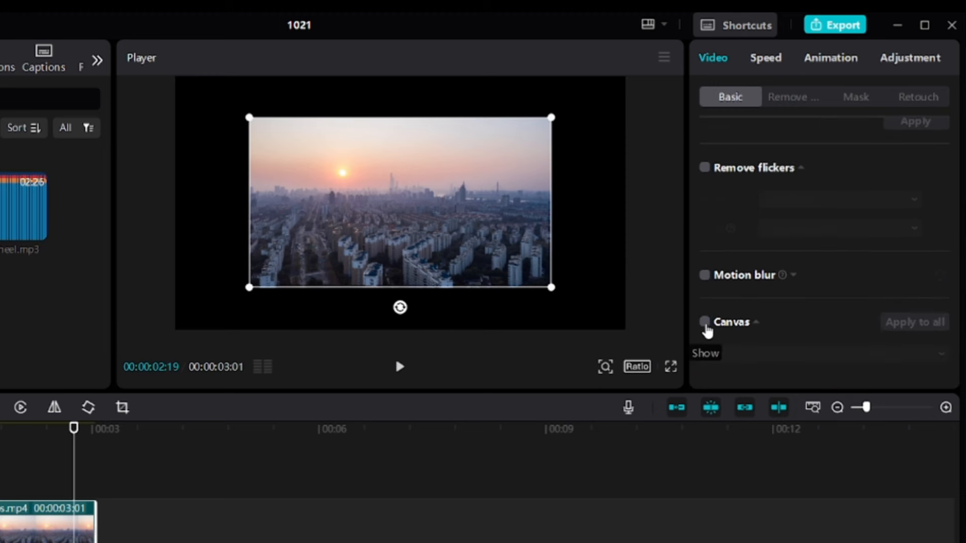
{"action": "left_click_drag", "start_coordinate": [249, 287], "coordinate": [144, 342]}
Step: Enable Chroma key for the city clip and sample the dark color of the buildings
{"action": "scroll", "coordinate": [855, 335], "scroll_direction": "up", "scroll_amount": 5}
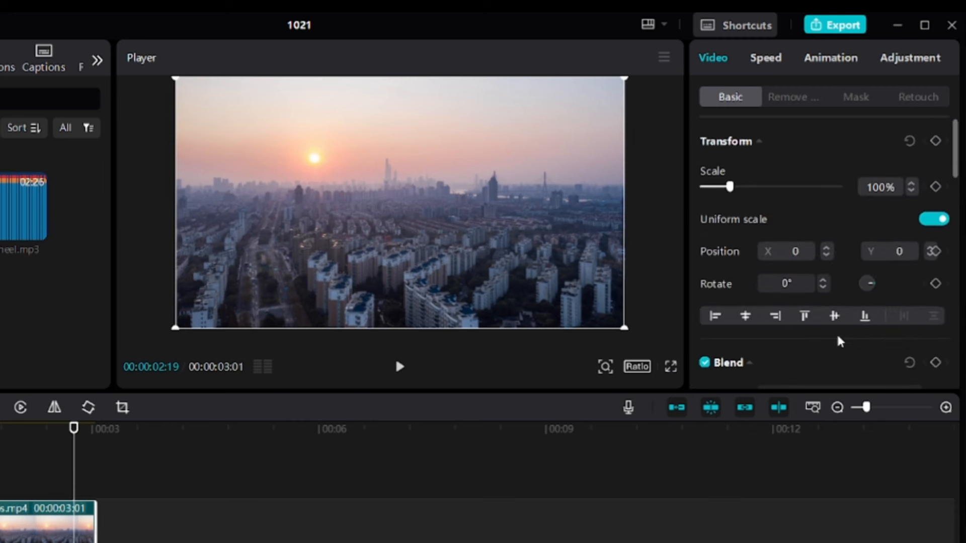
{"action": "left_click", "coordinate": [788, 100]}
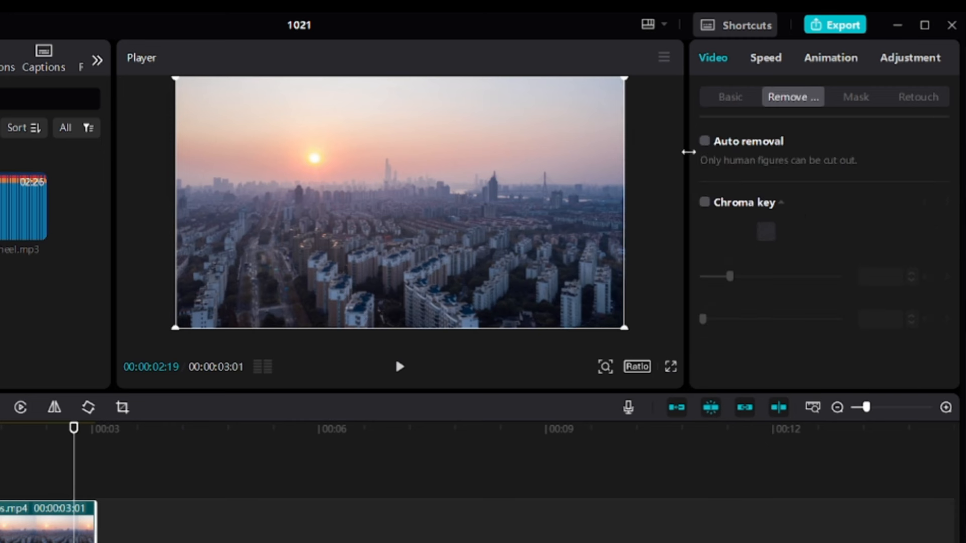
{"action": "left_click", "coordinate": [706, 203]}
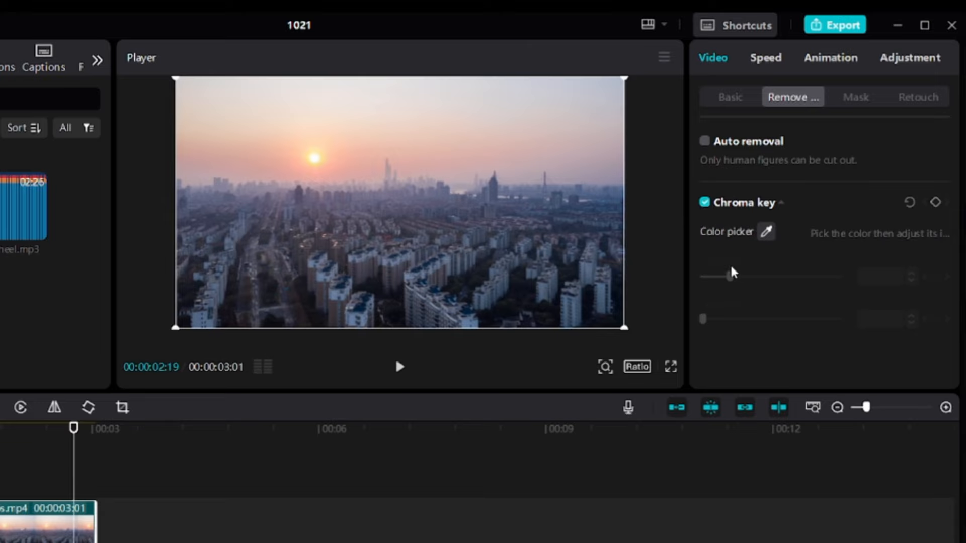
{"action": "left_click", "coordinate": [767, 232]}
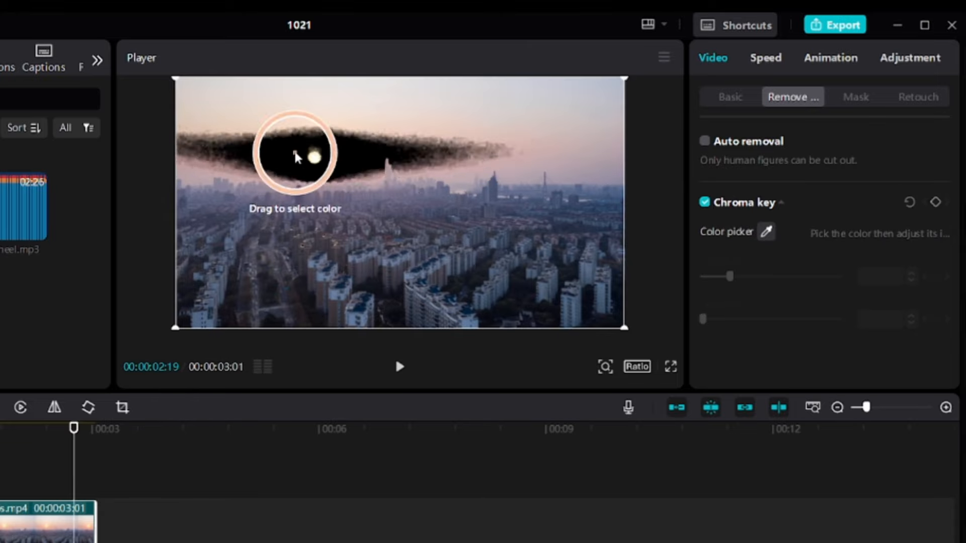
{"action": "left_click", "coordinate": [334, 280]}
Step: Try a chroma key intensity of 35 with shadow 0, and turn Chroma key off
{"action": "left_click_drag", "start_coordinate": [729, 276], "coordinate": [750, 276]}
{"action": "left_click_drag", "start_coordinate": [705, 320], "coordinate": [659, 308]}
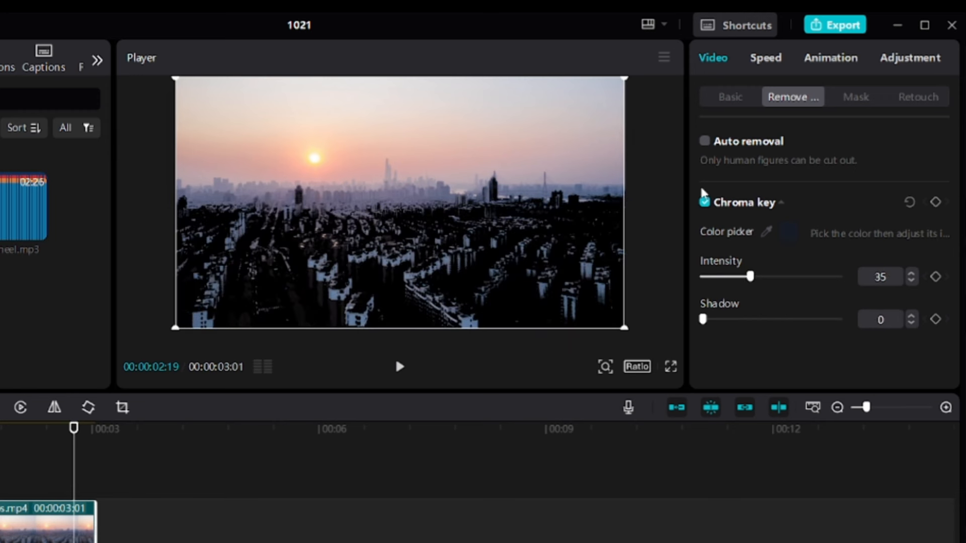
{"action": "left_click", "coordinate": [704, 202]}
Step: Apply a Circle mask to the city clip and widen it in the player
{"action": "left_click", "coordinate": [850, 95]}
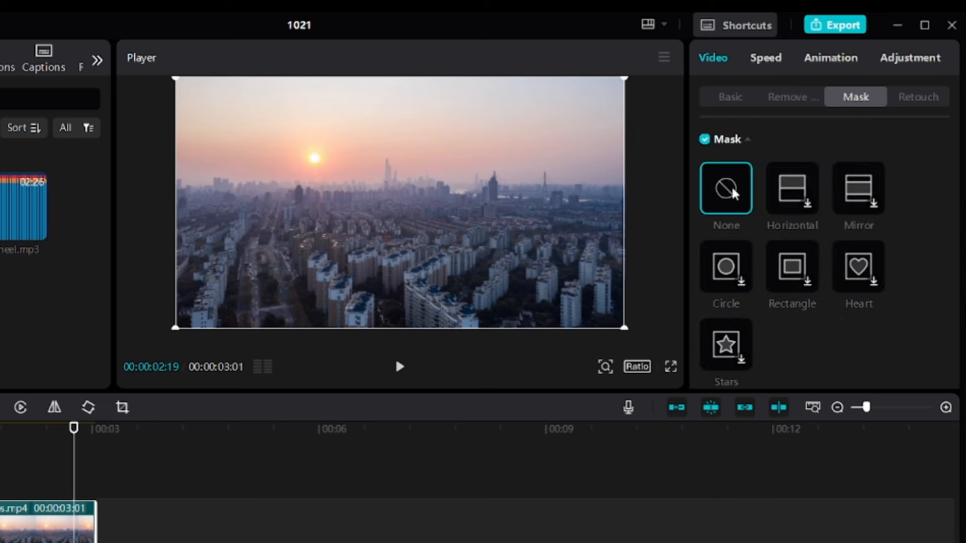
{"action": "left_click", "coordinate": [731, 270]}
{"action": "left_click_drag", "start_coordinate": [337, 208], "coordinate": [218, 213]}
Step: Add vdfvdfv.png on a track above the city video and set the city clip's mask to None
{"action": "left_click_drag", "start_coordinate": [92, 279], "coordinate": [80, 539]}
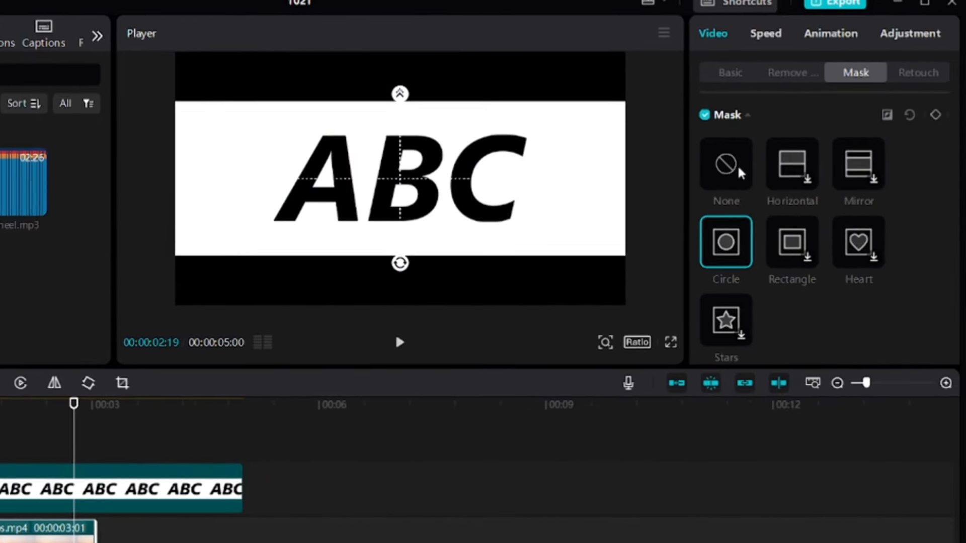
{"action": "left_click", "coordinate": [739, 170]}
Step: Try a Circle mask stretched wider and taller on the ABC image, preview it, and delete the image
{"action": "left_click", "coordinate": [398, 159]}
{"action": "left_click", "coordinate": [734, 252]}
{"action": "left_click_drag", "start_coordinate": [438, 178], "coordinate": [553, 178]}
{"action": "left_click", "coordinate": [1, 406]}
{"action": "left_click", "coordinate": [394, 344]}
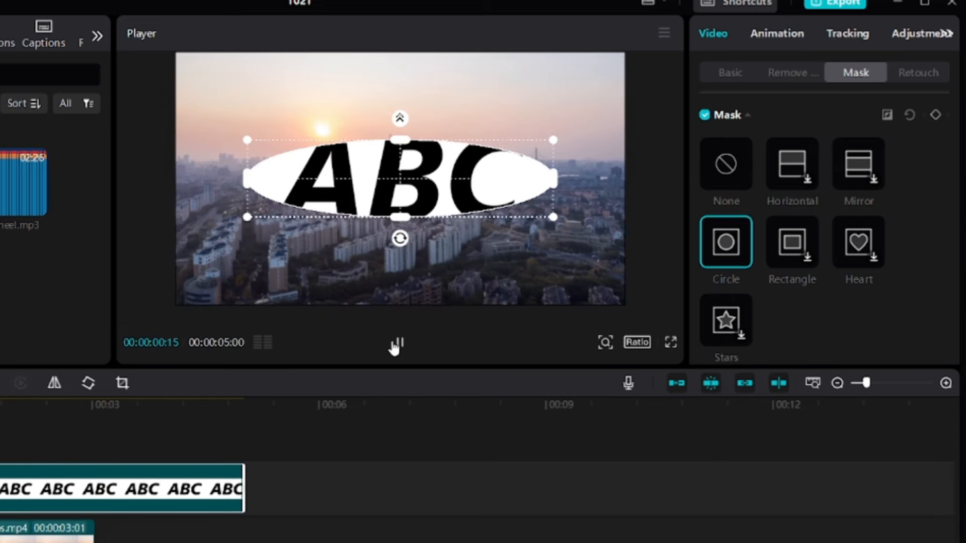
{"action": "left_click", "coordinate": [395, 345]}
{"action": "left_click_drag", "start_coordinate": [400, 140], "coordinate": [403, 103]}
{"action": "left_click", "coordinate": [153, 381]}
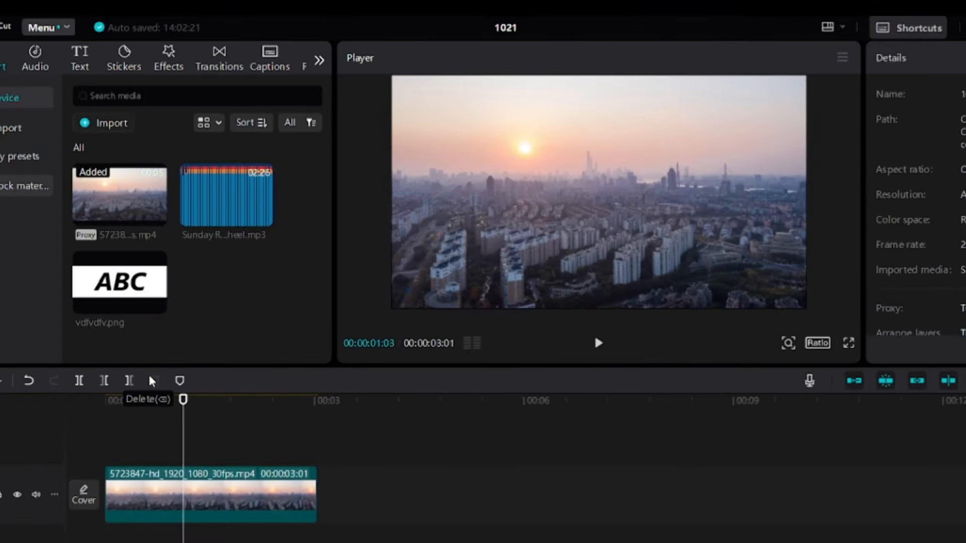
Step: Examine the Retouch, Auto reshape and Body options for the city clip
{"action": "left_click", "coordinate": [208, 482]}
{"action": "left_click", "coordinate": [919, 100]}
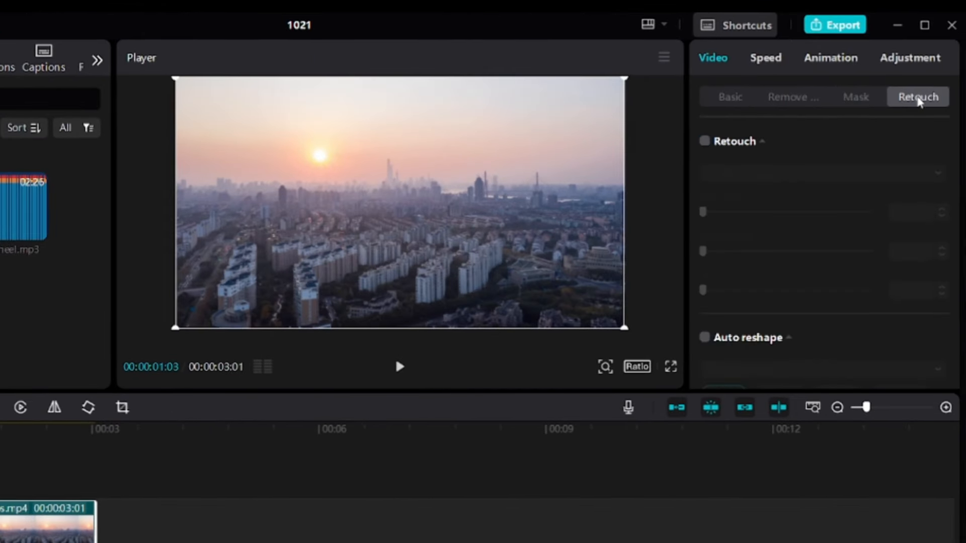
{"action": "scroll", "coordinate": [744, 146], "scroll_direction": "down", "scroll_amount": 5}
{"action": "scroll", "coordinate": [723, 279], "scroll_direction": "down", "scroll_amount": 10}
{"action": "scroll", "coordinate": [724, 282], "scroll_direction": "up", "scroll_amount": 15}
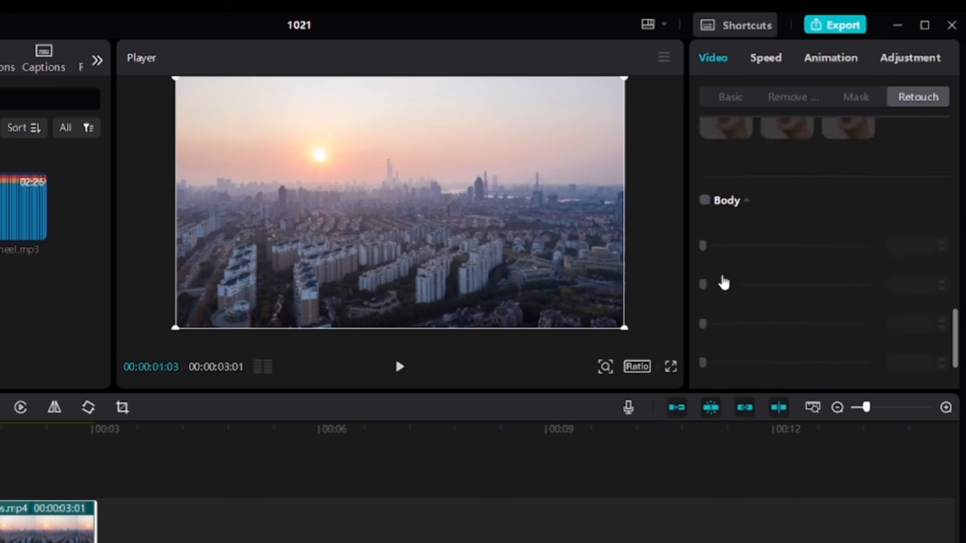
Step: Set the city clip's standard speed to 2.0x and preview the faster playback
{"action": "left_click", "coordinate": [762, 62]}
{"action": "left_click", "coordinate": [764, 166]}
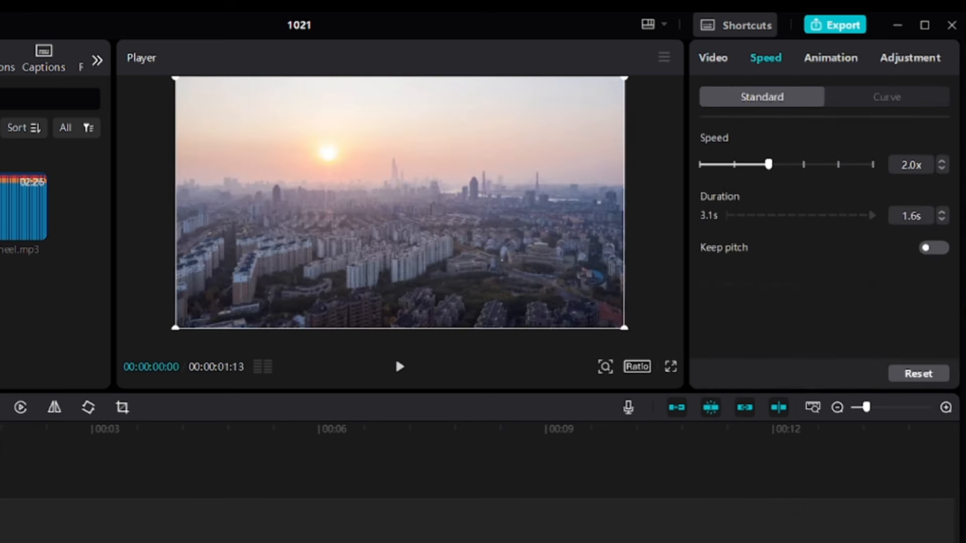
{"action": "left_click", "coordinate": [403, 374]}
{"action": "left_click", "coordinate": [409, 374]}
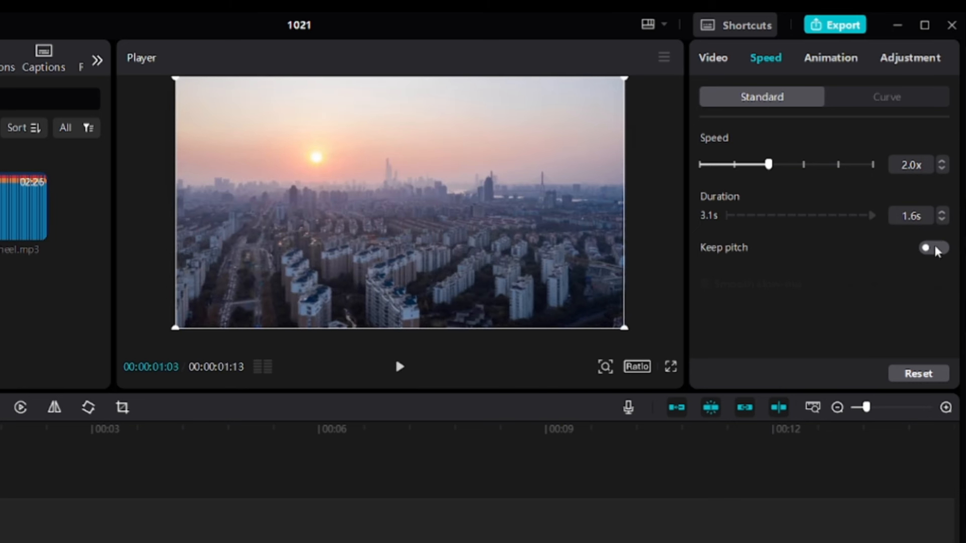
Step: Set the city clip's standard speed to 0.7x and preview the slower playback
{"action": "left_click_drag", "start_coordinate": [728, 167], "coordinate": [724, 166]}
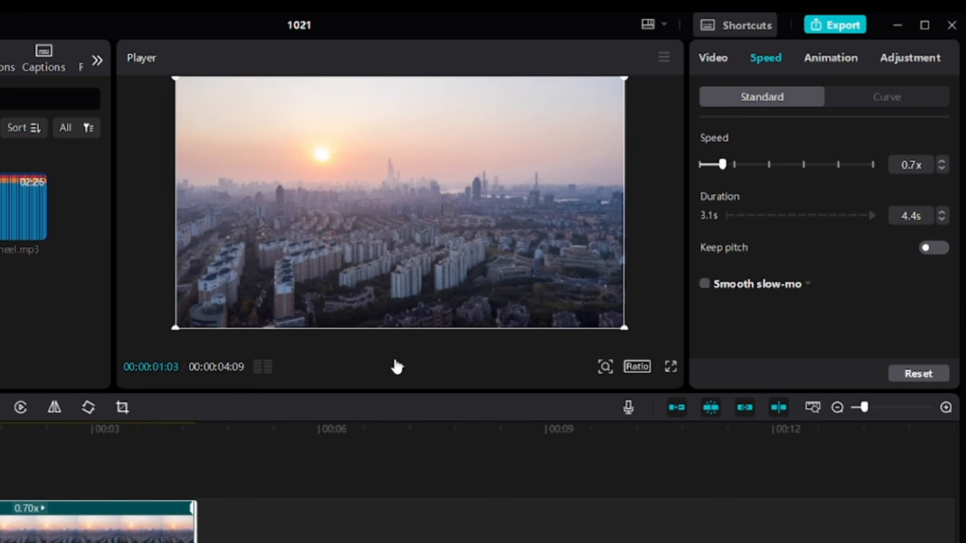
{"action": "left_click", "coordinate": [397, 367]}
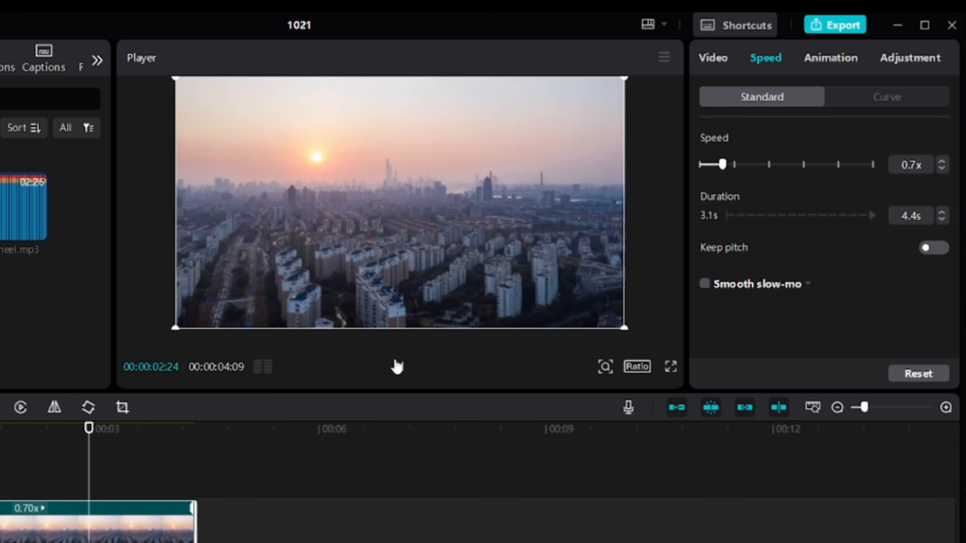
{"action": "left_click", "coordinate": [398, 367]}
Step: Try Smooth slow-mo with Optical flow on the city clip, switch it off, and set the speed to 1.0x
{"action": "left_click", "coordinate": [705, 285]}
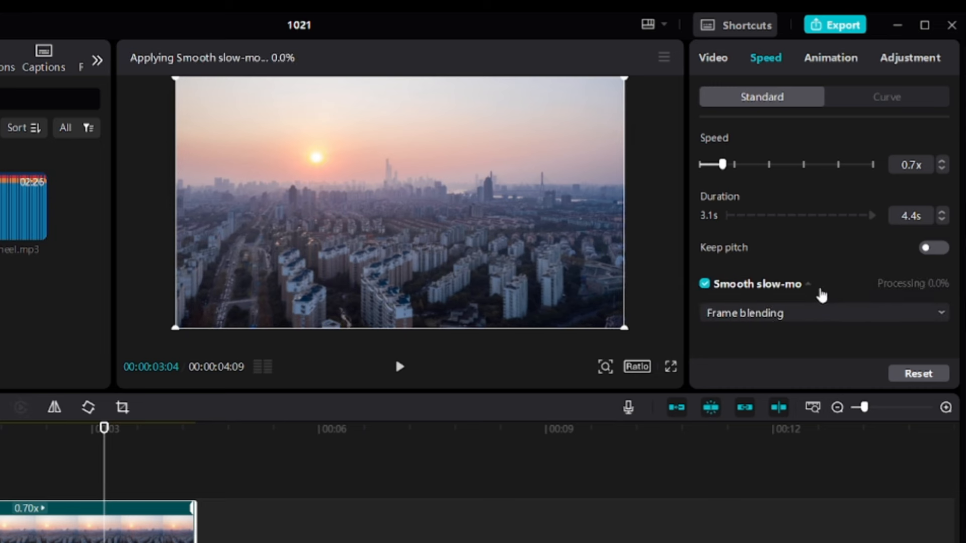
{"action": "left_click", "coordinate": [766, 313]}
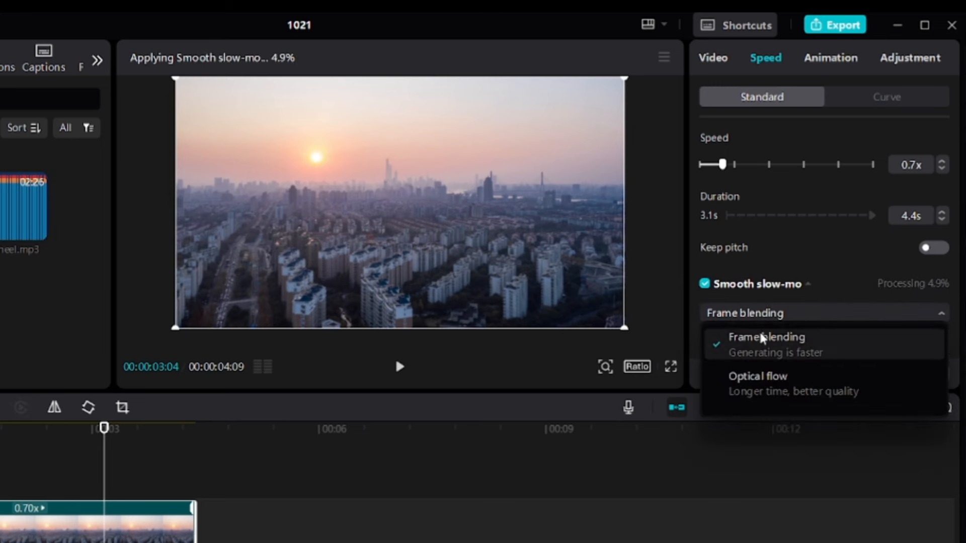
{"action": "left_click", "coordinate": [758, 389]}
{"action": "left_click", "coordinate": [705, 285]}
{"action": "left_click_drag", "start_coordinate": [723, 165], "coordinate": [734, 164]}
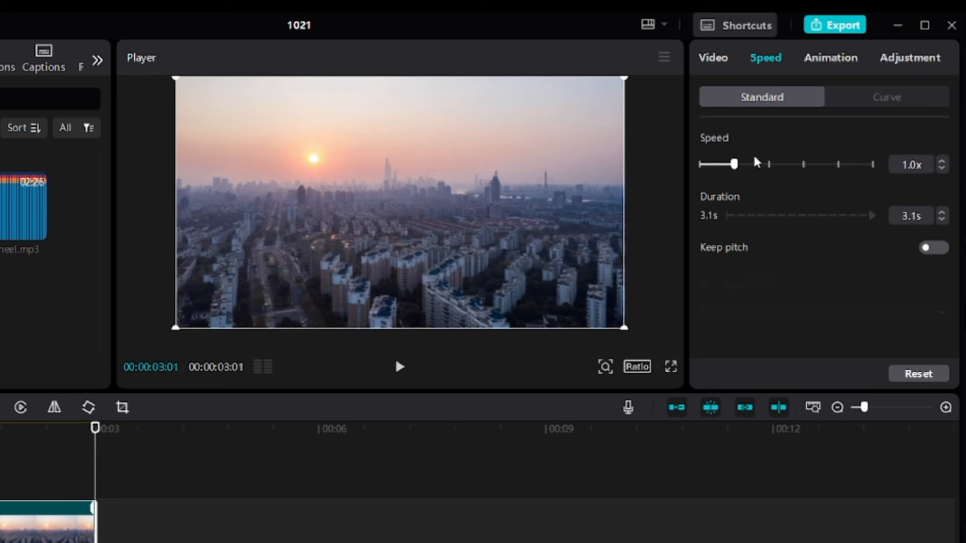
Step: Try the Montage and Bullet speed curves on the city clip and preview the playback of each
{"action": "left_click", "coordinate": [888, 98]}
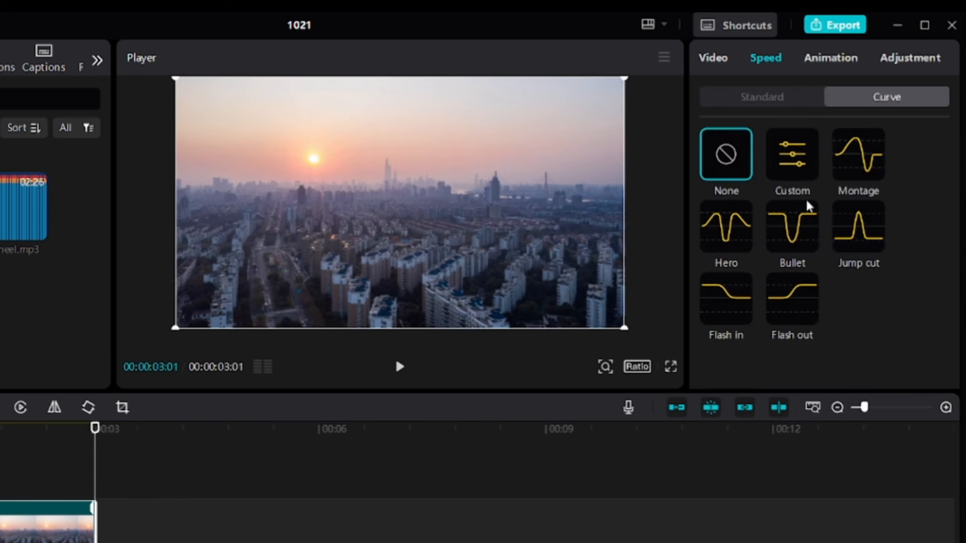
{"action": "left_click", "coordinate": [856, 150]}
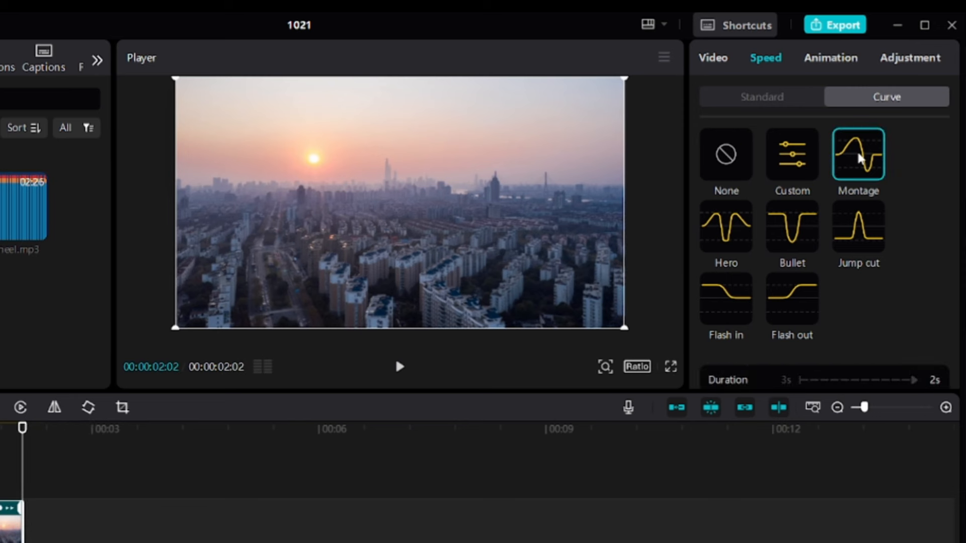
{"action": "scroll", "coordinate": [820, 282], "scroll_direction": "down", "scroll_amount": 5}
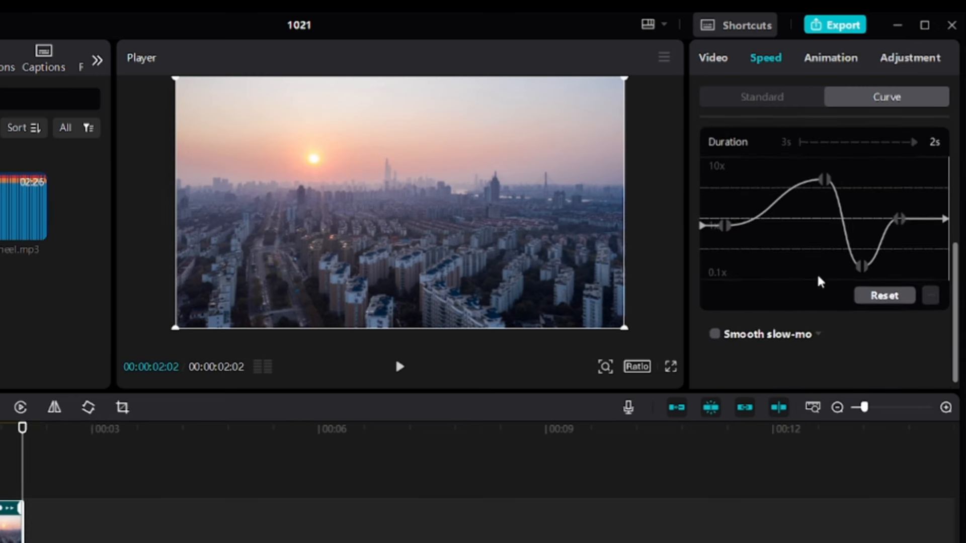
{"action": "scroll", "coordinate": [817, 282], "scroll_direction": "up", "scroll_amount": 2}
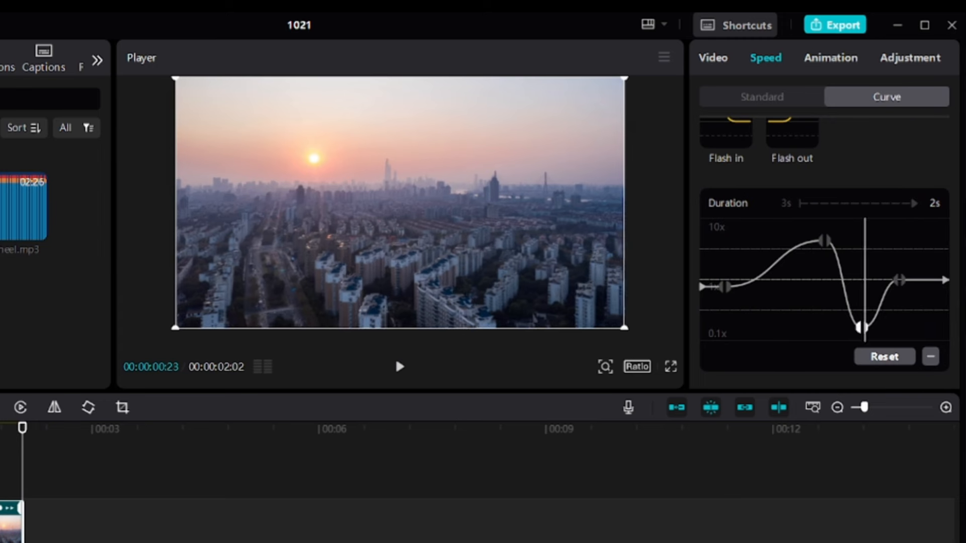
{"action": "scroll", "coordinate": [924, 209], "scroll_direction": "up", "scroll_amount": 3}
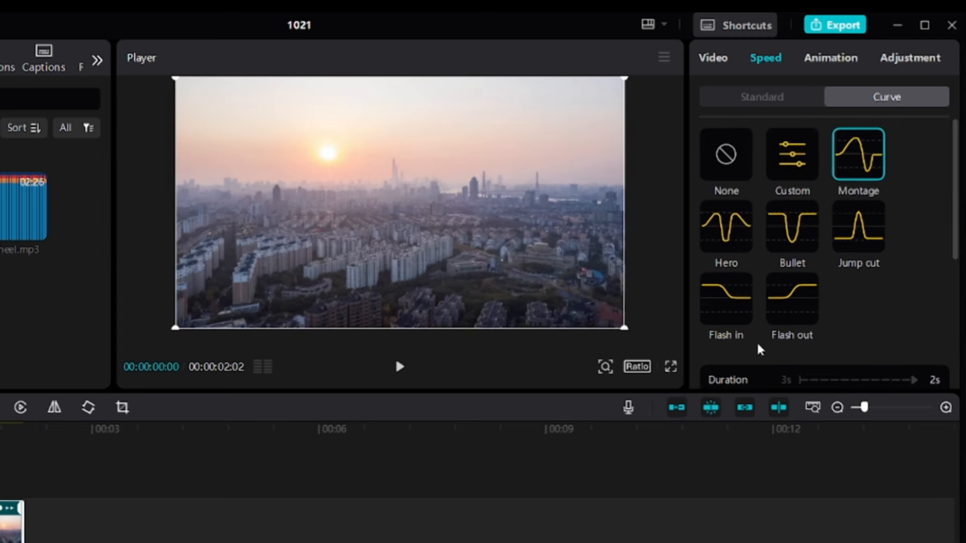
{"action": "left_click", "coordinate": [400, 367]}
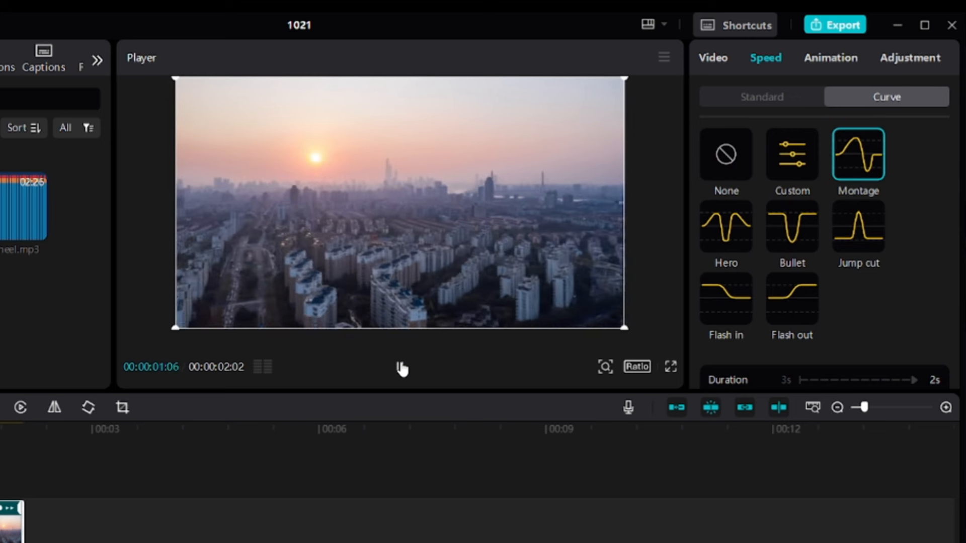
{"action": "left_click", "coordinate": [792, 246]}
{"action": "left_click", "coordinate": [401, 368]}
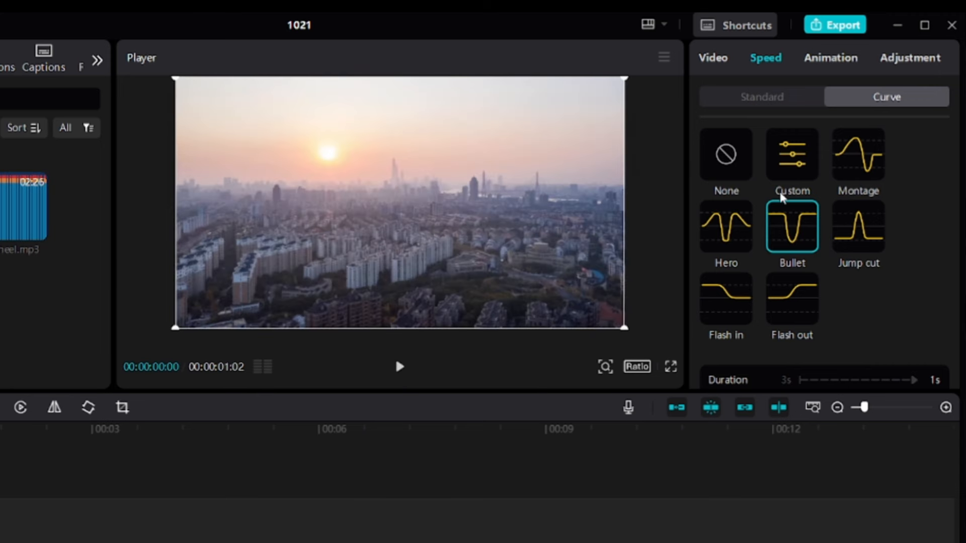
Step: Shape a Custom speed curve with its first point below 1x and its second point well above 1x, and preview it
{"action": "left_click", "coordinate": [791, 161]}
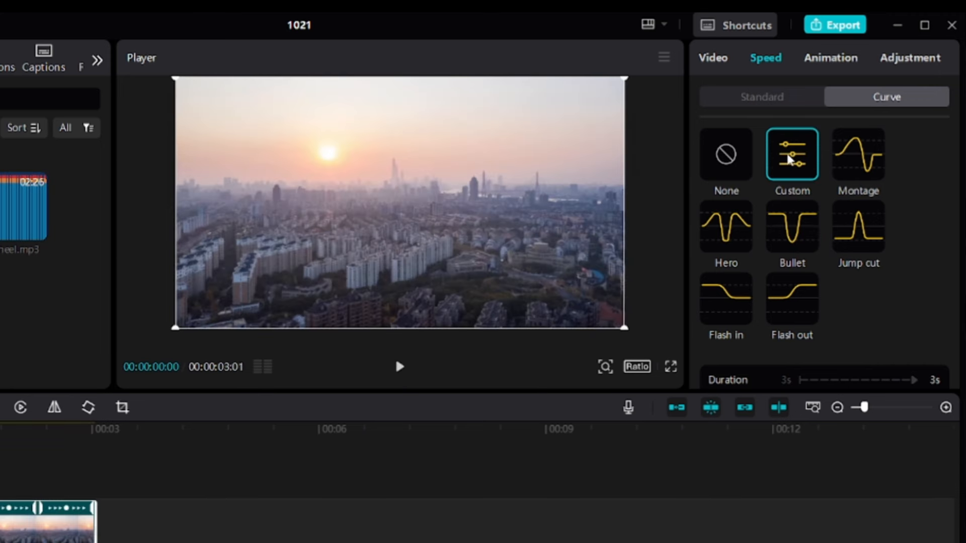
{"action": "scroll", "coordinate": [787, 211], "scroll_direction": "down", "scroll_amount": 3}
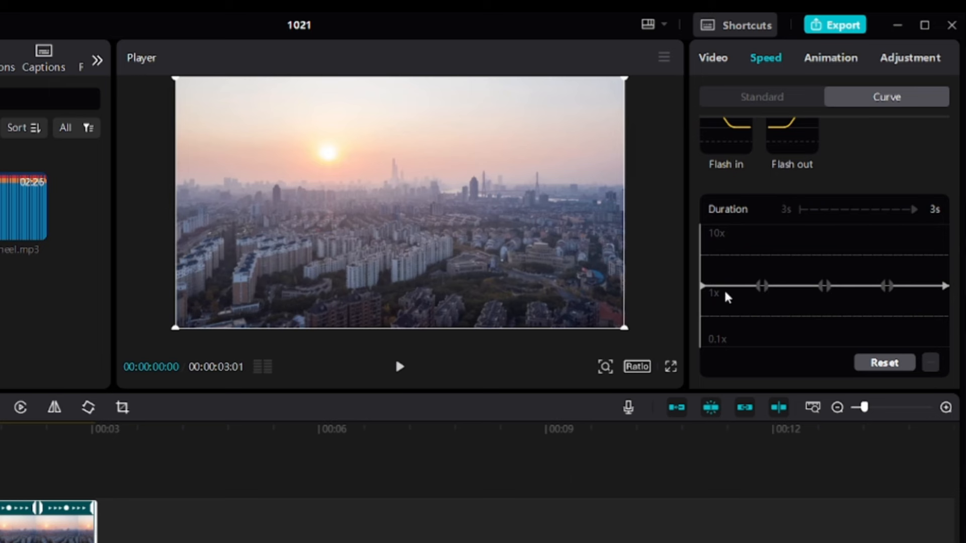
{"action": "left_click_drag", "start_coordinate": [762, 286], "coordinate": [763, 316]}
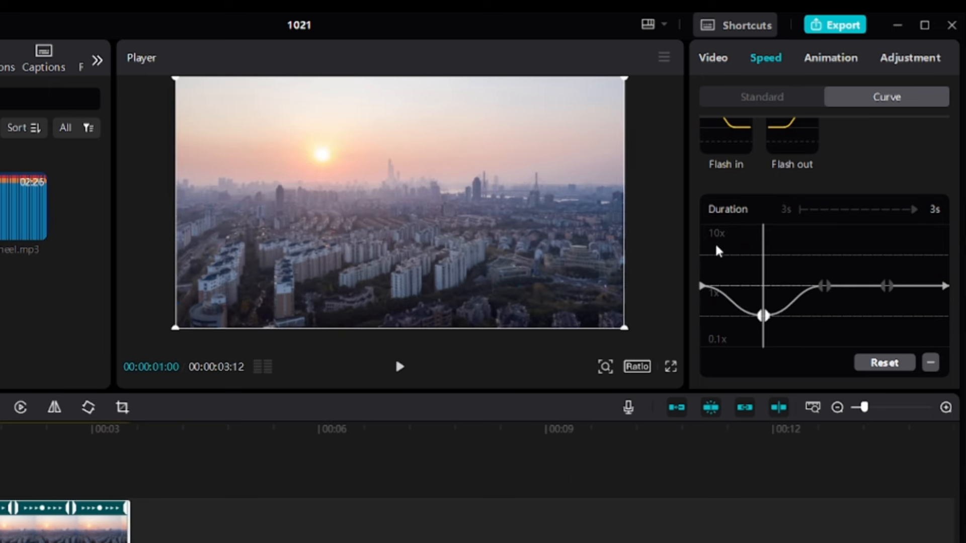
{"action": "mouse_move", "coordinate": [764, 321]}
{"action": "left_mouse_down"}
{"action": "mouse_move", "coordinate": [766, 335]}
{"action": "mouse_move", "coordinate": [765, 312]}
{"action": "left_mouse_up"}
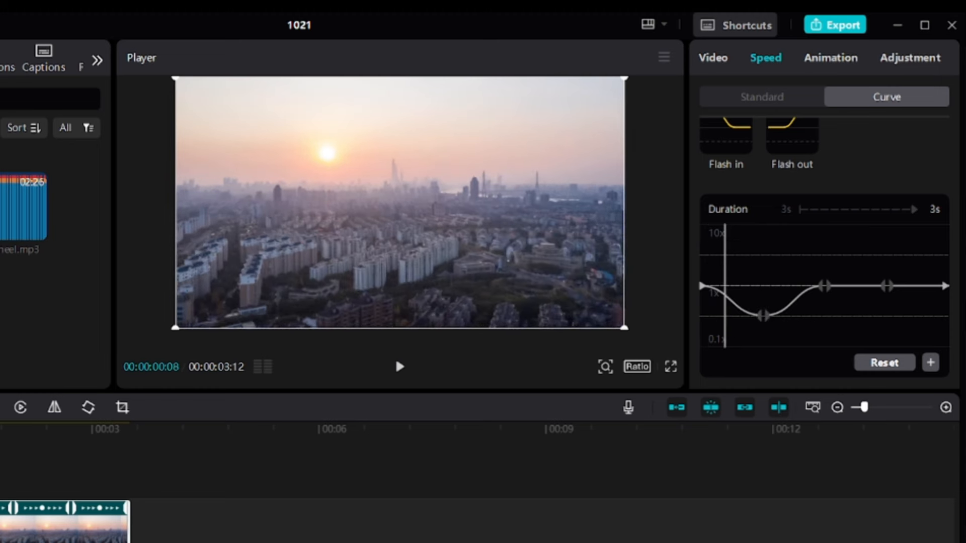
{"action": "left_click", "coordinate": [400, 368]}
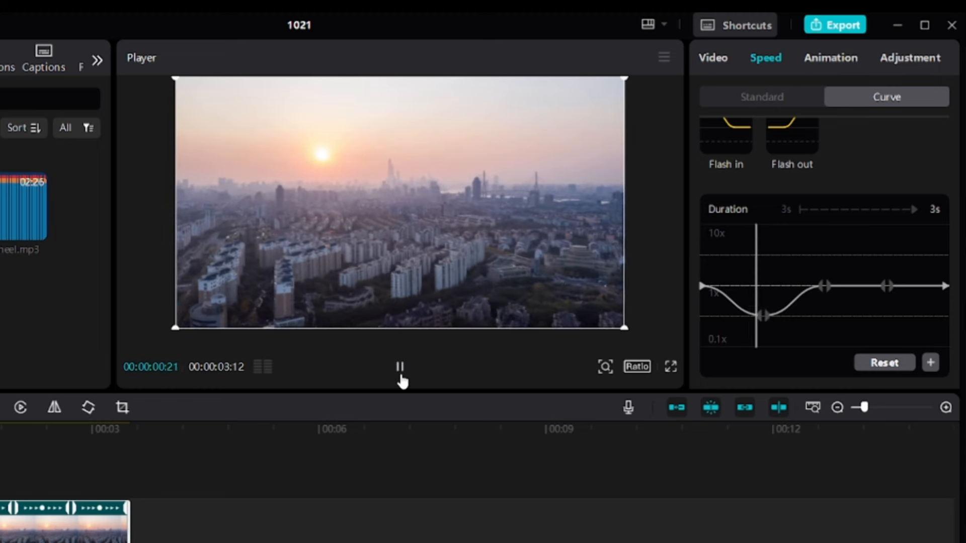
{"action": "left_click_drag", "start_coordinate": [824, 286], "coordinate": [778, 249]}
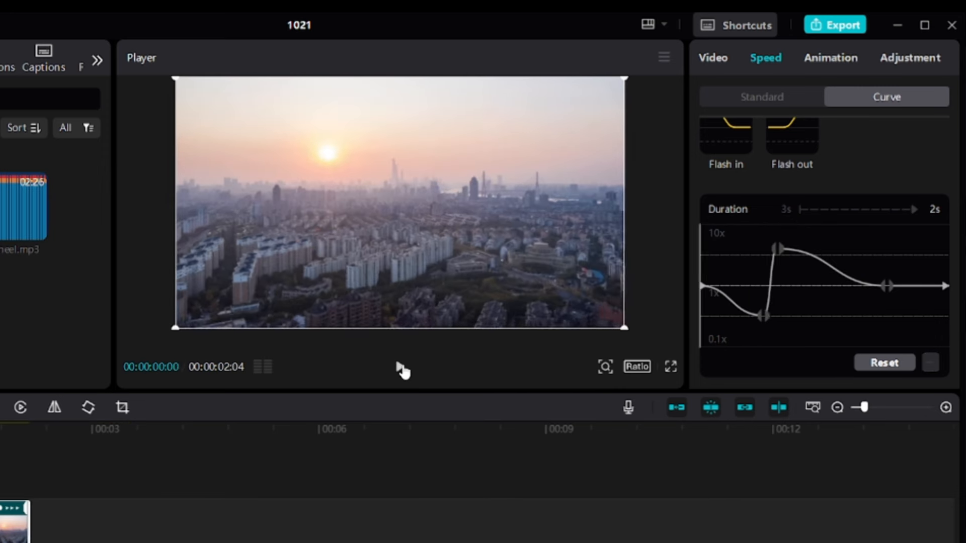
{"action": "left_click", "coordinate": [400, 367]}
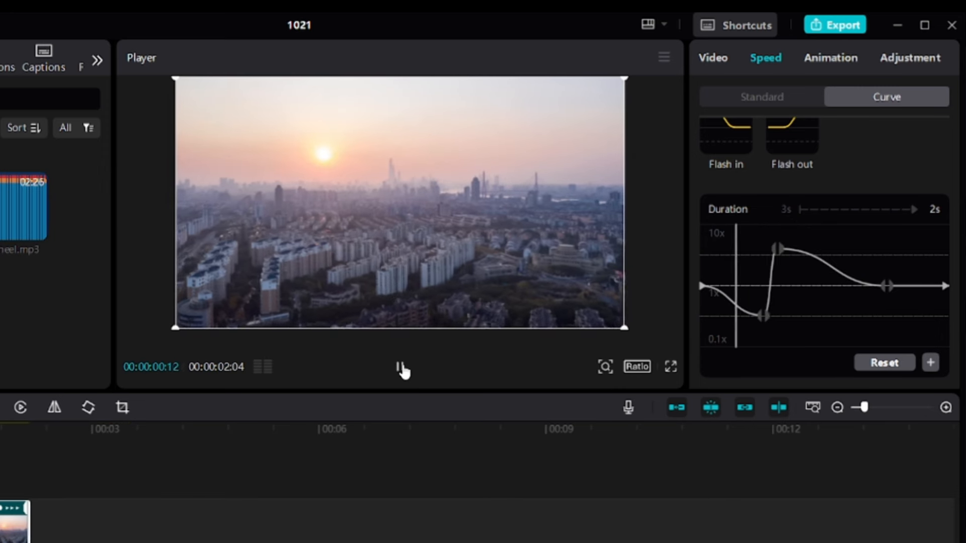
Step: Reset the custom speed curve and try adding, deleting and moving points along the 1x line
{"action": "left_click", "coordinate": [891, 364]}
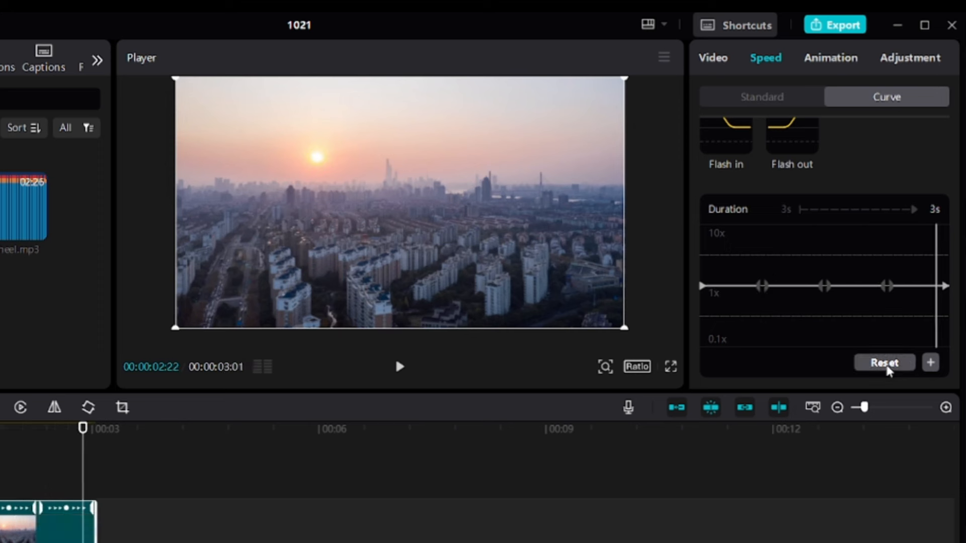
{"action": "left_click", "coordinate": [845, 231]}
{"action": "left_click", "coordinate": [931, 362]}
{"action": "left_click_drag", "start_coordinate": [845, 285], "coordinate": [824, 286]}
{"action": "left_click", "coordinate": [934, 362]}
{"action": "left_click_drag", "start_coordinate": [762, 286], "coordinate": [815, 286]}
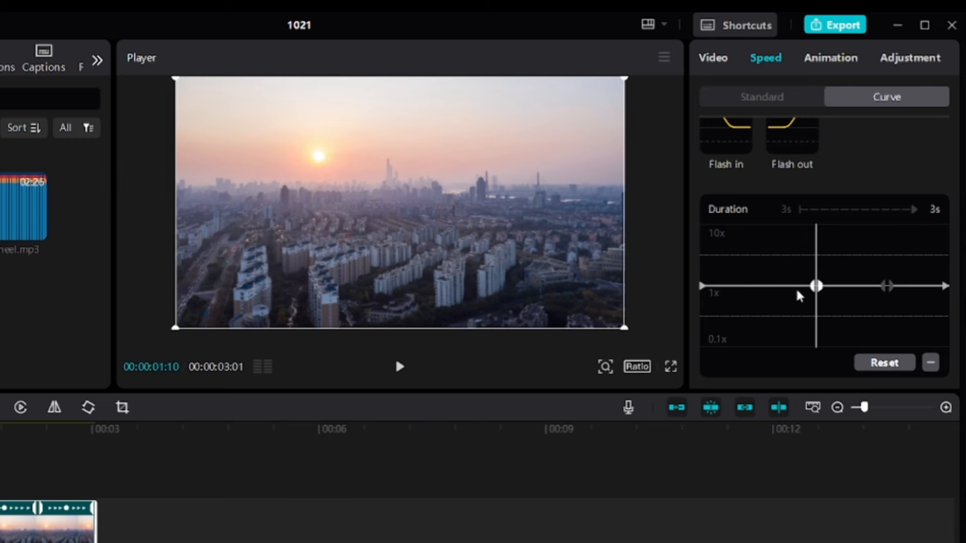
Step: Try the Montage speed curve with an adjusted peak point, and set the clip's speed curve to None
{"action": "scroll", "coordinate": [798, 291], "scroll_direction": "up", "scroll_amount": 4}
{"action": "left_click", "coordinate": [859, 154]}
{"action": "scroll", "coordinate": [830, 266], "scroll_direction": "down", "scroll_amount": 5}
{"action": "scroll", "coordinate": [826, 252], "scroll_direction": "up", "scroll_amount": 1}
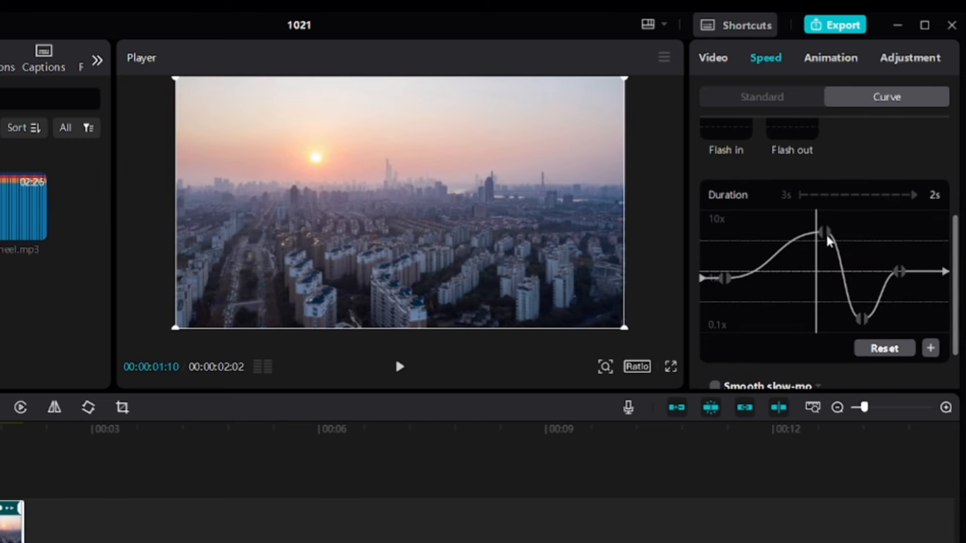
{"action": "left_click", "coordinate": [824, 259]}
{"action": "scroll", "coordinate": [757, 246], "scroll_direction": "up", "scroll_amount": 5}
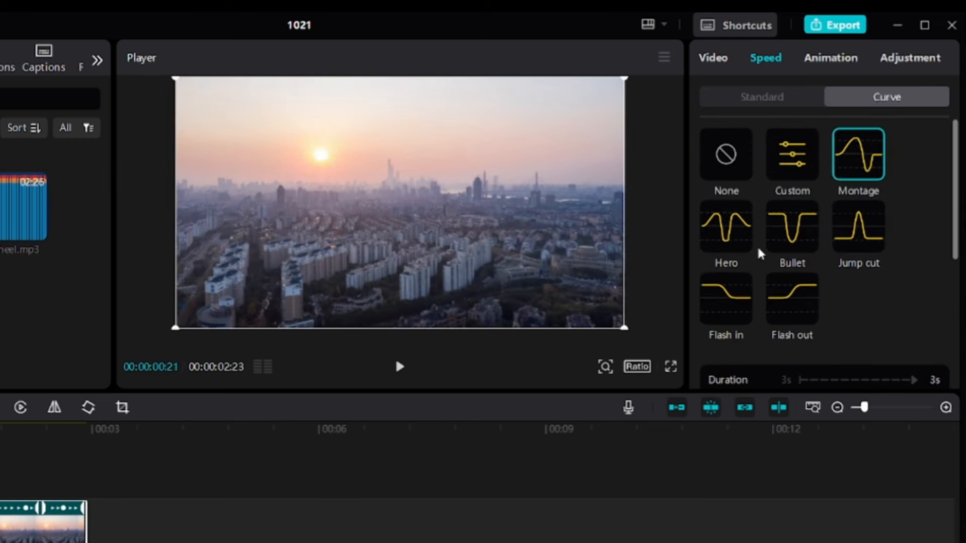
{"action": "left_click", "coordinate": [725, 155]}
Step: Apply a Swing Left In animation to the city clip, preview it, and set its duration to 0.6s
{"action": "left_click", "coordinate": [830, 60]}
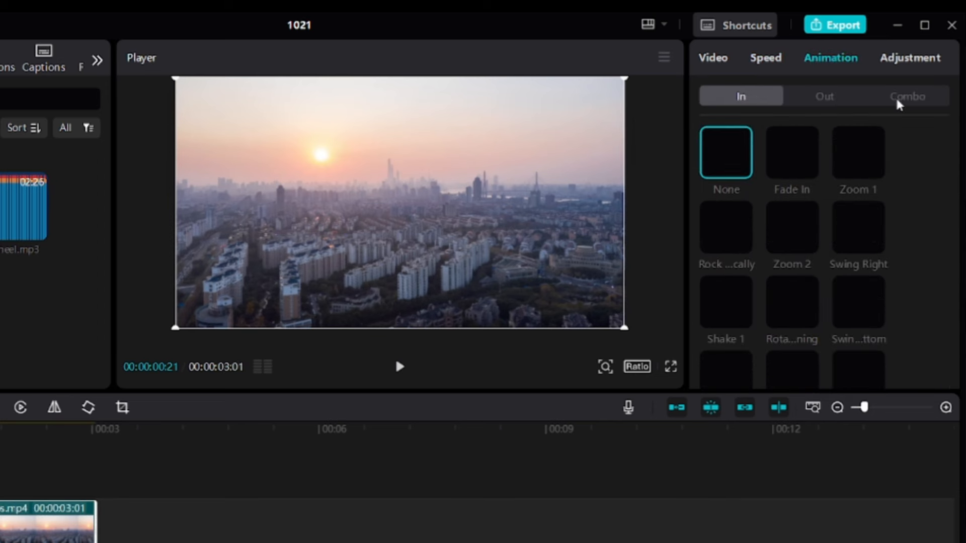
{"action": "scroll", "coordinate": [855, 232], "scroll_direction": "down", "scroll_amount": 10}
{"action": "left_click", "coordinate": [716, 173]}
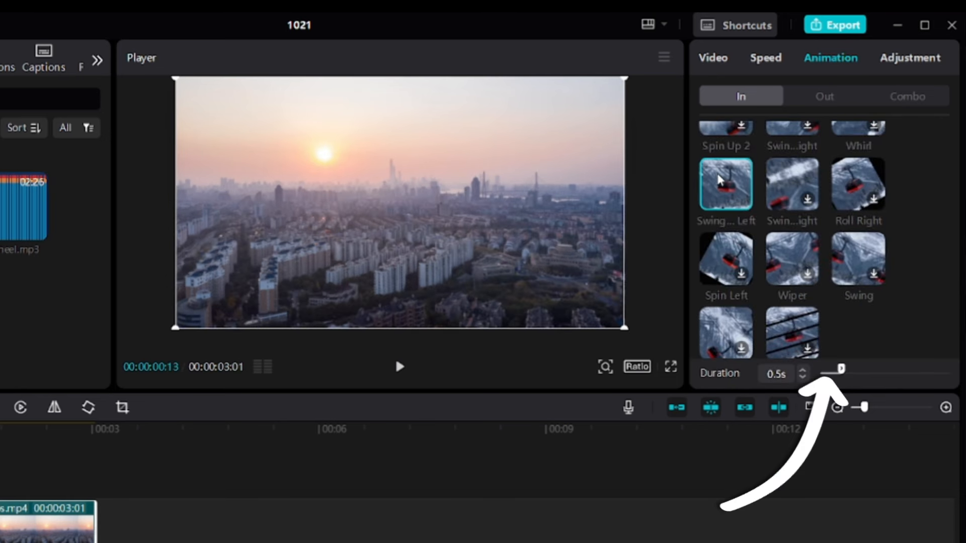
{"action": "left_click_drag", "start_coordinate": [838, 374], "coordinate": [826, 374]}
{"action": "left_click", "coordinate": [399, 367]}
{"action": "left_click", "coordinate": [398, 368]}
{"action": "left_click_drag", "start_coordinate": [880, 375], "coordinate": [844, 369]}
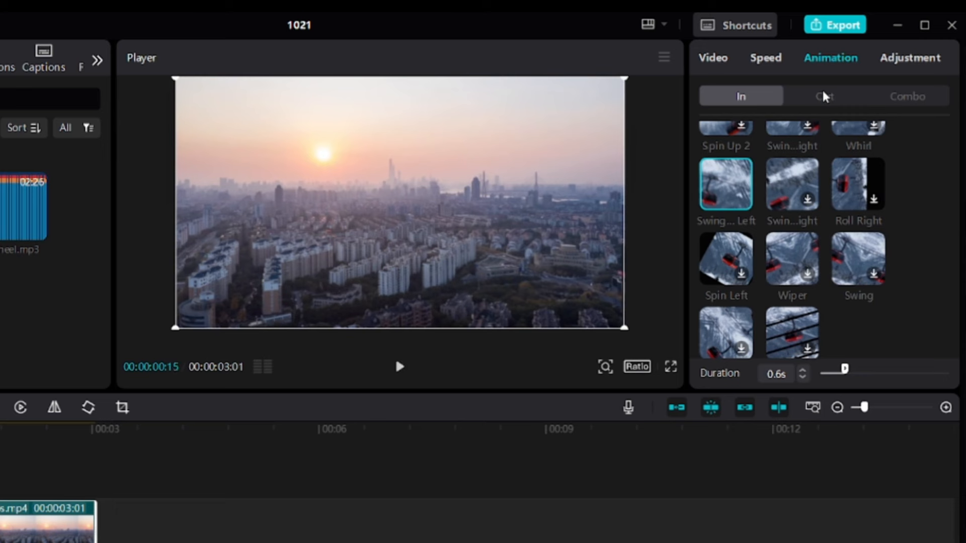
Step: Apply the Zoom 1 combo animation to the city clip and shorten its duration to 1.3s
{"action": "left_click", "coordinate": [925, 95]}
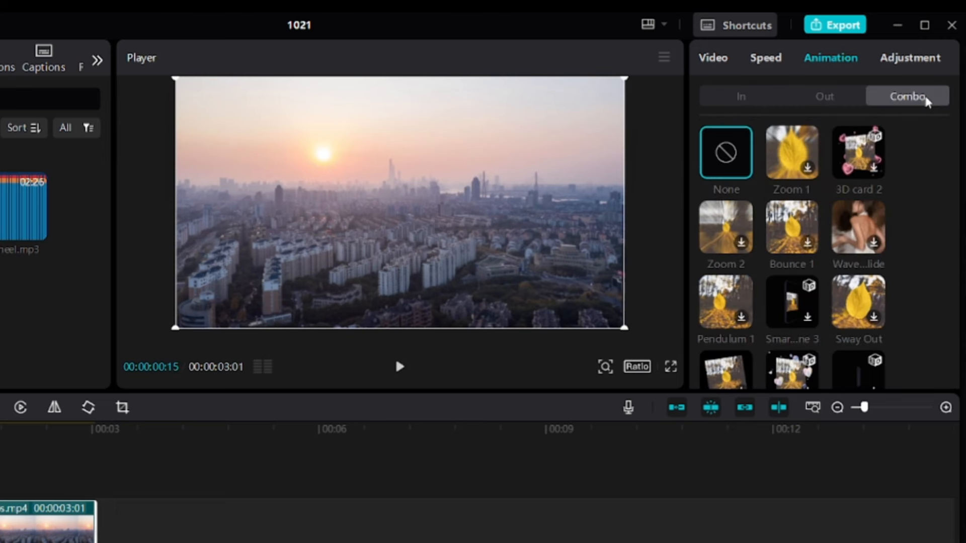
{"action": "left_click", "coordinate": [794, 165]}
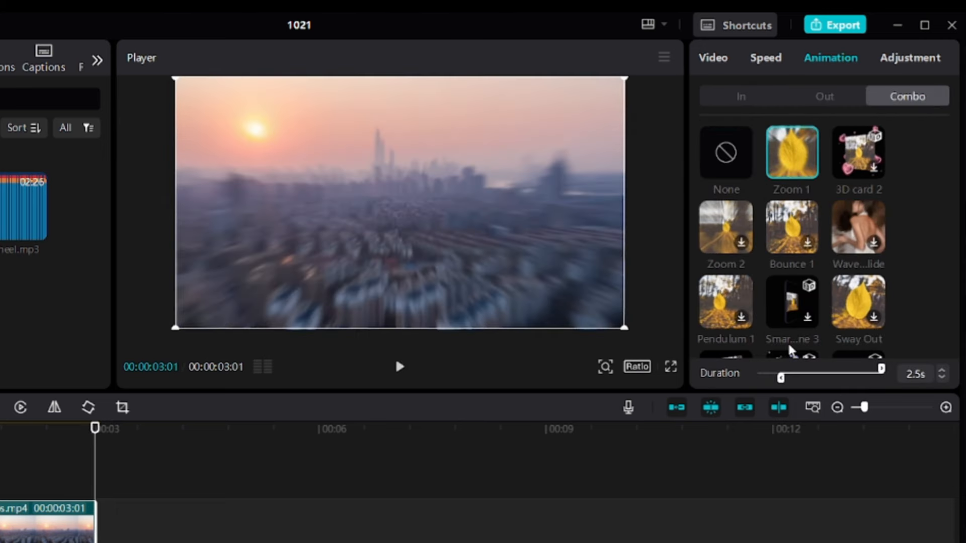
{"action": "left_click_drag", "start_coordinate": [781, 378], "coordinate": [803, 379]}
{"action": "left_click_drag", "start_coordinate": [880, 372], "coordinate": [837, 372]}
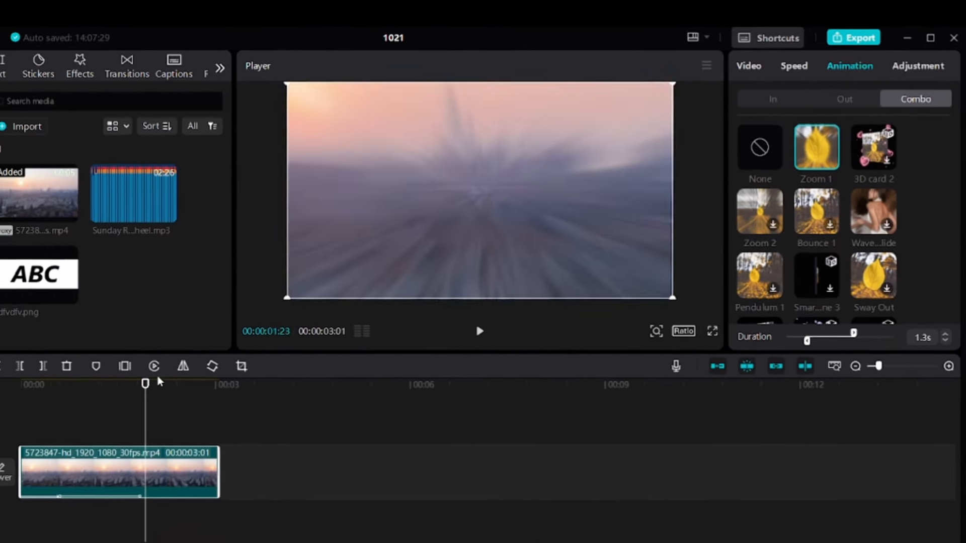
Step: Revisit the In animations, extend the Zoom 1 combo animation to 1.7s with an earlier start, and set Combo to None
{"action": "left_click", "coordinate": [48, 378]}
{"action": "left_click", "coordinate": [776, 99]}
{"action": "left_click", "coordinate": [761, 215]}
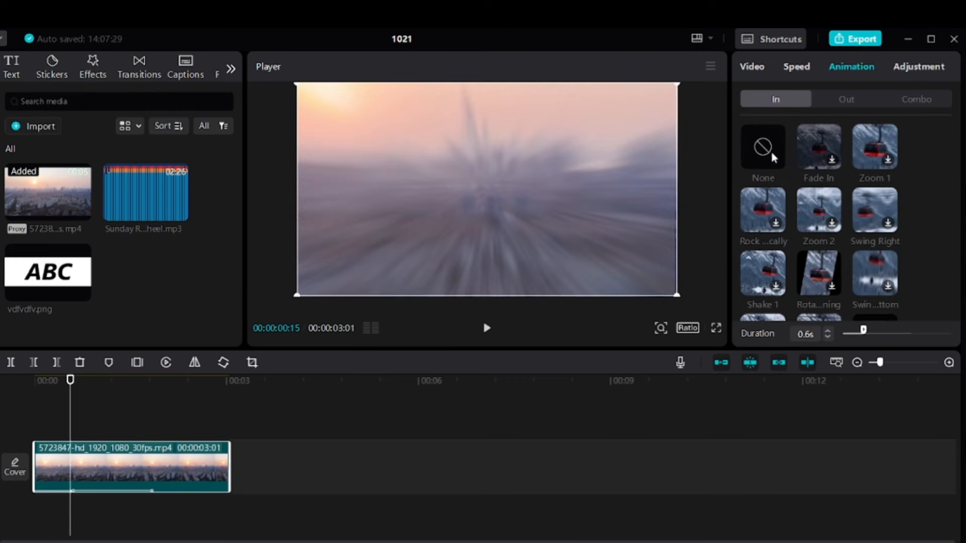
{"action": "left_click", "coordinate": [931, 98]}
{"action": "left_click_drag", "start_coordinate": [809, 337], "coordinate": [796, 337]}
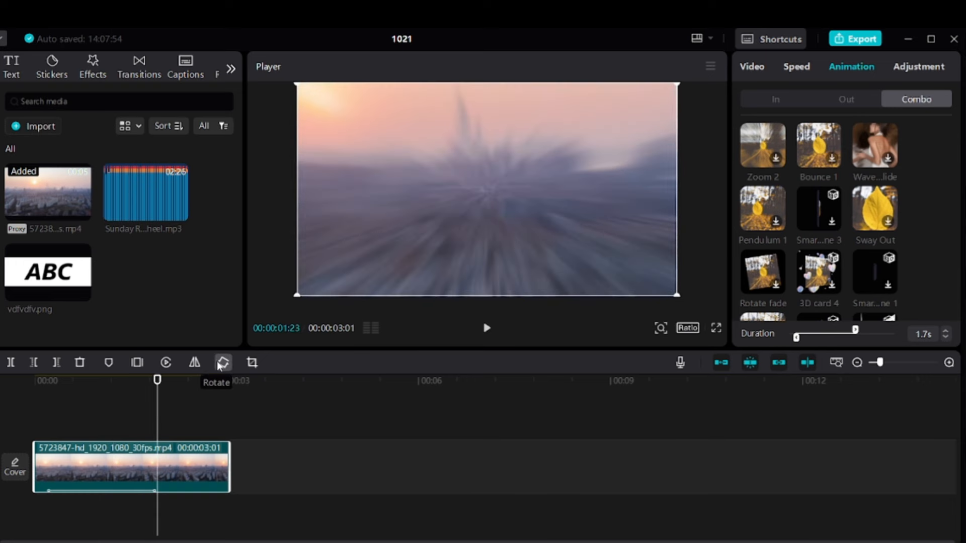
{"action": "scroll", "coordinate": [806, 146], "scroll_direction": "up", "scroll_amount": 2}
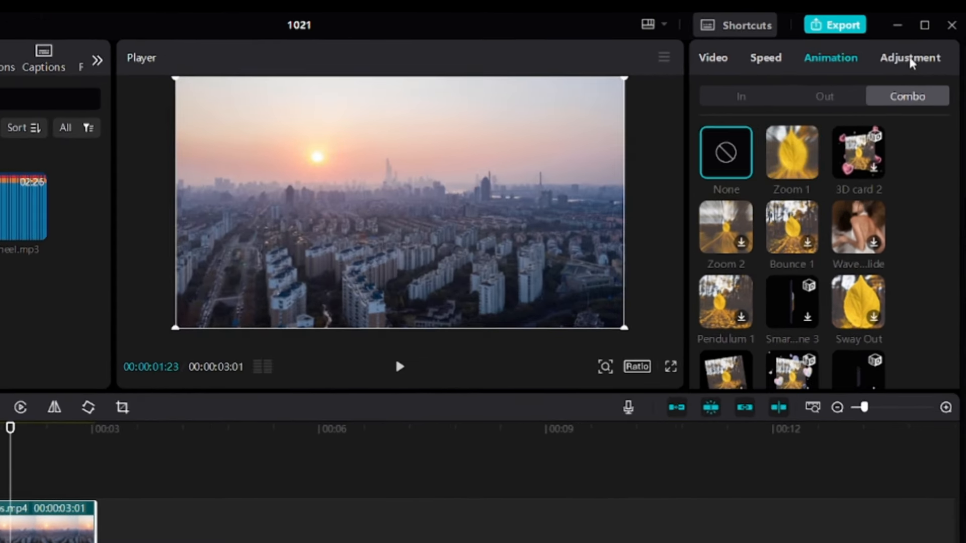
Step: Open the city clip's color adjustments, try Temp and Tint changes, and raise Saturation to 50
{"action": "left_click", "coordinate": [916, 60]}
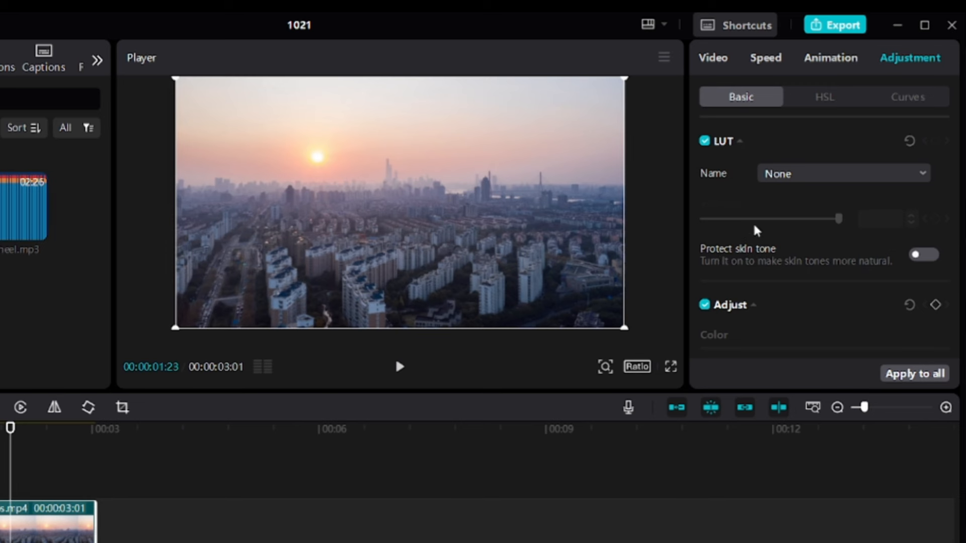
{"action": "scroll", "coordinate": [755, 231], "scroll_direction": "down", "scroll_amount": 2}
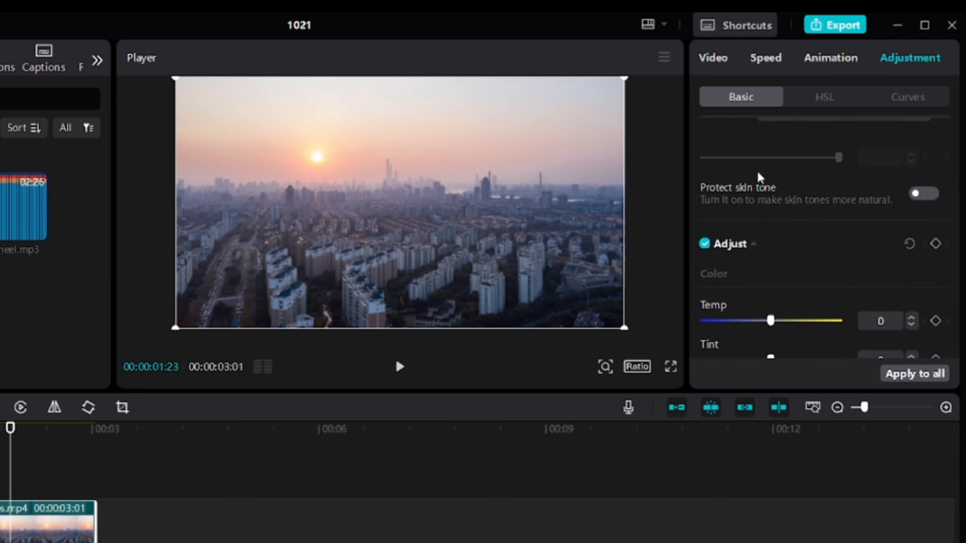
{"action": "scroll", "coordinate": [757, 177], "scroll_direction": "down", "scroll_amount": 2}
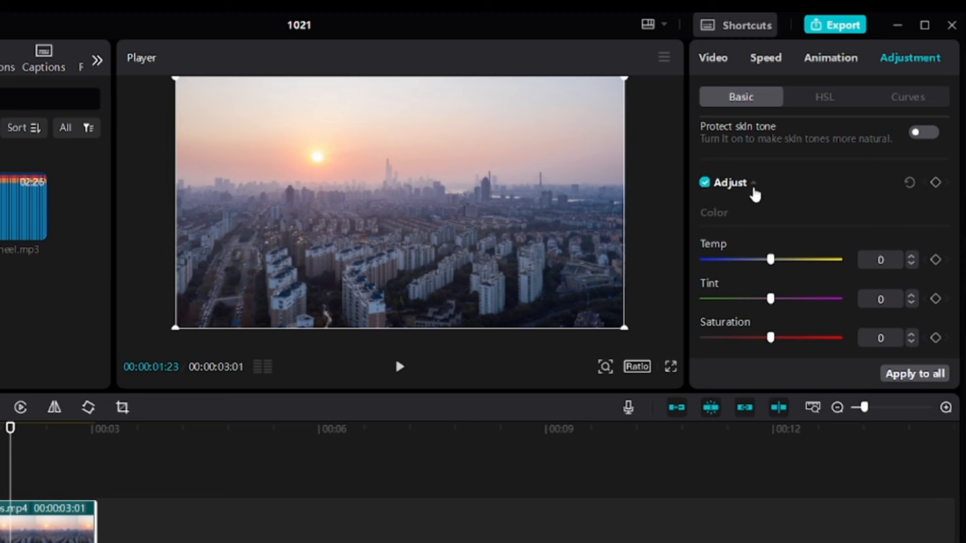
{"action": "scroll", "coordinate": [754, 194], "scroll_direction": "down", "scroll_amount": 2}
{"action": "left_click_drag", "start_coordinate": [783, 201], "coordinate": [738, 238]}
{"action": "left_click_drag", "start_coordinate": [676, 233], "coordinate": [770, 238]}
{"action": "left_click_drag", "start_coordinate": [770, 276], "coordinate": [809, 280]}
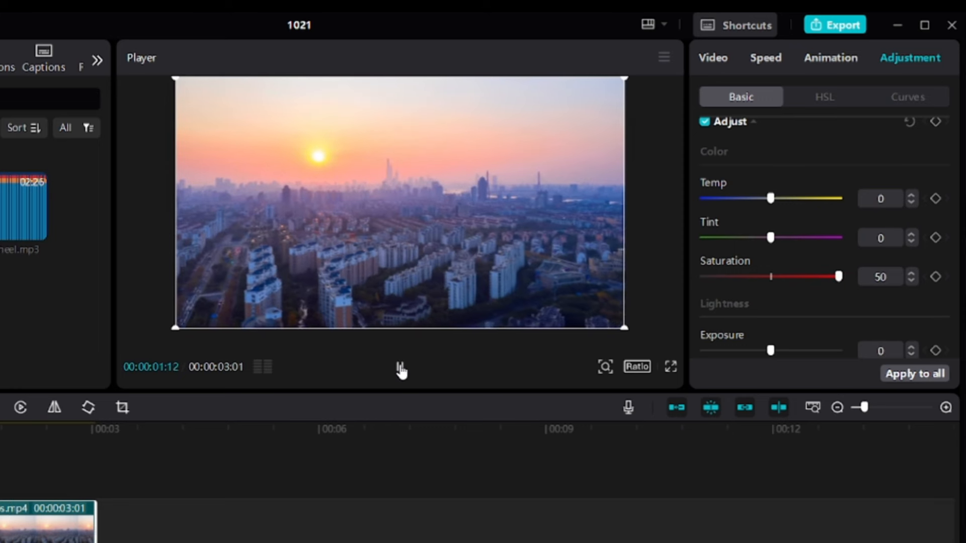
Step: Set Saturation to -50 and preview the clip, return Saturation to 0, and try the lightness adjustments
{"action": "left_click", "coordinate": [732, 277]}
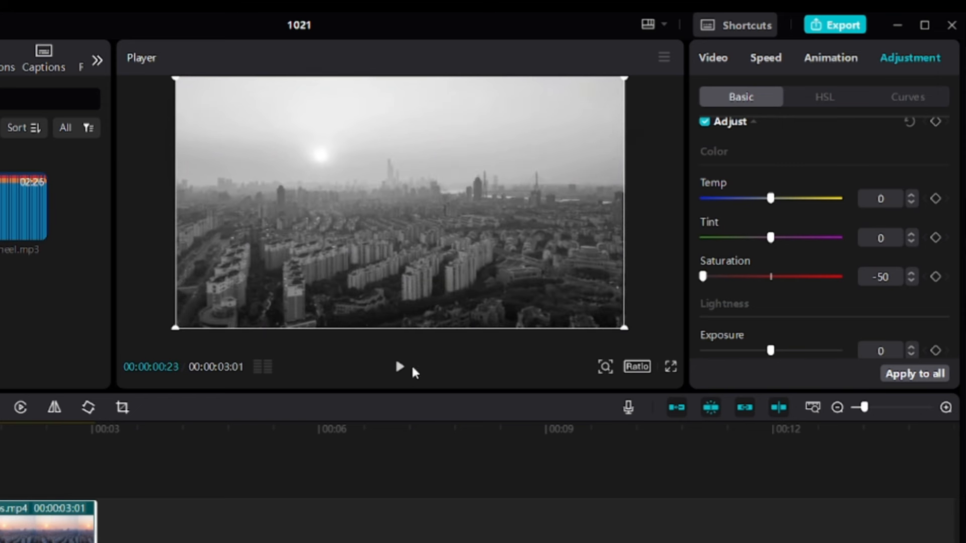
{"action": "left_click", "coordinate": [399, 367]}
{"action": "left_click", "coordinate": [399, 372]}
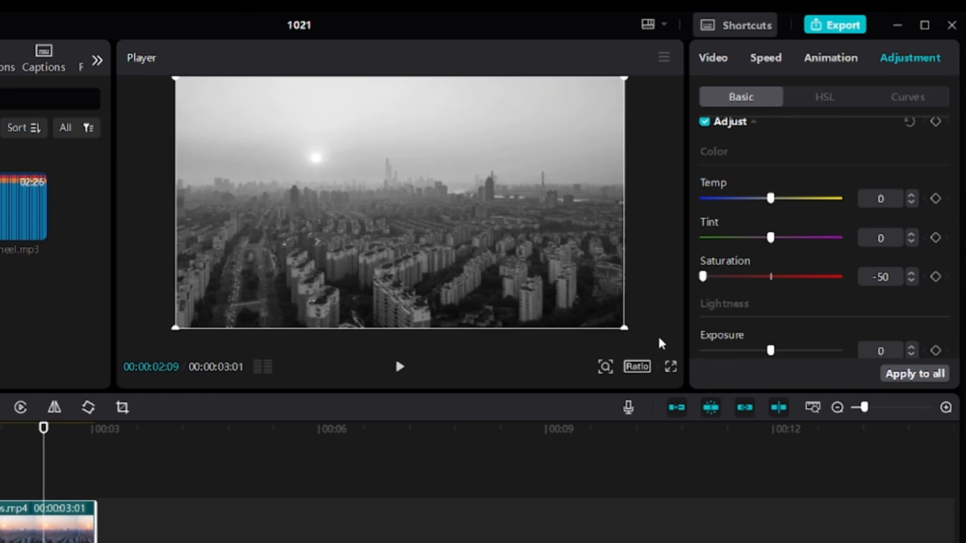
{"action": "scroll", "coordinate": [775, 278], "scroll_direction": "down", "scroll_amount": 3}
{"action": "left_click_drag", "start_coordinate": [772, 228], "coordinate": [771, 307]}
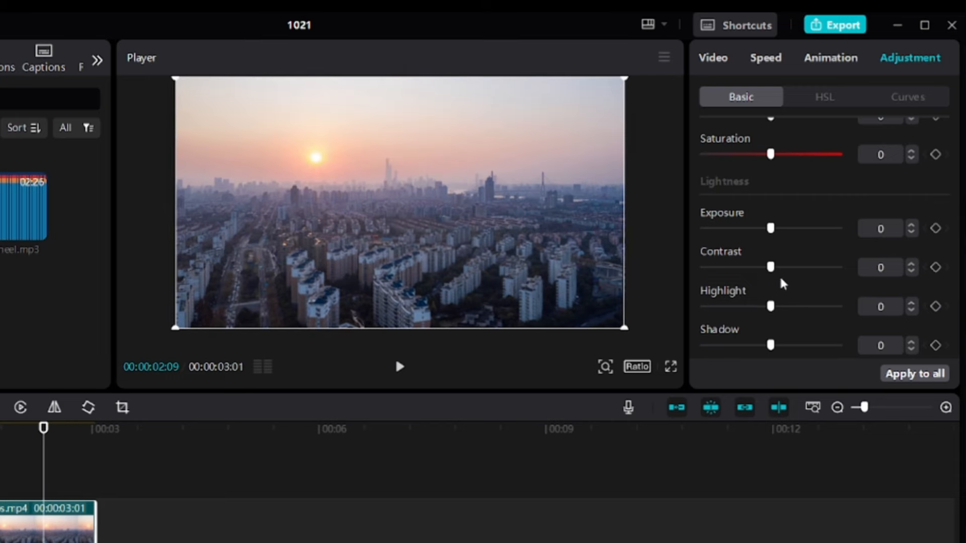
Step: Set Sharpen to 100, preview the city clip, and return Sharpen to 0
{"action": "scroll", "coordinate": [777, 284], "scroll_direction": "down", "scroll_amount": 3}
{"action": "scroll", "coordinate": [772, 288], "scroll_direction": "down", "scroll_amount": 2}
{"action": "left_click_drag", "start_coordinate": [703, 231], "coordinate": [840, 231]}
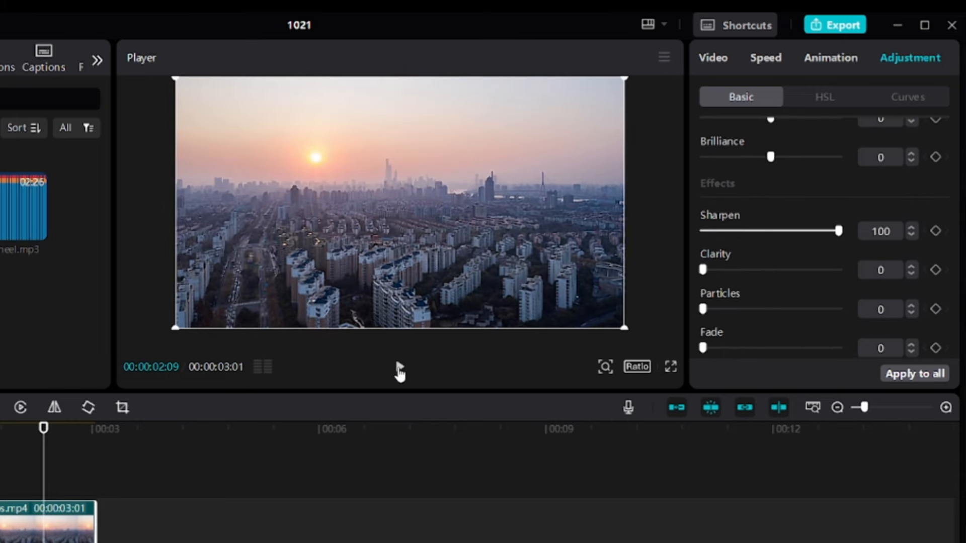
{"action": "left_click", "coordinate": [399, 370]}
{"action": "left_click", "coordinate": [399, 370]}
{"action": "left_click", "coordinate": [401, 371]}
{"action": "left_click_drag", "start_coordinate": [839, 231], "coordinate": [697, 239]}
Step: Try stronger Clarity on the city clip and return it to 0
{"action": "scroll", "coordinate": [704, 257], "scroll_direction": "down", "scroll_amount": 1}
{"action": "left_click_drag", "start_coordinate": [703, 262], "coordinate": [615, 265]}
{"action": "left_click_drag", "start_coordinate": [845, 267], "coordinate": [595, 297]}
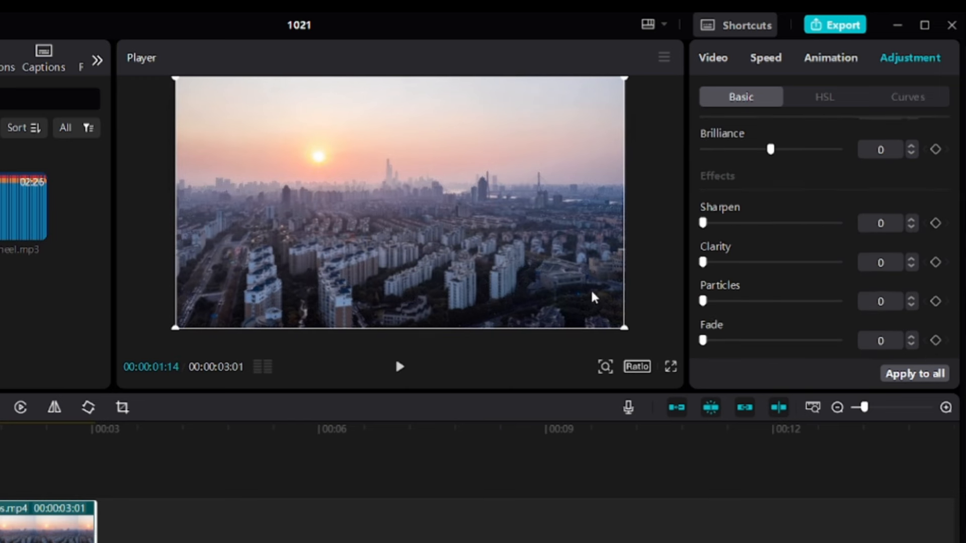
Step: Set Particles to 100 and preview the clip, and try the Fade and Vignette effects
{"action": "scroll", "coordinate": [738, 226], "scroll_direction": "down", "scroll_amount": 1}
{"action": "left_click_drag", "start_coordinate": [703, 287], "coordinate": [850, 288]}
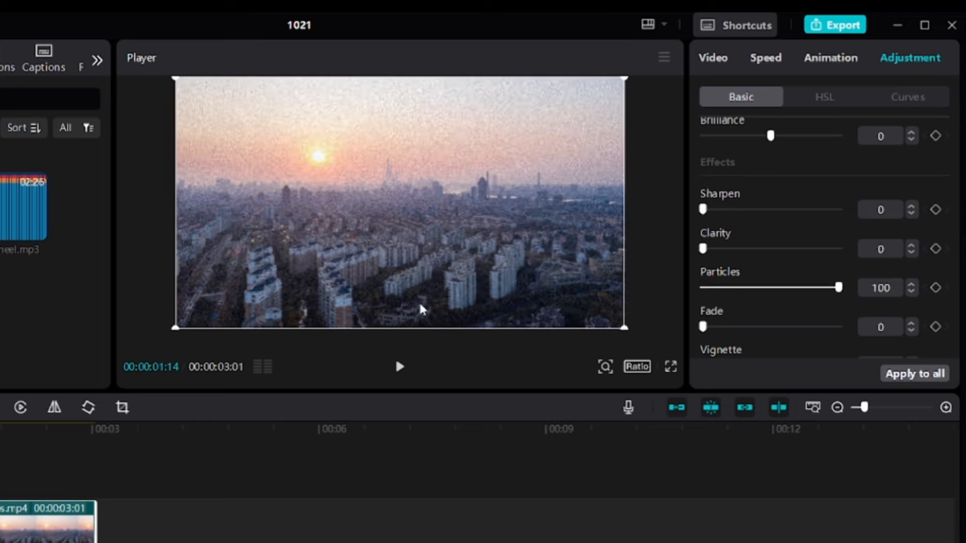
{"action": "left_click", "coordinate": [399, 371]}
{"action": "left_click", "coordinate": [400, 371]}
{"action": "left_click", "coordinate": [758, 289]}
{"action": "mouse_move", "coordinate": [703, 327]}
{"action": "left_mouse_down"}
{"action": "mouse_move", "coordinate": [831, 327]}
{"action": "mouse_move", "coordinate": [701, 327]}
{"action": "left_mouse_up"}
{"action": "scroll", "coordinate": [760, 324], "scroll_direction": "down", "scroll_amount": 1}
{"action": "mouse_move", "coordinate": [760, 347]}
{"action": "left_mouse_down"}
{"action": "mouse_move", "coordinate": [740, 349]}
{"action": "mouse_move", "coordinate": [805, 350]}
{"action": "mouse_move", "coordinate": [775, 351]}
{"action": "left_mouse_up"}
Step: Open the HSL adjustments and try Tint, Saturation and Lightness changes on the orange range
{"action": "left_click", "coordinate": [823, 98]}
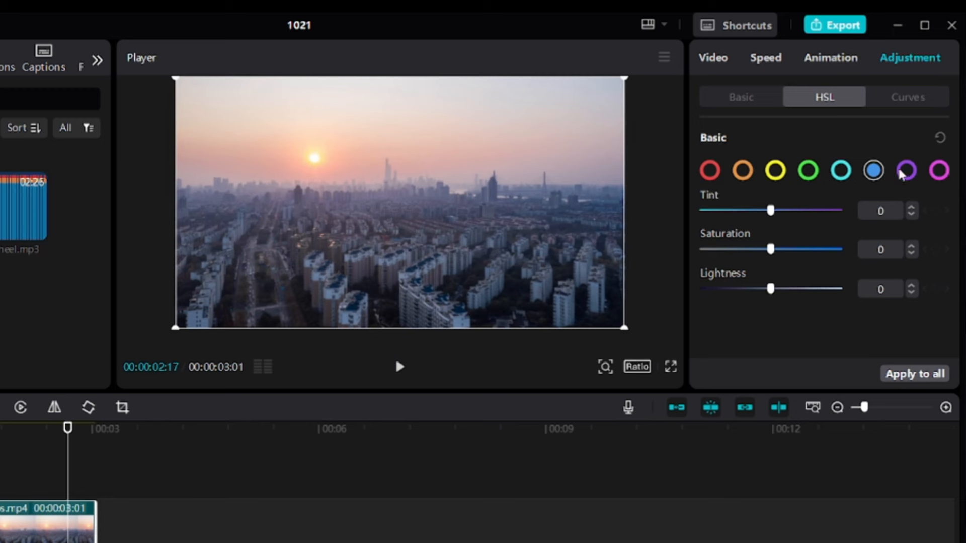
{"action": "left_click", "coordinate": [0, 428]}
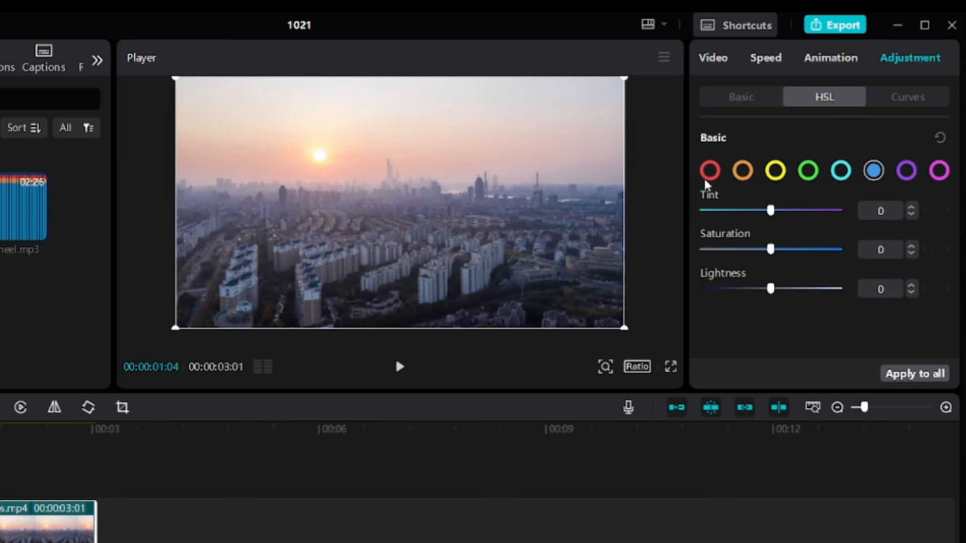
{"action": "left_click", "coordinate": [742, 172]}
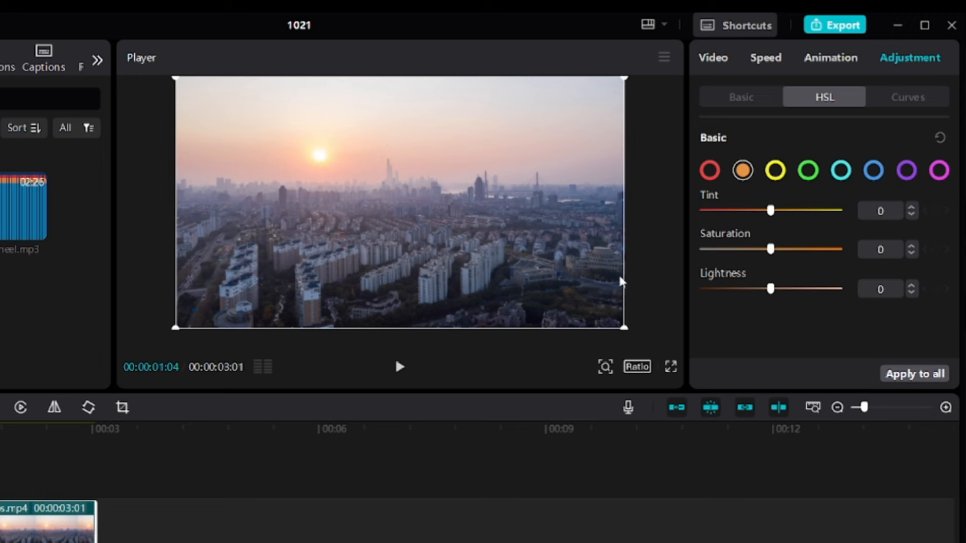
{"action": "left_click_drag", "start_coordinate": [755, 217], "coordinate": [885, 252]}
{"action": "left_click_drag", "start_coordinate": [769, 258], "coordinate": [767, 256]}
{"action": "left_click_drag", "start_coordinate": [771, 288], "coordinate": [766, 314]}
Step: Select the cyan range in HSL, try its Tint, and set its Saturation to -9
{"action": "left_click", "coordinate": [841, 171]}
{"action": "mouse_move", "coordinate": [775, 204]}
{"action": "left_mouse_down"}
{"action": "mouse_move", "coordinate": [630, 222]}
{"action": "mouse_move", "coordinate": [791, 210]}
{"action": "mouse_move", "coordinate": [624, 231]}
{"action": "mouse_move", "coordinate": [770, 211]}
{"action": "left_mouse_up"}
{"action": "mouse_move", "coordinate": [770, 249]}
{"action": "left_mouse_down"}
{"action": "mouse_move", "coordinate": [606, 263]}
{"action": "mouse_move", "coordinate": [929, 255]}
{"action": "mouse_move", "coordinate": [764, 250]}
{"action": "left_mouse_up"}
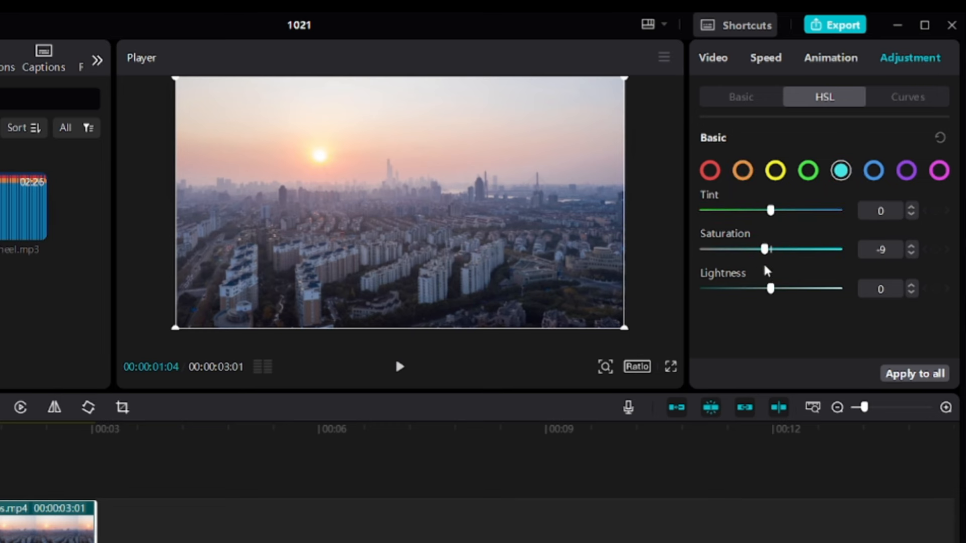
Step: Try reshaping the Luma curve with its end points and three added points, and reset the curve
{"action": "left_click", "coordinate": [916, 96]}
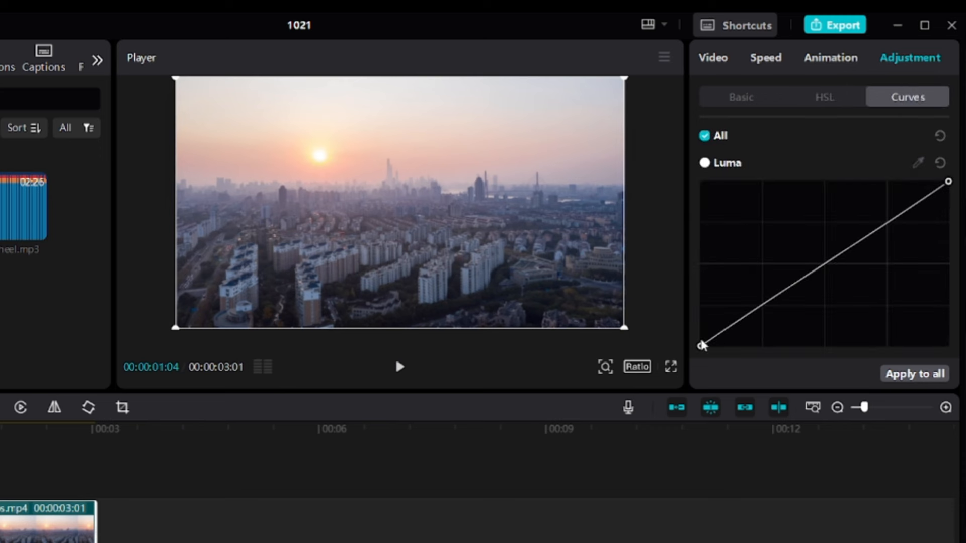
{"action": "left_click_drag", "start_coordinate": [701, 346], "coordinate": [609, 401]}
{"action": "mouse_move", "coordinate": [948, 181]}
{"action": "left_mouse_down"}
{"action": "mouse_move", "coordinate": [948, 268]}
{"action": "mouse_move", "coordinate": [949, 182]}
{"action": "left_mouse_up"}
{"action": "mouse_move", "coordinate": [760, 307]}
{"action": "left_mouse_down"}
{"action": "mouse_move", "coordinate": [759, 243]}
{"action": "mouse_move", "coordinate": [772, 320]}
{"action": "left_mouse_up"}
{"action": "left_click", "coordinate": [783, 235]}
{"action": "left_click", "coordinate": [746, 274]}
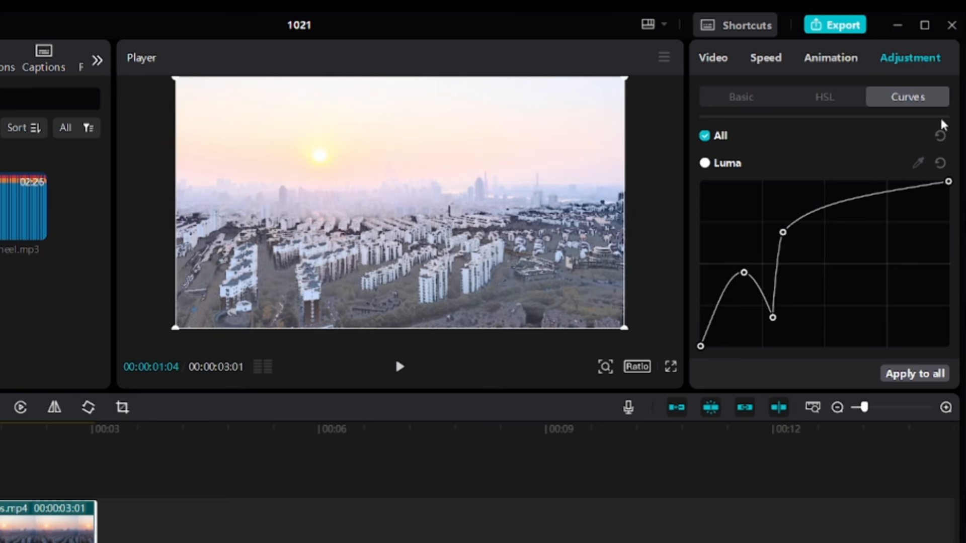
{"action": "left_click", "coordinate": [941, 166]}
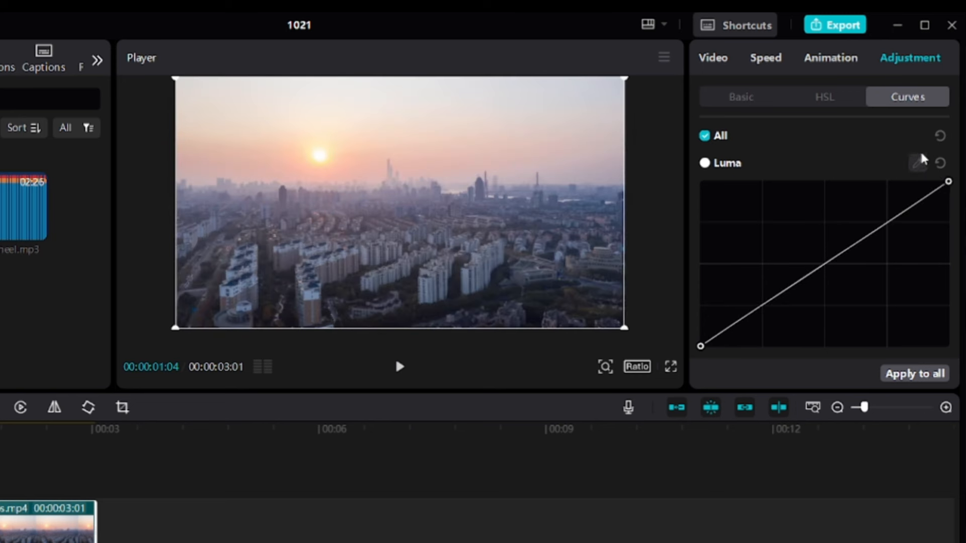
Step: Sample a sky color beside the sun for the Luma curve, try moving a curve point, and reset the curve
{"action": "left_click", "coordinate": [917, 163]}
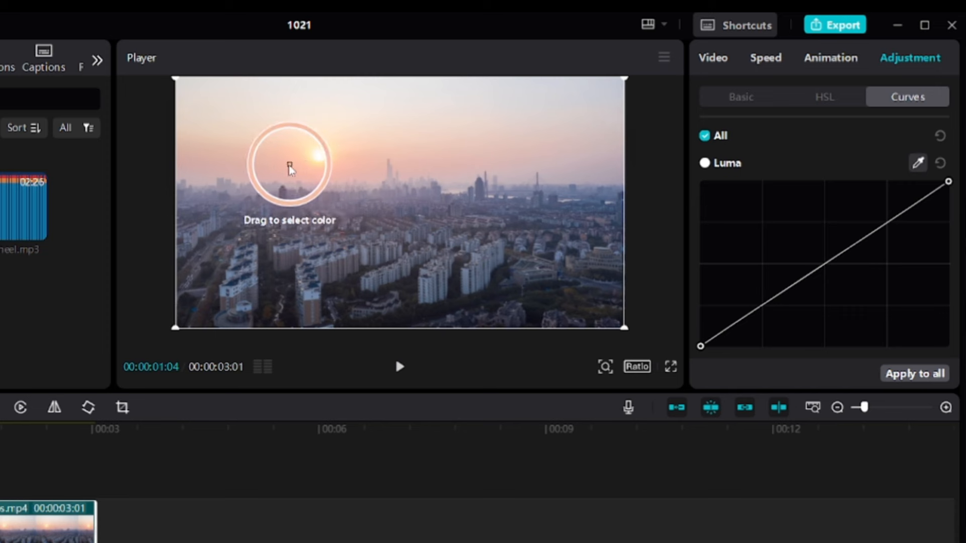
{"action": "left_click", "coordinate": [290, 169]}
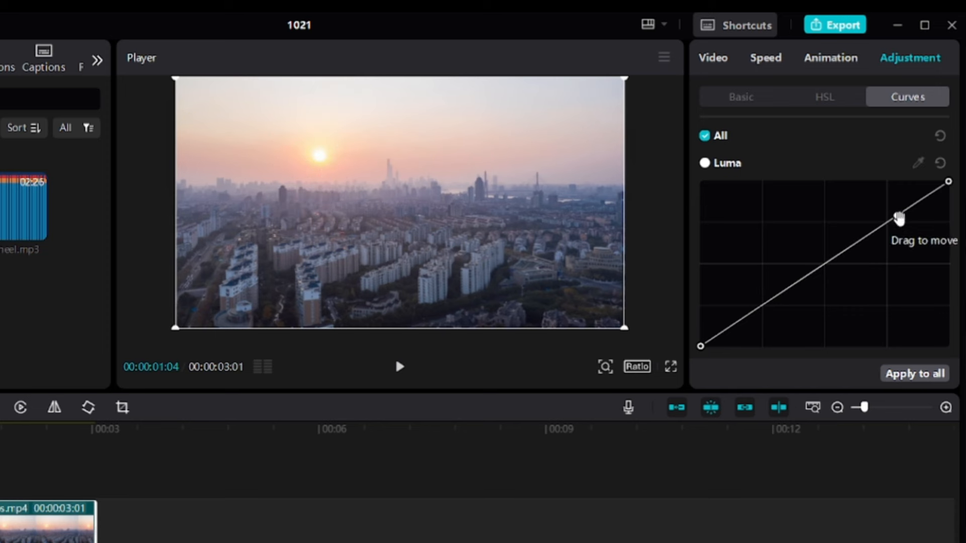
{"action": "mouse_move", "coordinate": [898, 218]}
{"action": "left_mouse_down"}
{"action": "mouse_move", "coordinate": [906, 243]}
{"action": "mouse_move", "coordinate": [897, 231]}
{"action": "left_mouse_up"}
{"action": "left_click", "coordinate": [940, 163]}
Step: Try inverting the Luma curve by swapping the heights of its end points, and reset it
{"action": "left_click_drag", "start_coordinate": [700, 346], "coordinate": [701, 181]}
{"action": "left_click_drag", "start_coordinate": [948, 181], "coordinate": [948, 346]}
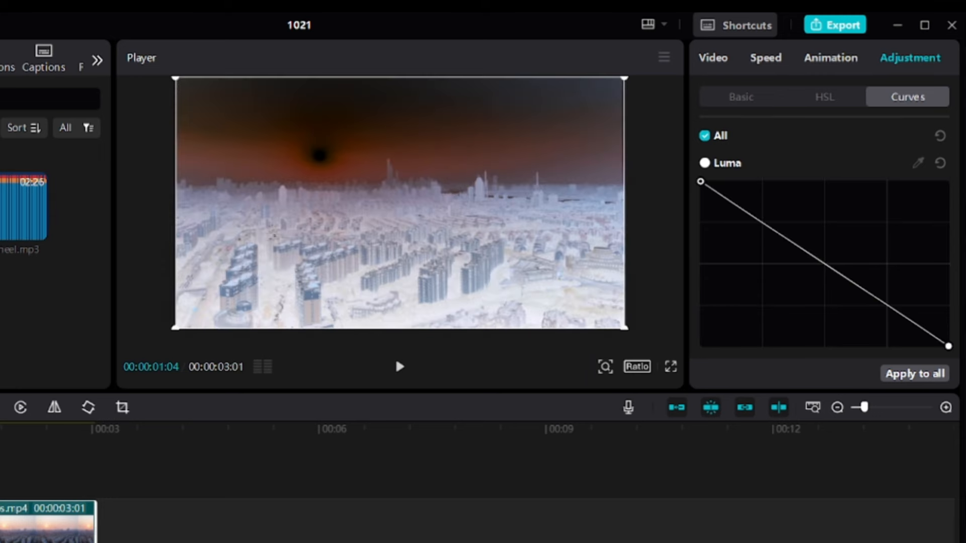
{"action": "left_click", "coordinate": [936, 166]}
Step: Try raising the dark end of the Red curve and adjusting its bright end
{"action": "scroll", "coordinate": [831, 189], "scroll_direction": "down", "scroll_amount": 5}
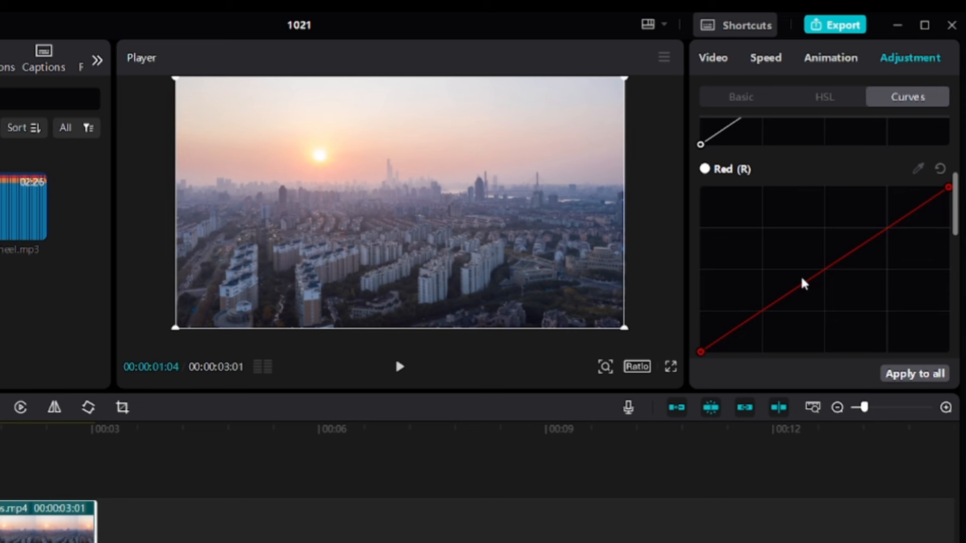
{"action": "left_click_drag", "start_coordinate": [703, 305], "coordinate": [679, 322]}
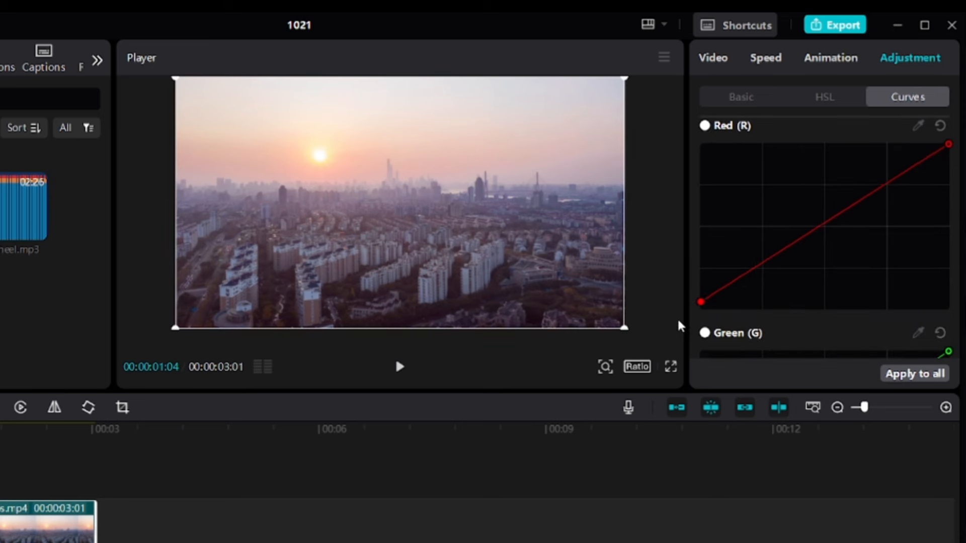
{"action": "scroll", "coordinate": [759, 295], "scroll_direction": "up", "scroll_amount": 1}
{"action": "scroll", "coordinate": [758, 292], "scroll_direction": "up", "scroll_amount": 1}
{"action": "mouse_move", "coordinate": [949, 207]}
{"action": "left_mouse_down"}
{"action": "mouse_move", "coordinate": [945, 251]}
{"action": "mouse_move", "coordinate": [946, 202]}
{"action": "left_mouse_up"}
Step: Sample a color near the skyline for the Red curve and pull the bright-end point down
{"action": "scroll", "coordinate": [914, 166], "scroll_direction": "down", "scroll_amount": 1}
{"action": "left_click", "coordinate": [917, 157]}
{"action": "left_click", "coordinate": [360, 170]}
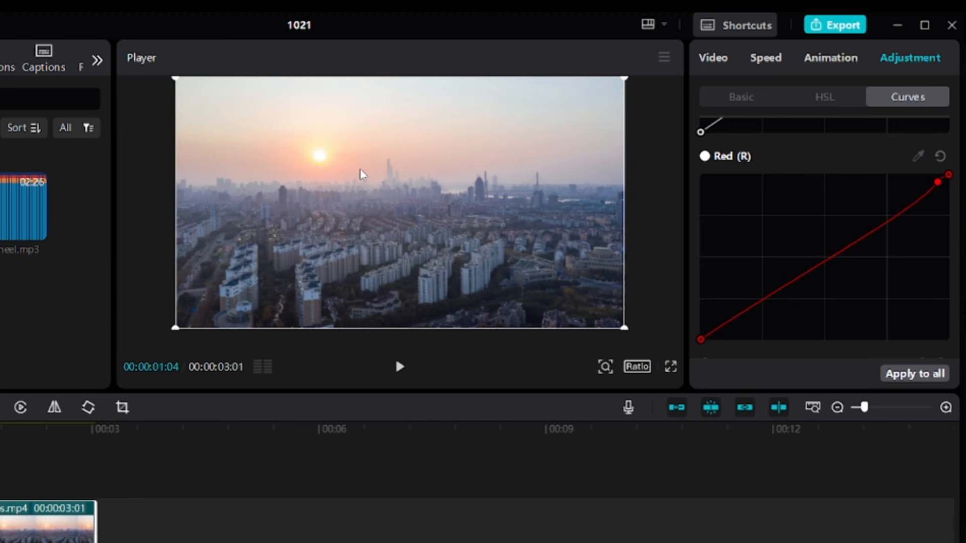
{"action": "left_click_drag", "start_coordinate": [937, 182], "coordinate": [937, 229]}
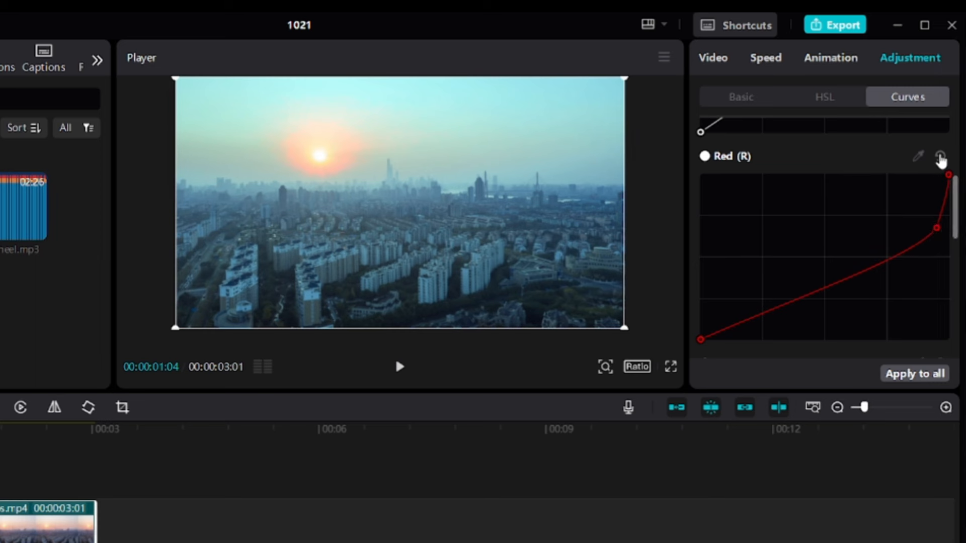
Step: Invert the Blue and Green curves of the city clip by swapping the heights of their end points
{"action": "scroll", "coordinate": [761, 246], "scroll_direction": "down", "scroll_amount": 5}
{"action": "left_click_drag", "start_coordinate": [698, 308], "coordinate": [950, 308]}
{"action": "scroll", "coordinate": [819, 273], "scroll_direction": "up", "scroll_amount": 4}
{"action": "left_click_drag", "start_coordinate": [700, 294], "coordinate": [699, 126]}
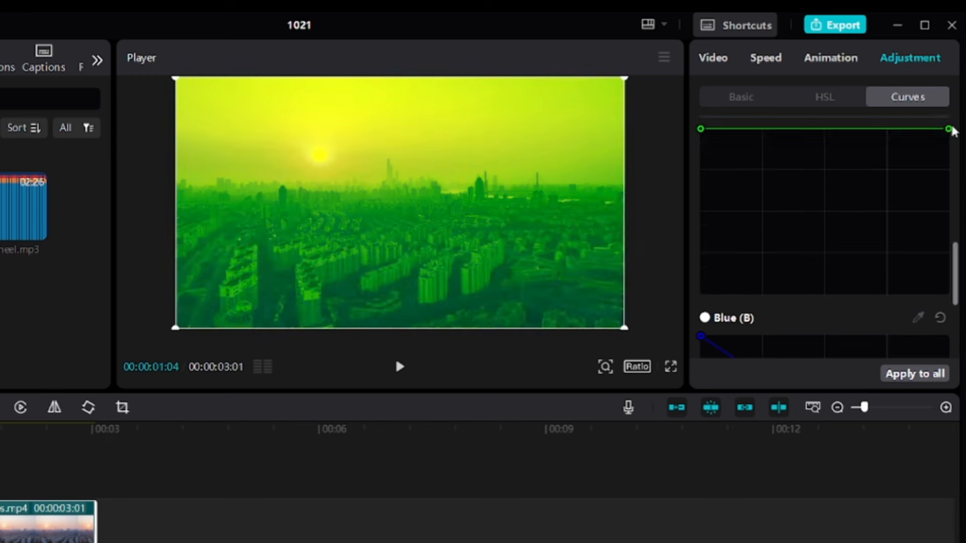
{"action": "left_click_drag", "start_coordinate": [950, 129], "coordinate": [950, 294]}
Step: Invert the Red and Luma curves by swapping the heights of their end points
{"action": "scroll", "coordinate": [816, 270], "scroll_direction": "up", "scroll_amount": 1}
{"action": "scroll", "coordinate": [816, 266], "scroll_direction": "up", "scroll_amount": 3}
{"action": "left_click_drag", "start_coordinate": [700, 254], "coordinate": [699, 90]}
{"action": "scroll", "coordinate": [825, 166], "scroll_direction": "up", "scroll_amount": 1}
{"action": "left_click_drag", "start_coordinate": [949, 150], "coordinate": [950, 315]}
{"action": "scroll", "coordinate": [801, 274], "scroll_direction": "up", "scroll_amount": 3}
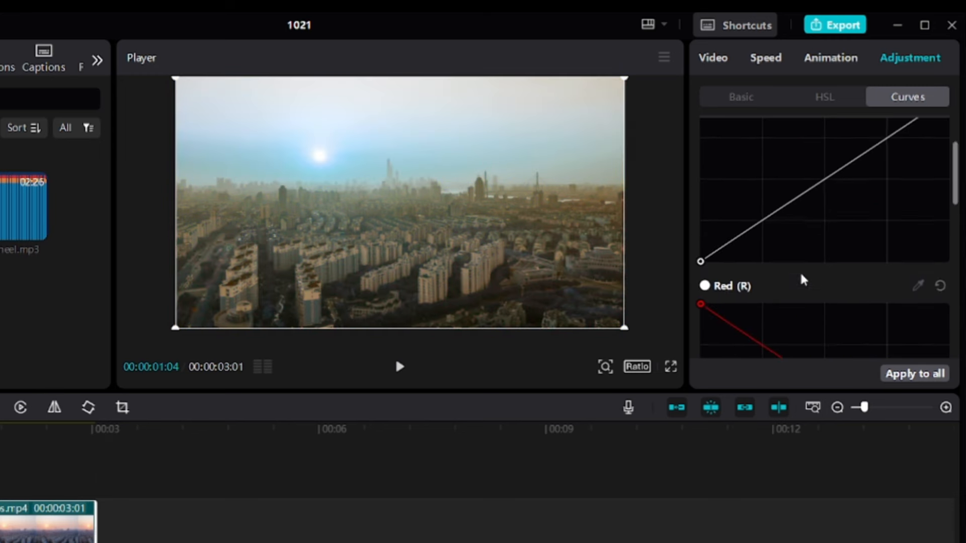
{"action": "left_click_drag", "start_coordinate": [698, 262], "coordinate": [700, 118]}
{"action": "scroll", "coordinate": [833, 246], "scroll_direction": "up", "scroll_amount": 2}
{"action": "left_click_drag", "start_coordinate": [949, 159], "coordinate": [949, 323]}
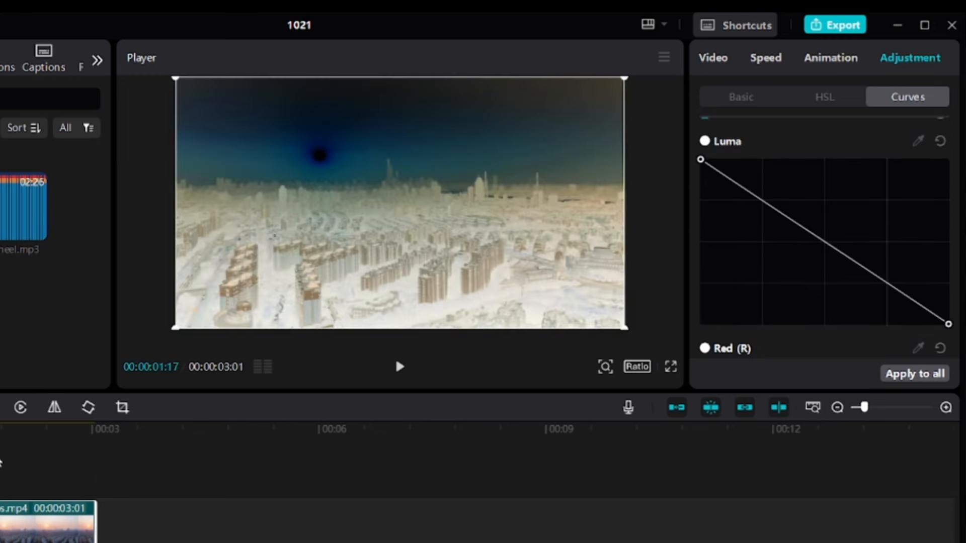
Step: Preview the clip with the inverted curves and reset all curves at once
{"action": "left_click", "coordinate": [403, 373]}
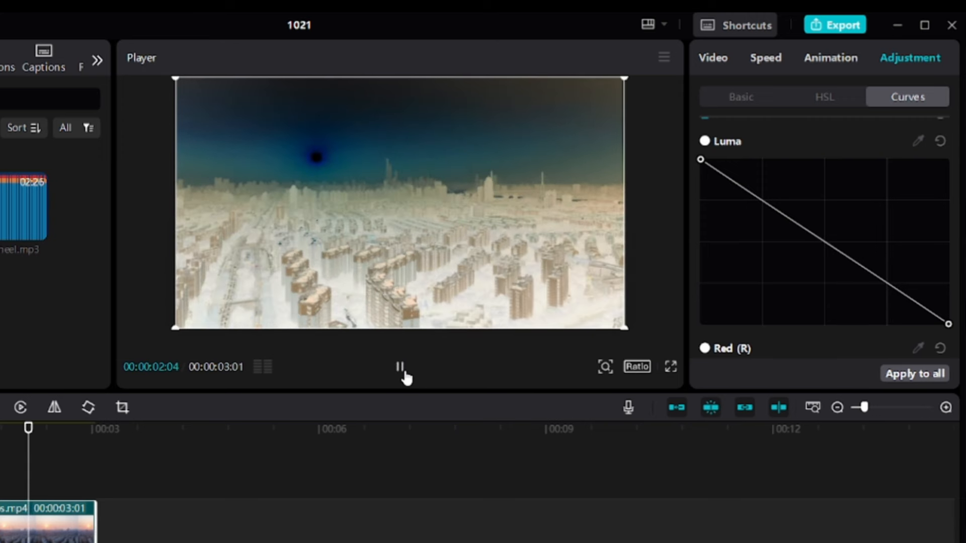
{"action": "scroll", "coordinate": [861, 171], "scroll_direction": "up", "scroll_amount": 1}
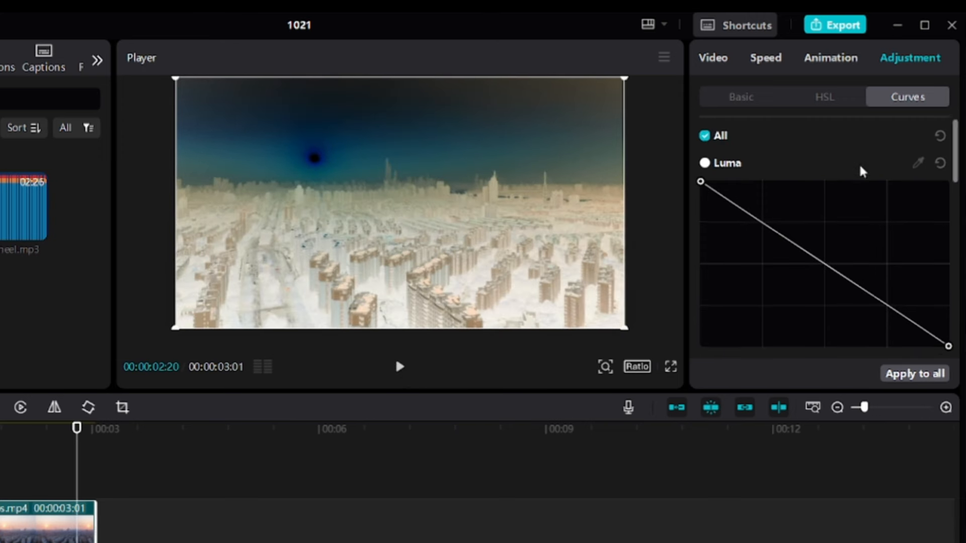
{"action": "left_click", "coordinate": [943, 137]}
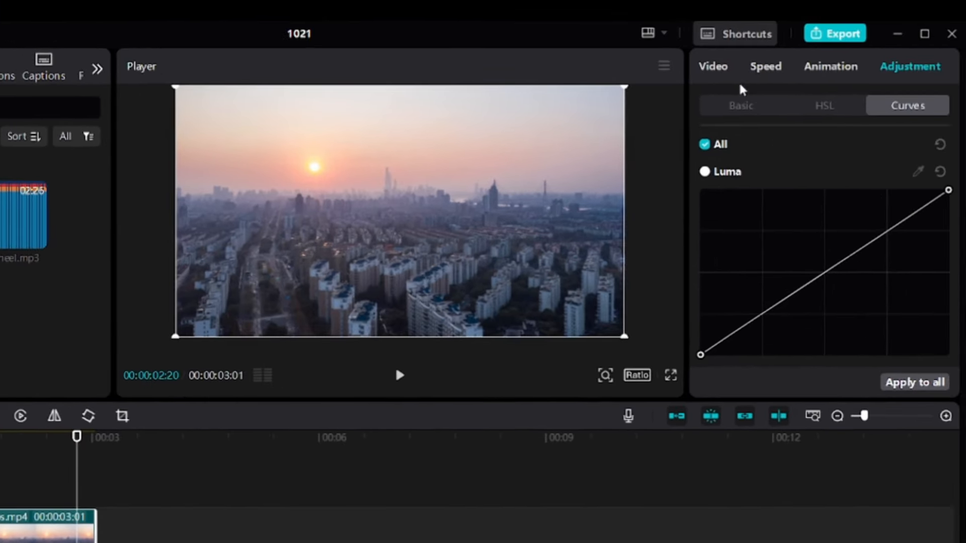
Step: Return to the clip's basic video settings and add a Scale keyframe at 00:00:00:23
{"action": "left_click", "coordinate": [779, 56]}
{"action": "left_click", "coordinate": [788, 86]}
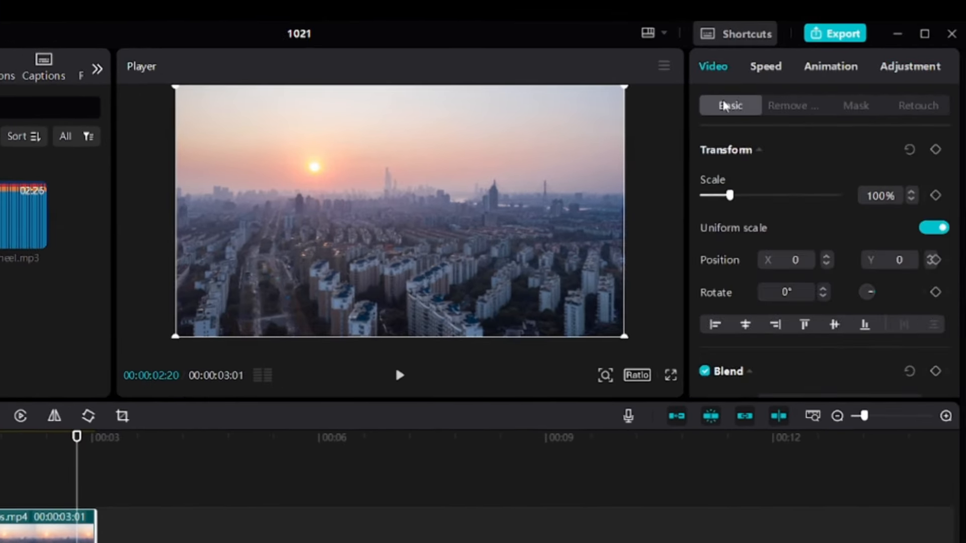
{"action": "left_click", "coordinate": [0, 531]}
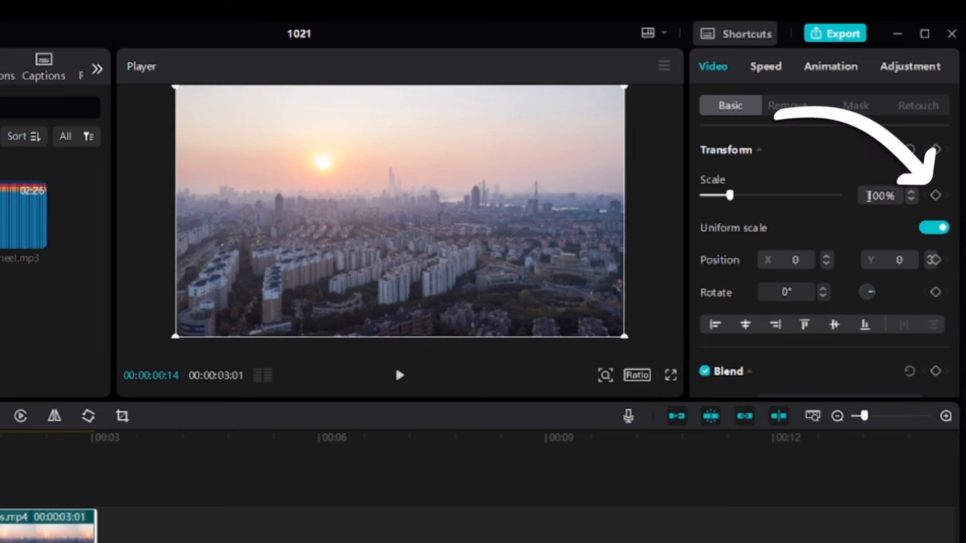
{"action": "left_click", "coordinate": [936, 200]}
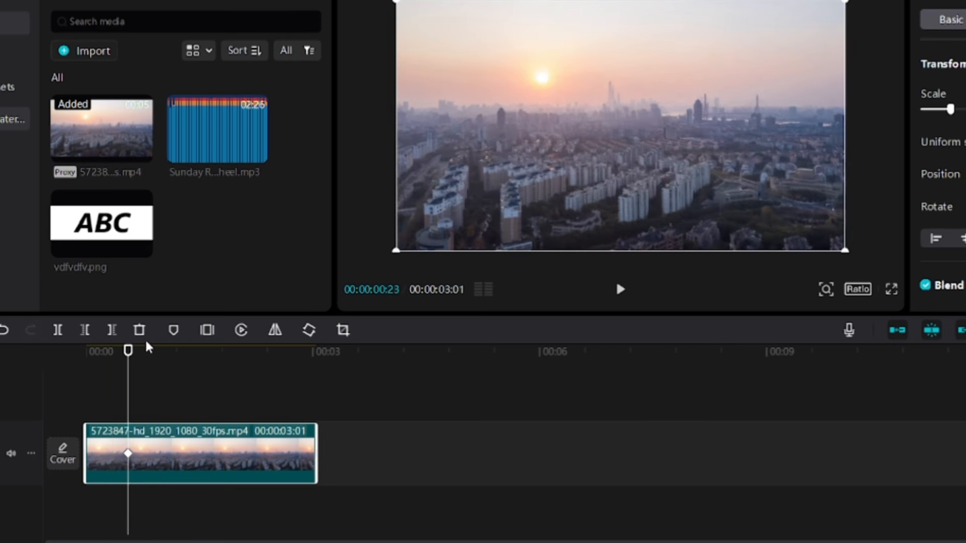
Step: Enlarge the clip's Scale at 00:00:01:11 to create a second keyframe for a zoom-in
{"action": "left_click_drag", "start_coordinate": [130, 361], "coordinate": [194, 361]}
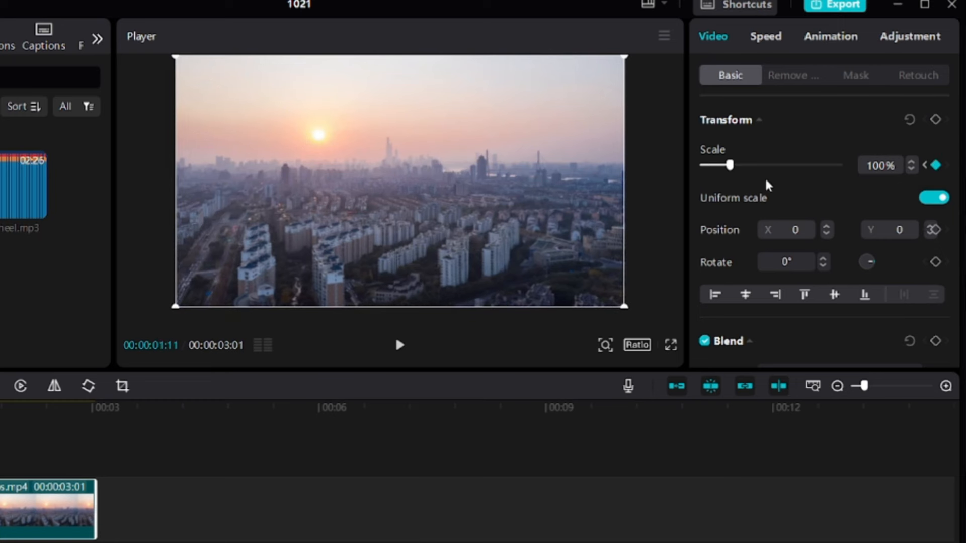
{"action": "left_click", "coordinate": [749, 167]}
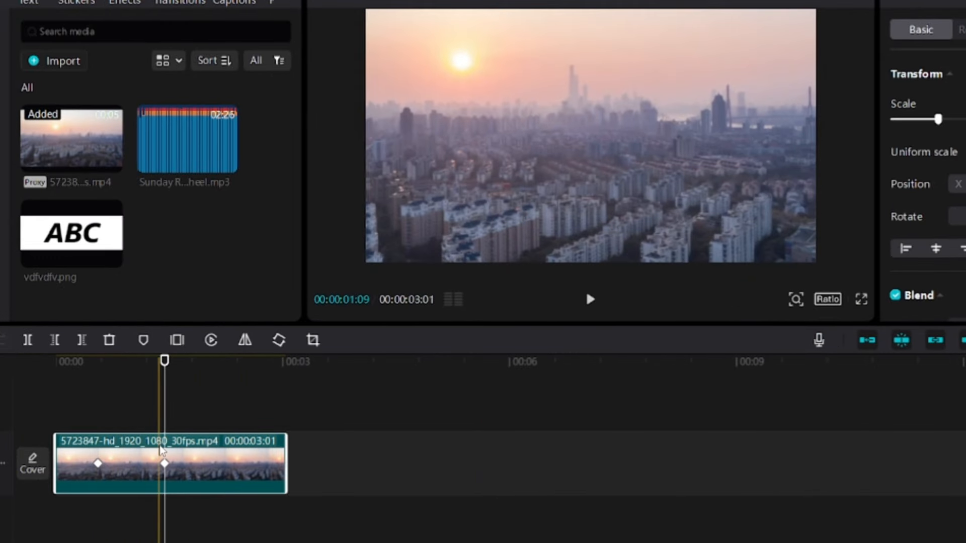
Step: Play the zoom-in from near the start of the clip and remove both of the clip's Scale keyframes
{"action": "left_click", "coordinate": [78, 391]}
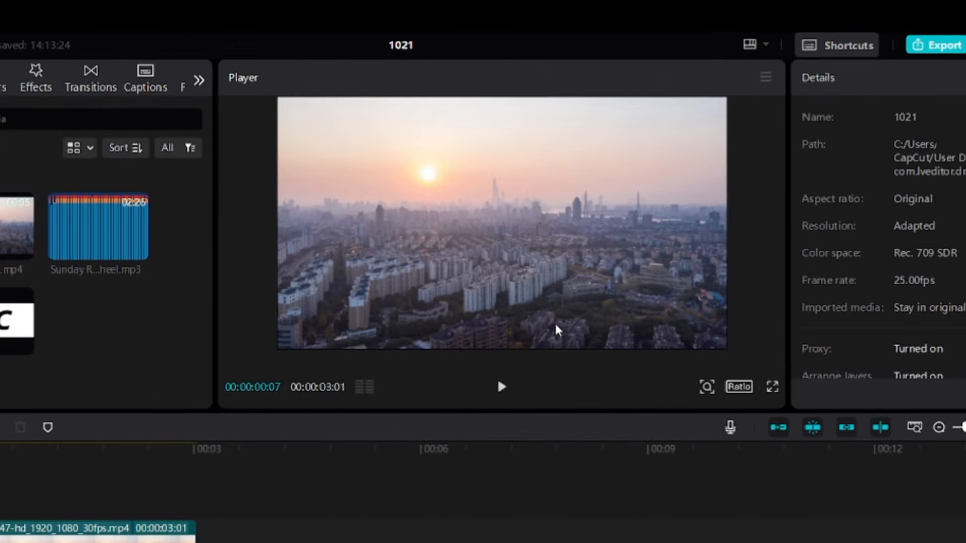
{"action": "left_click", "coordinate": [502, 388]}
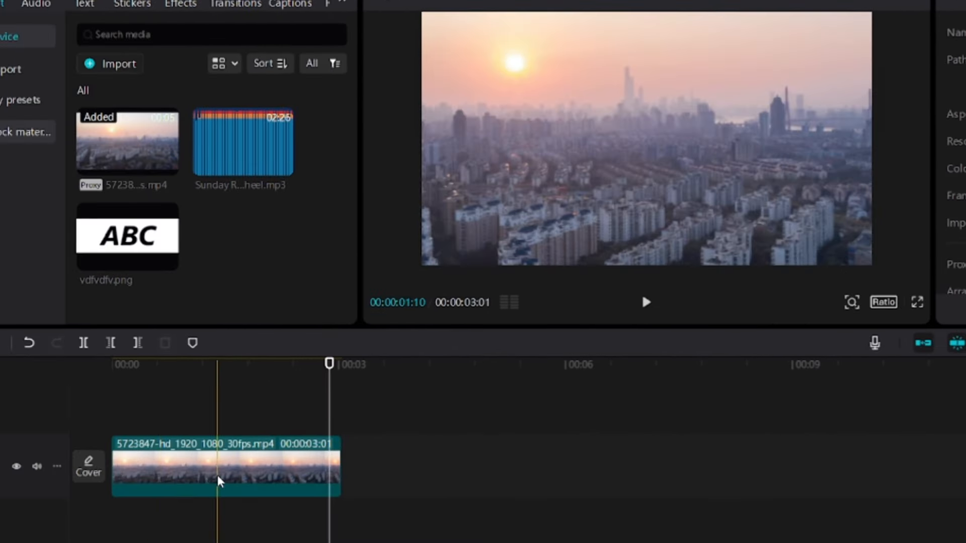
{"action": "left_click", "coordinate": [218, 479]}
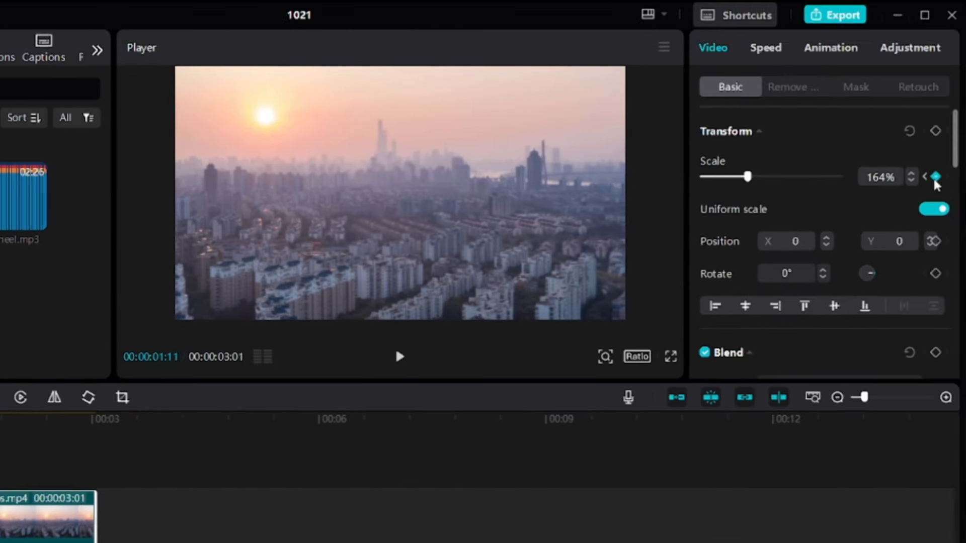
{"action": "left_click", "coordinate": [935, 179]}
{"action": "left_click", "coordinate": [105, 359]}
{"action": "left_click", "coordinate": [936, 140]}
Step: Add an Opacity keyframe at the position of the removed first Scale keyframe and show the clip's keyframe animation in the timeline
{"action": "scroll", "coordinate": [785, 123], "scroll_direction": "down", "scroll_amount": 3}
{"action": "left_click", "coordinate": [934, 191]}
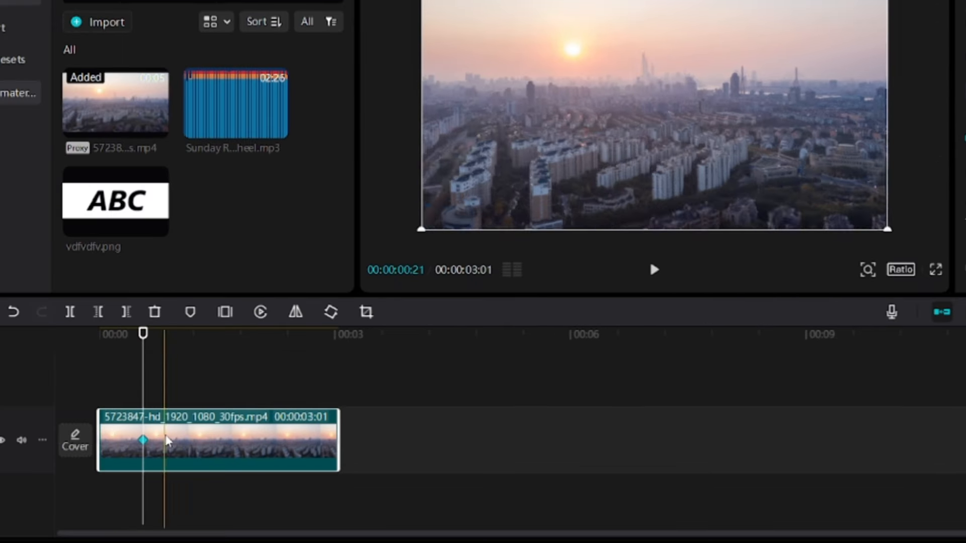
{"action": "right_click", "coordinate": [167, 441]}
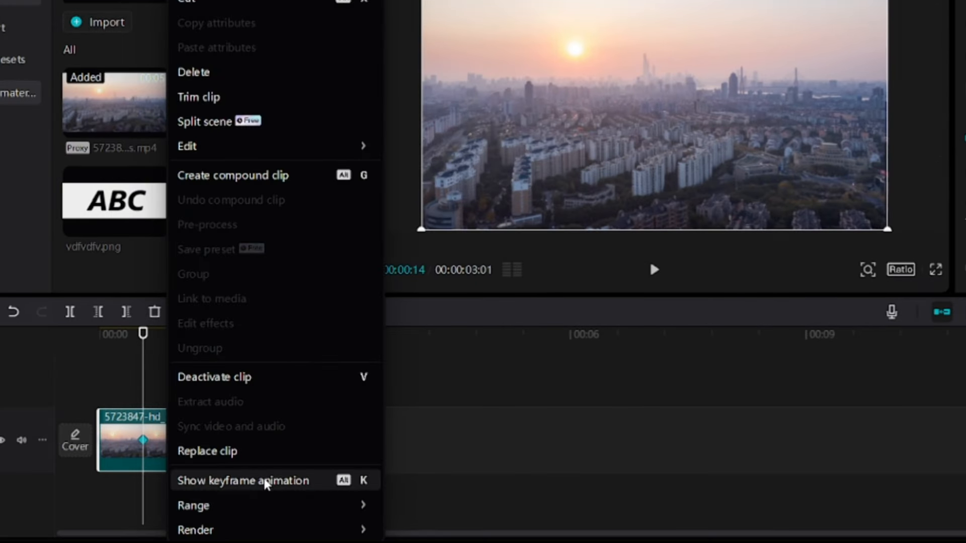
{"action": "left_click", "coordinate": [266, 482]}
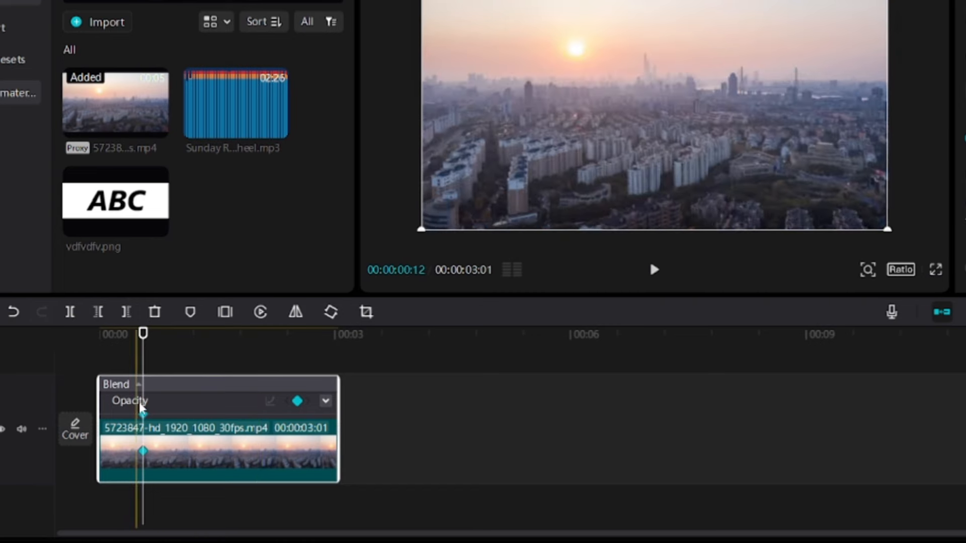
Step: Add a second Opacity keyframe at 00:00:01:07 and move the first Opacity keyframe slightly earlier in the timeline
{"action": "left_click", "coordinate": [201, 346]}
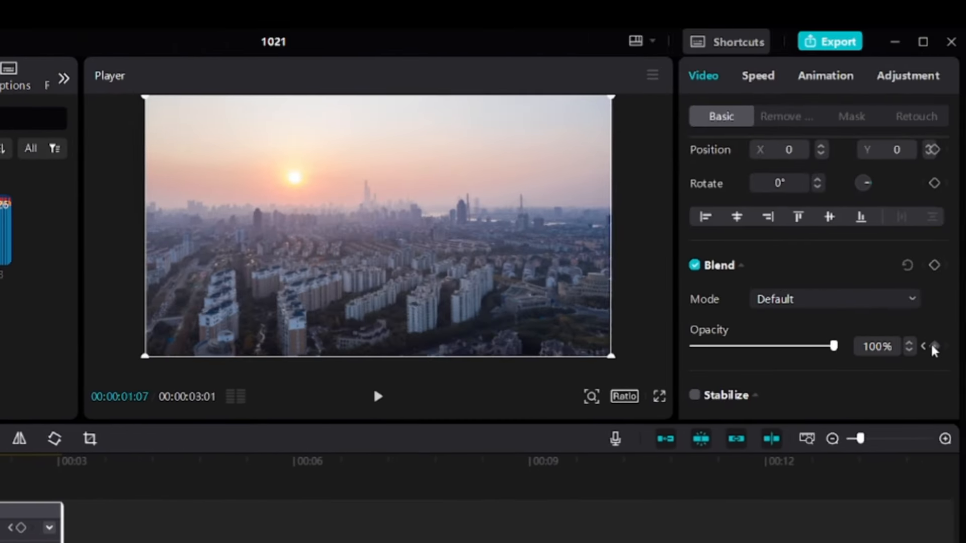
{"action": "left_click", "coordinate": [934, 347]}
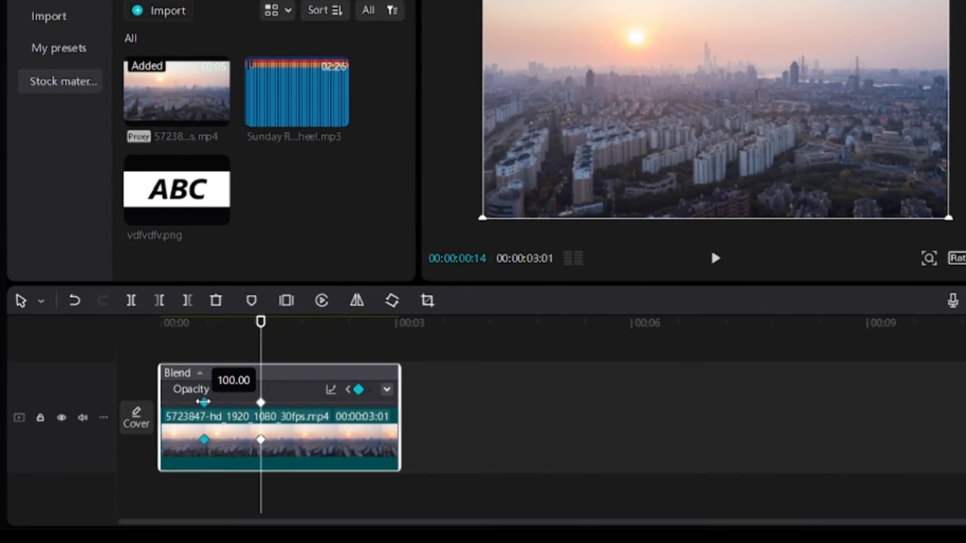
{"action": "left_click_drag", "start_coordinate": [204, 403], "coordinate": [201, 402]}
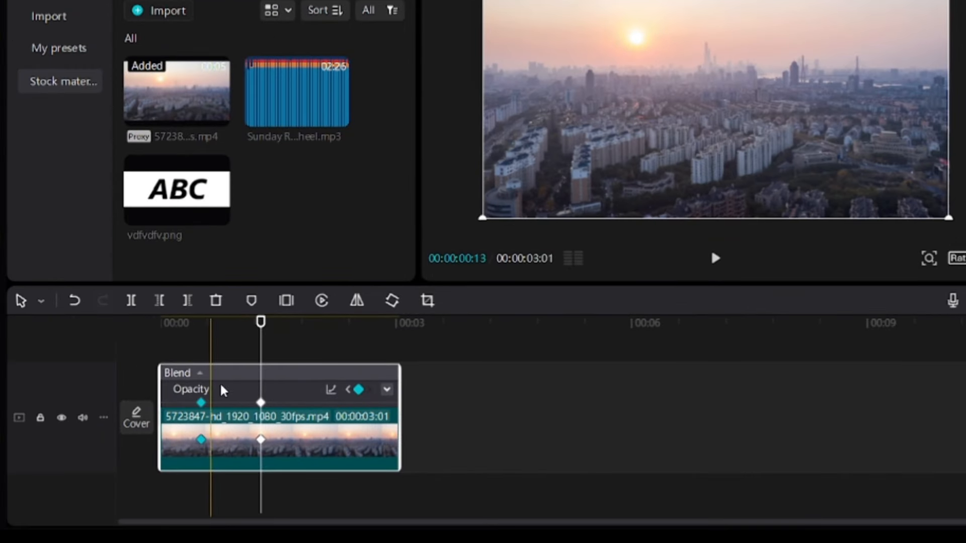
Step: Expand the clip's opacity graph and apply the Ease In curve between the two opacity keyframes
{"action": "left_click", "coordinate": [387, 391]}
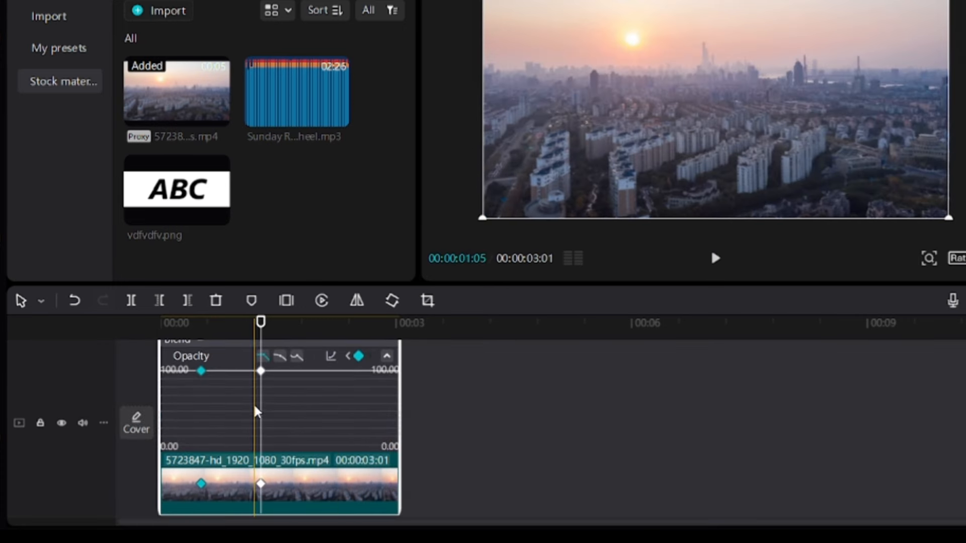
{"action": "left_click", "coordinate": [330, 357]}
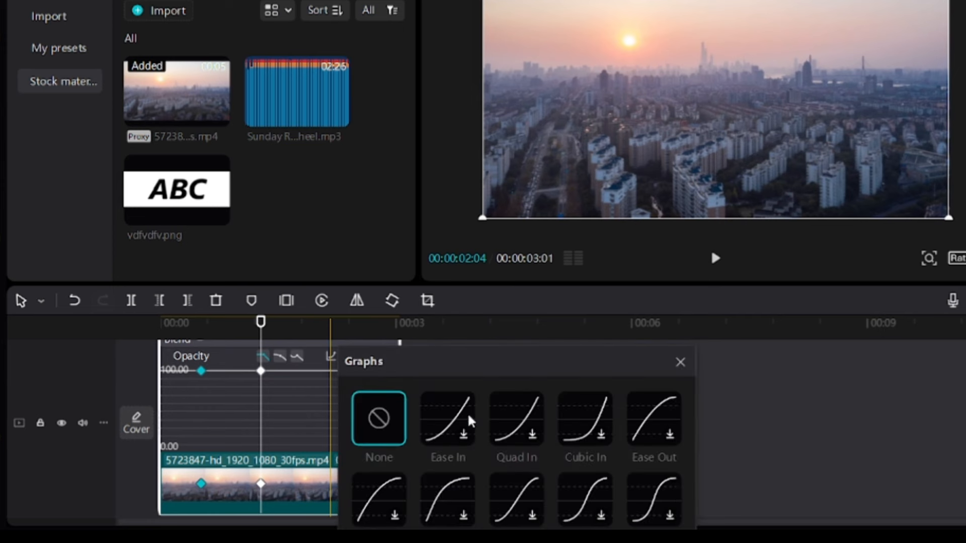
{"action": "left_click", "coordinate": [446, 420]}
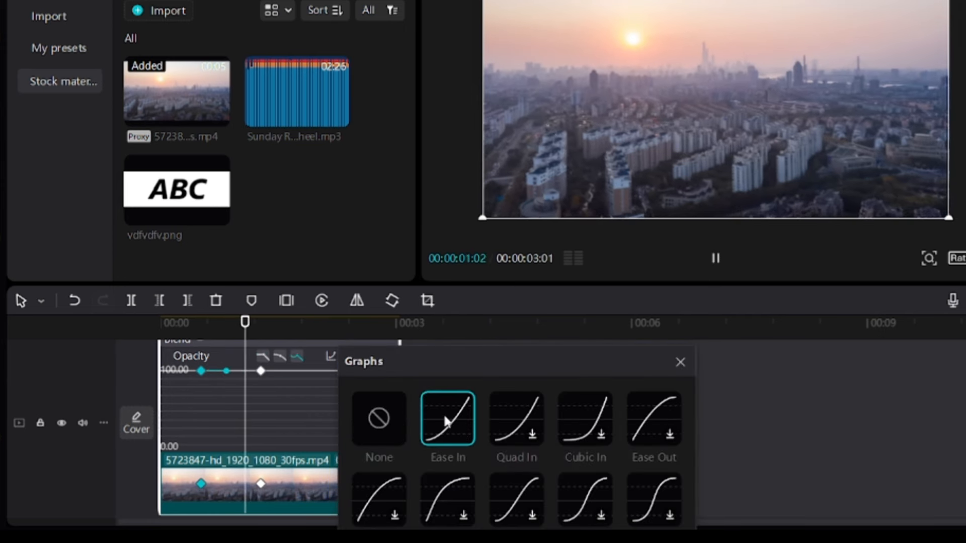
{"action": "left_click", "coordinate": [681, 375]}
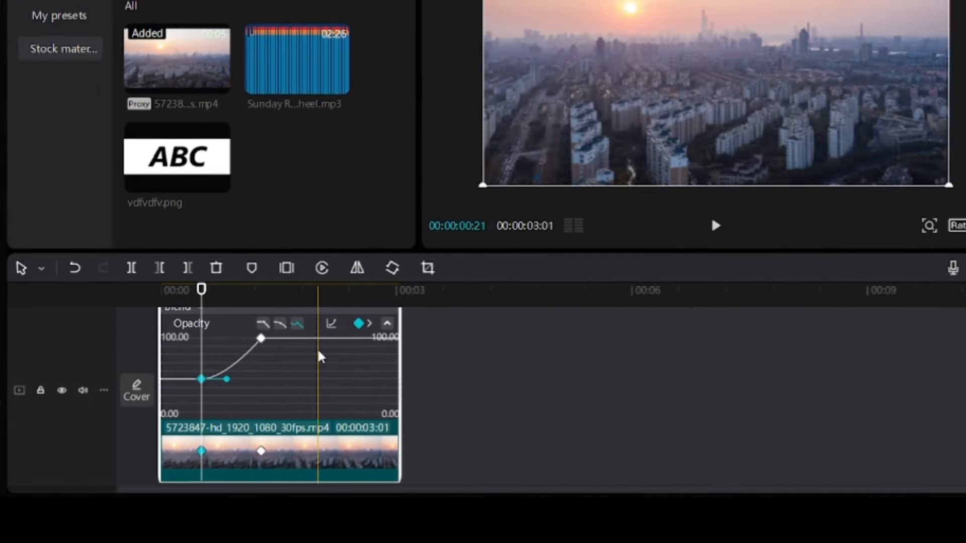
Step: Change the curve between the two opacity keyframes to Ease Out
{"action": "left_click", "coordinate": [331, 327]}
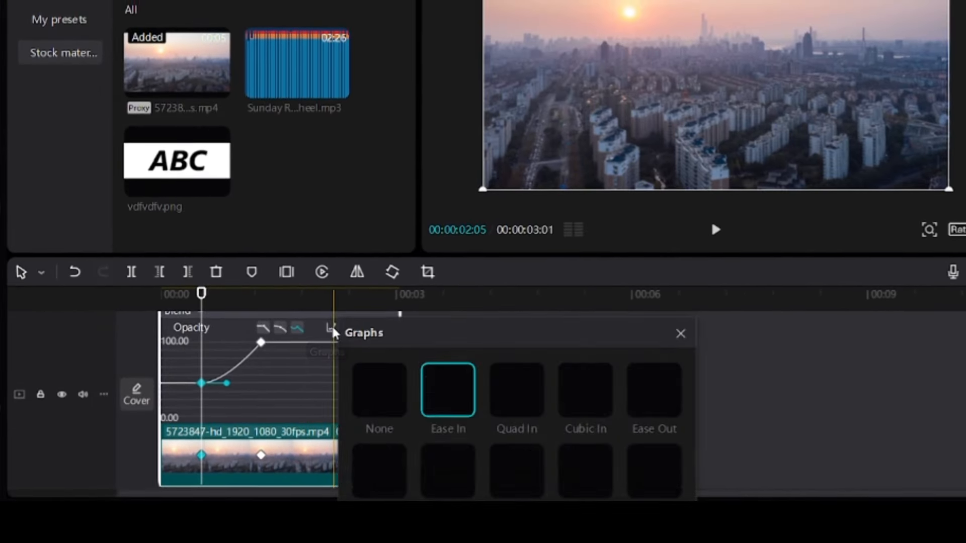
{"action": "left_click", "coordinate": [656, 395]}
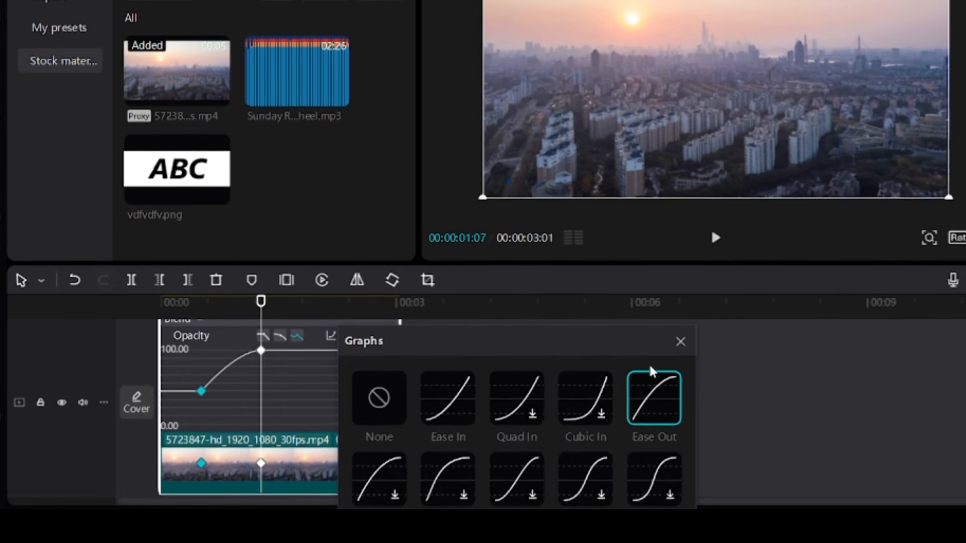
{"action": "left_click", "coordinate": [681, 339]}
Step: Shift the second opacity keyframe slightly earlier and hide the clip's keyframe animation
{"action": "mouse_move", "coordinate": [260, 353]}
{"action": "left_mouse_down"}
{"action": "mouse_move", "coordinate": [261, 397]}
{"action": "mouse_move", "coordinate": [261, 362]}
{"action": "left_mouse_up"}
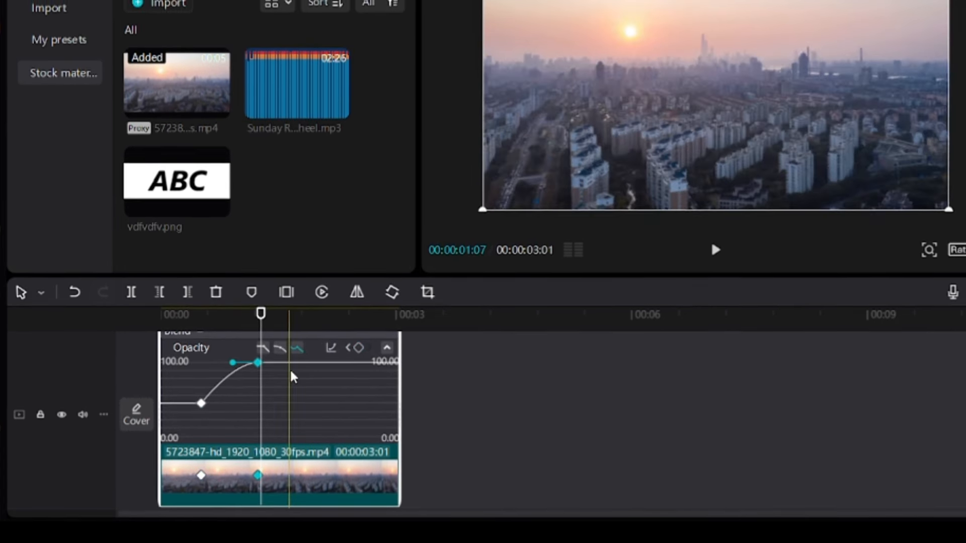
{"action": "right_click", "coordinate": [323, 393]}
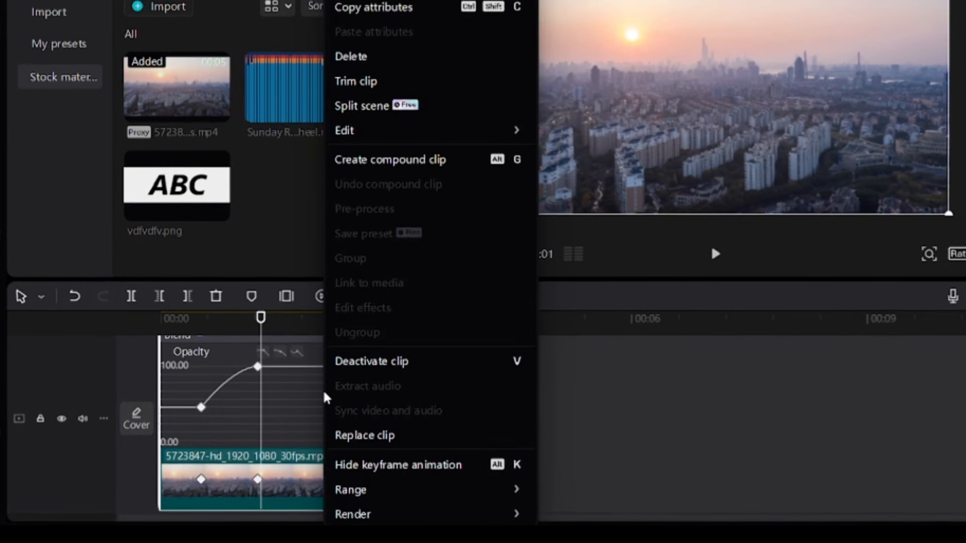
{"action": "left_click", "coordinate": [441, 467]}
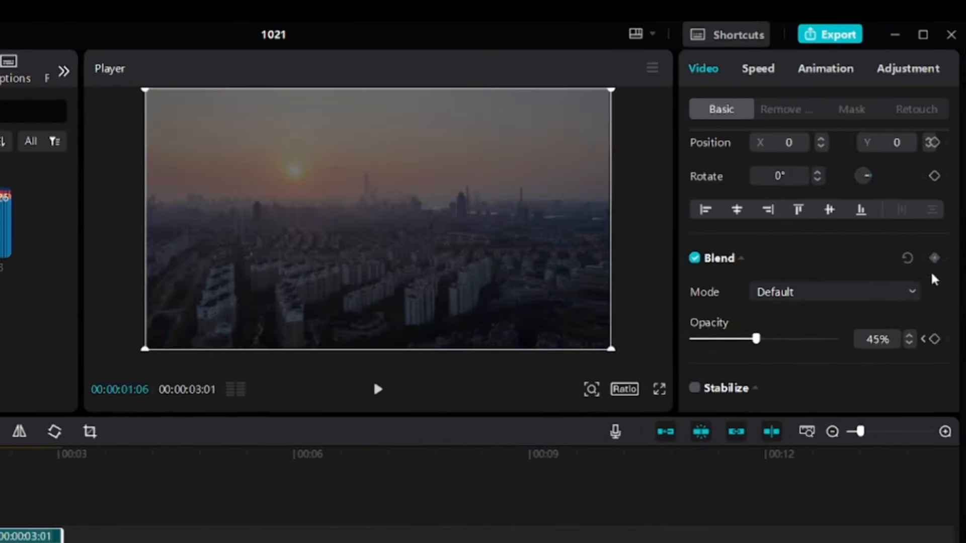
Step: Remove the clip's opacity keyframing and set the opacity to 100%
{"action": "left_click", "coordinate": [924, 339]}
{"action": "left_click", "coordinate": [935, 258]}
{"action": "left_click_drag", "start_coordinate": [757, 339], "coordinate": [846, 339]}
Step: Add a scale keyframe at 100% and a blend keyframe at 100% opacity at 00:00:00:13
{"action": "scroll", "coordinate": [884, 265], "scroll_direction": "up", "scroll_amount": 3}
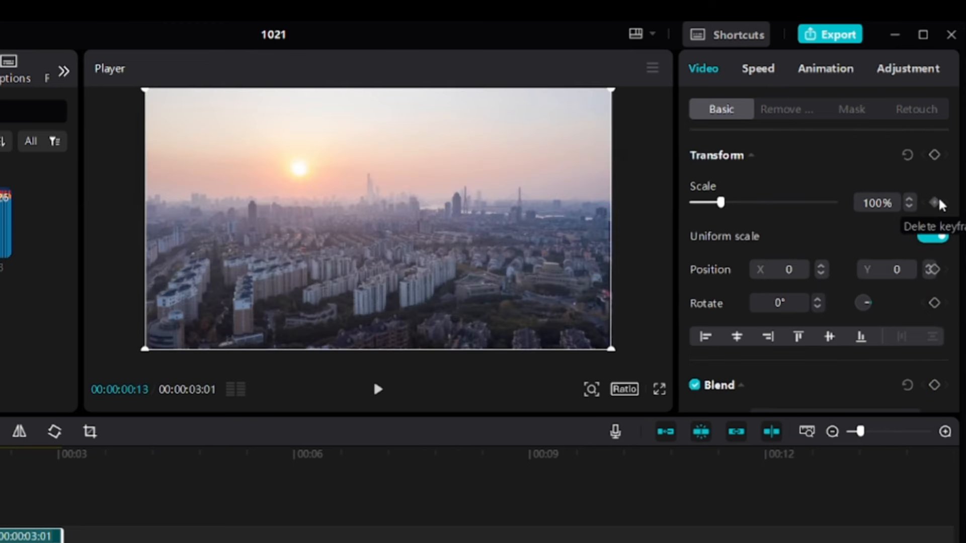
{"action": "scroll", "coordinate": [939, 203], "scroll_direction": "down", "scroll_amount": 4}
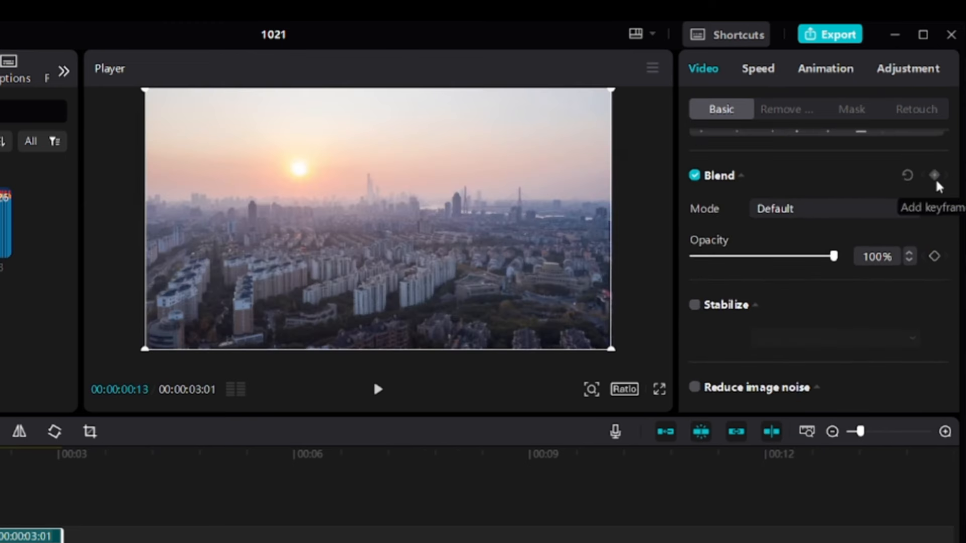
{"action": "scroll", "coordinate": [930, 193], "scroll_direction": "up", "scroll_amount": 3}
Step: Set the clip's scale to 164% at 00:00:01:09 to create a second scale keyframe
{"action": "left_click", "coordinate": [247, 336]}
{"action": "scroll", "coordinate": [815, 260], "scroll_direction": "up", "scroll_amount": 2}
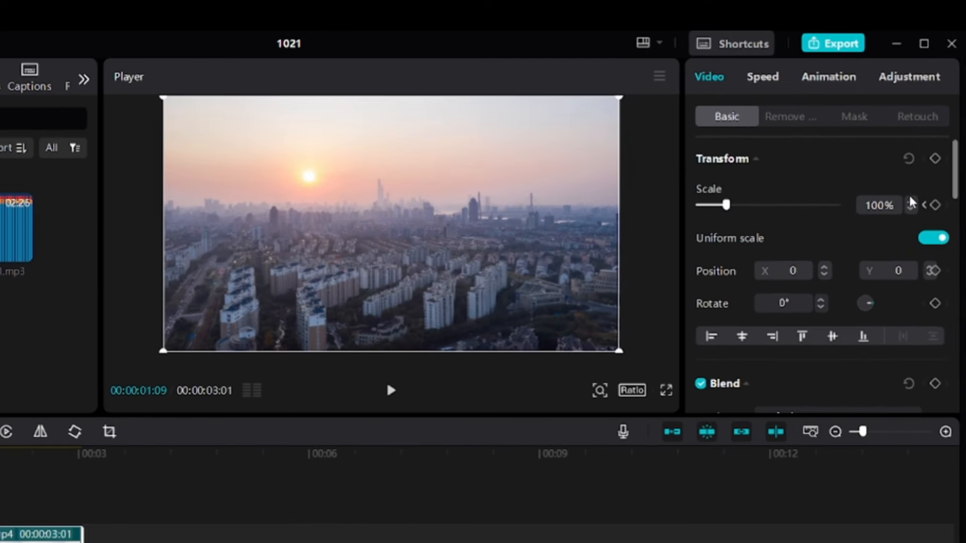
{"action": "left_click_drag", "start_coordinate": [726, 204], "coordinate": [743, 207]}
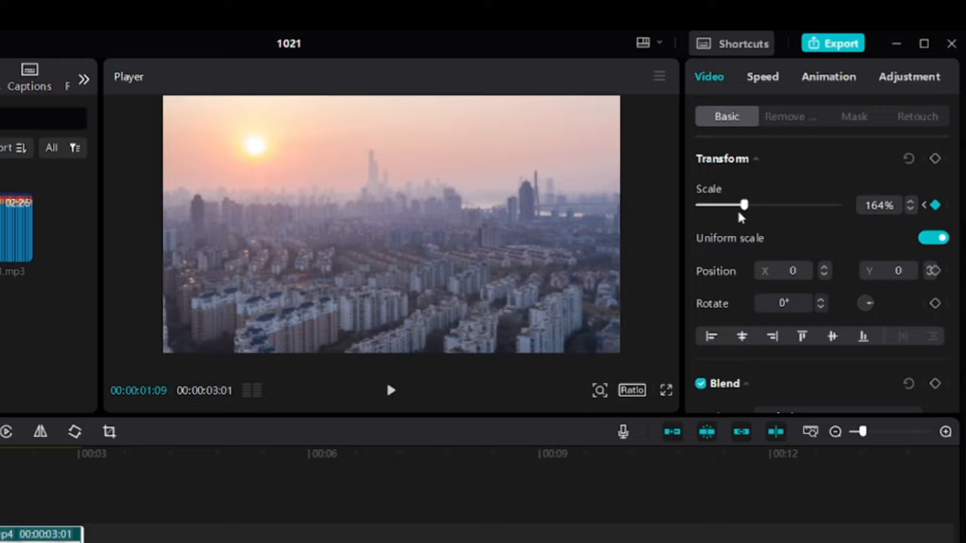
Step: Lower the clip's opacity to 78% at 00:00:01:23 with a blend keyframe
{"action": "left_click", "coordinate": [219, 328]}
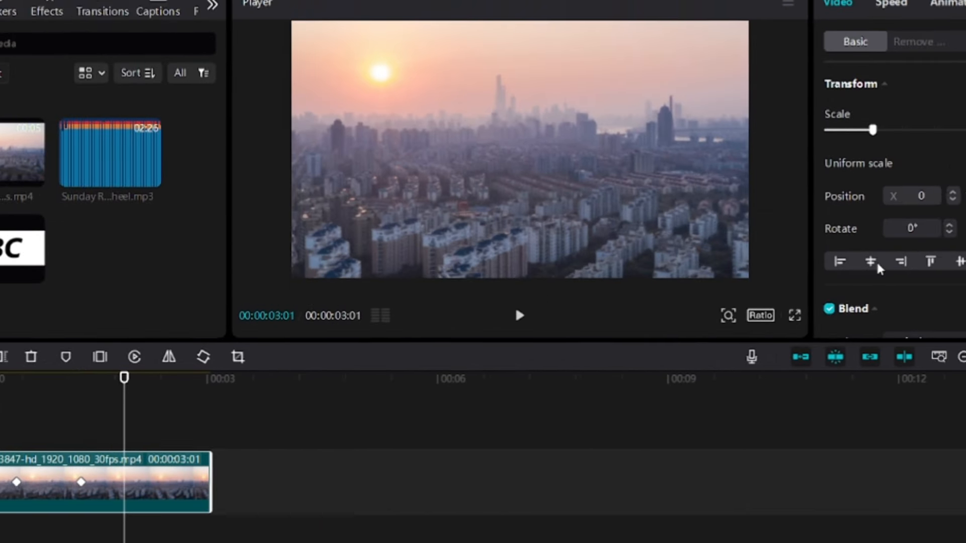
{"action": "scroll", "coordinate": [906, 253], "scroll_direction": "down", "scroll_amount": 3}
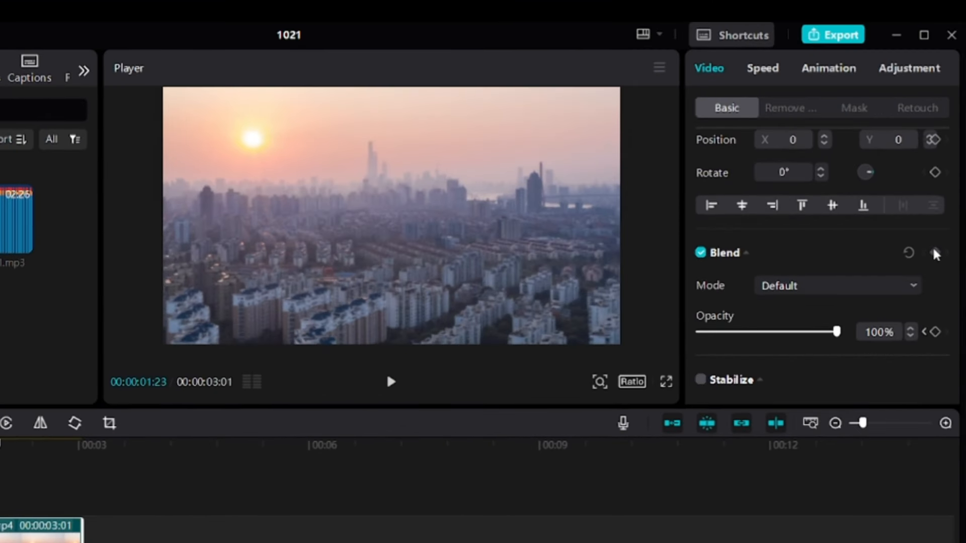
{"action": "left_click", "coordinate": [808, 332]}
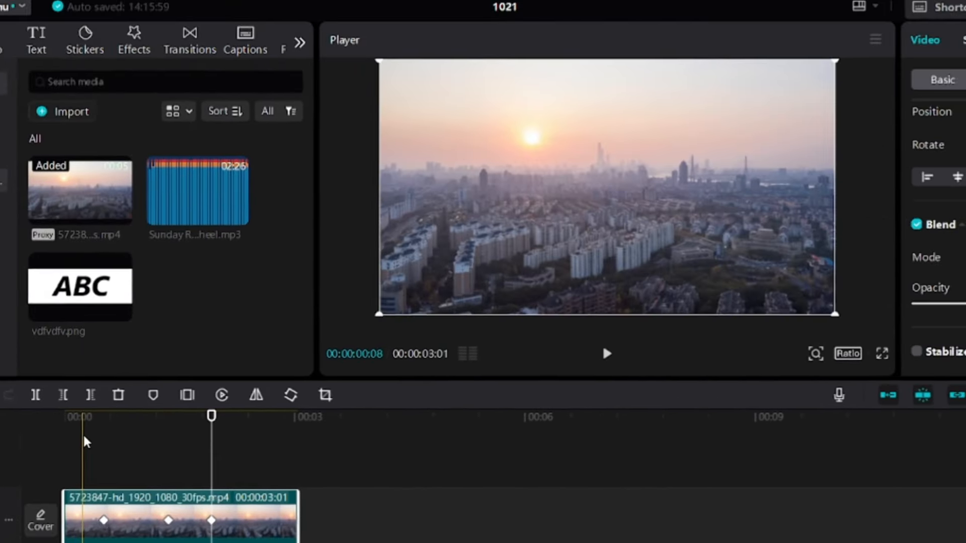
Step: Play the clip from the start to preview the scale and opacity animation
{"action": "left_click", "coordinate": [144, 389]}
{"action": "left_click", "coordinate": [668, 304]}
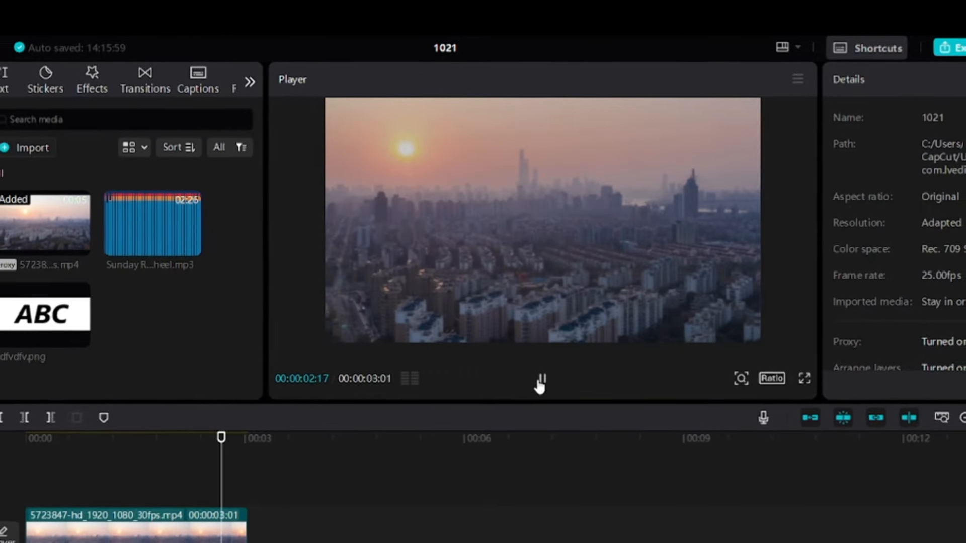
{"action": "left_click", "coordinate": [541, 386]}
Step: Go through the clip's three keyframes and examine the scale and opacity values at each one
{"action": "left_click", "coordinate": [236, 481]}
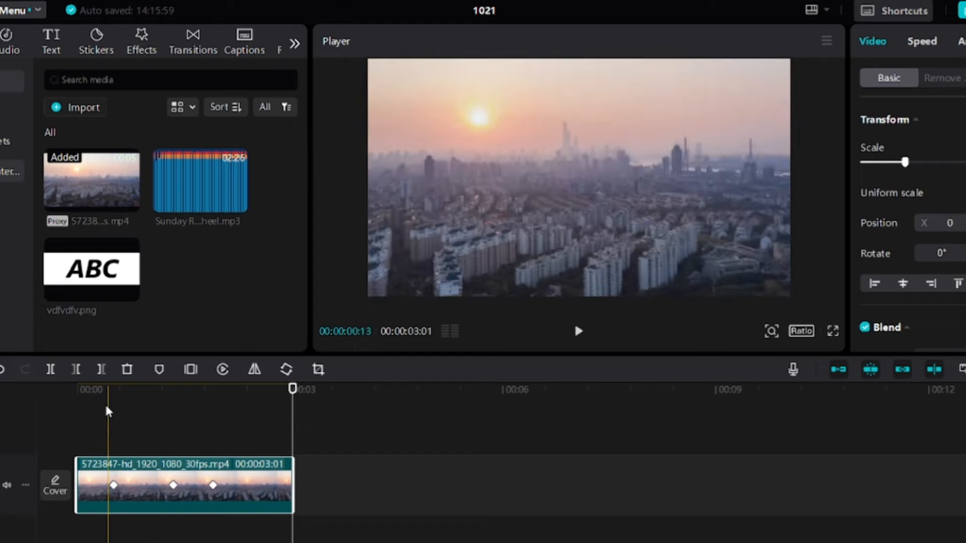
{"action": "left_click", "coordinate": [113, 484]}
{"action": "scroll", "coordinate": [911, 282], "scroll_direction": "down", "scroll_amount": 1}
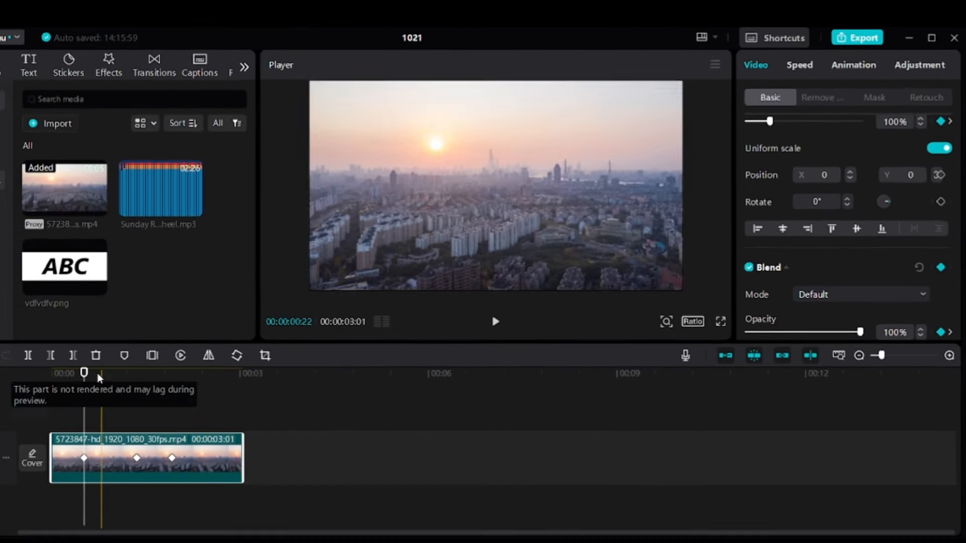
{"action": "left_click_drag", "start_coordinate": [91, 384], "coordinate": [135, 382]}
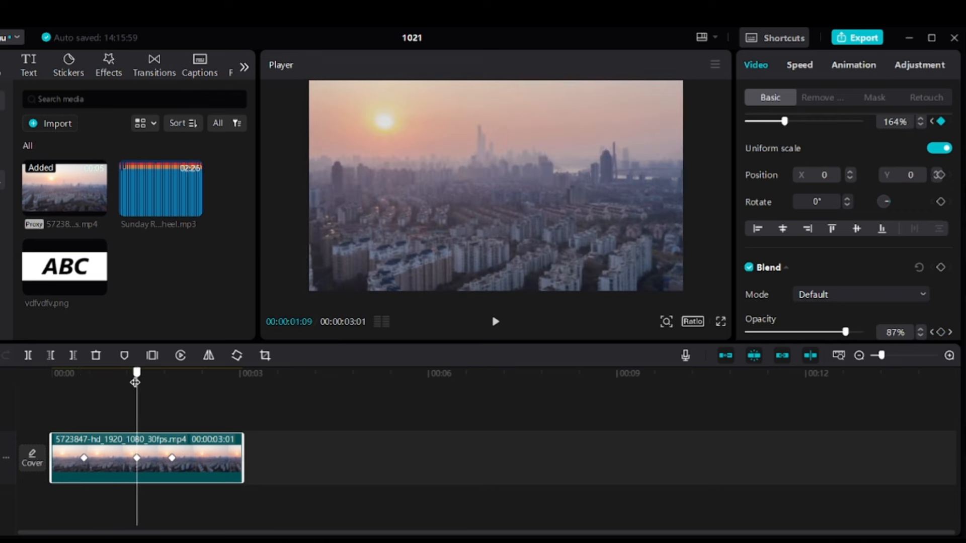
{"action": "scroll", "coordinate": [928, 149], "scroll_direction": "up", "scroll_amount": 1}
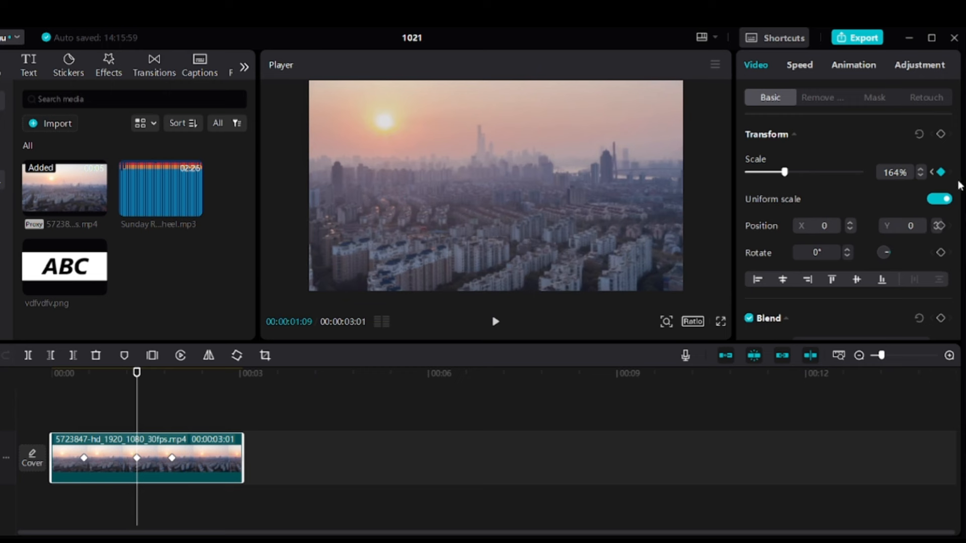
{"action": "scroll", "coordinate": [888, 195], "scroll_direction": "down", "scroll_amount": 1}
{"action": "left_click_drag", "start_coordinate": [138, 388], "coordinate": [169, 387]}
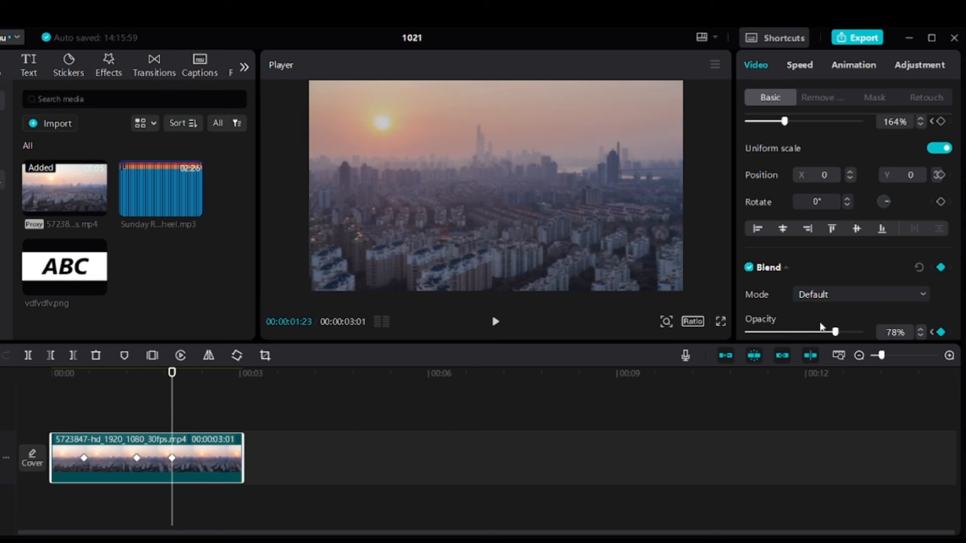
{"action": "mouse_move", "coordinate": [172, 374]}
{"action": "left_mouse_down"}
{"action": "mouse_move", "coordinate": [225, 381]}
{"action": "mouse_move", "coordinate": [174, 380]}
{"action": "left_mouse_up"}
Step: Undo the last opacity keyframe changes on the clip
{"action": "left_click", "coordinate": [71, 343]}
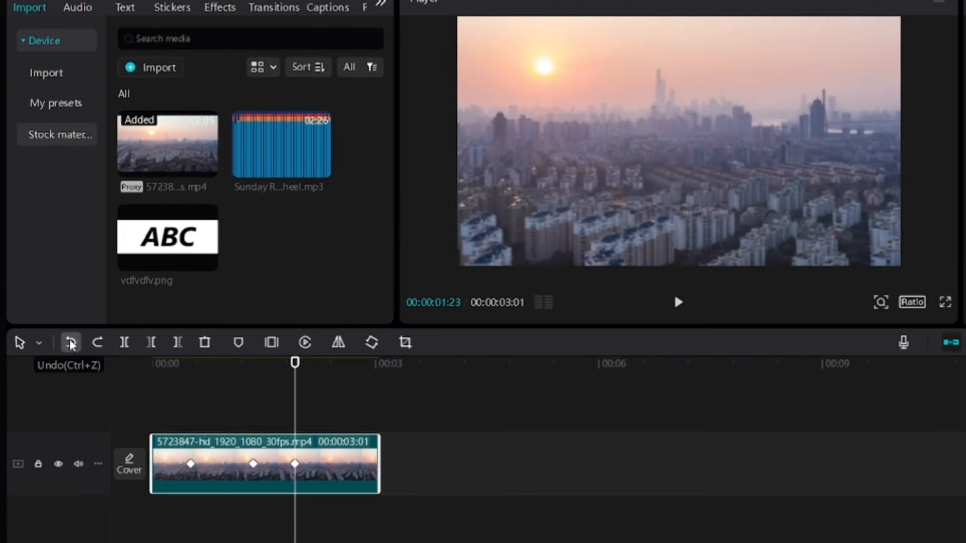
{"action": "left_click", "coordinate": [70, 344]}
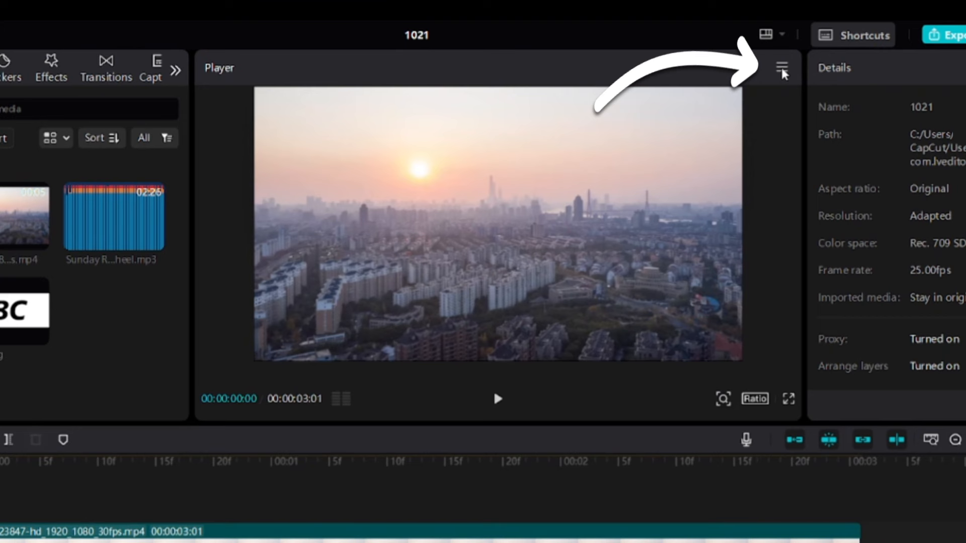
Step: Show the color oscilloscope in the player and play the clip to examine the scopes
{"action": "left_click", "coordinate": [782, 71]}
{"action": "mouse_move", "coordinate": [804, 97]}
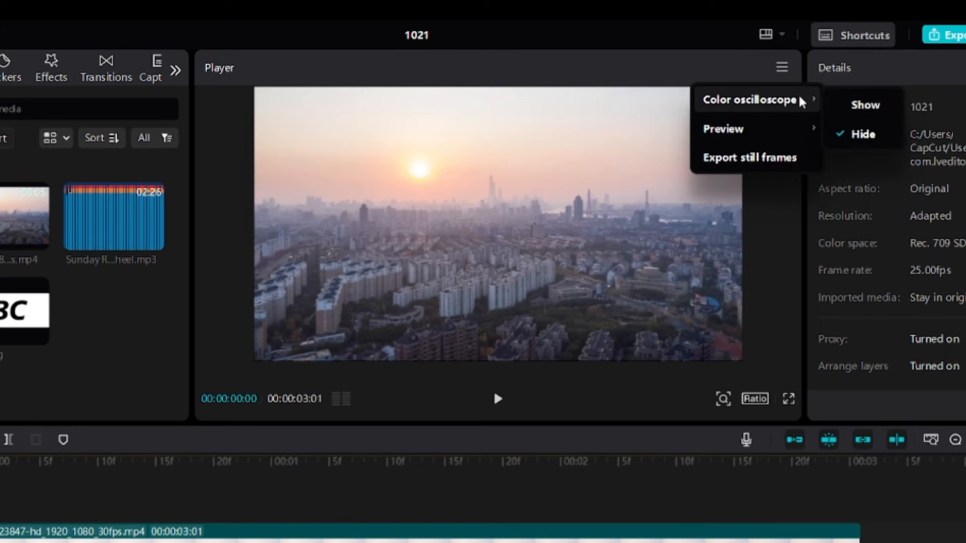
{"action": "left_click", "coordinate": [854, 106]}
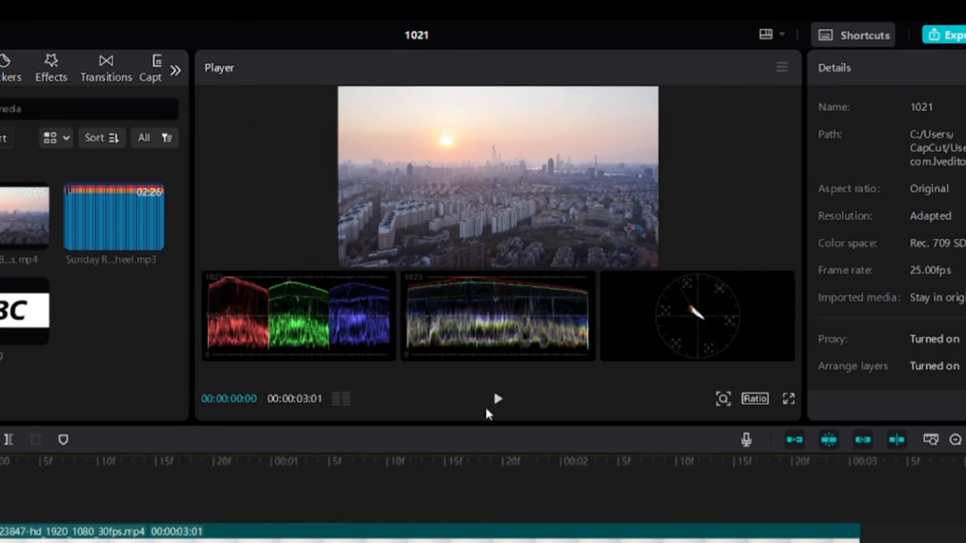
{"action": "left_click", "coordinate": [496, 403]}
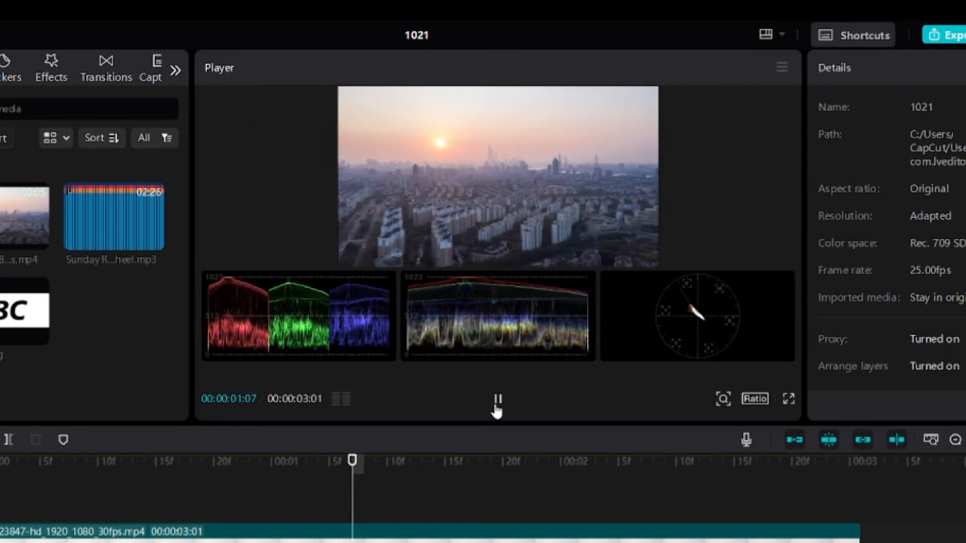
{"action": "left_click", "coordinate": [498, 402]}
Step: Hide the color oscilloscope in the player
{"action": "left_click", "coordinate": [782, 67]}
{"action": "mouse_move", "coordinate": [755, 100]}
{"action": "left_click", "coordinate": [862, 135]}
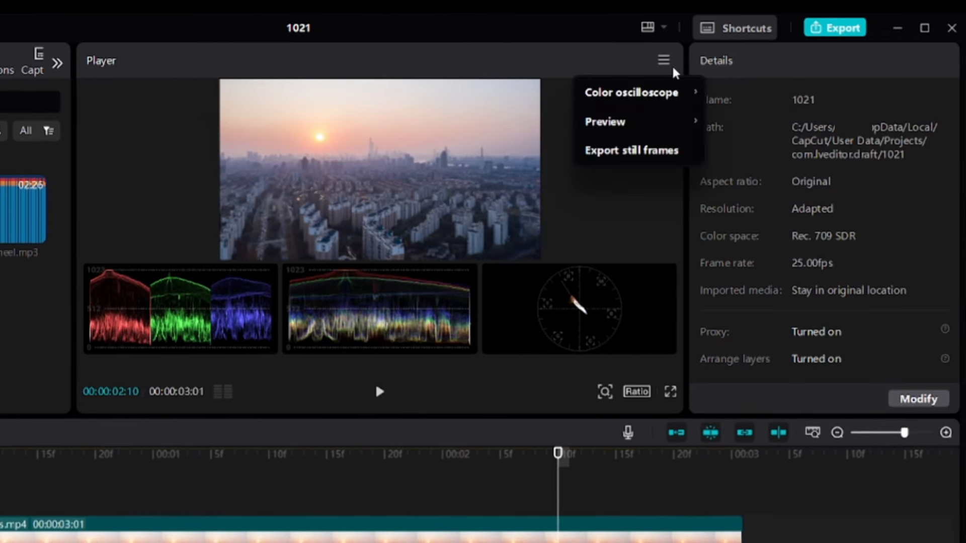
Step: Move the playhead to 00:00:01:15 and open the still frame export for that frame
{"action": "left_click", "coordinate": [663, 61]}
{"action": "mouse_move", "coordinate": [668, 125]}
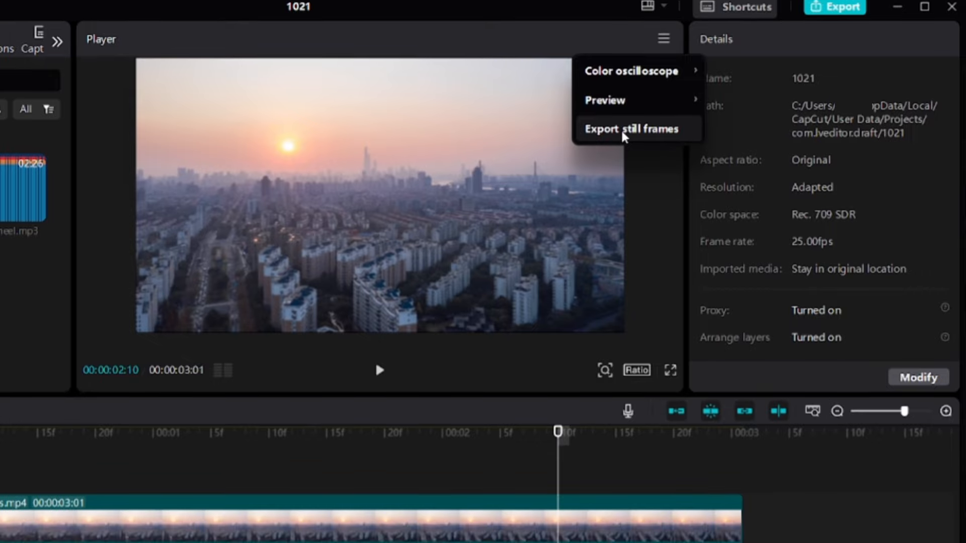
{"action": "left_click_drag", "start_coordinate": [559, 434], "coordinate": [328, 437]}
{"action": "left_click", "coordinate": [668, 40]}
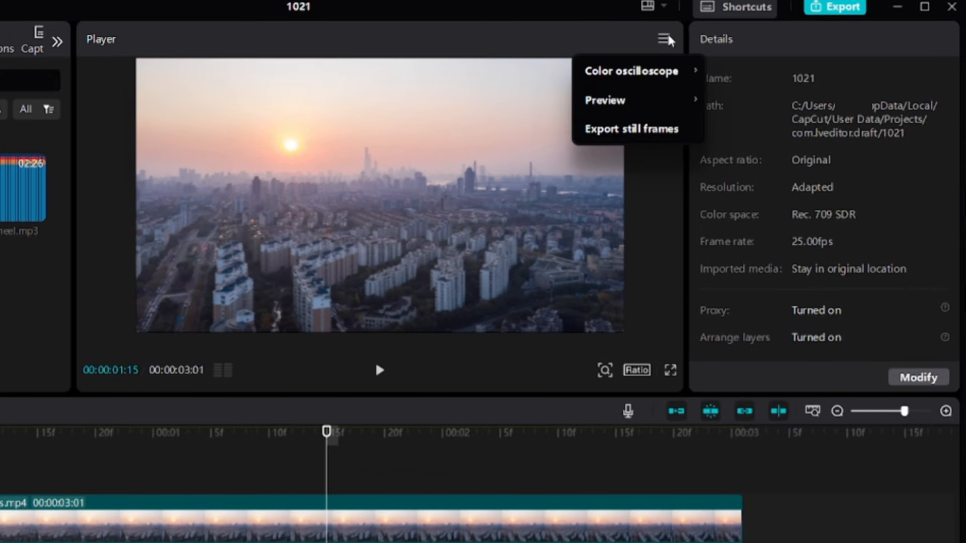
{"action": "left_click", "coordinate": [631, 132]}
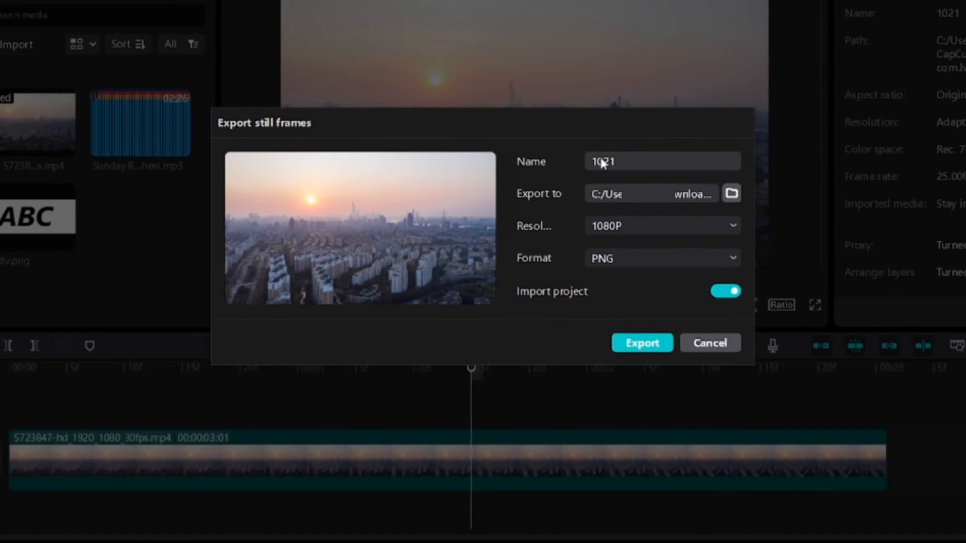
Step: Export the still frame as 1021 at 1080P in PNG format with project import on, and check it in the media library
{"action": "left_click", "coordinate": [708, 225]}
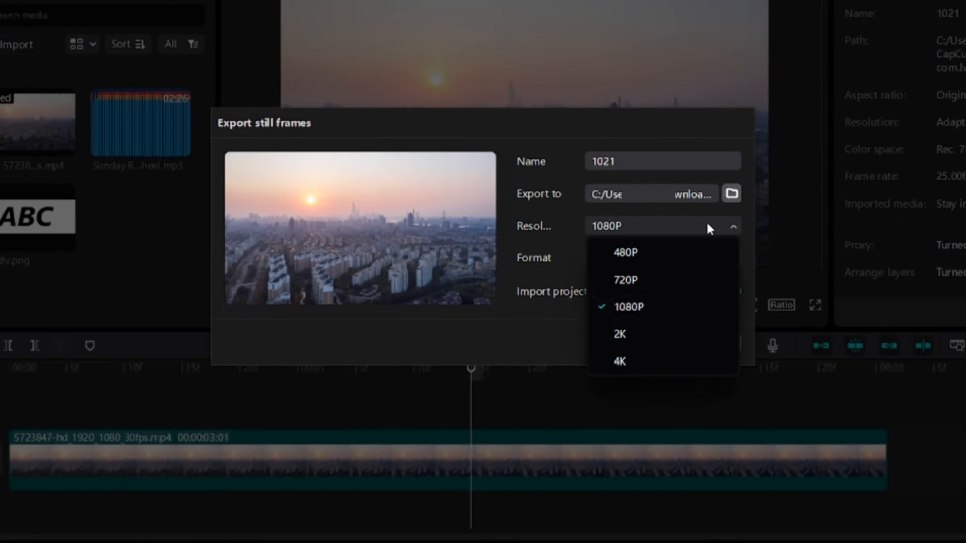
{"action": "left_click", "coordinate": [707, 229]}
{"action": "left_click", "coordinate": [689, 262]}
{"action": "left_click", "coordinate": [611, 272]}
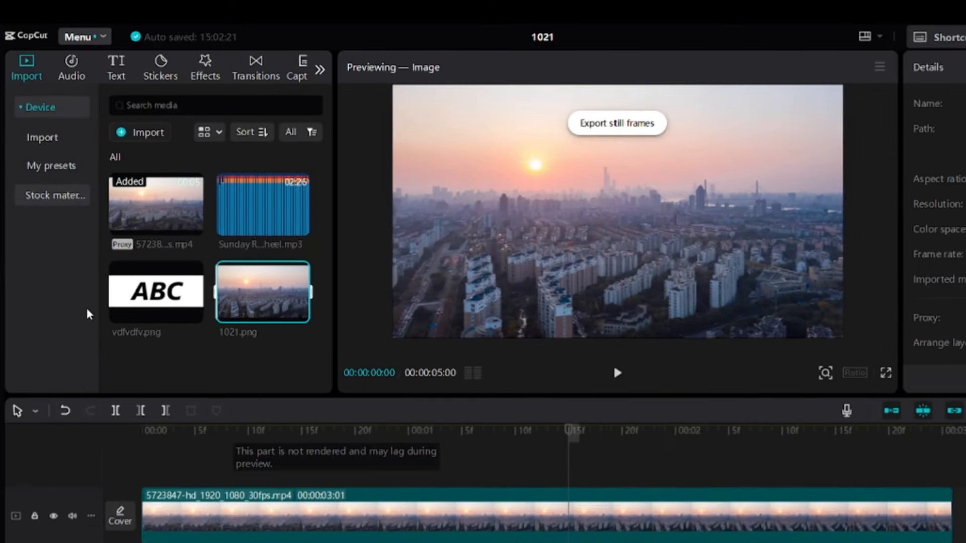
{"action": "left_click_drag", "start_coordinate": [263, 294], "coordinate": [246, 308]}
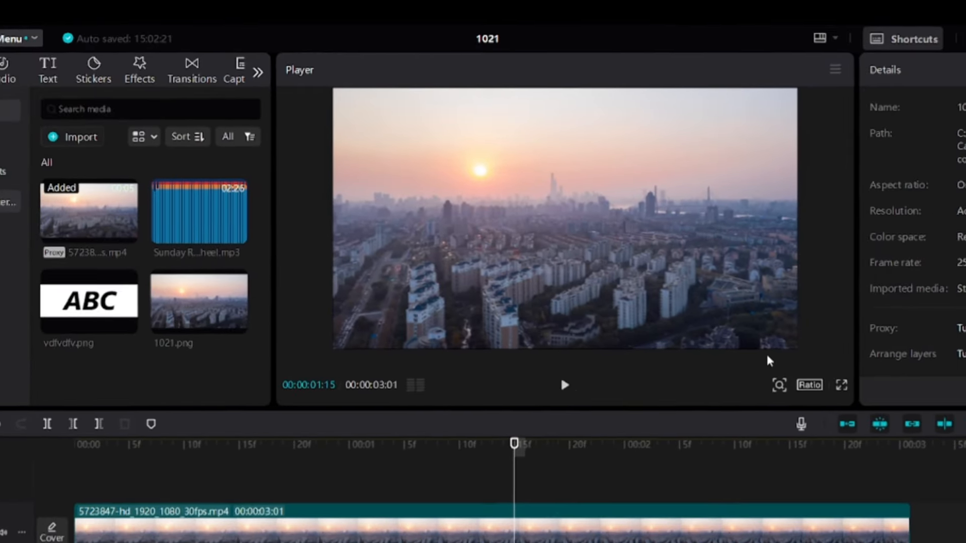
Step: Open the keyboard shortcuts, look through the Player, Other and Timeline categories, and view the available shortcut sets
{"action": "left_click", "coordinate": [827, 44]}
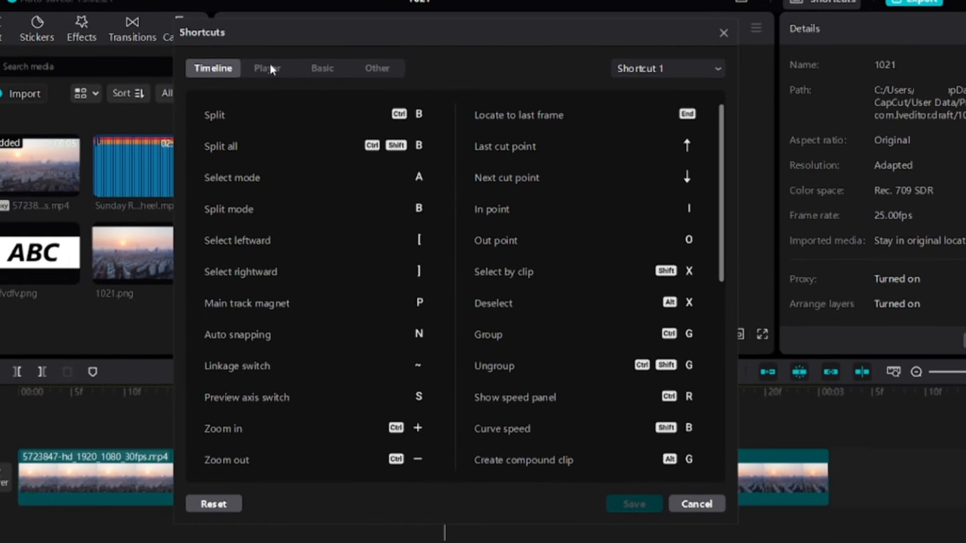
{"action": "left_click", "coordinate": [267, 67]}
{"action": "left_click", "coordinate": [358, 70]}
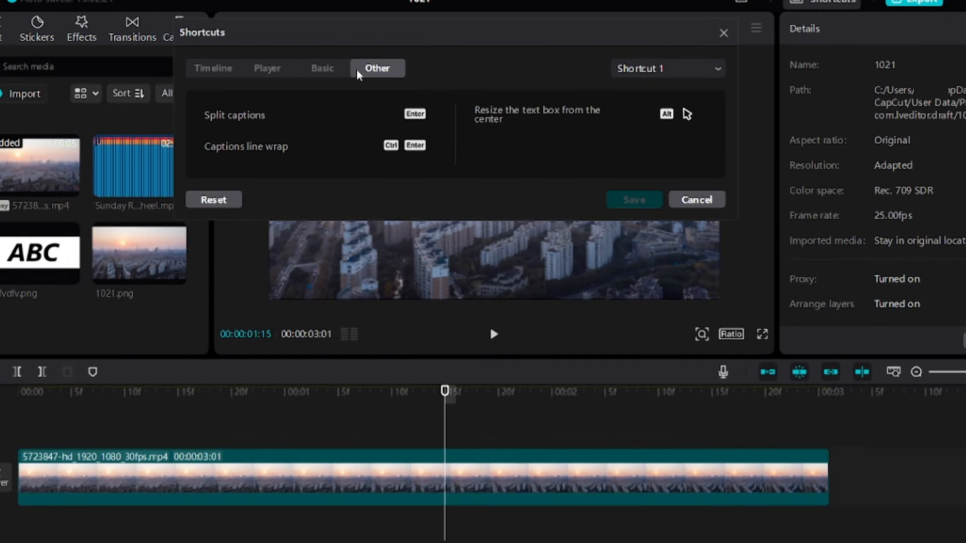
{"action": "left_click", "coordinate": [216, 74]}
{"action": "left_click", "coordinate": [655, 71]}
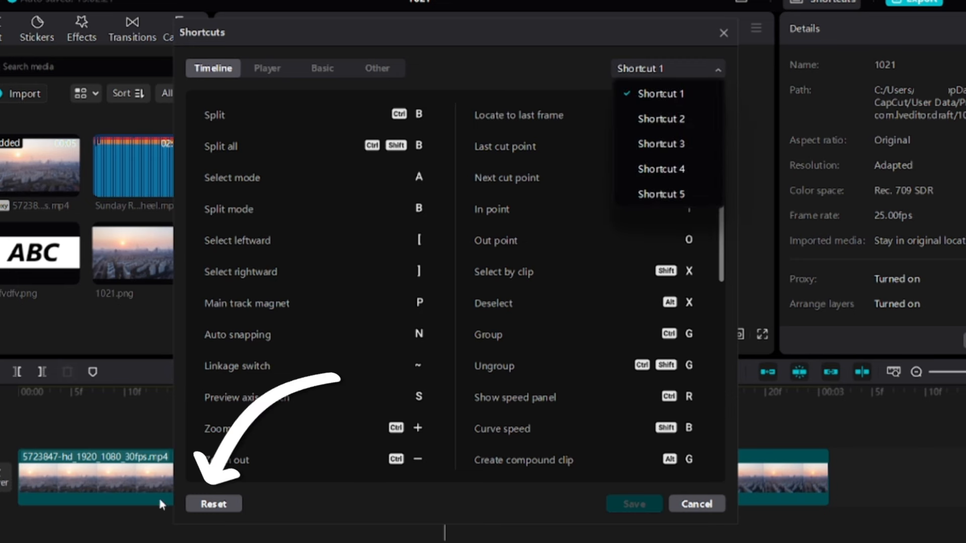
Step: Open the Group shortcut for editing without signing in, and close the shortcuts without changing any
{"action": "left_click", "coordinate": [287, 487]}
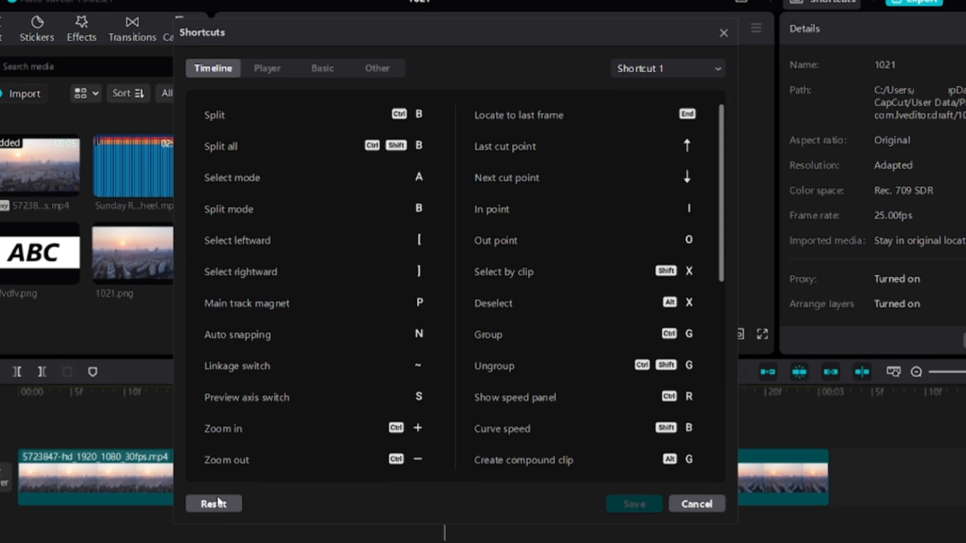
{"action": "left_click", "coordinate": [691, 335]}
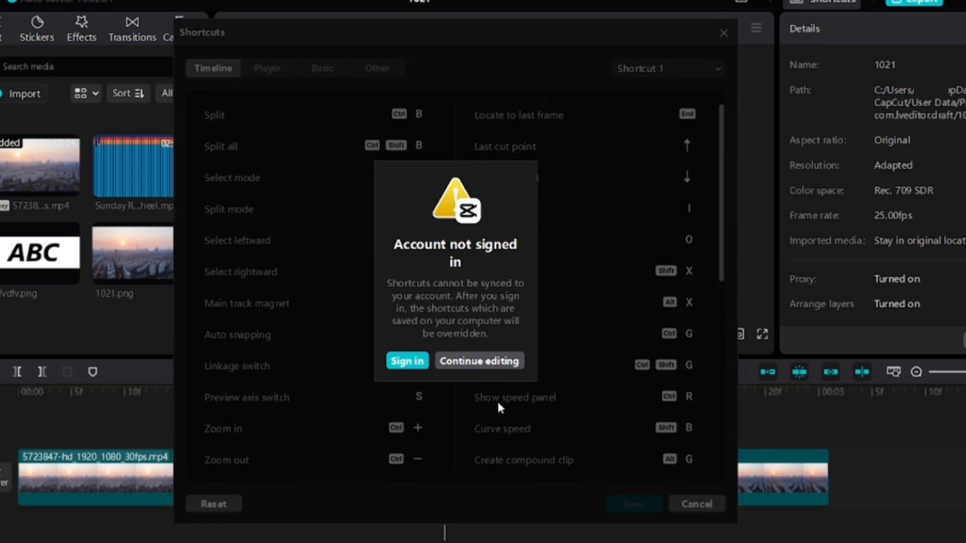
{"action": "left_click", "coordinate": [498, 361]}
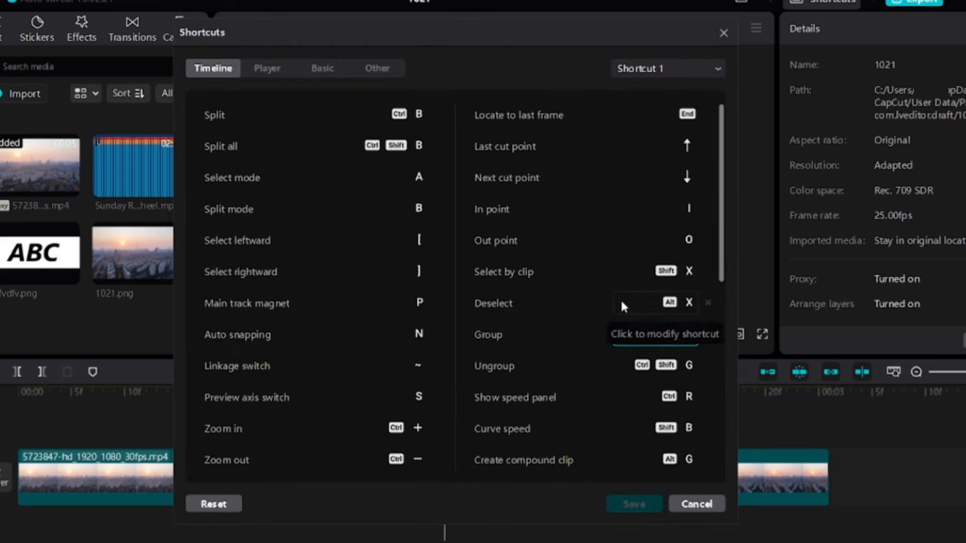
{"action": "left_click", "coordinate": [723, 34]}
Step: Record a voiceover with the Realtek microphone, starting at 00:00:01:15 on the timeline, and stop the recording
{"action": "left_click", "coordinate": [723, 373]}
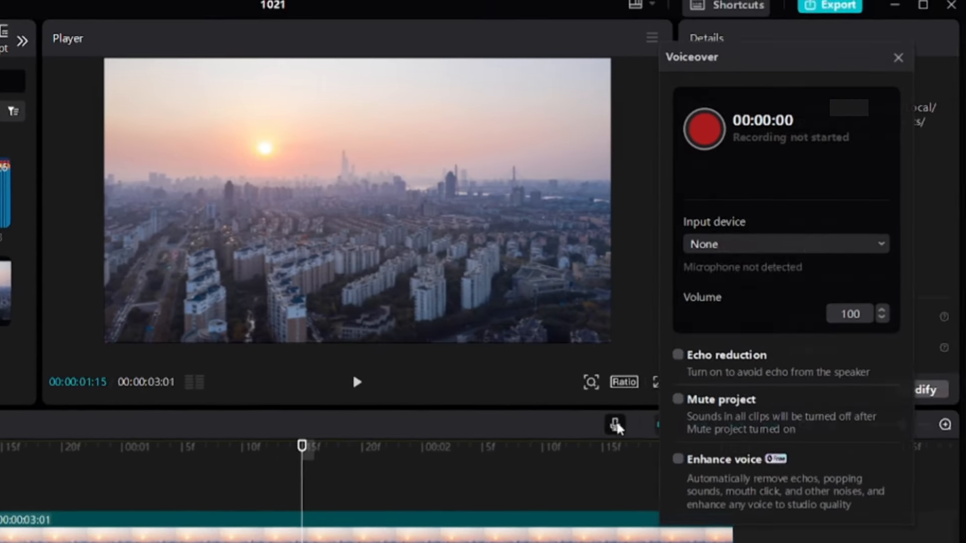
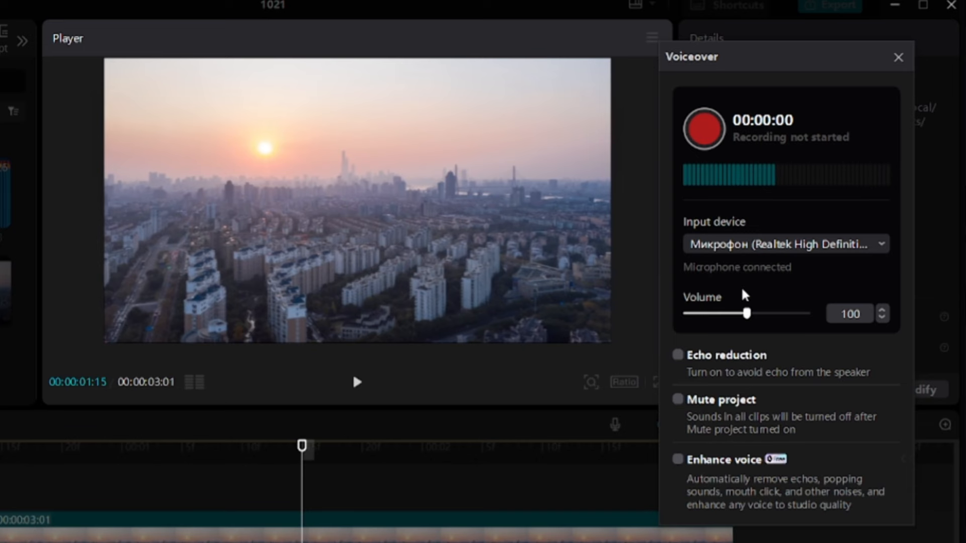
{"action": "left_click", "coordinate": [704, 129]}
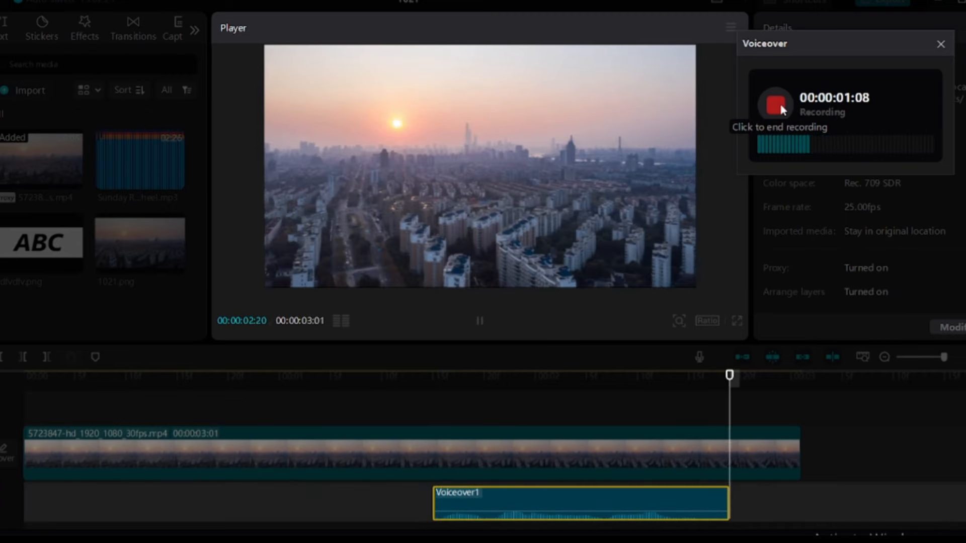
{"action": "left_click", "coordinate": [775, 117]}
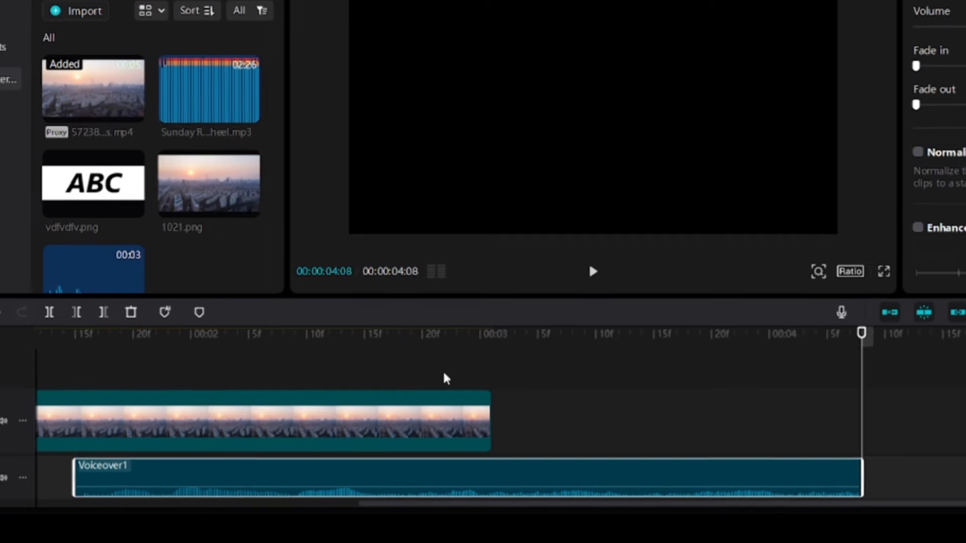
Step: Shift the recorded voiceover clip slightly earlier on the timeline and delete it from there
{"action": "scroll", "coordinate": [297, 399], "scroll_direction": "down", "scroll_amount": 2}
{"action": "left_click", "coordinate": [87, 335]}
{"action": "left_click_drag", "start_coordinate": [315, 432], "coordinate": [129, 423]}
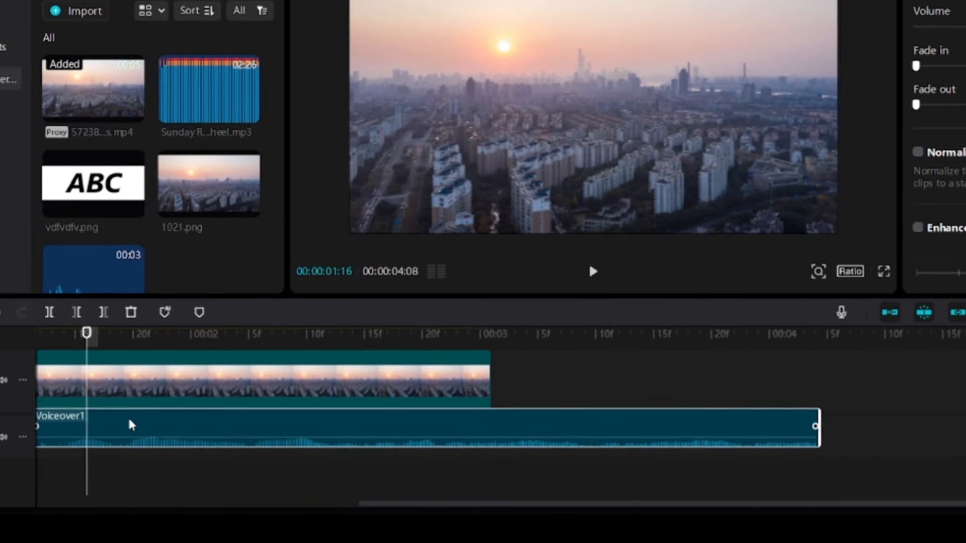
{"action": "left_click", "coordinate": [132, 313]}
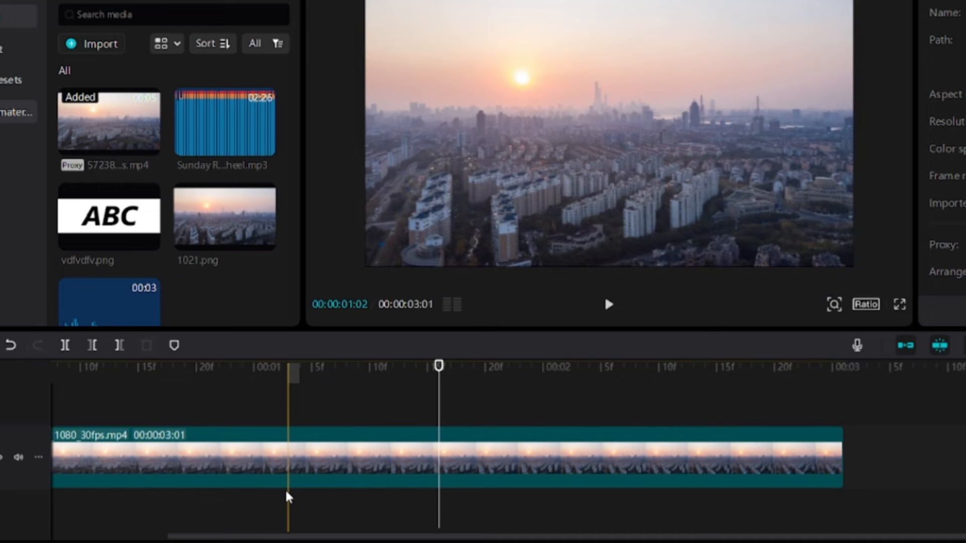
Step: Place Sunday Rain - Cheel.mp3 beneath the video clip from the timeline start and lower its volume to -11.0 dB
{"action": "left_click_drag", "start_coordinate": [220, 119], "coordinate": [97, 508]}
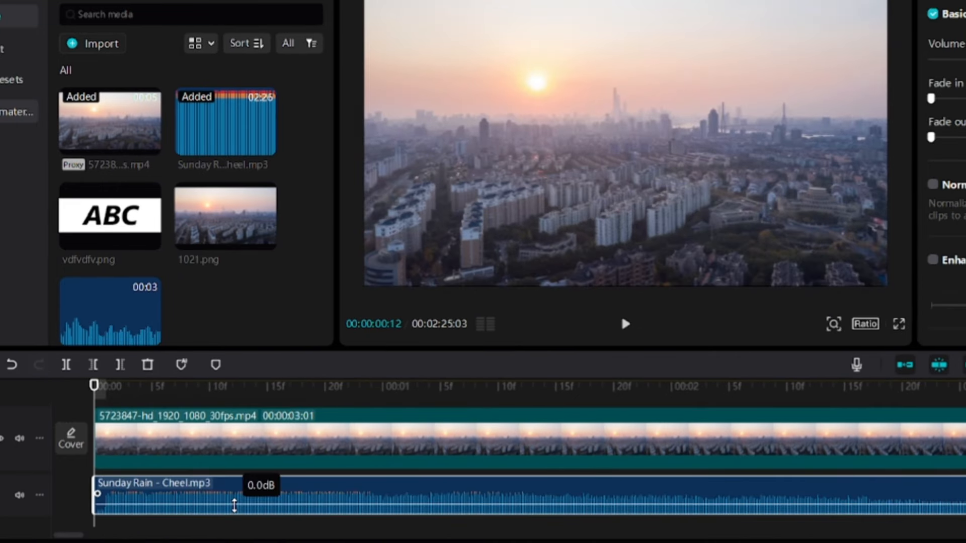
{"action": "left_click_drag", "start_coordinate": [233, 505], "coordinate": [231, 509]}
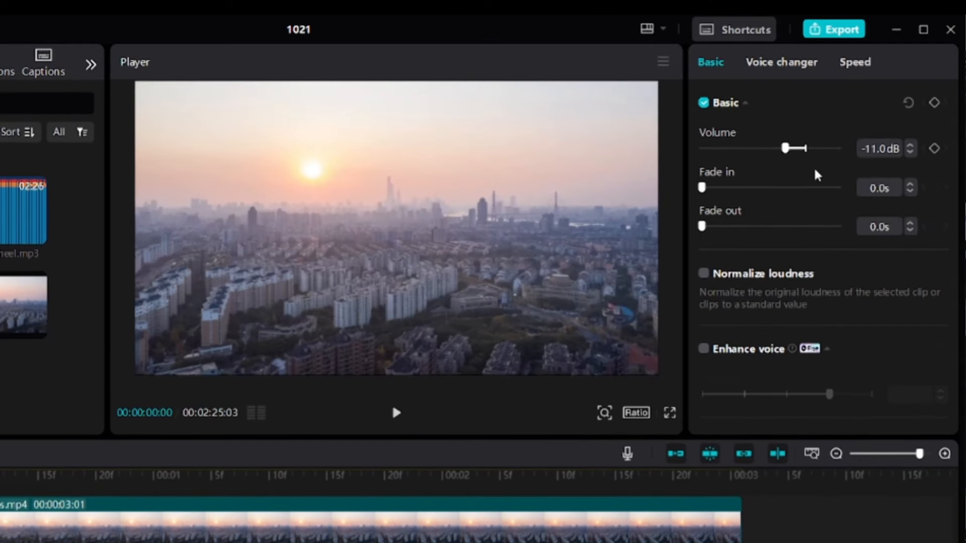
Step: Try a short fade-in on the Sunday Rain music clip and return it to 0.0 s
{"action": "left_click_drag", "start_coordinate": [704, 189], "coordinate": [716, 190]}
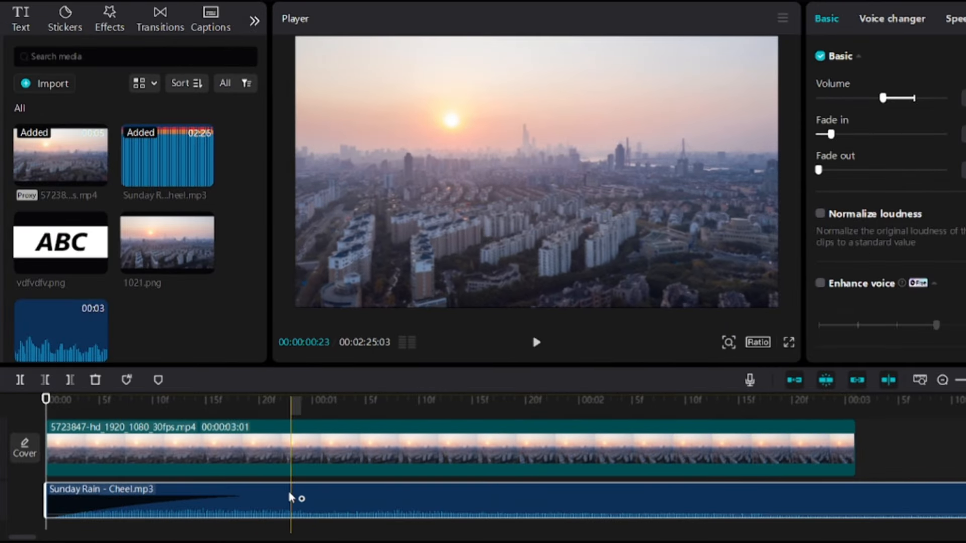
{"action": "left_click_drag", "start_coordinate": [300, 498], "coordinate": [17, 508]}
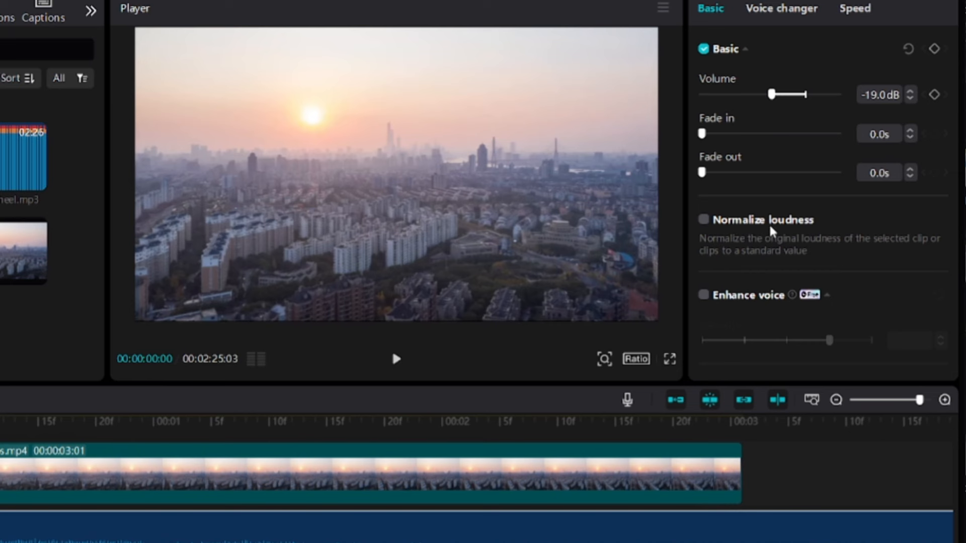
Step: Review the music clip's loudness, Enhance voice, Reduce noise and Vocal isolation options, and enable Channels with None
{"action": "scroll", "coordinate": [773, 232], "scroll_direction": "down", "scroll_amount": 2}
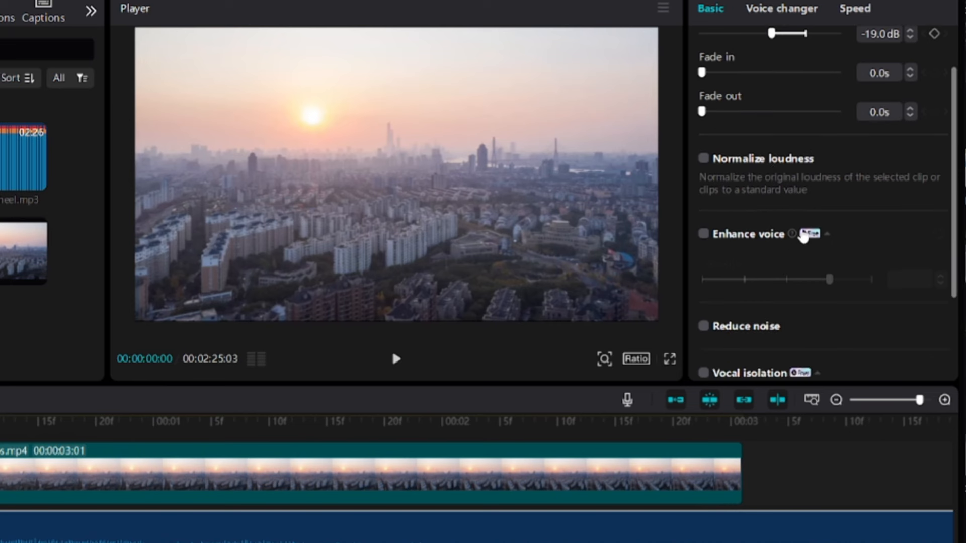
{"action": "mouse_move", "coordinate": [794, 240]}
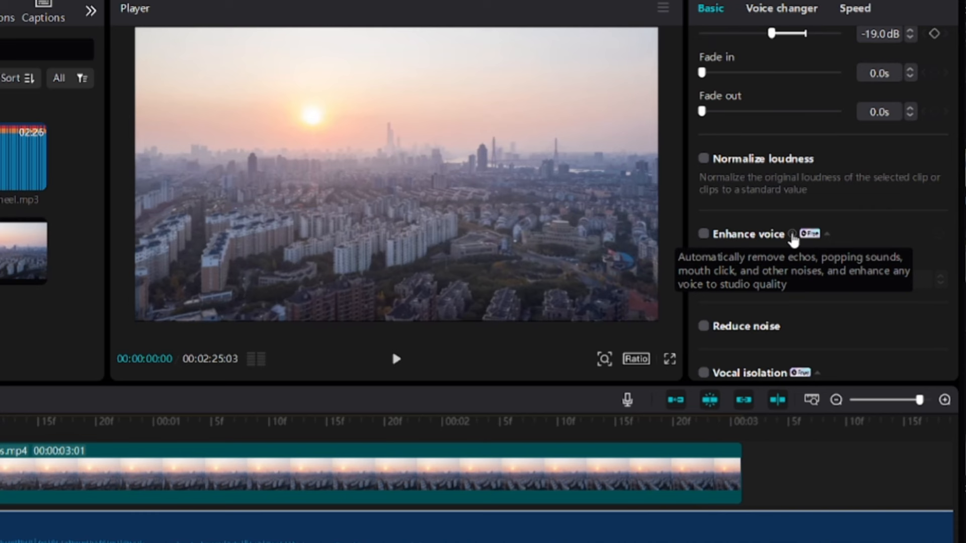
{"action": "scroll", "coordinate": [862, 287], "scroll_direction": "down", "scroll_amount": 2}
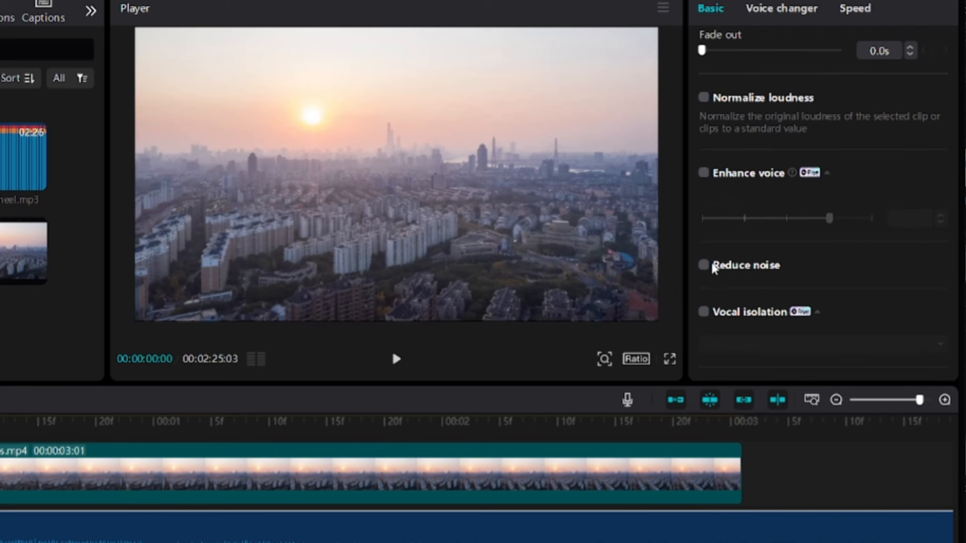
{"action": "scroll", "coordinate": [744, 325], "scroll_direction": "down", "scroll_amount": 2}
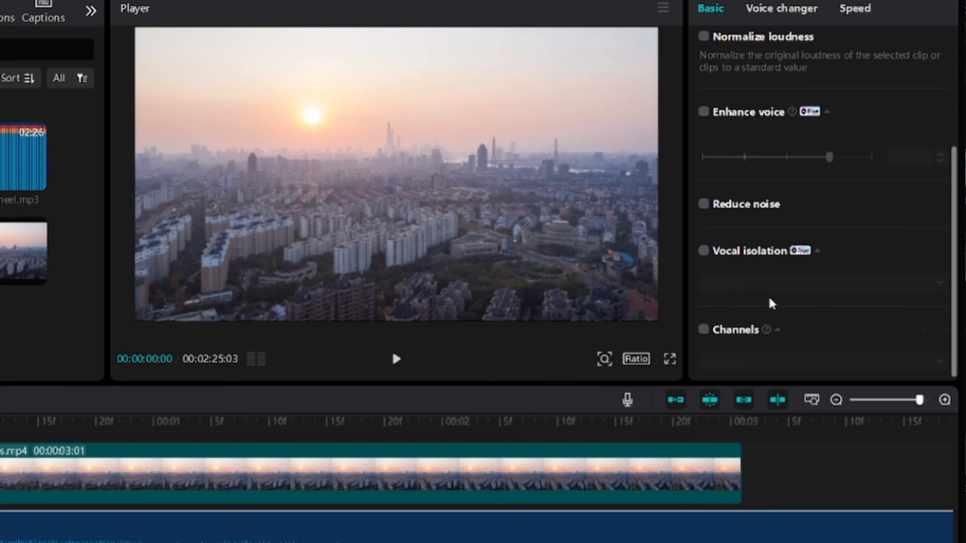
{"action": "scroll", "coordinate": [734, 332], "scroll_direction": "down", "scroll_amount": 1}
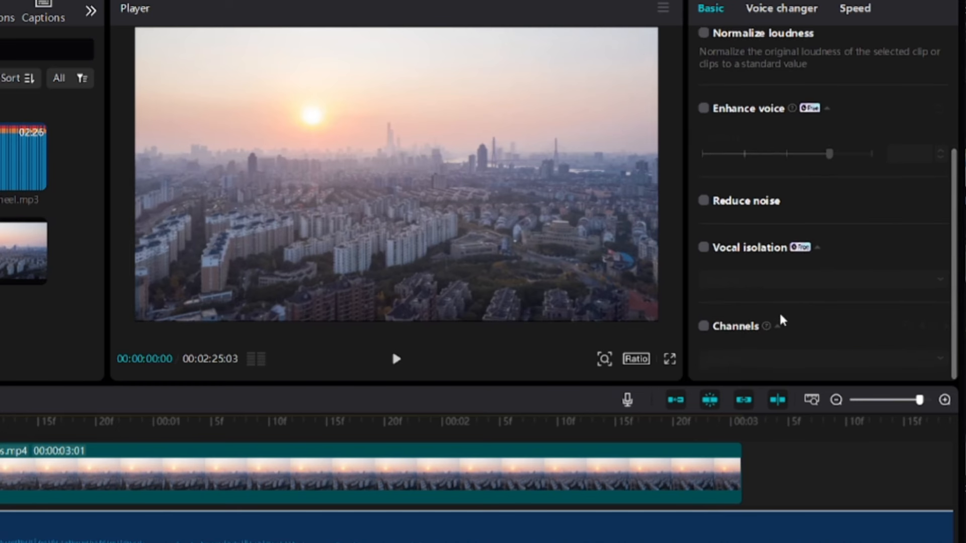
{"action": "left_click", "coordinate": [703, 327]}
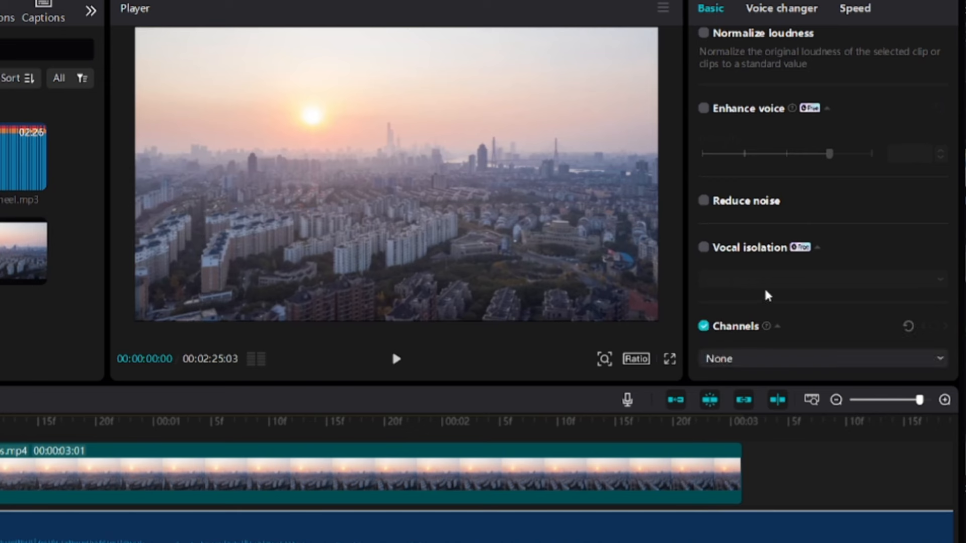
{"action": "left_click", "coordinate": [741, 360]}
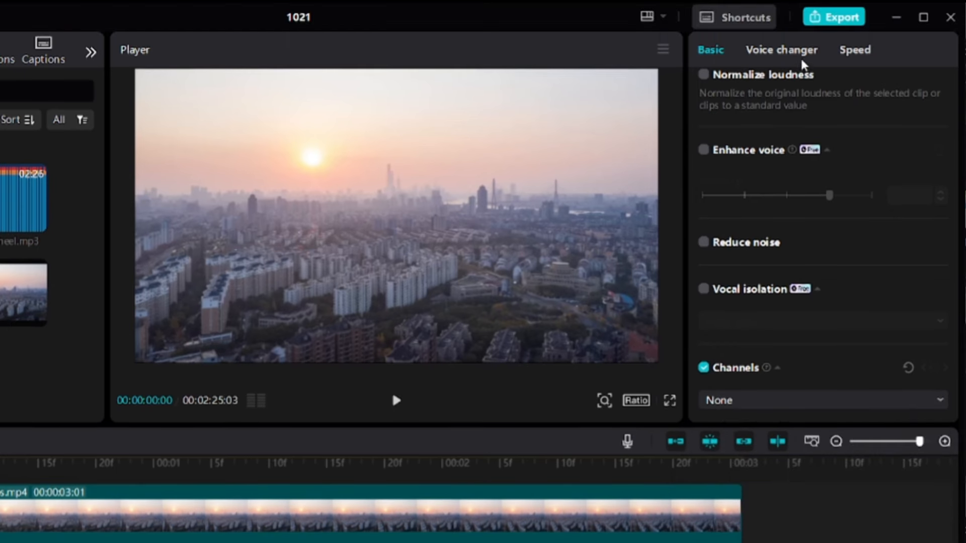
Step: Look through the voice changer's filters, characters and speech-to-song effects for the music clip, and open its speed settings
{"action": "left_click", "coordinate": [785, 23]}
{"action": "scroll", "coordinate": [818, 364], "scroll_direction": "down", "scroll_amount": 2}
{"action": "scroll", "coordinate": [830, 345], "scroll_direction": "up", "scroll_amount": 2}
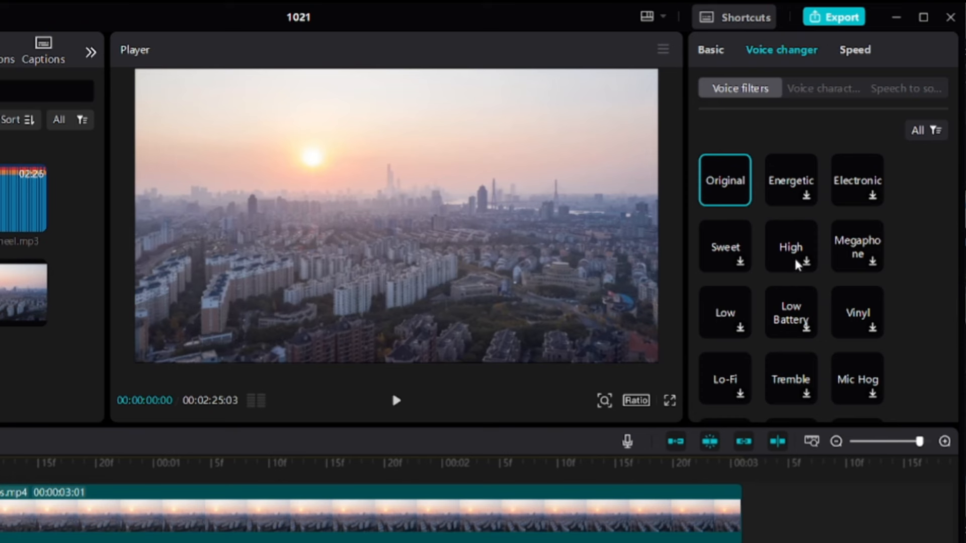
{"action": "left_click", "coordinate": [804, 101]}
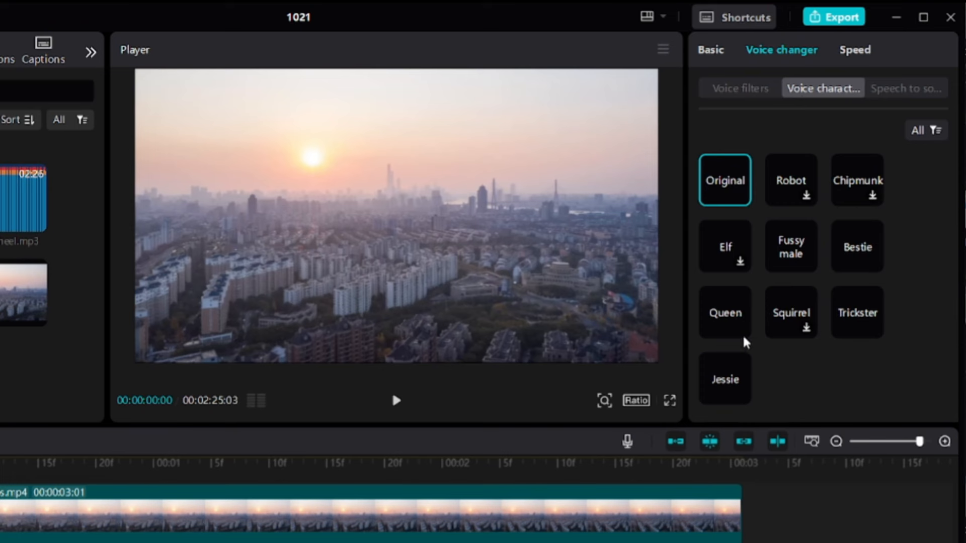
{"action": "left_click", "coordinate": [895, 92]}
{"action": "left_click", "coordinate": [801, 93]}
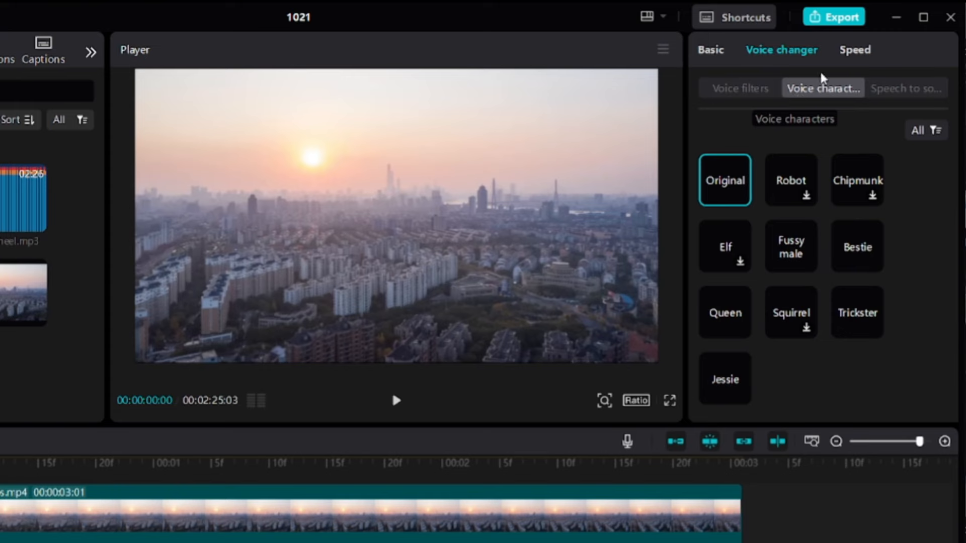
{"action": "left_click", "coordinate": [848, 54]}
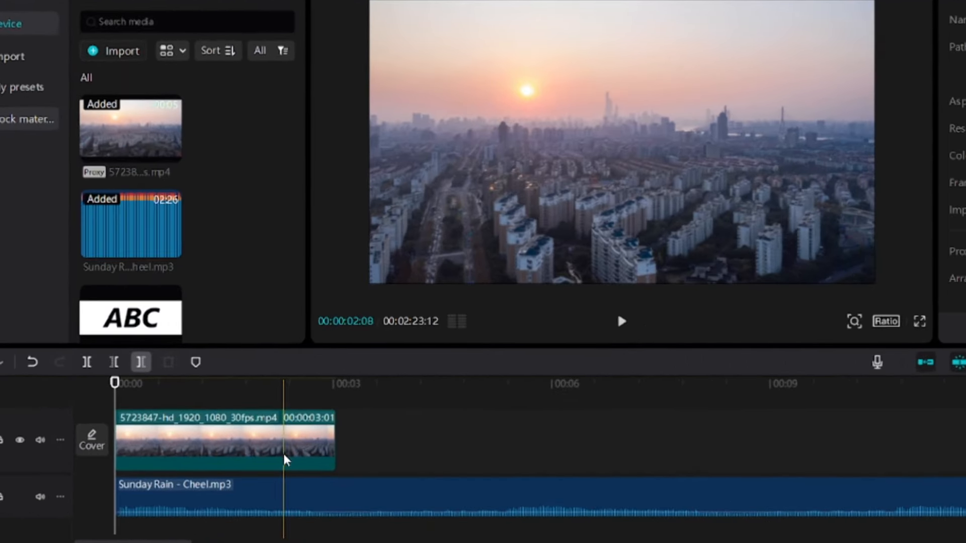
Step: Deactivate the city video clip, and toggle the Sunday Rain music clip off and on again
{"action": "left_click", "coordinate": [218, 442]}
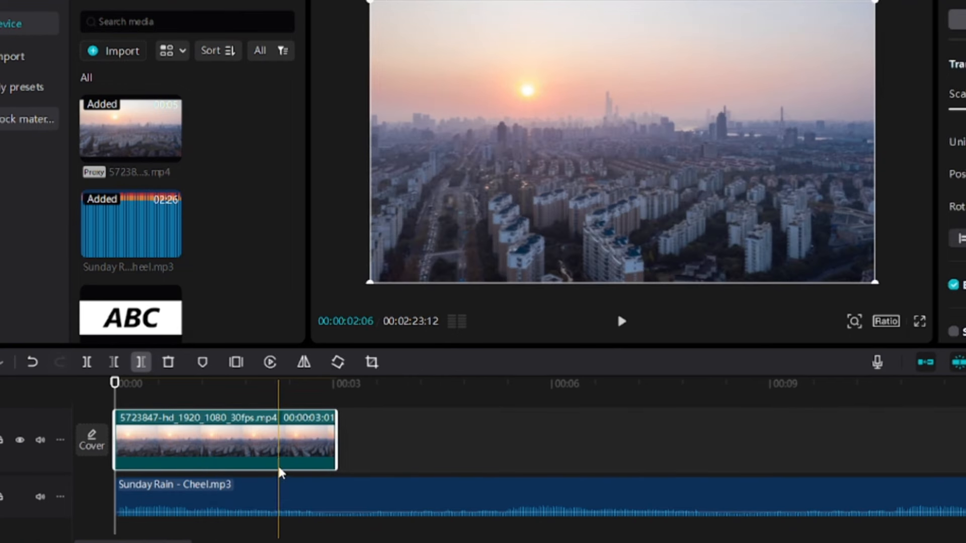
{"action": "key", "text": "v"}
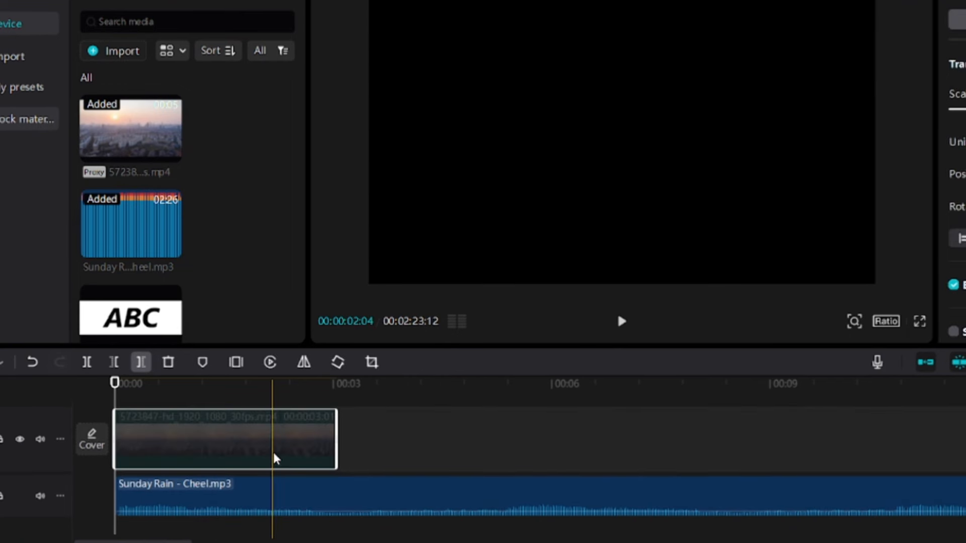
{"action": "left_click", "coordinate": [285, 500]}
{"action": "key", "text": "v"}
{"action": "key", "text": "v"}
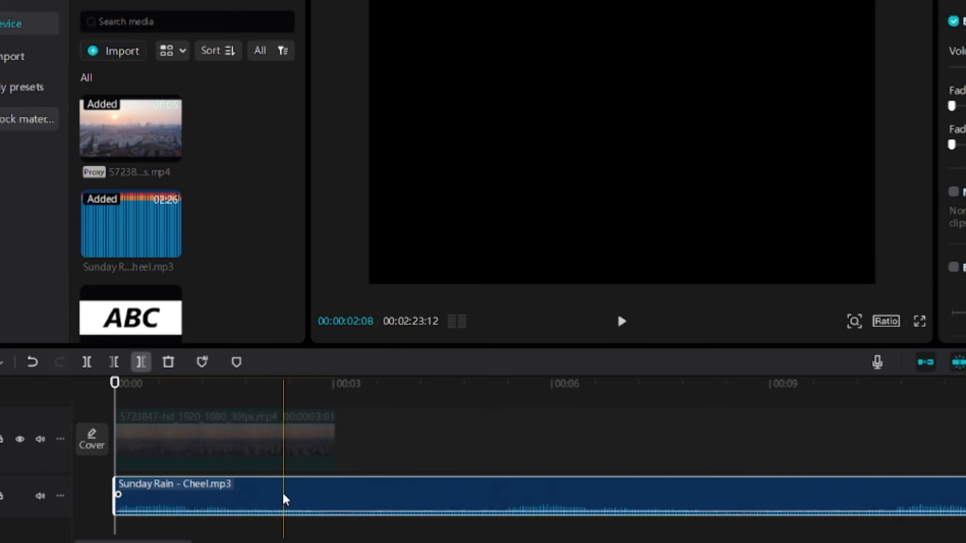
Step: Reactivate the city video clip and view the Deactivate clip option among its commands
{"action": "left_click", "coordinate": [302, 433]}
{"action": "key", "text": "v"}
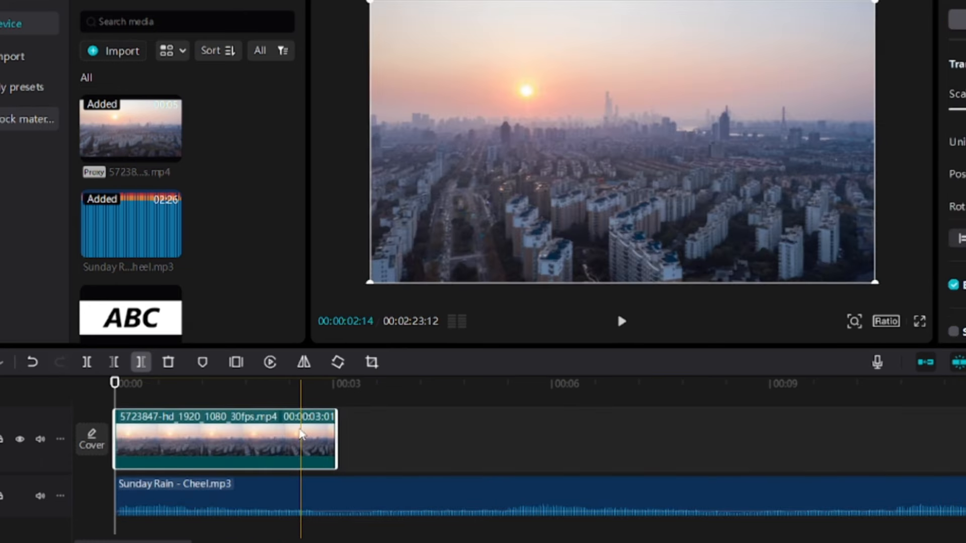
{"action": "right_click", "coordinate": [294, 449]}
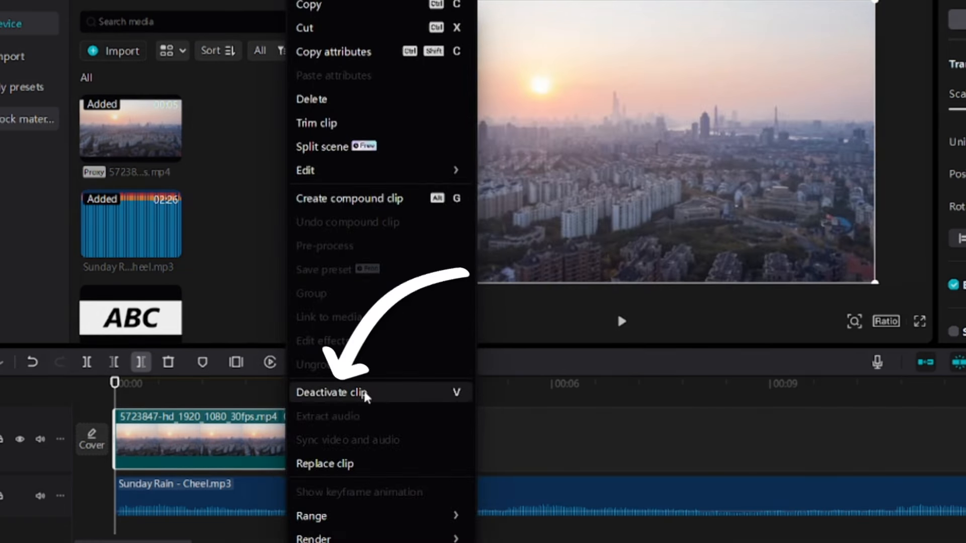
{"action": "left_click", "coordinate": [237, 461]}
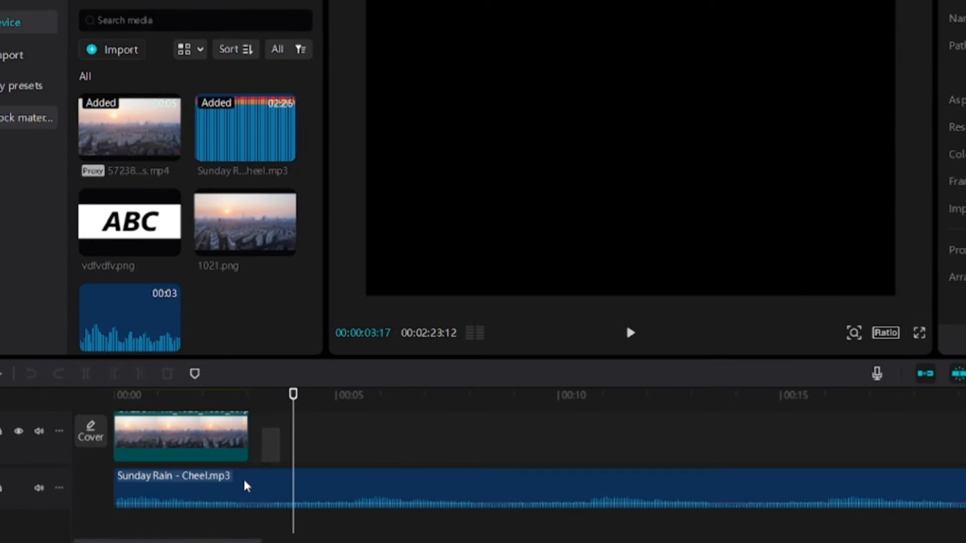
Step: Group the selected city video clip and Sunday Rain music clip together on the timeline
{"action": "left_click", "coordinate": [168, 492]}
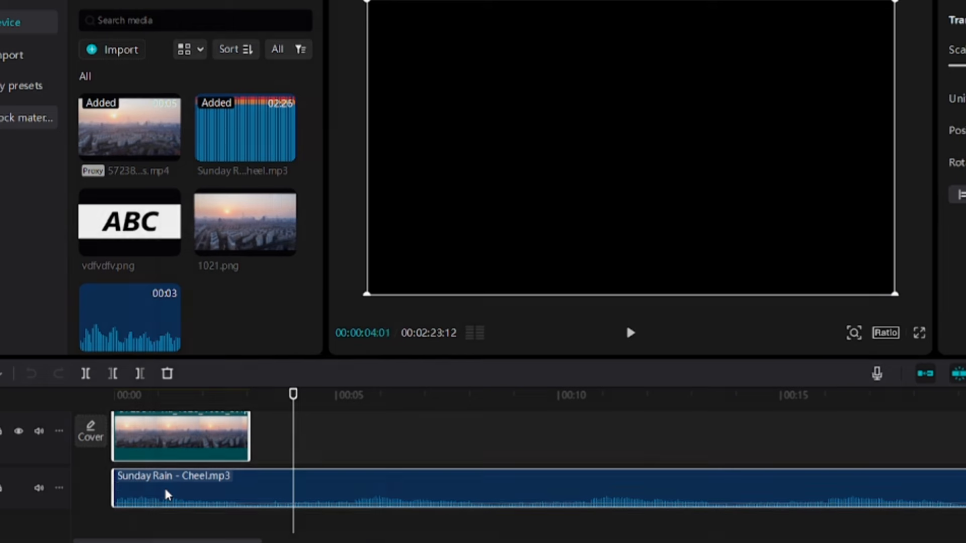
{"action": "right_click", "coordinate": [168, 494]}
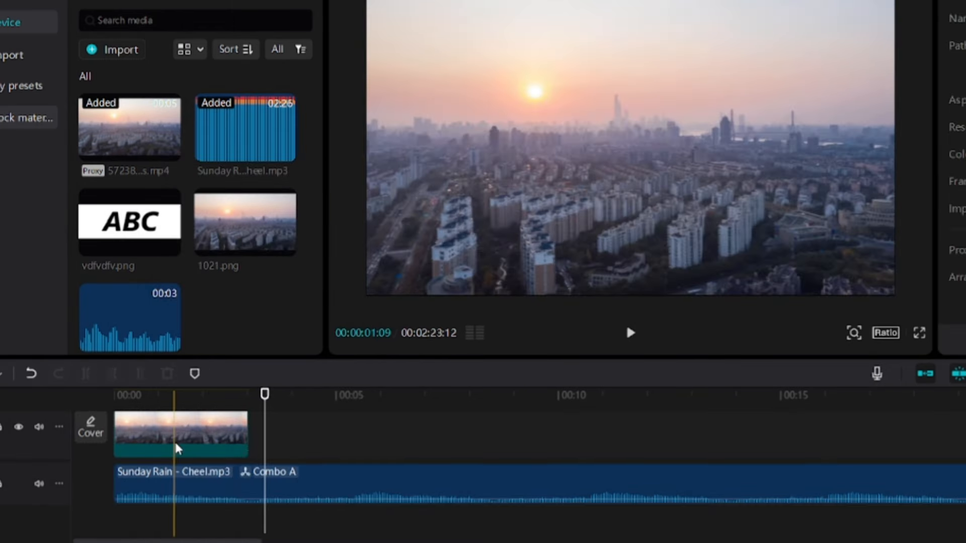
Step: Ungroup the city video clip and the Sunday Rain music clip
{"action": "left_click", "coordinate": [181, 446]}
{"action": "mouse_move", "coordinate": [183, 447]}
{"action": "left_mouse_down"}
{"action": "mouse_move", "coordinate": [229, 445]}
{"action": "mouse_move", "coordinate": [177, 441]}
{"action": "left_mouse_up"}
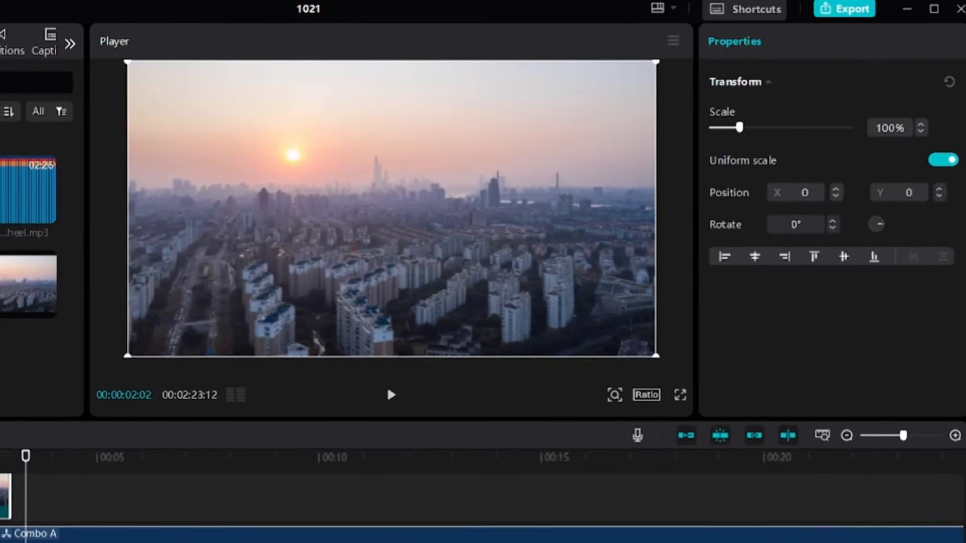
{"action": "right_click", "coordinate": [207, 439]}
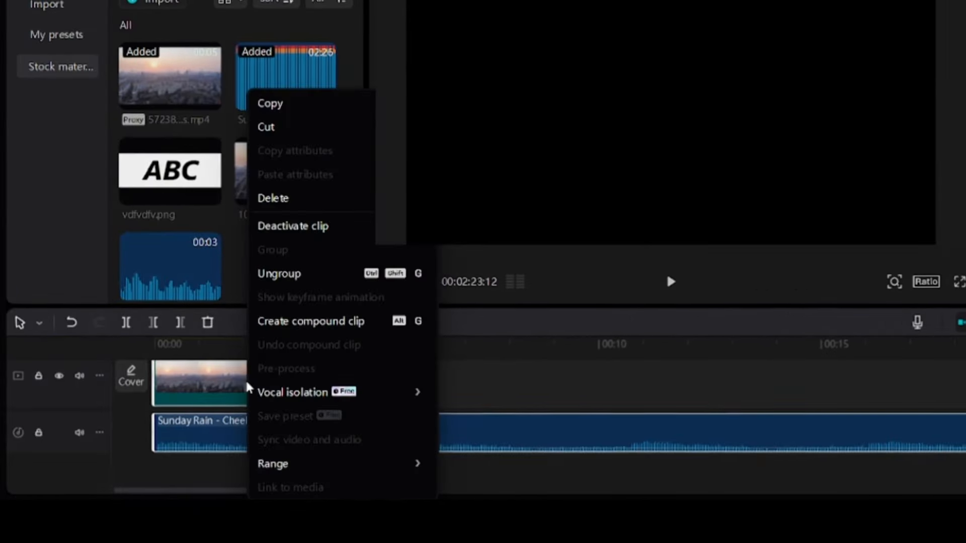
{"action": "left_click", "coordinate": [271, 279]}
Step: Place the vdfvdfv.png image directly after the city video clip on the main track
{"action": "left_click_drag", "start_coordinate": [194, 194], "coordinate": [299, 387]}
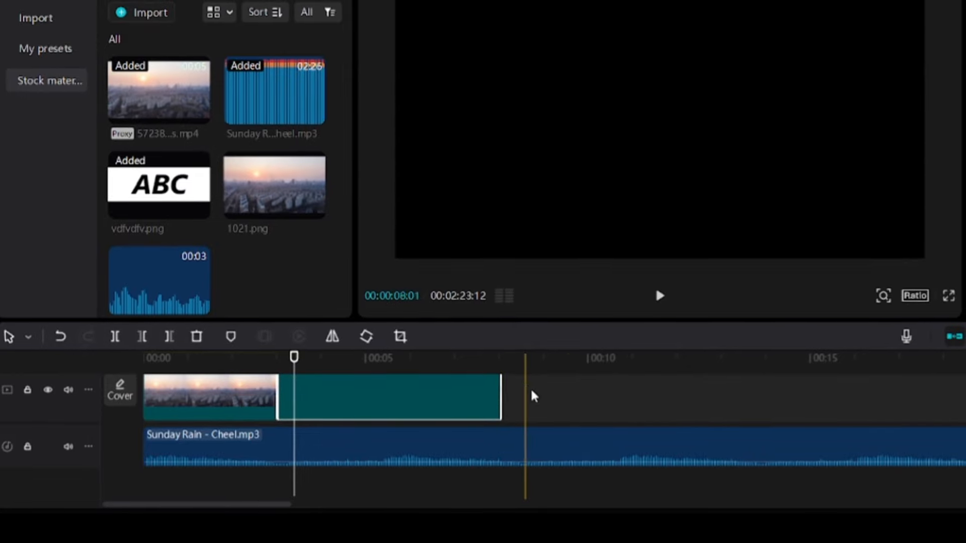
{"action": "left_click_drag", "start_coordinate": [566, 386], "coordinate": [199, 399]}
{"action": "scroll", "coordinate": [289, 450], "scroll_direction": "up", "scroll_amount": 1}
{"action": "left_click", "coordinate": [336, 427]}
{"action": "left_click_drag", "start_coordinate": [393, 205], "coordinate": [449, 185]}
{"action": "left_click", "coordinate": [572, 416]}
Step: Combine the city video clip and the vdfvdfv.png clip into a compound clip
{"action": "left_click_drag", "start_coordinate": [569, 422], "coordinate": [198, 433]}
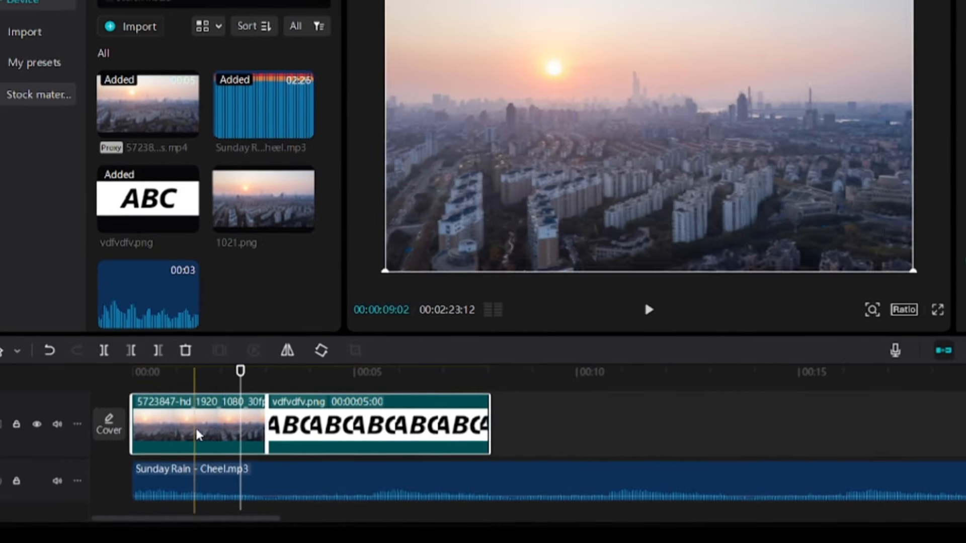
{"action": "right_click", "coordinate": [198, 434]}
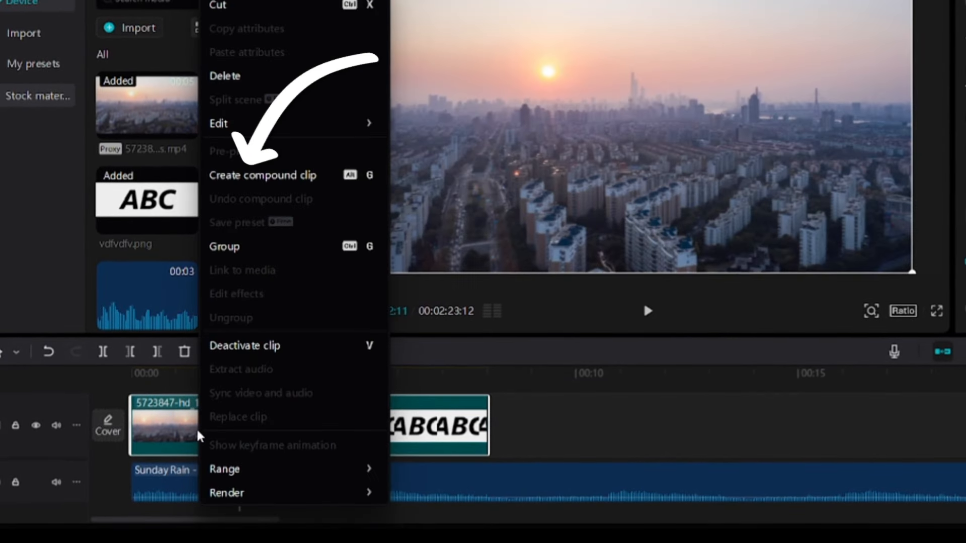
{"action": "left_click", "coordinate": [288, 185]}
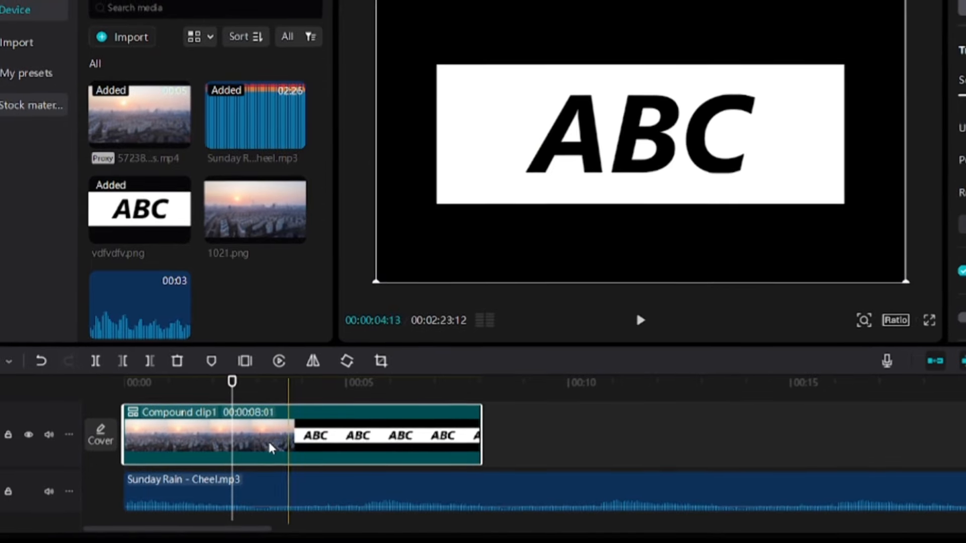
Step: Preview the compound clip and open it to inspect the separate video and image clips inside
{"action": "left_click_drag", "start_coordinate": [269, 443], "coordinate": [285, 453]}
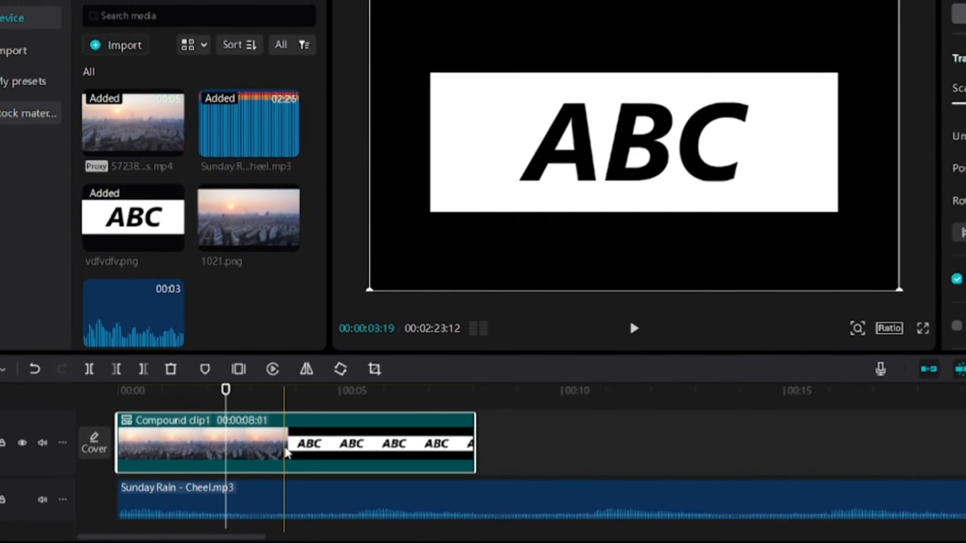
{"action": "left_click", "coordinate": [169, 397]}
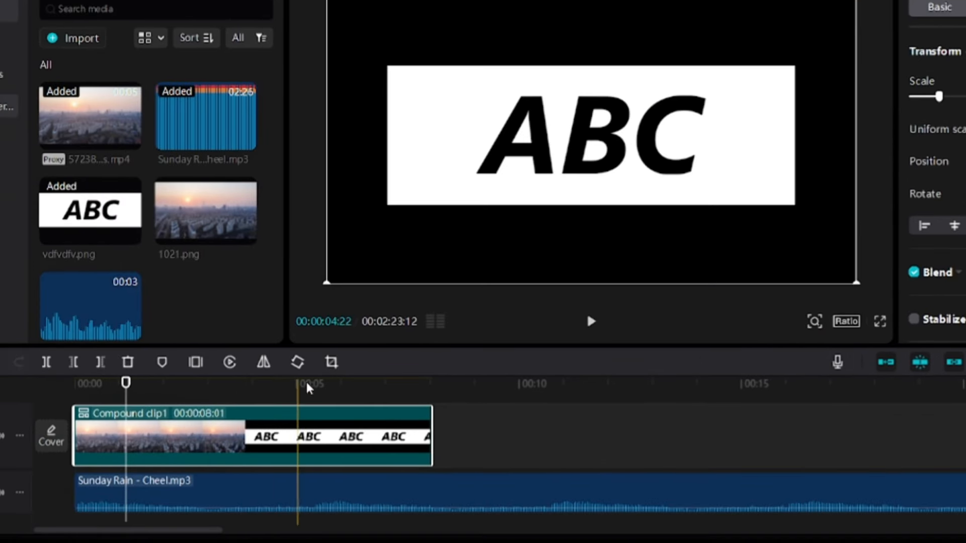
{"action": "left_click", "coordinate": [314, 385]}
{"action": "left_click_drag", "start_coordinate": [314, 385], "coordinate": [301, 387]}
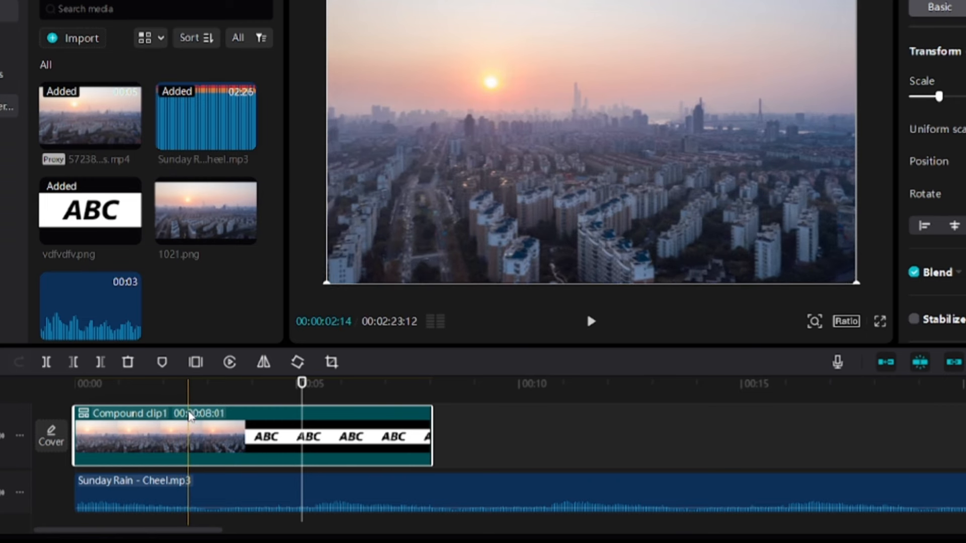
{"action": "double_click", "coordinate": [190, 416]}
{"action": "left_click", "coordinate": [276, 453]}
{"action": "left_click_drag", "start_coordinate": [276, 452], "coordinate": [256, 453]}
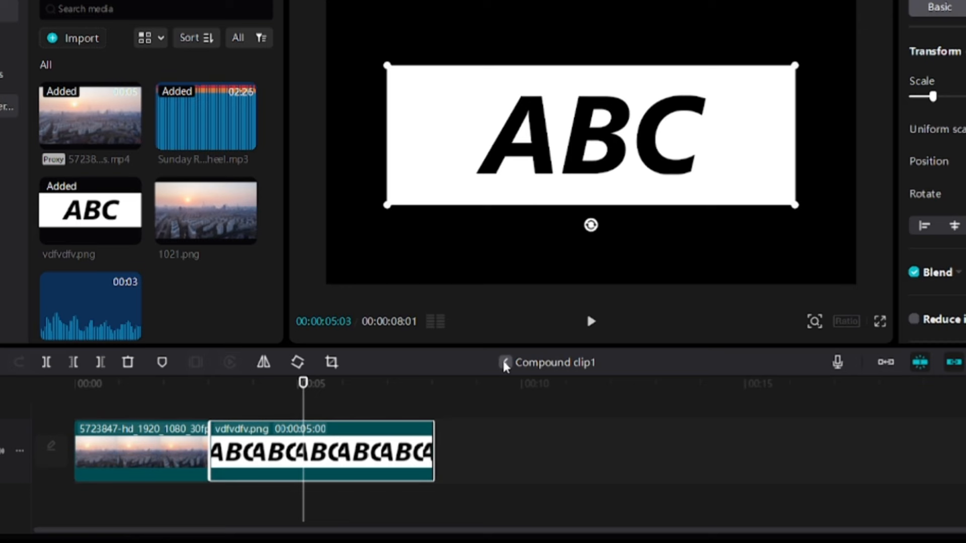
Step: Return to the main timeline and undo the compound clip to restore its separate clips
{"action": "left_click", "coordinate": [504, 363]}
{"action": "right_click", "coordinate": [196, 442]}
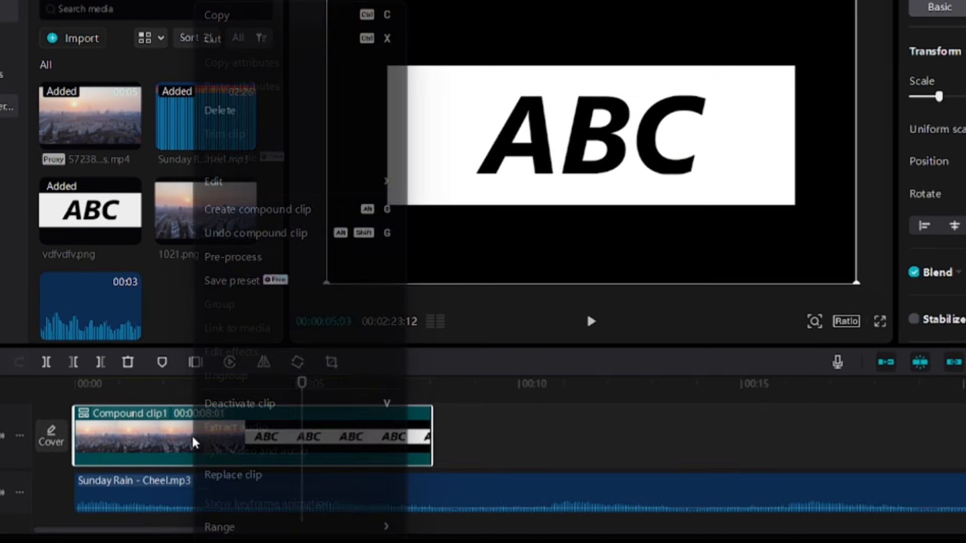
{"action": "left_click", "coordinate": [216, 232]}
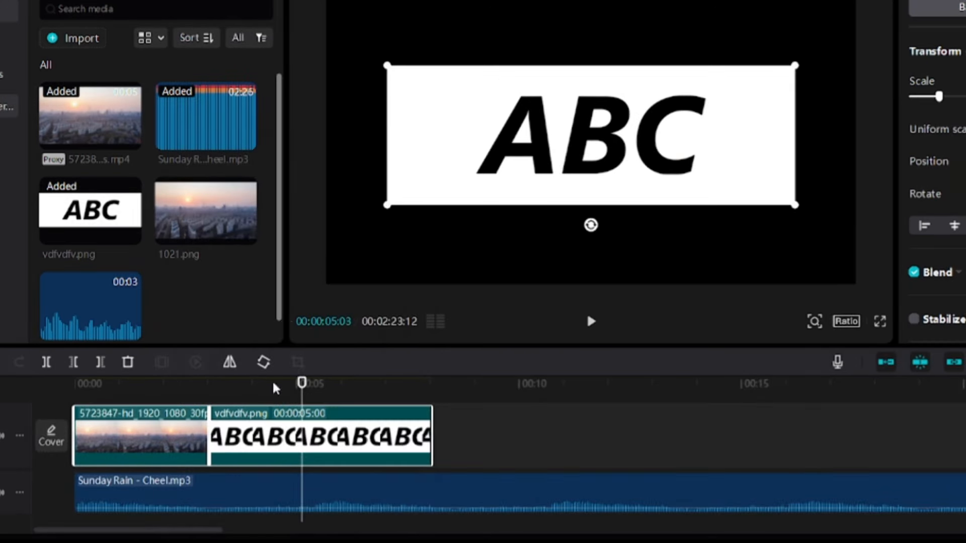
Step: Replace the city video clip on the timeline with the vdfvdfv.png image
{"action": "left_click", "coordinate": [185, 438]}
{"action": "left_click_drag", "start_coordinate": [74, 231], "coordinate": [117, 432]}
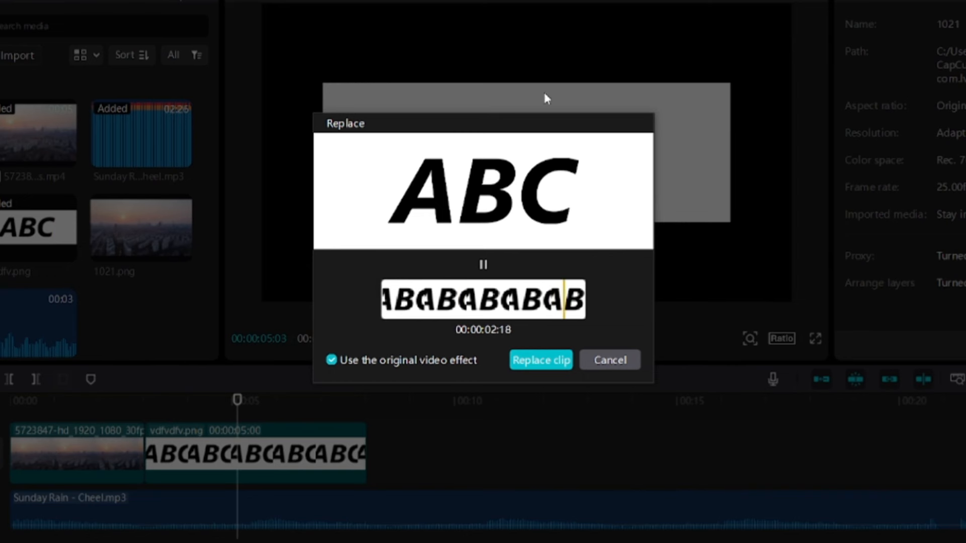
{"action": "left_click", "coordinate": [552, 364]}
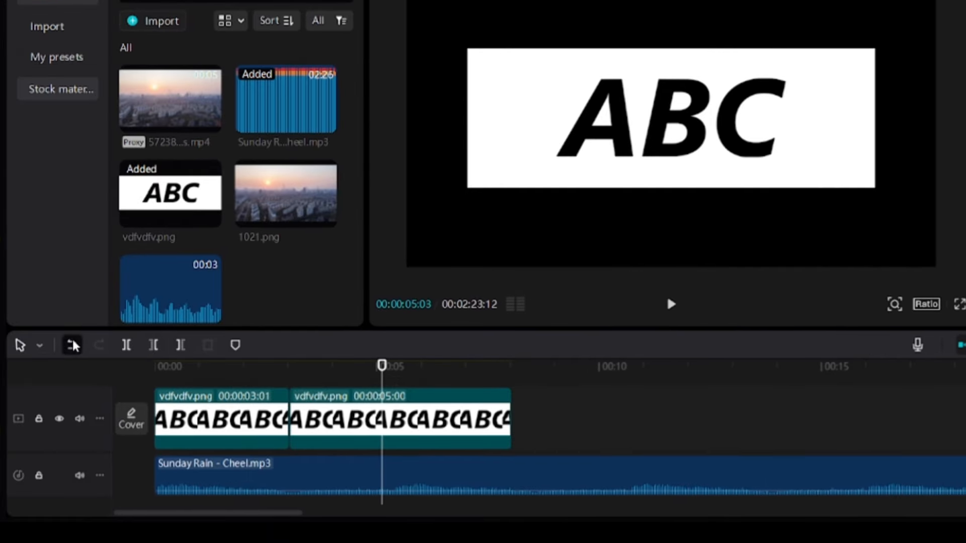
Step: Undo the clip replacement and delete the vdfvdfv.png clip from the timeline
{"action": "left_click", "coordinate": [72, 345]}
{"action": "left_click", "coordinate": [208, 345]}
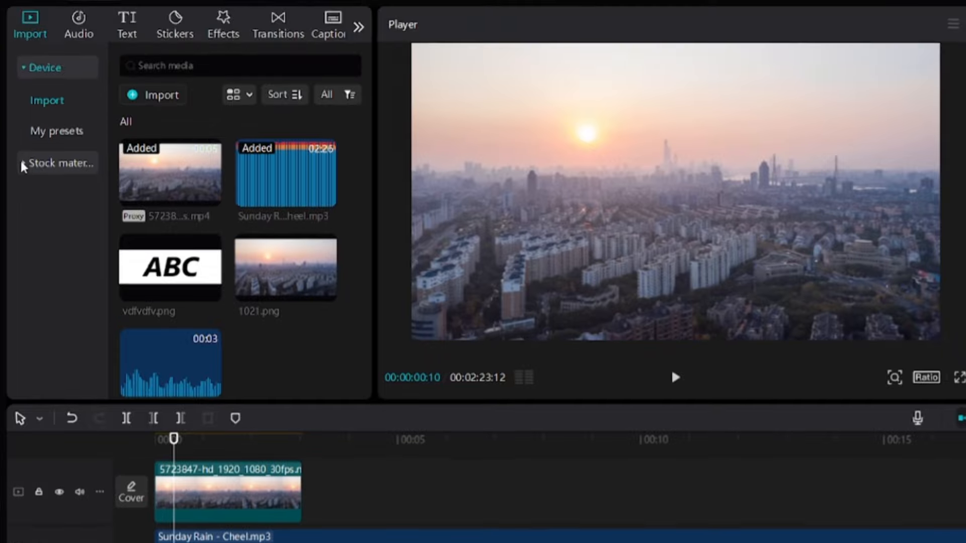
Step: Look through the stock material categories, including Trending, Green Screen and Background
{"action": "left_click", "coordinate": [23, 90]}
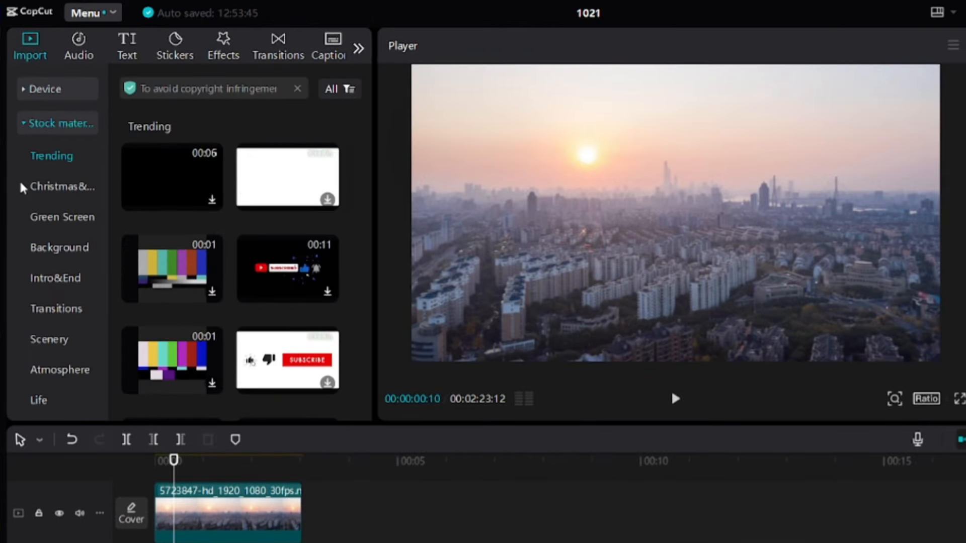
{"action": "left_click", "coordinate": [65, 186]}
{"action": "left_click", "coordinate": [76, 217]}
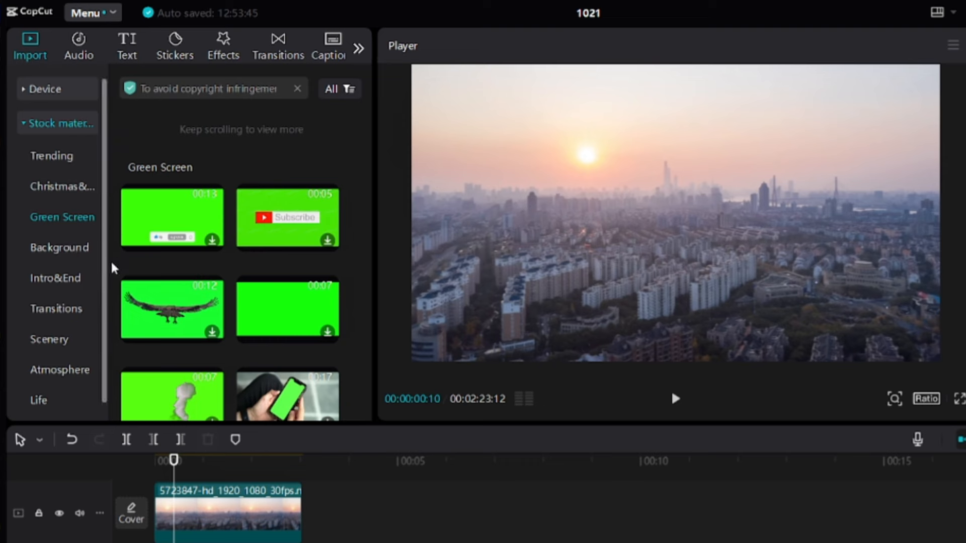
{"action": "scroll", "coordinate": [203, 332], "scroll_direction": "down", "scroll_amount": 3}
{"action": "scroll", "coordinate": [287, 308], "scroll_direction": "down", "scroll_amount": 3}
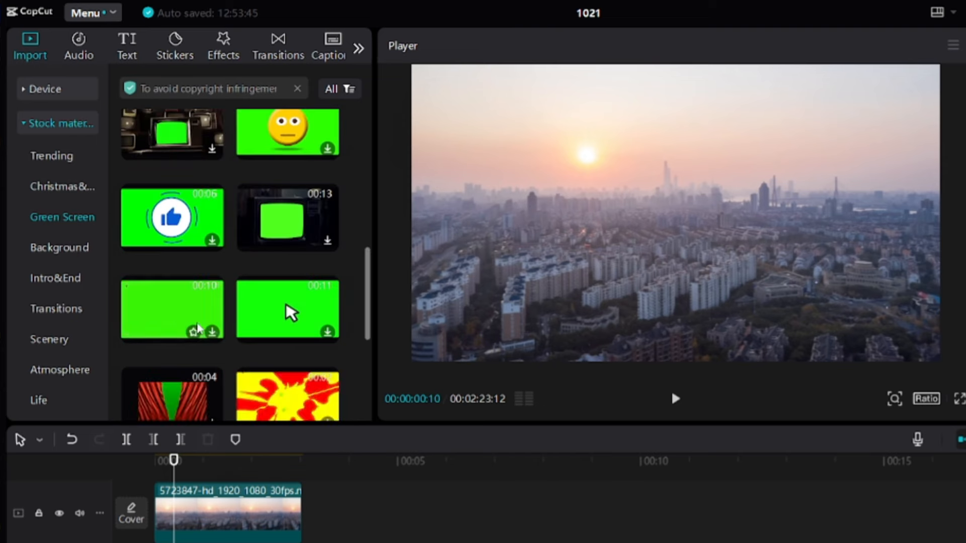
{"action": "scroll", "coordinate": [289, 308], "scroll_direction": "up", "scroll_amount": 5}
{"action": "left_click", "coordinate": [75, 254]}
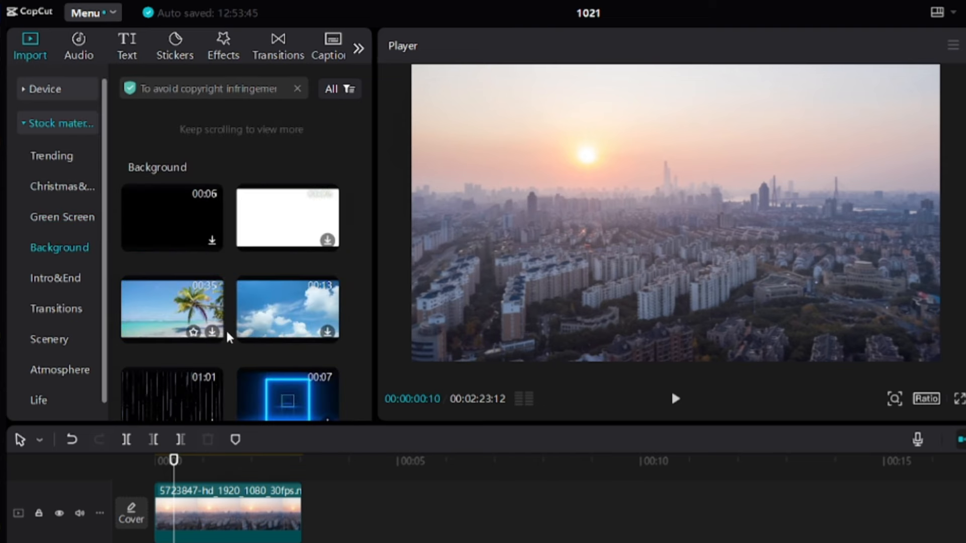
{"action": "scroll", "coordinate": [210, 317], "scroll_direction": "down", "scroll_amount": 5}
{"action": "scroll", "coordinate": [122, 352], "scroll_direction": "up", "scroll_amount": 6}
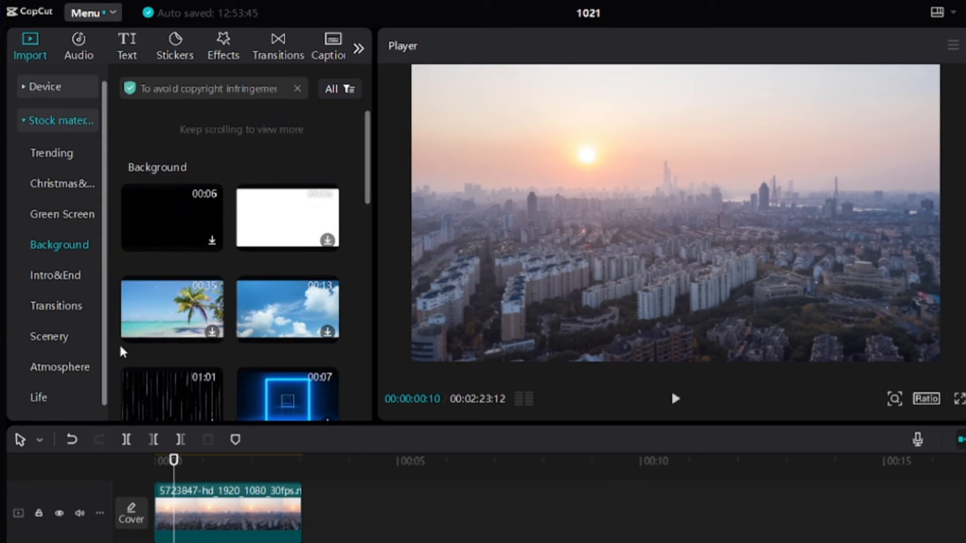
Step: Try the Life category's airplane take-off stock video after the city clip on the timeline and delete it
{"action": "left_click", "coordinate": [39, 397]}
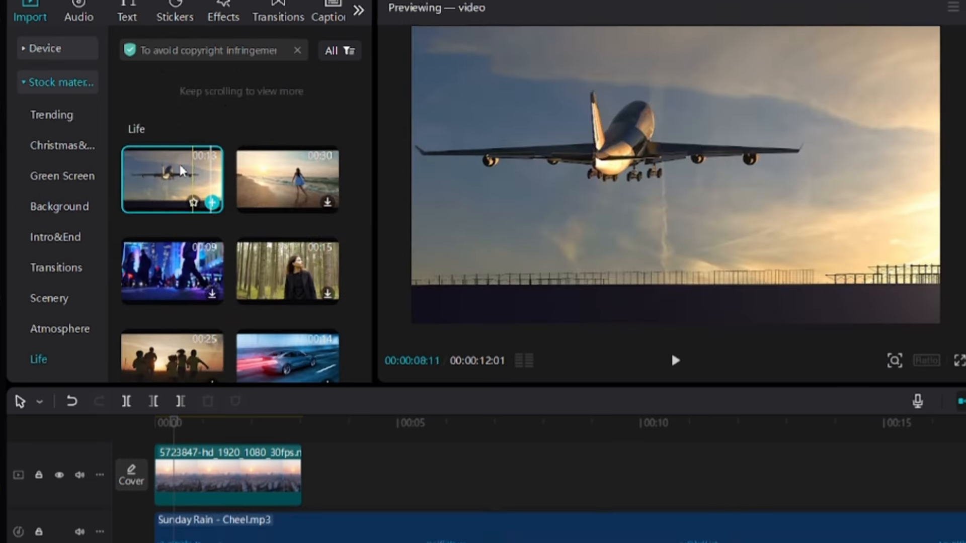
{"action": "left_click_drag", "start_coordinate": [191, 214], "coordinate": [313, 492]}
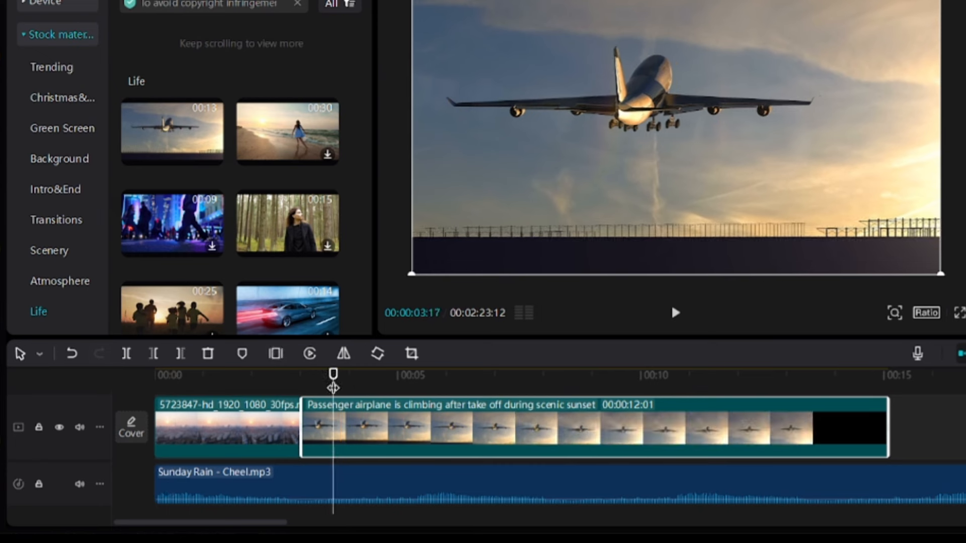
{"action": "left_click", "coordinate": [676, 314]}
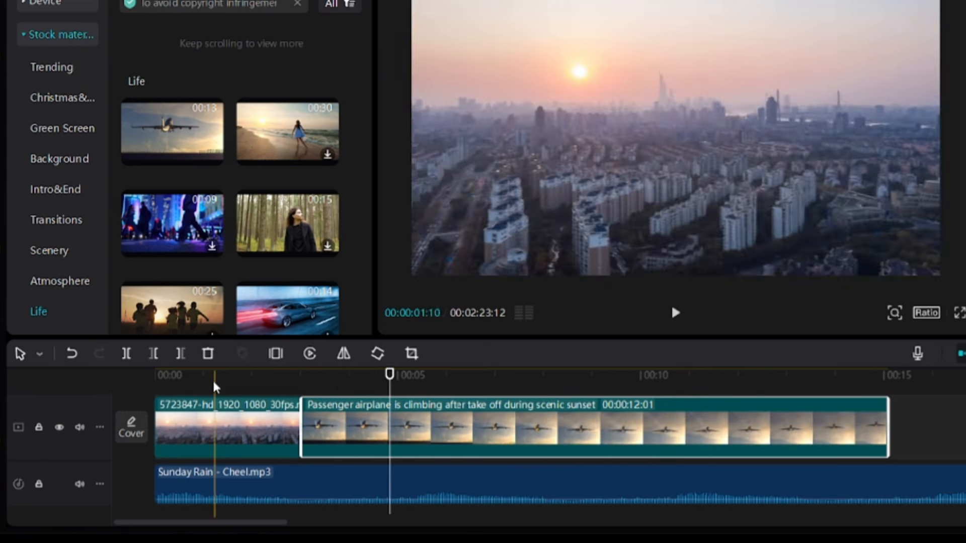
{"action": "left_click", "coordinate": [208, 353]}
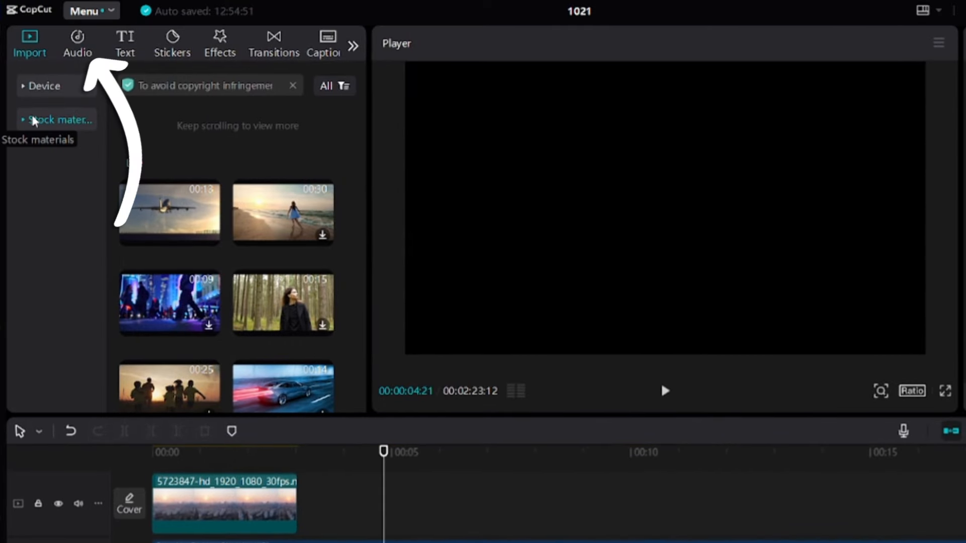
Step: Look through the audio library's music, sound effects, copyright check, audio extraction and TikTok sounds sections
{"action": "left_click", "coordinate": [79, 23]}
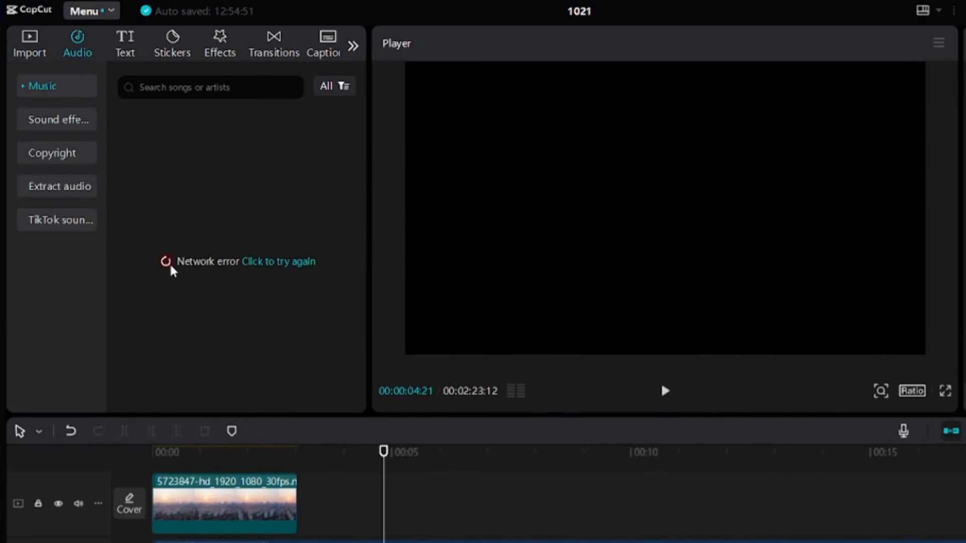
{"action": "left_click", "coordinate": [50, 121]}
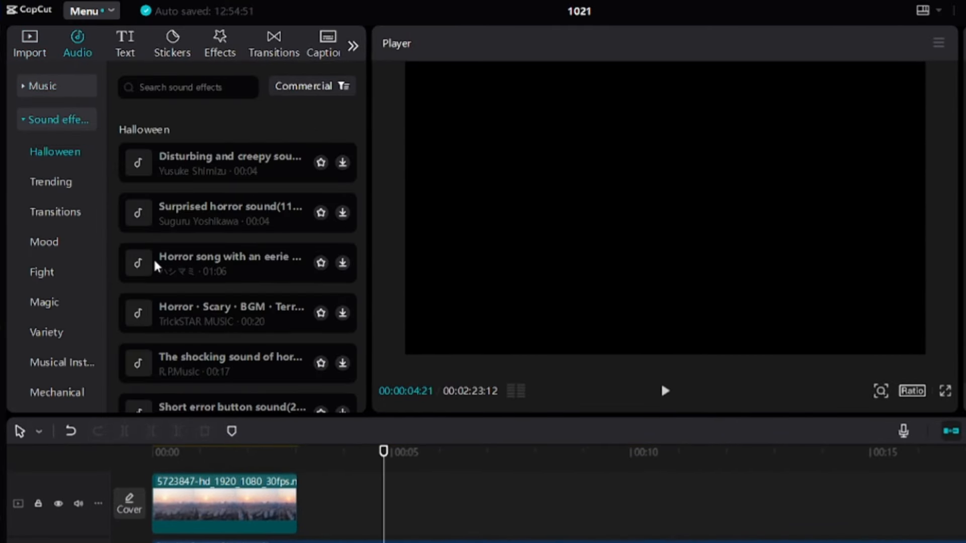
{"action": "scroll", "coordinate": [157, 264], "scroll_direction": "down", "scroll_amount": 10}
{"action": "scroll", "coordinate": [157, 264], "scroll_direction": "up", "scroll_amount": 10}
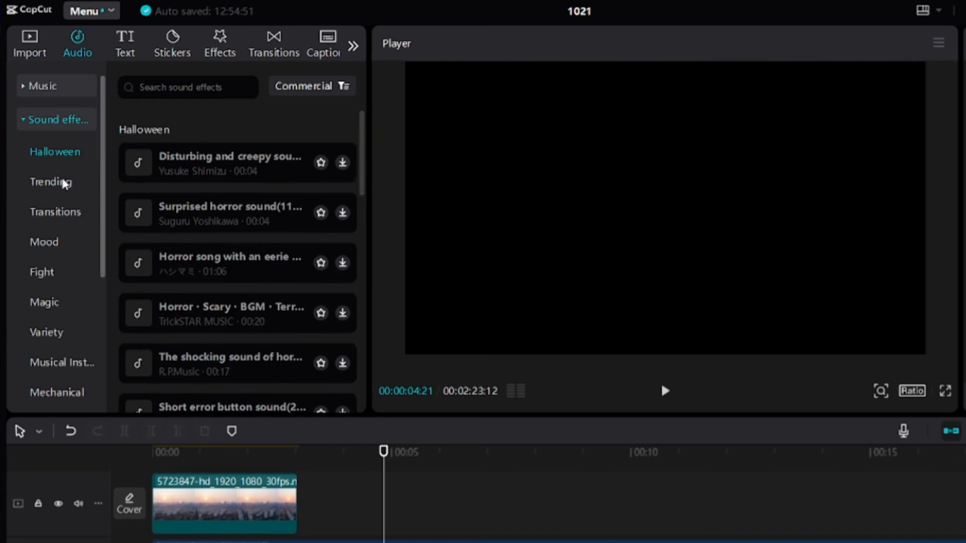
{"action": "left_click", "coordinate": [61, 179]}
{"action": "left_click", "coordinate": [23, 120]}
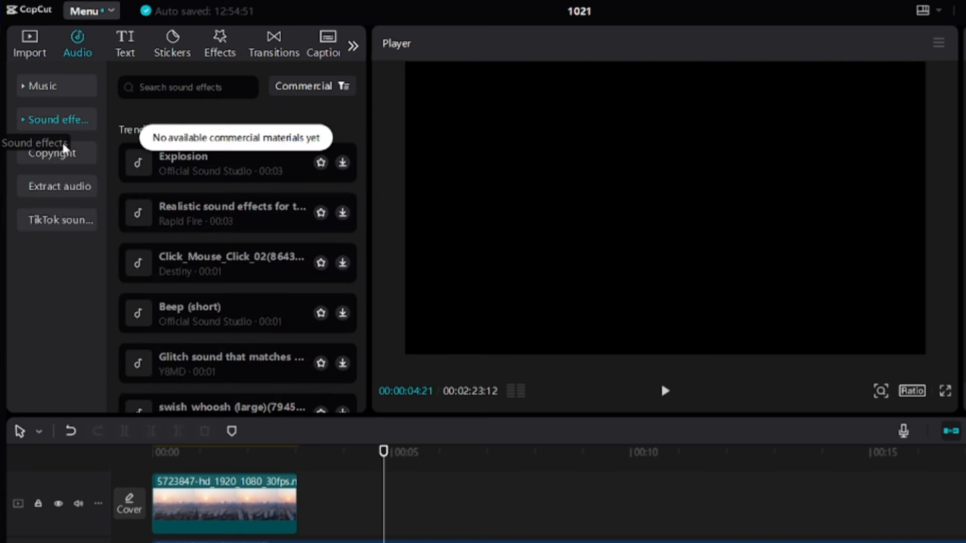
{"action": "left_click", "coordinate": [73, 161]}
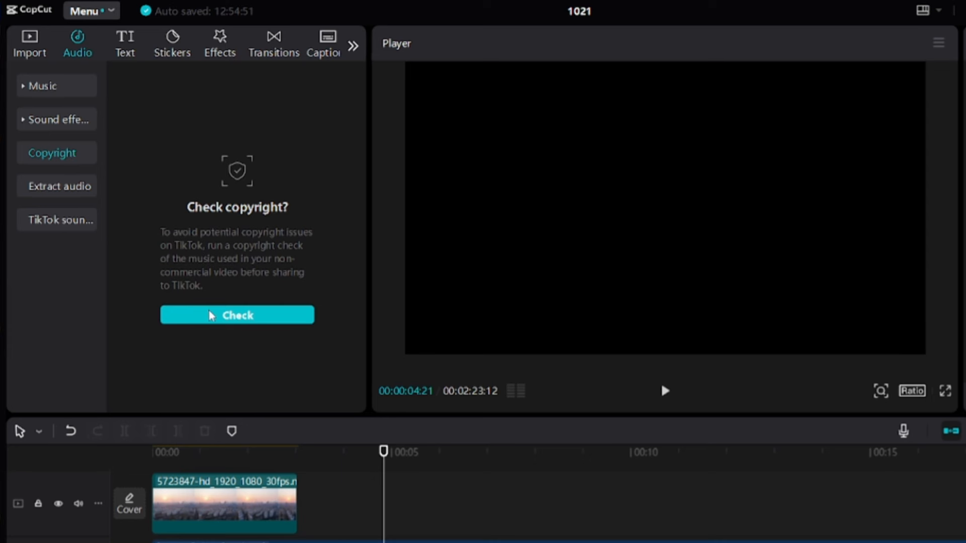
{"action": "left_click", "coordinate": [60, 187]}
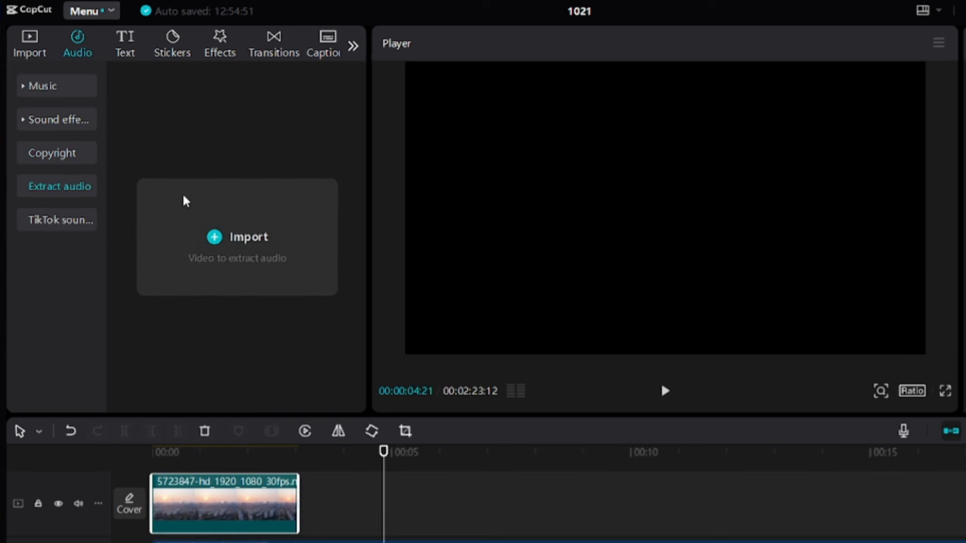
{"action": "left_click", "coordinate": [65, 222]}
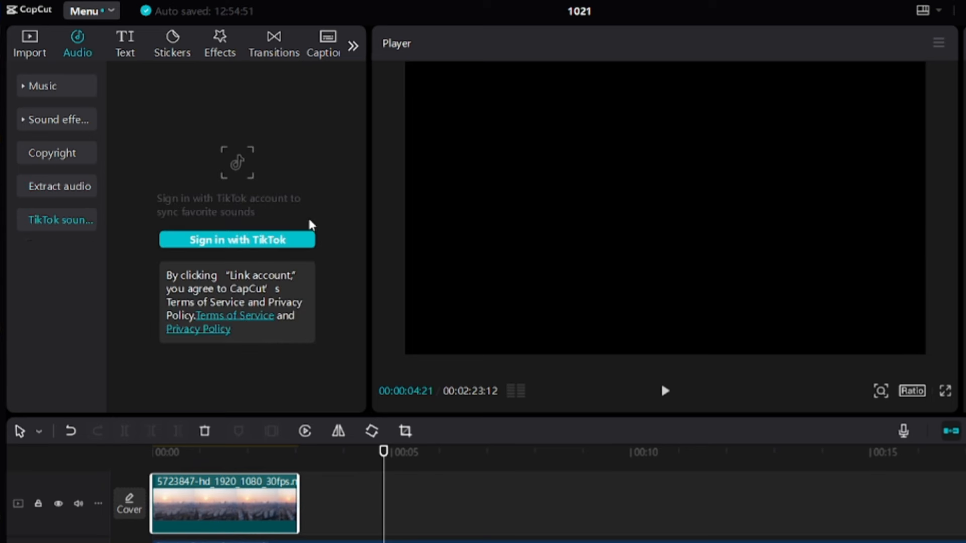
Step: Add a default text clip above the city video clip at the start of the timeline
{"action": "left_click", "coordinate": [125, 45]}
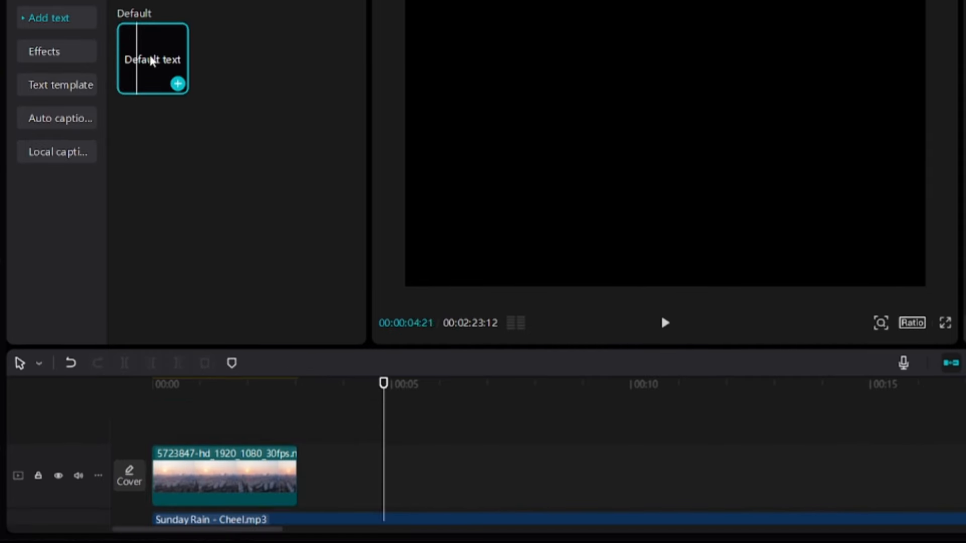
{"action": "left_click_drag", "start_coordinate": [151, 61], "coordinate": [164, 391]}
{"action": "left_click", "coordinate": [164, 391]}
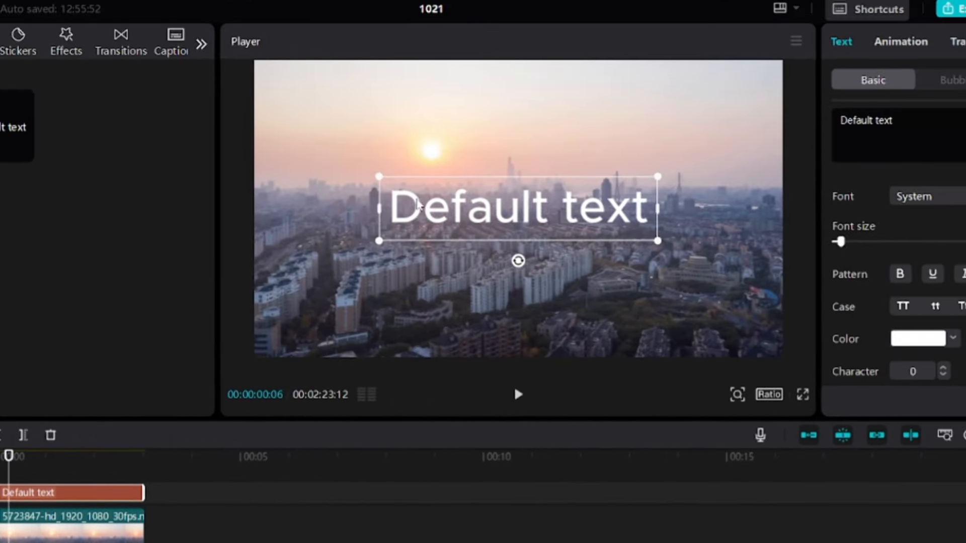
Step: Try the rotation handle of the Default text in the preview and enlarge the text slightly
{"action": "left_click_drag", "start_coordinate": [519, 260], "coordinate": [520, 302]}
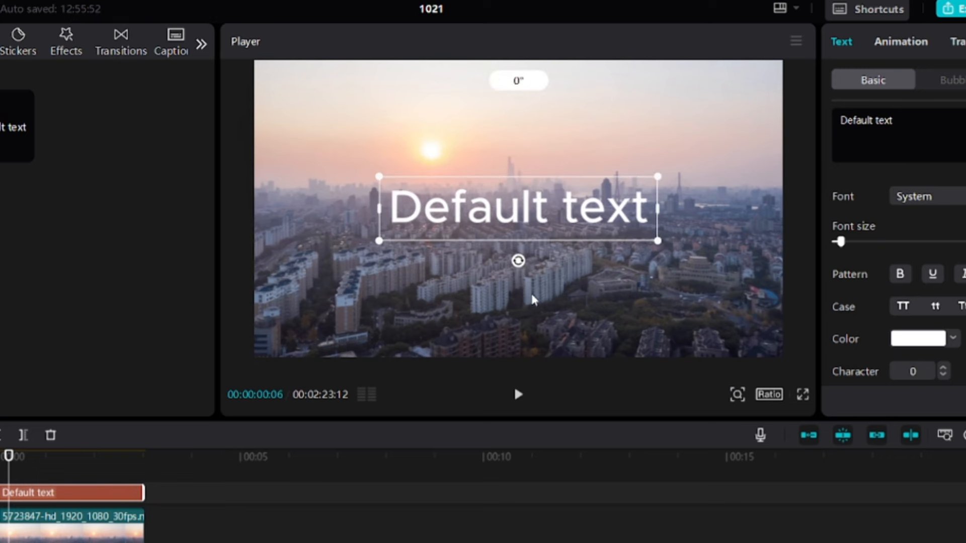
{"action": "left_click_drag", "start_coordinate": [658, 177], "coordinate": [676, 161]}
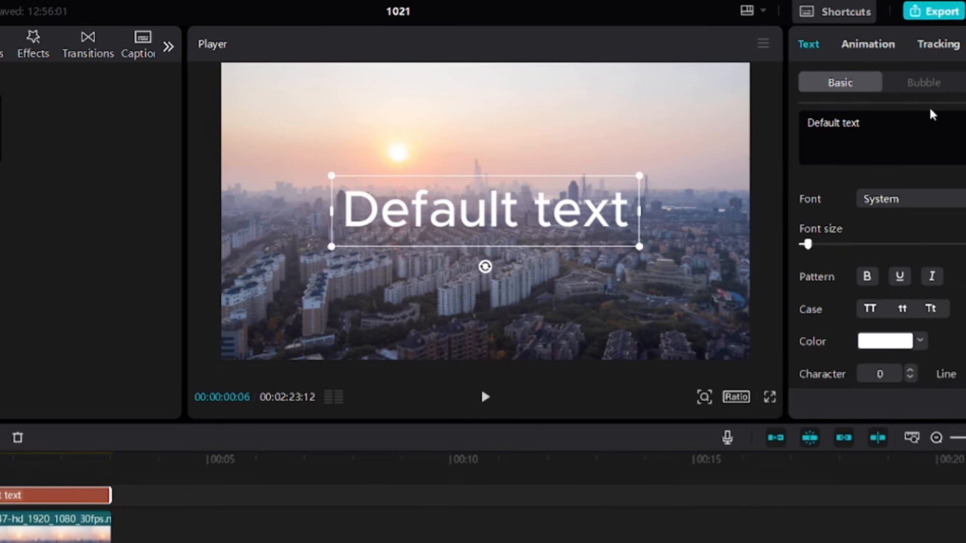
Step: Replace the default text's wording with "my text"
{"action": "left_click", "coordinate": [960, 121]}
{"action": "key", "text": "ctrl+a"}
{"action": "type", "text": "my text"}
Step: Set the text's font to CINZEL and its font size to 34
{"action": "left_click", "coordinate": [825, 209]}
{"action": "scroll", "coordinate": [830, 327], "scroll_direction": "down", "scroll_amount": 10}
{"action": "left_click", "coordinate": [837, 290]}
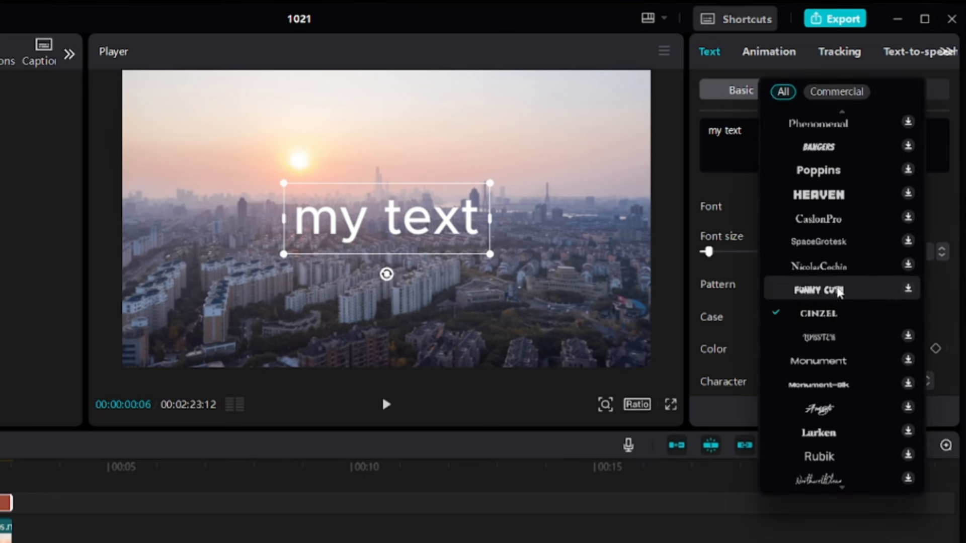
{"action": "left_click_drag", "start_coordinate": [709, 252], "coordinate": [719, 253]}
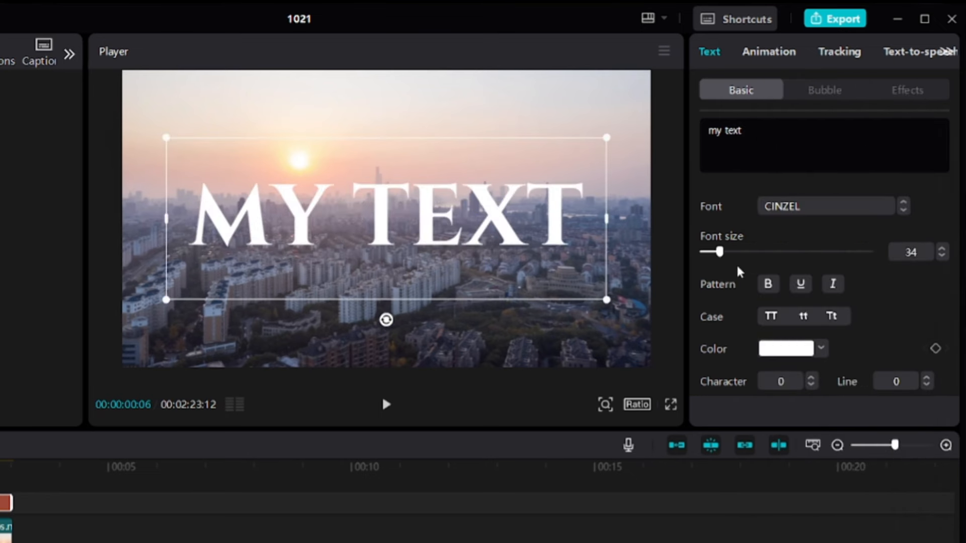
Step: Make the text italic and set its case to uppercase after trying the underline, title case and lowercase options
{"action": "left_click", "coordinate": [801, 285]}
{"action": "left_click", "coordinate": [801, 285]}
{"action": "left_click", "coordinate": [832, 284]}
{"action": "double_click", "coordinate": [219, 222]}
{"action": "left_click", "coordinate": [831, 317]}
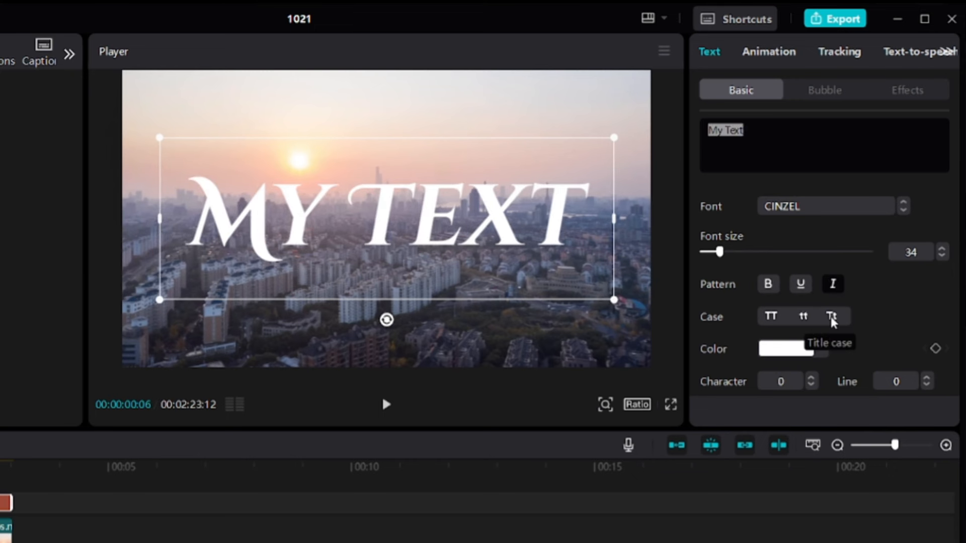
{"action": "left_click", "coordinate": [775, 321]}
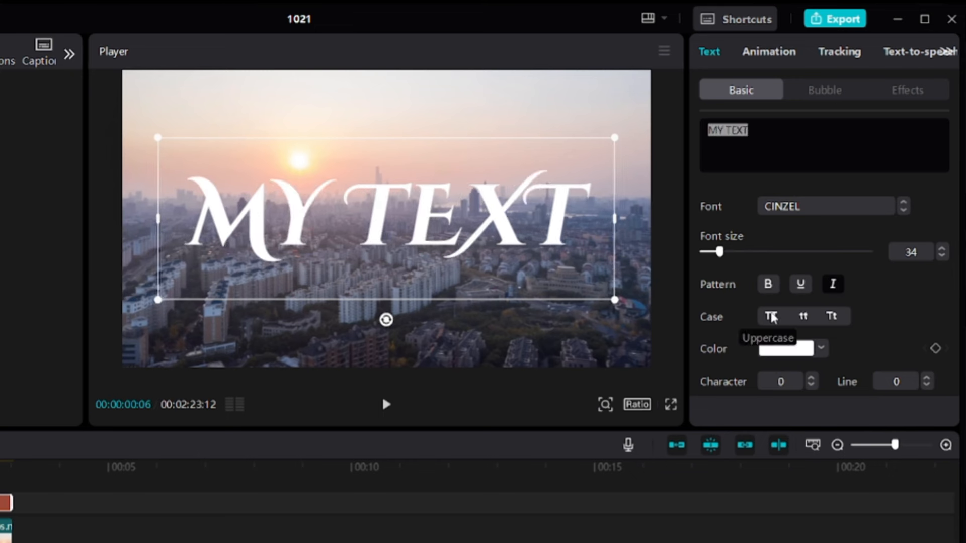
{"action": "left_click", "coordinate": [804, 318]}
{"action": "left_click", "coordinate": [771, 318]}
Step: Change the text colour to pale yellow, hex FCFF87
{"action": "scroll", "coordinate": [795, 302], "scroll_direction": "down", "scroll_amount": 2}
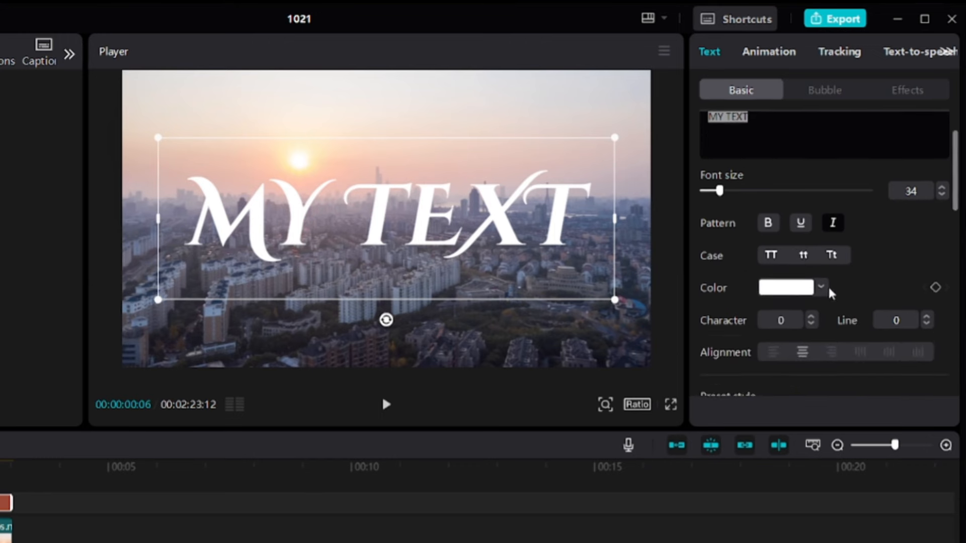
{"action": "left_click", "coordinate": [800, 286]}
{"action": "mouse_move", "coordinate": [808, 295]}
{"action": "left_mouse_down"}
{"action": "mouse_move", "coordinate": [912, 292]}
{"action": "mouse_move", "coordinate": [812, 292]}
{"action": "left_mouse_up"}
{"action": "left_click_drag", "start_coordinate": [759, 411], "coordinate": [786, 410]}
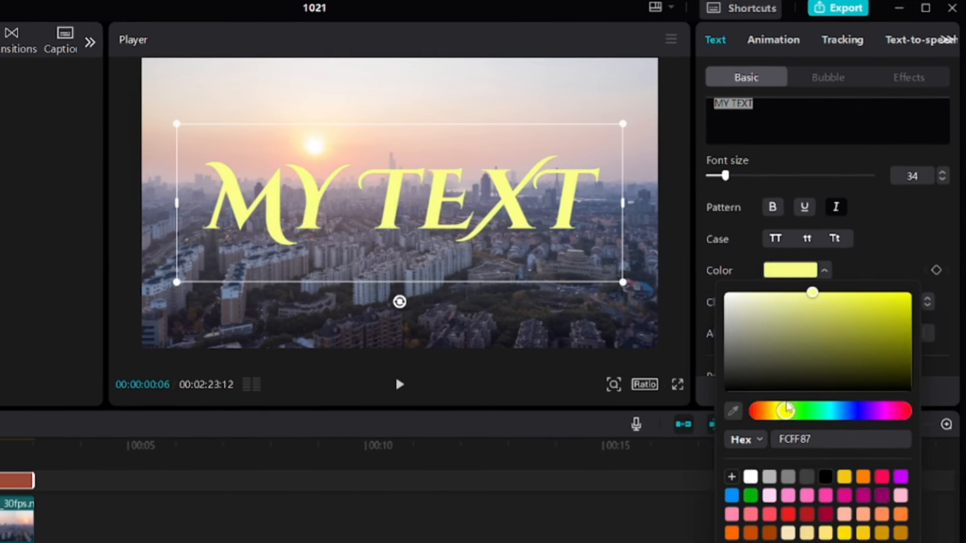
{"action": "left_click", "coordinate": [827, 271]}
Step: Set the text's character spacing to 10 and reduce its font size to 19
{"action": "left_click", "coordinate": [786, 302]}
{"action": "type", "text": "10"}
{"action": "key", "text": "Return"}
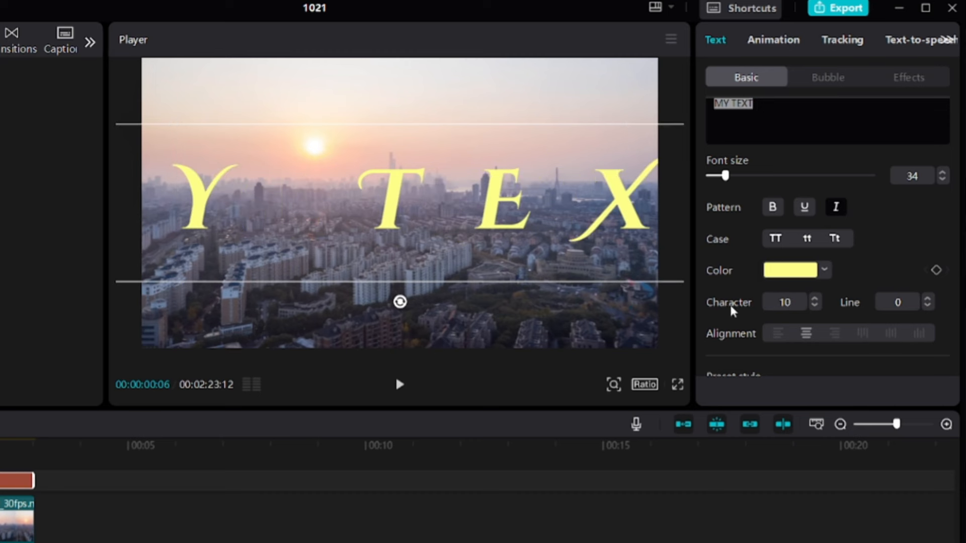
{"action": "left_click_drag", "start_coordinate": [725, 175], "coordinate": [717, 177]}
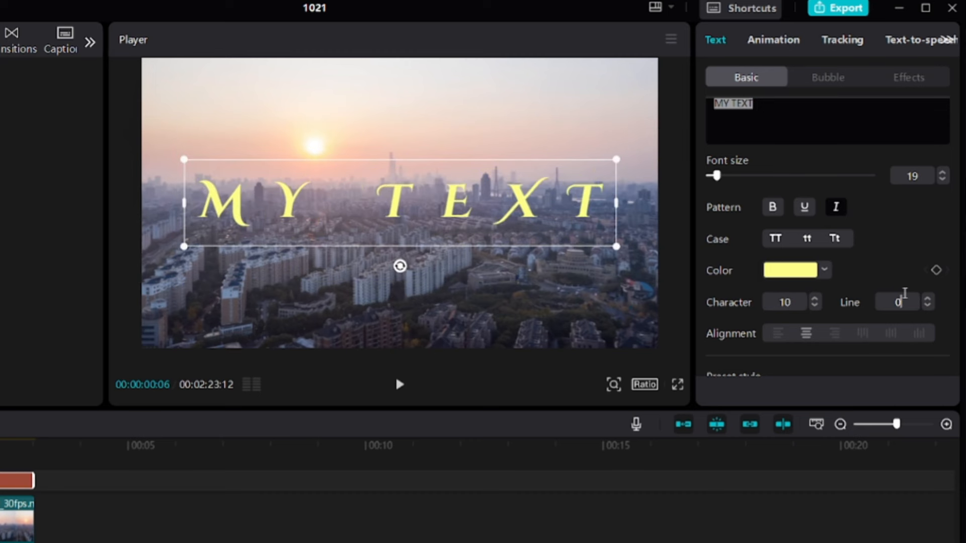
Step: Try the yellow glowing preset style on the text and reset the preset style to none
{"action": "scroll", "coordinate": [810, 289], "scroll_direction": "down", "scroll_amount": 5}
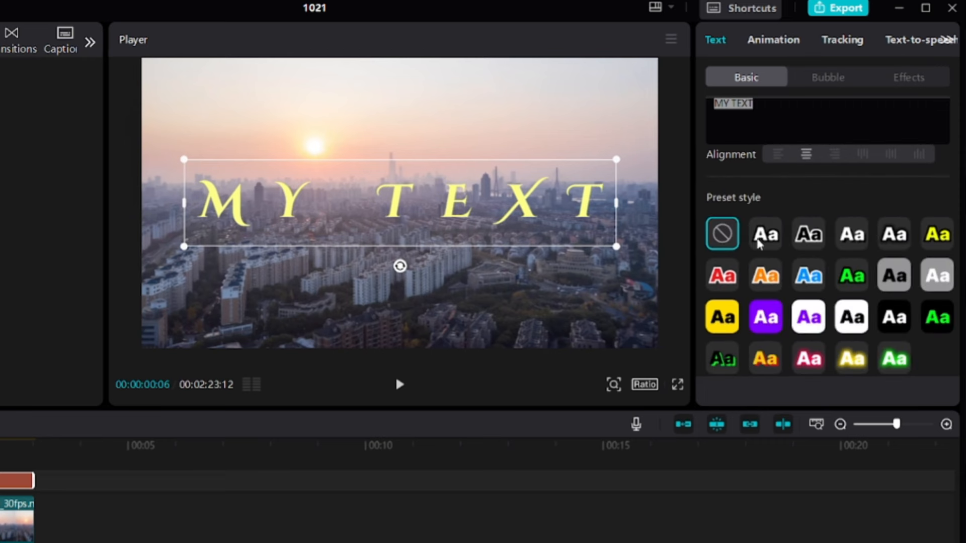
{"action": "left_click", "coordinate": [860, 360]}
{"action": "left_click", "coordinate": [722, 230]}
Step: Set the text's scale height to 92% with uniform scale off, and turn uniform scale back on
{"action": "scroll", "coordinate": [763, 295], "scroll_direction": "down", "scroll_amount": 5}
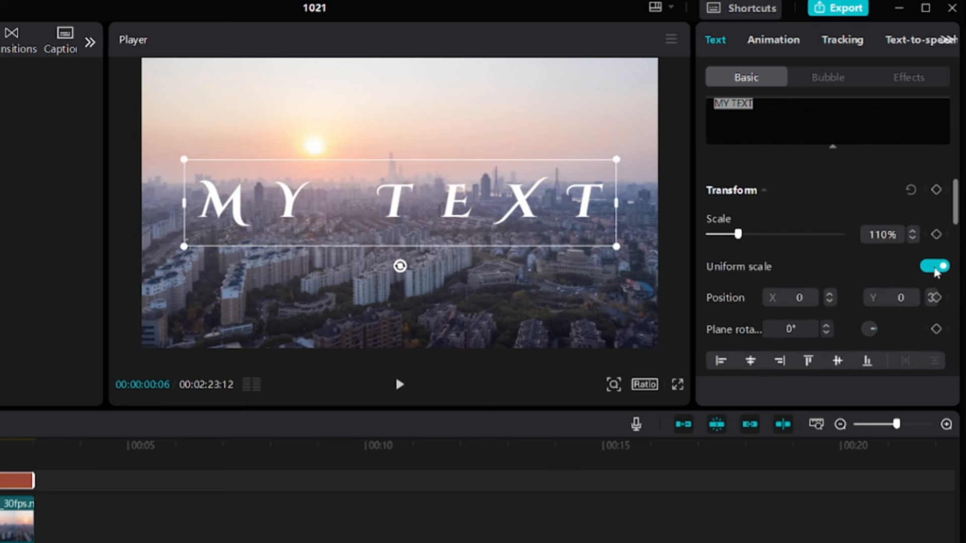
{"action": "left_click", "coordinate": [935, 268]}
{"action": "mouse_move", "coordinate": [738, 280]}
{"action": "left_mouse_down"}
{"action": "mouse_move", "coordinate": [754, 280]}
{"action": "mouse_move", "coordinate": [733, 280]}
{"action": "left_mouse_up"}
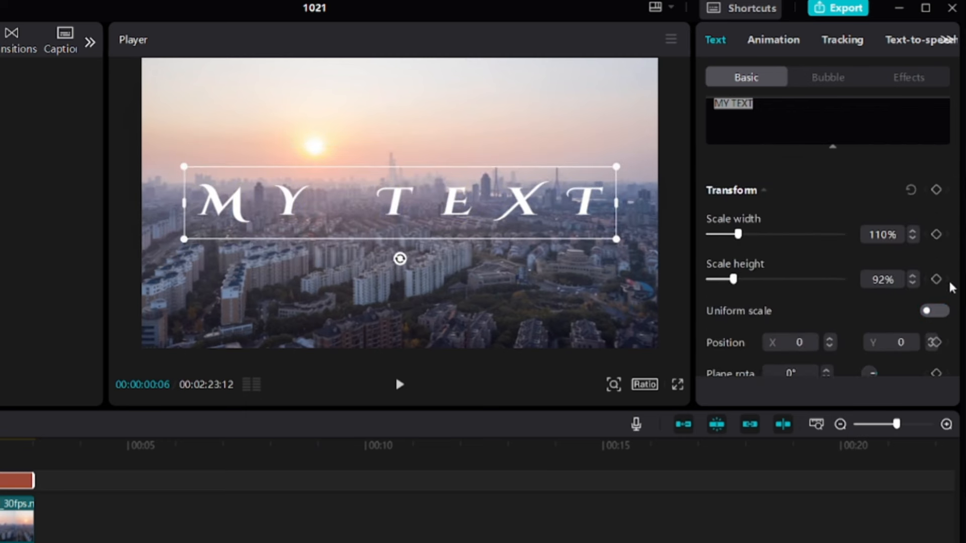
{"action": "left_click", "coordinate": [930, 312]}
Step: Try moving the text up toward the sun and back to the frame's centre, and try its blend opacity
{"action": "scroll", "coordinate": [754, 251], "scroll_direction": "down", "scroll_amount": 1}
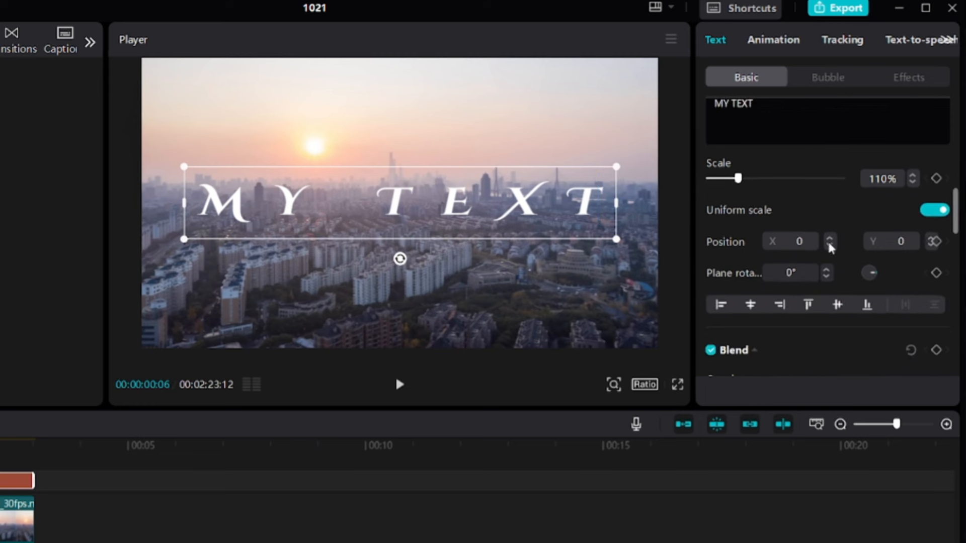
{"action": "left_click_drag", "start_coordinate": [400, 200], "coordinate": [405, 154]}
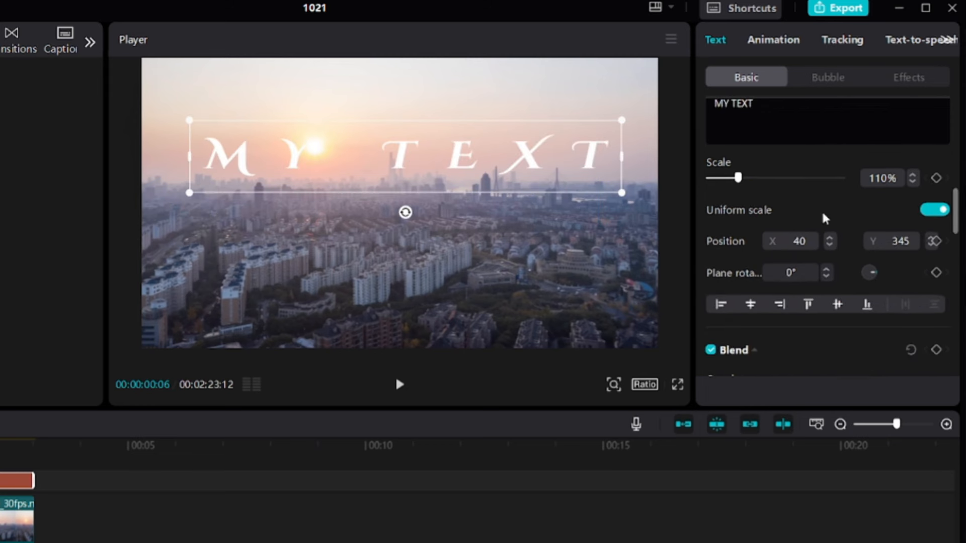
{"action": "left_click_drag", "start_coordinate": [468, 166], "coordinate": [463, 213]}
{"action": "scroll", "coordinate": [805, 251], "scroll_direction": "down", "scroll_amount": 2}
{"action": "mouse_move", "coordinate": [840, 286]}
{"action": "left_mouse_down"}
{"action": "mouse_move", "coordinate": [730, 296]}
{"action": "mouse_move", "coordinate": [850, 287]}
{"action": "left_mouse_up"}
Step: Add a black stroke with a thickness of 13 to the text
{"action": "scroll", "coordinate": [772, 259], "scroll_direction": "down", "scroll_amount": 2}
{"action": "left_click", "coordinate": [711, 214]}
{"action": "mouse_move", "coordinate": [762, 289]}
{"action": "left_mouse_down"}
{"action": "mouse_move", "coordinate": [853, 291]}
{"action": "mouse_move", "coordinate": [726, 290]}
{"action": "left_mouse_up"}
{"action": "left_click", "coordinate": [825, 244]}
{"action": "left_click", "coordinate": [815, 222]}
Step: Turn on a black text background, compare both shapes, and use the second with opacity and rounded rectangle at 100%
{"action": "scroll", "coordinate": [716, 277], "scroll_direction": "down", "scroll_amount": 2}
{"action": "left_click", "coordinate": [711, 277]}
{"action": "scroll", "coordinate": [799, 248], "scroll_direction": "down", "scroll_amount": 3}
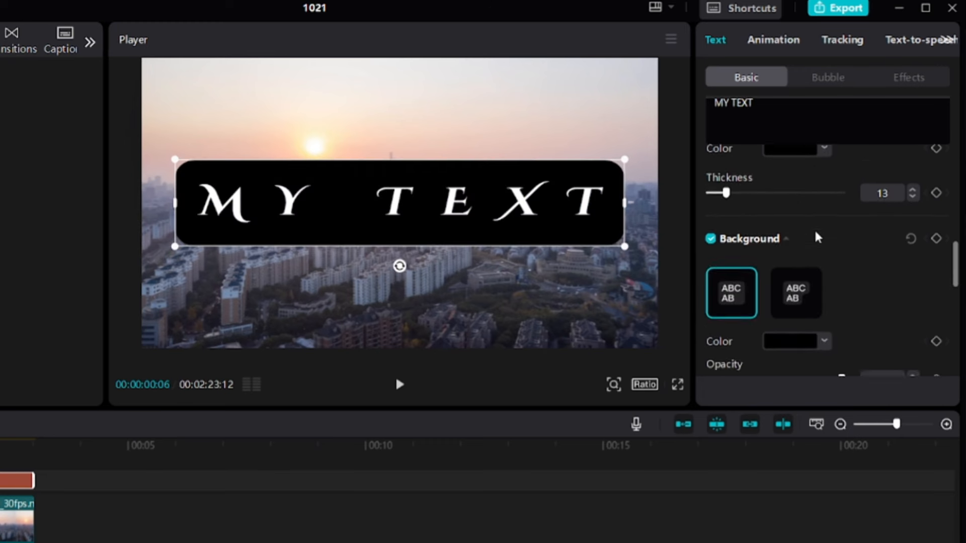
{"action": "left_click", "coordinate": [795, 275]}
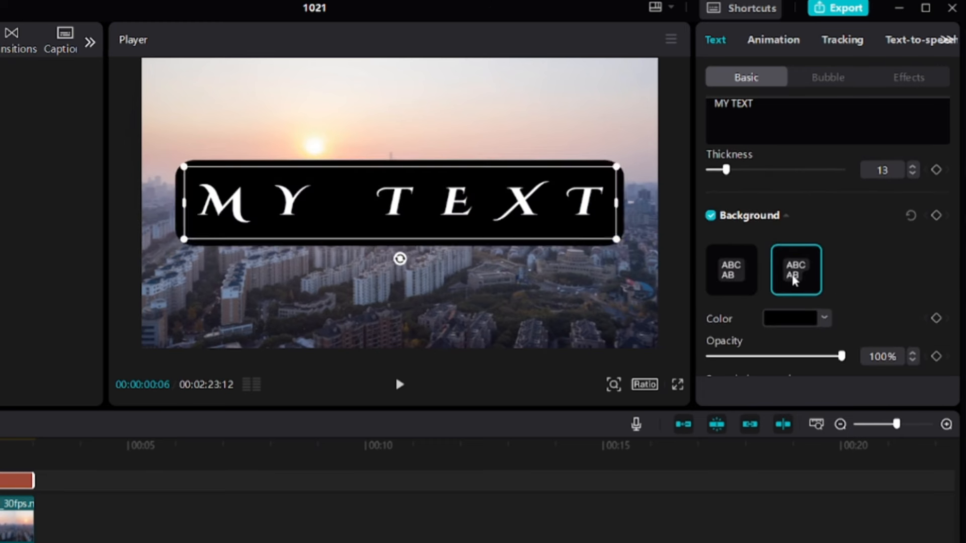
{"action": "left_click", "coordinate": [755, 268]}
{"action": "scroll", "coordinate": [755, 268], "scroll_direction": "down", "scroll_amount": 2}
{"action": "left_click_drag", "start_coordinate": [841, 296], "coordinate": [934, 300]}
{"action": "scroll", "coordinate": [803, 335], "scroll_direction": "up", "scroll_amount": 2}
{"action": "left_click", "coordinate": [796, 330]}
{"action": "scroll", "coordinate": [796, 329], "scroll_direction": "down", "scroll_amount": 2}
{"action": "left_click_drag", "start_coordinate": [708, 335], "coordinate": [923, 319]}
{"action": "scroll", "coordinate": [806, 317], "scroll_direction": "down", "scroll_amount": 2}
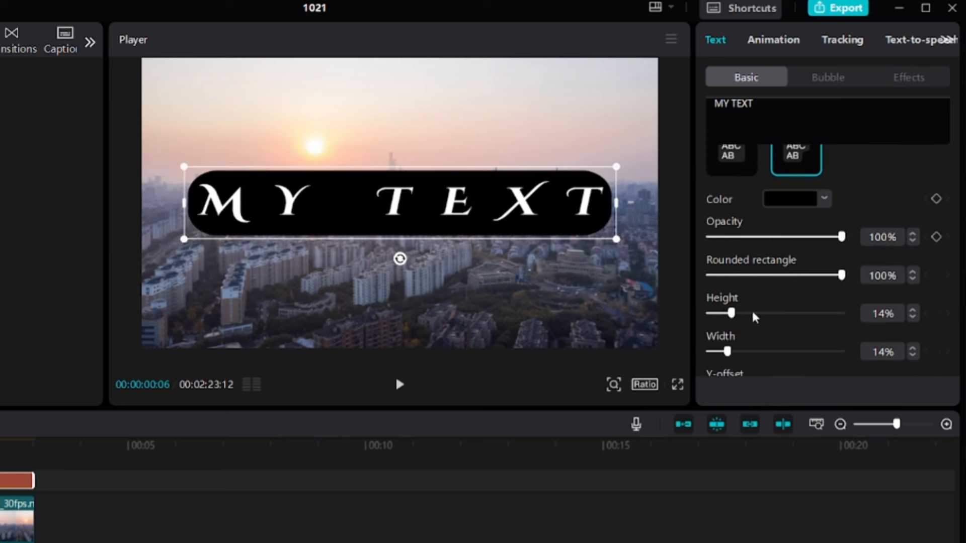
Step: Try a background height and width of 0% with Y-offset 33% and X-offset 48%, and turn the background off
{"action": "left_click_drag", "start_coordinate": [731, 314], "coordinate": [709, 314]}
{"action": "left_click_drag", "start_coordinate": [728, 351], "coordinate": [636, 341]}
{"action": "scroll", "coordinate": [747, 299], "scroll_direction": "down", "scroll_amount": 1}
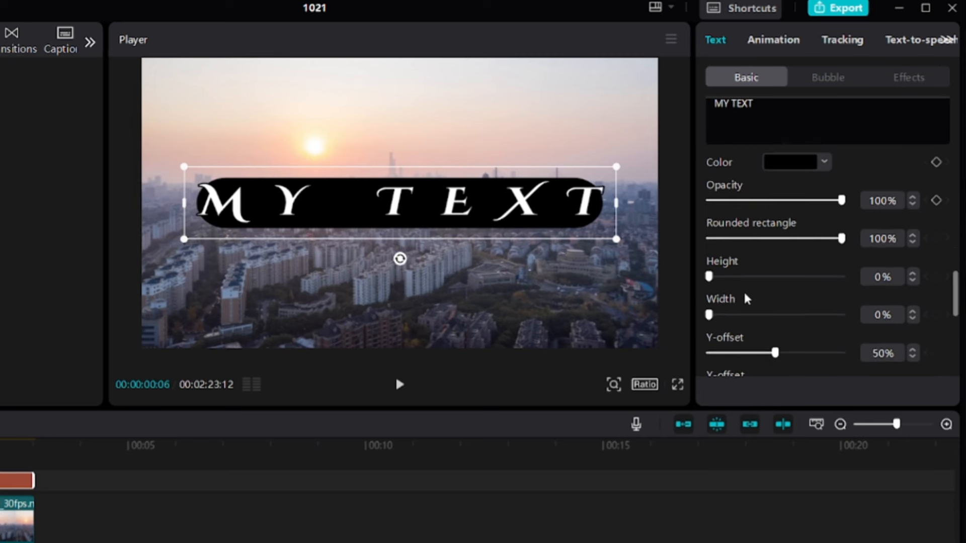
{"action": "scroll", "coordinate": [747, 299], "scroll_direction": "down", "scroll_amount": 1}
{"action": "left_click_drag", "start_coordinate": [775, 330], "coordinate": [753, 330]}
{"action": "mouse_move", "coordinate": [775, 367]}
{"action": "left_mouse_down"}
{"action": "mouse_move", "coordinate": [805, 367]}
{"action": "mouse_move", "coordinate": [775, 366]}
{"action": "left_mouse_up"}
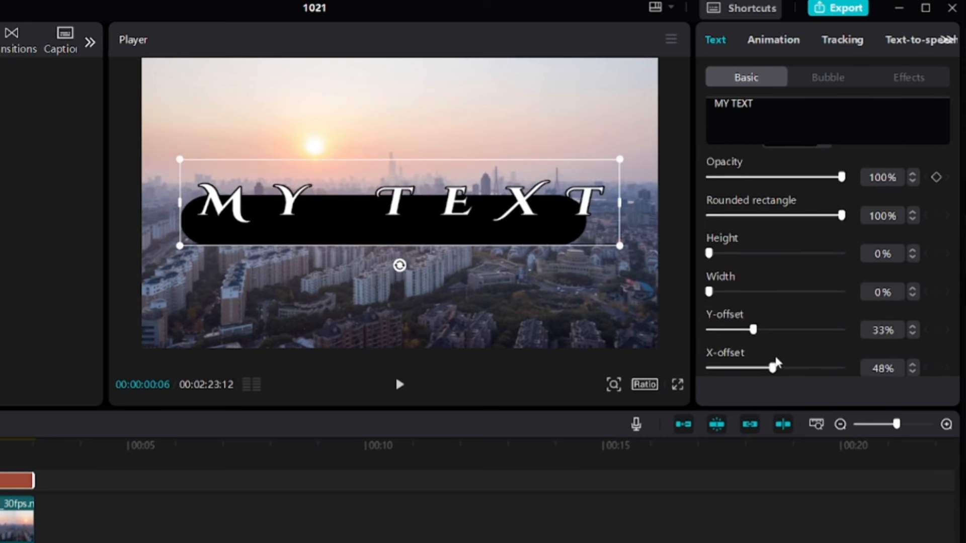
{"action": "scroll", "coordinate": [759, 276], "scroll_direction": "up", "scroll_amount": 4}
{"action": "left_click", "coordinate": [710, 219]}
Step: Try a coloured glow on the text with its strength sliders at maximum, and turn the glow off
{"action": "scroll", "coordinate": [776, 274], "scroll_direction": "down", "scroll_amount": 5}
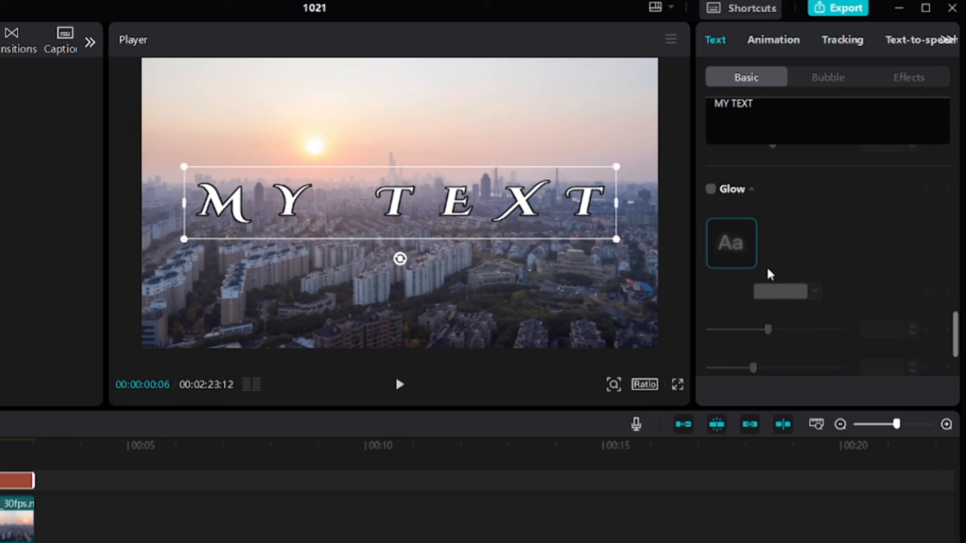
{"action": "left_click", "coordinate": [754, 264]}
{"action": "left_click", "coordinate": [820, 294]}
{"action": "left_click", "coordinate": [834, 500]}
{"action": "left_click_drag", "start_coordinate": [747, 434], "coordinate": [871, 435]}
{"action": "left_click_drag", "start_coordinate": [791, 332], "coordinate": [841, 332]}
{"action": "left_click_drag", "start_coordinate": [754, 370], "coordinate": [842, 370]}
{"action": "scroll", "coordinate": [822, 253], "scroll_direction": "down", "scroll_amount": 2}
{"action": "scroll", "coordinate": [709, 189], "scroll_direction": "up", "scroll_amount": 2}
{"action": "left_click", "coordinate": [710, 190]}
Step: Try a black shadow on the text, adjust its sliders, and turn the shadow off
{"action": "scroll", "coordinate": [816, 256], "scroll_direction": "down", "scroll_amount": 1}
{"action": "scroll", "coordinate": [724, 381], "scroll_direction": "down", "scroll_amount": 2}
{"action": "left_click", "coordinate": [710, 308]}
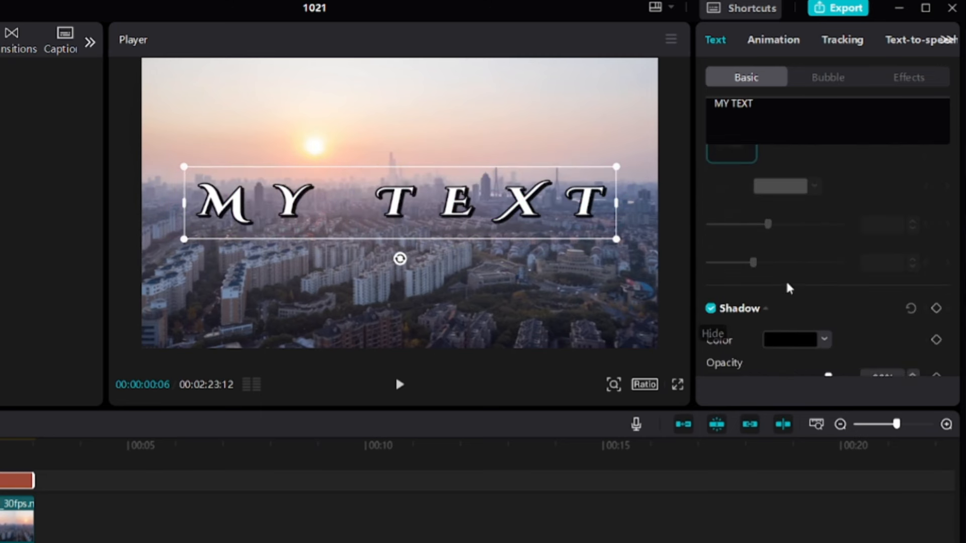
{"action": "scroll", "coordinate": [788, 281], "scroll_direction": "down", "scroll_amount": 3}
{"action": "mouse_move", "coordinate": [728, 287]}
{"action": "left_mouse_down"}
{"action": "mouse_move", "coordinate": [750, 285]}
{"action": "mouse_move", "coordinate": [742, 286]}
{"action": "left_mouse_up"}
{"action": "left_click_drag", "start_coordinate": [715, 323], "coordinate": [758, 323]}
{"action": "mouse_move", "coordinate": [759, 362]}
{"action": "left_mouse_down"}
{"action": "mouse_move", "coordinate": [821, 361]}
{"action": "mouse_move", "coordinate": [677, 356]}
{"action": "mouse_move", "coordinate": [802, 363]}
{"action": "mouse_move", "coordinate": [773, 371]}
{"action": "left_mouse_up"}
{"action": "left_click", "coordinate": [710, 177]}
Step: Switch the text option below the shadow settings on and off again
{"action": "scroll", "coordinate": [825, 216], "scroll_direction": "down", "scroll_amount": 1}
{"action": "scroll", "coordinate": [716, 356], "scroll_direction": "down", "scroll_amount": 2}
{"action": "left_click", "coordinate": [711, 354]}
{"action": "scroll", "coordinate": [770, 340], "scroll_direction": "down", "scroll_amount": 2}
{"action": "left_click", "coordinate": [710, 238]}
Step: Try the torn-paper, starburst and price-tag bubbles on the text and reset the bubble to none
{"action": "scroll", "coordinate": [785, 201], "scroll_direction": "up", "scroll_amount": 10}
{"action": "left_click", "coordinate": [827, 78]}
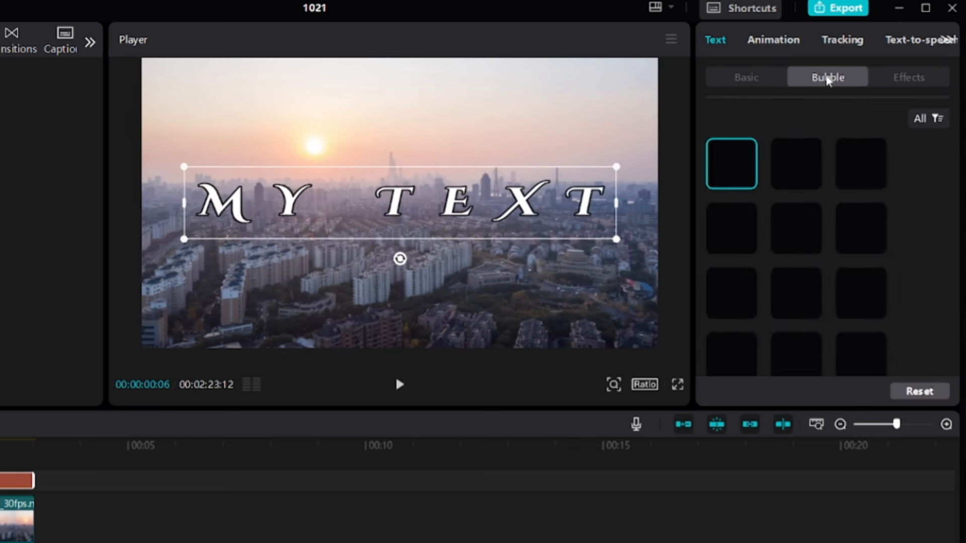
{"action": "left_click", "coordinate": [859, 352]}
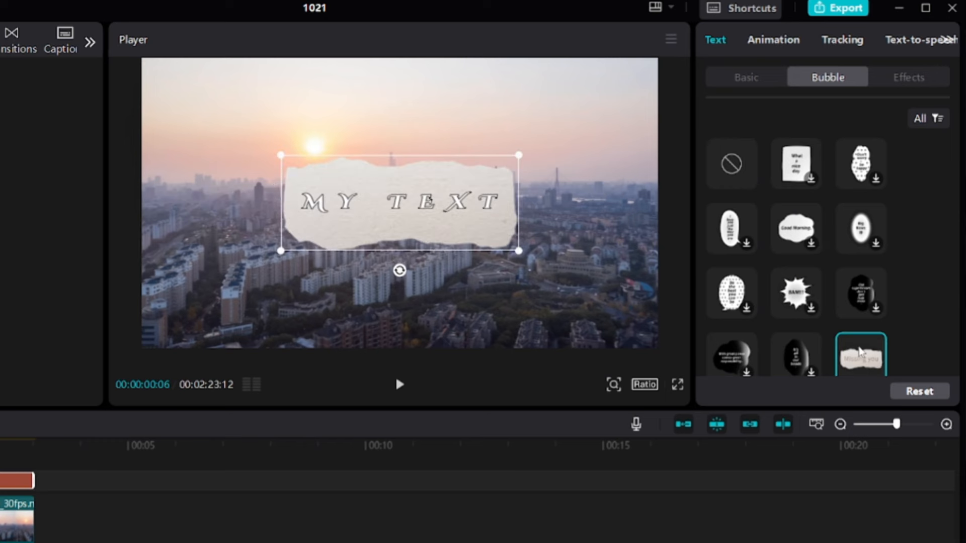
{"action": "left_click", "coordinate": [791, 296]}
{"action": "scroll", "coordinate": [795, 322], "scroll_direction": "down", "scroll_amount": 2}
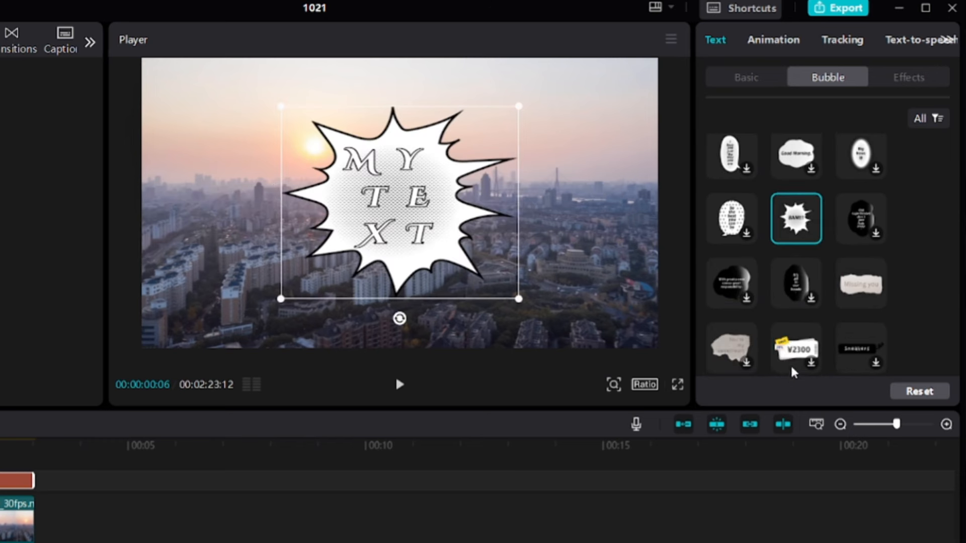
{"action": "left_click", "coordinate": [794, 358]}
{"action": "scroll", "coordinate": [794, 352], "scroll_direction": "up", "scroll_amount": 2}
{"action": "left_click", "coordinate": [732, 163]}
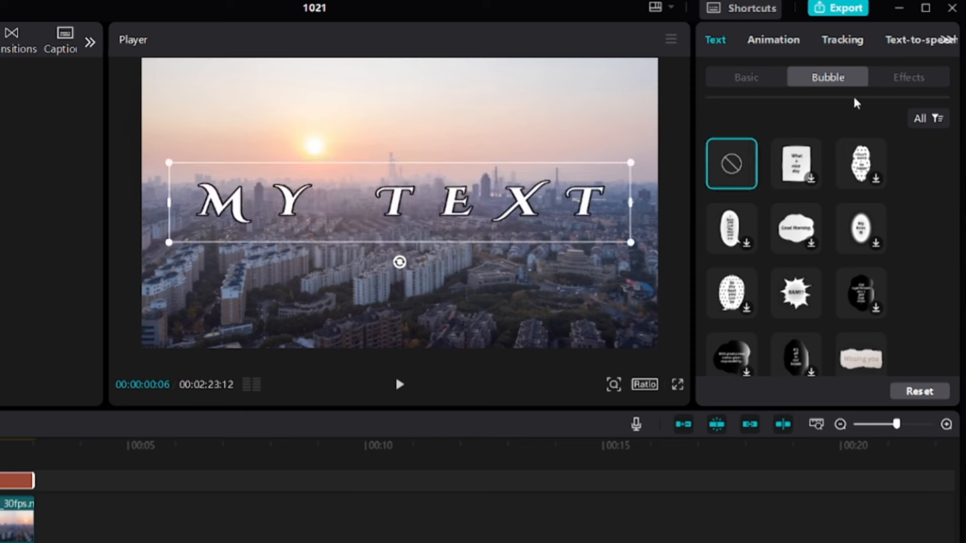
Step: Try the dark outlined and pink-and-cyan art effects on the text and reset the effect to none
{"action": "left_click", "coordinate": [913, 83]}
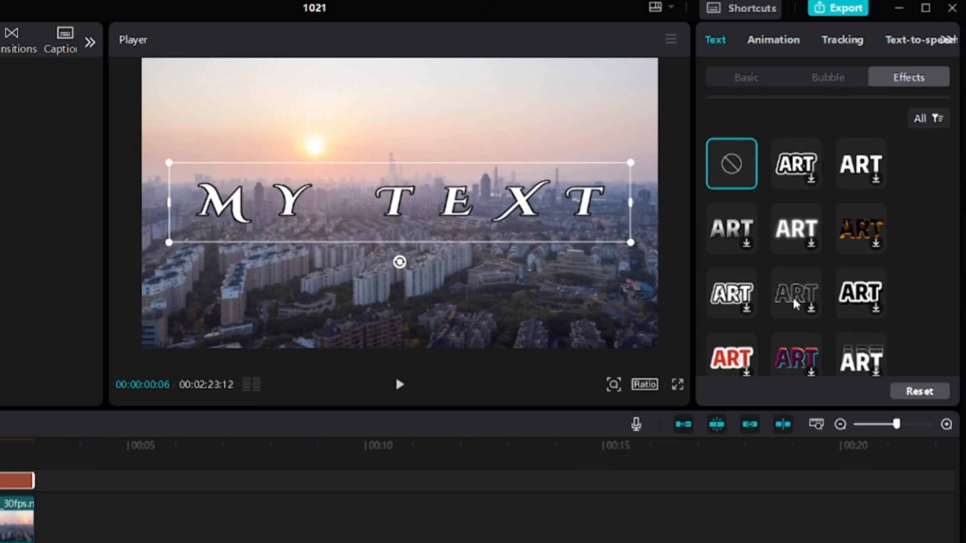
{"action": "left_click", "coordinate": [796, 302]}
{"action": "scroll", "coordinate": [795, 302], "scroll_direction": "down", "scroll_amount": 3}
{"action": "left_click", "coordinate": [798, 206]}
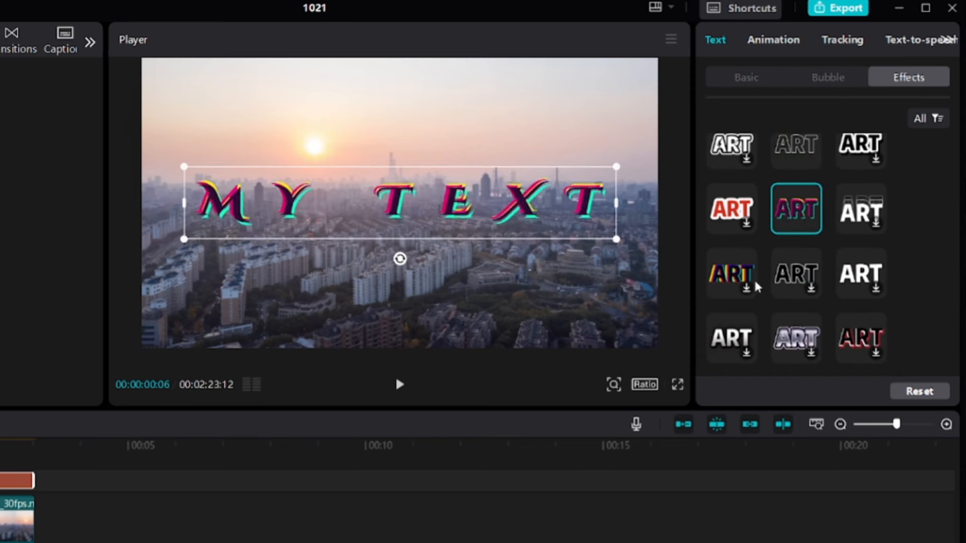
{"action": "scroll", "coordinate": [810, 247], "scroll_direction": "up", "scroll_amount": 4}
{"action": "left_click", "coordinate": [734, 165]}
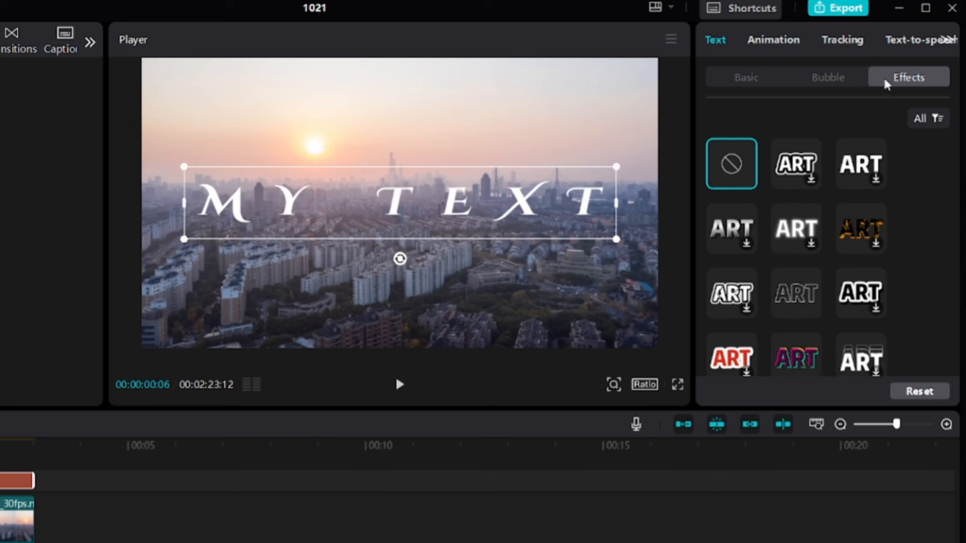
Step: Try the Fade In entrance animation on the text, remove it and browse the other entrance animations
{"action": "left_click", "coordinate": [778, 41]}
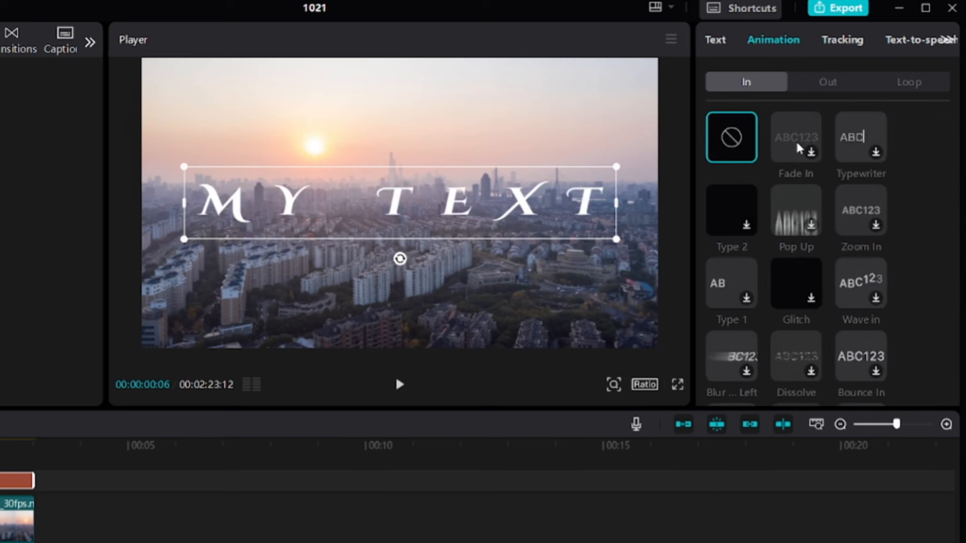
{"action": "left_click", "coordinate": [799, 148]}
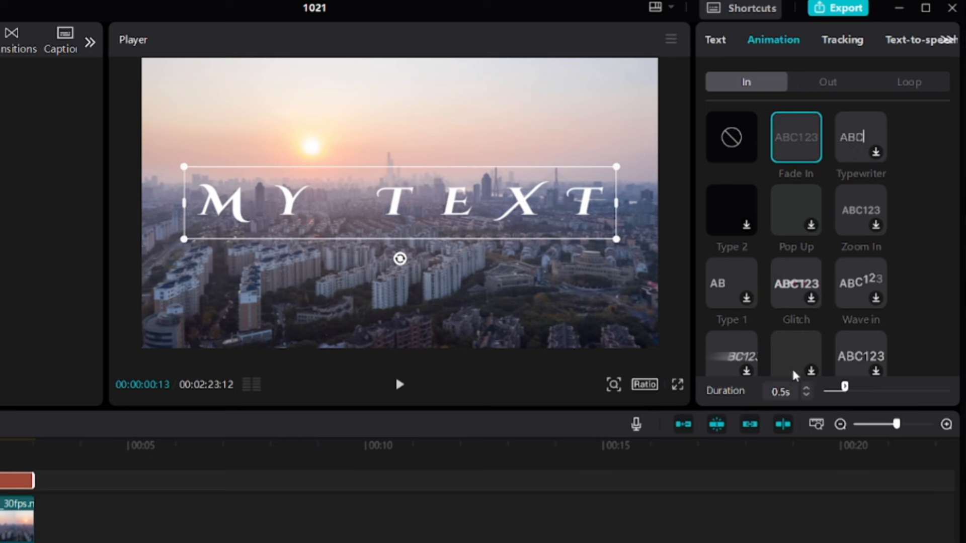
{"action": "left_click", "coordinate": [733, 137]}
{"action": "scroll", "coordinate": [841, 232], "scroll_direction": "down", "scroll_amount": 10}
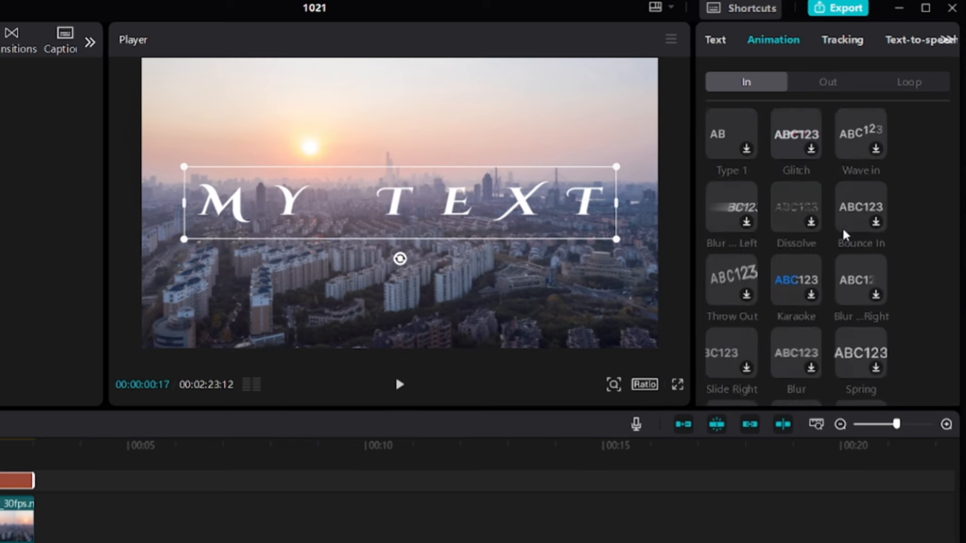
{"action": "scroll", "coordinate": [839, 226], "scroll_direction": "down", "scroll_amount": 3}
{"action": "scroll", "coordinate": [839, 224], "scroll_direction": "up", "scroll_amount": 5}
Step: Preview the Wave loop animation on the text and remove it
{"action": "left_click", "coordinate": [906, 83]}
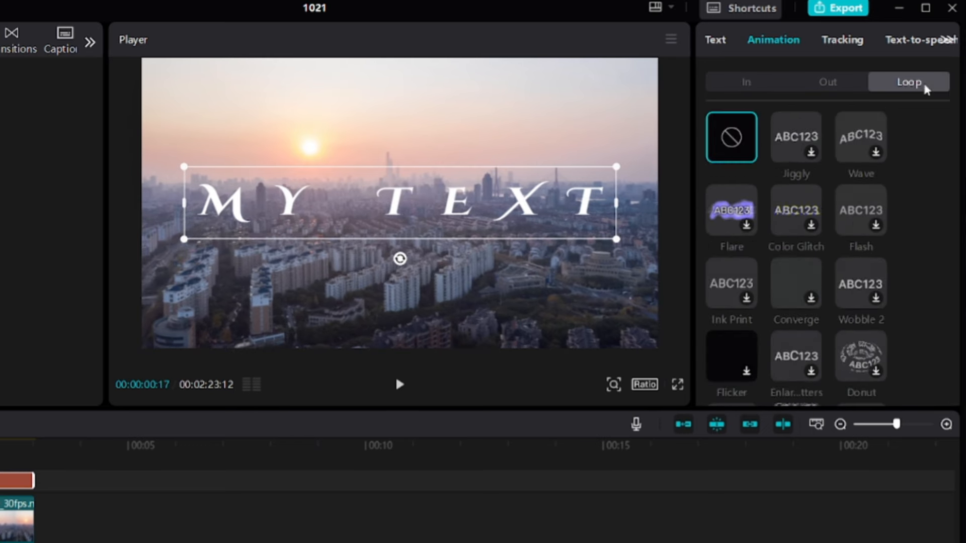
{"action": "left_click", "coordinate": [861, 141]}
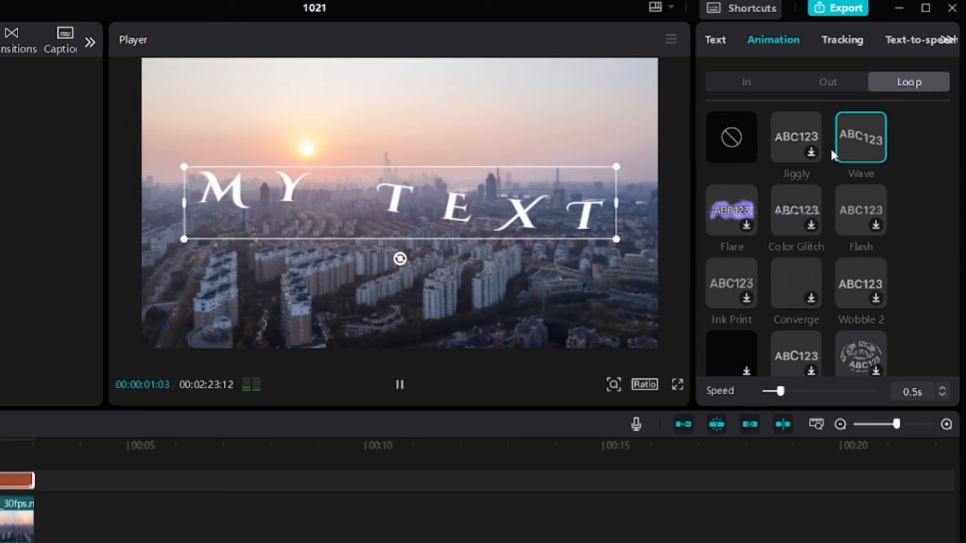
{"action": "left_click", "coordinate": [400, 385]}
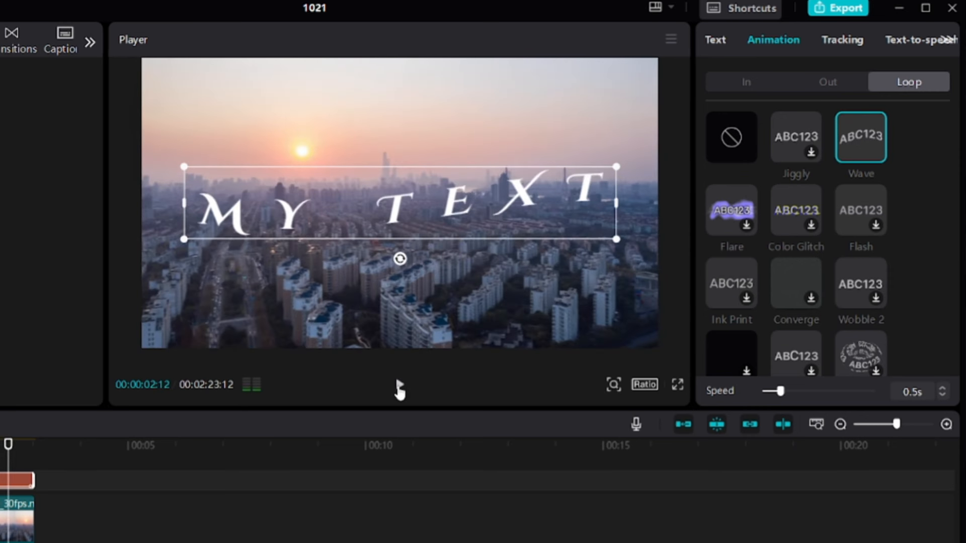
{"action": "left_click", "coordinate": [734, 145]}
Step: Look at the text's motion tracking option and the available text-to-speech voices
{"action": "left_click", "coordinate": [840, 45]}
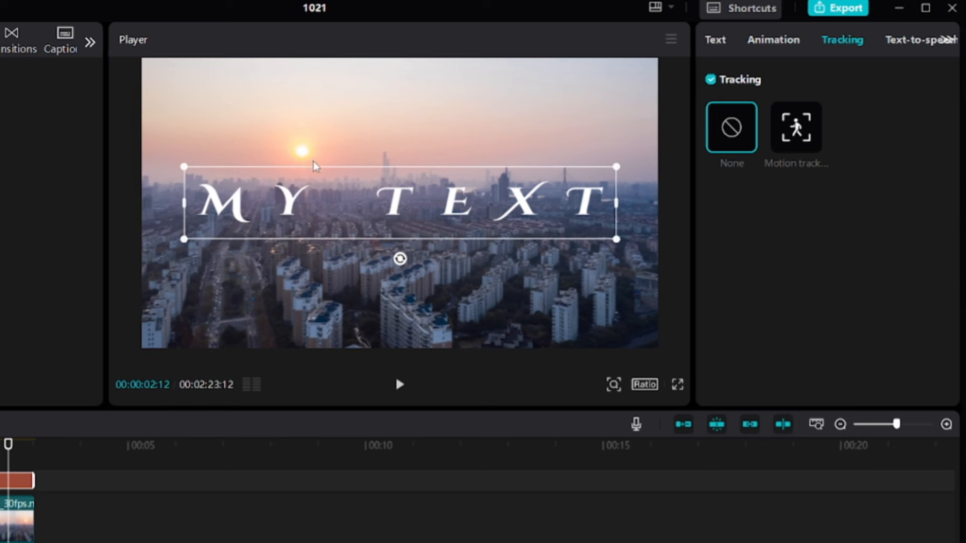
{"action": "left_click", "coordinate": [906, 39]}
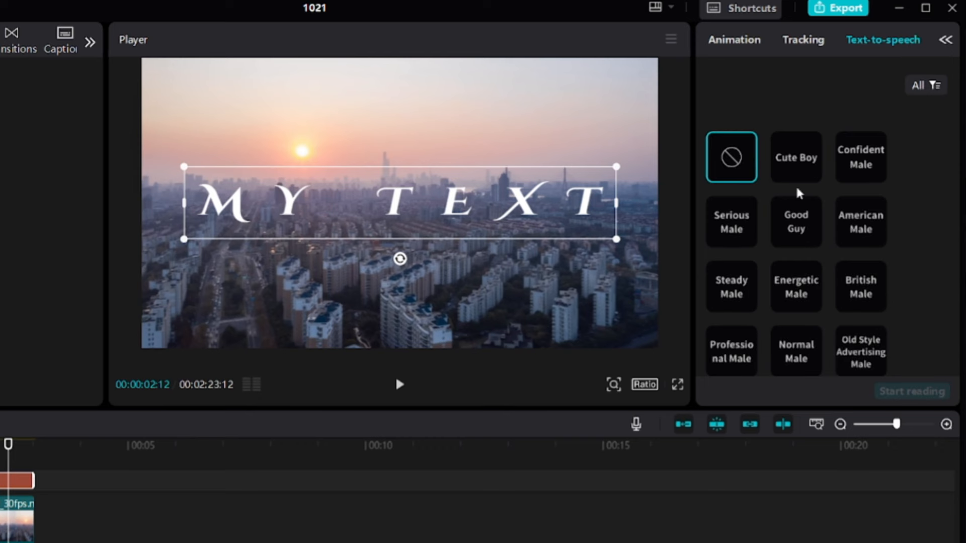
Step: Generate speech from the MY TEXT title with the Cute Boy voice
{"action": "left_click", "coordinate": [795, 159]}
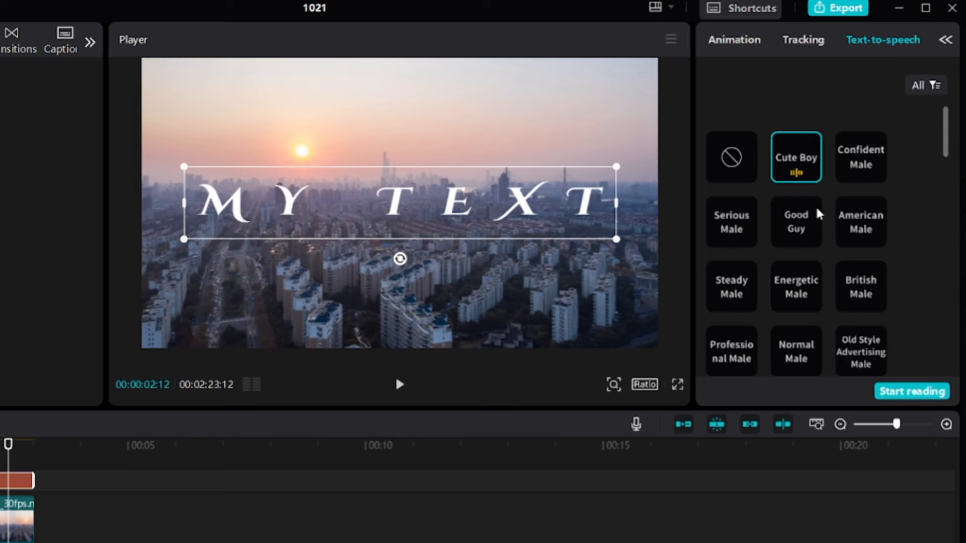
{"action": "left_click", "coordinate": [908, 392]}
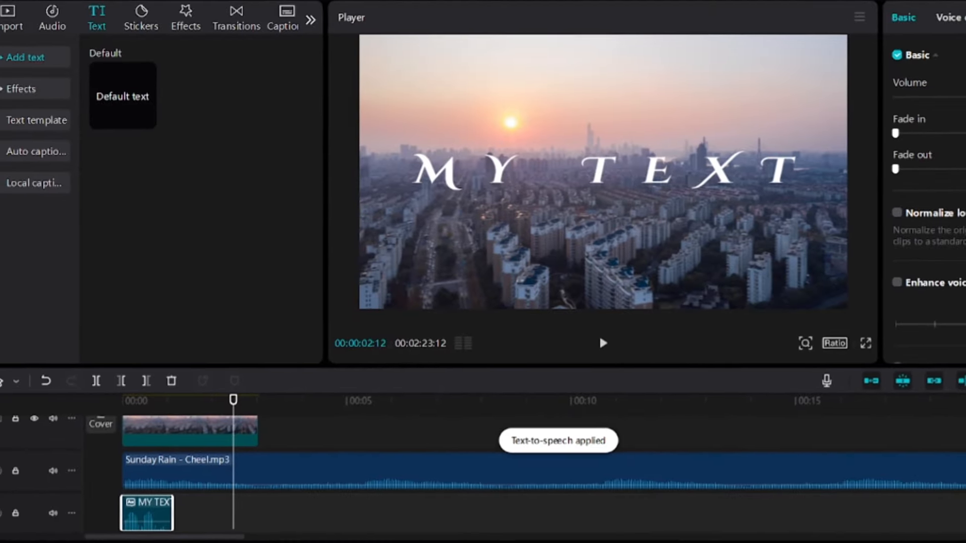
{"action": "scroll", "coordinate": [192, 496], "scroll_direction": "down", "scroll_amount": 1}
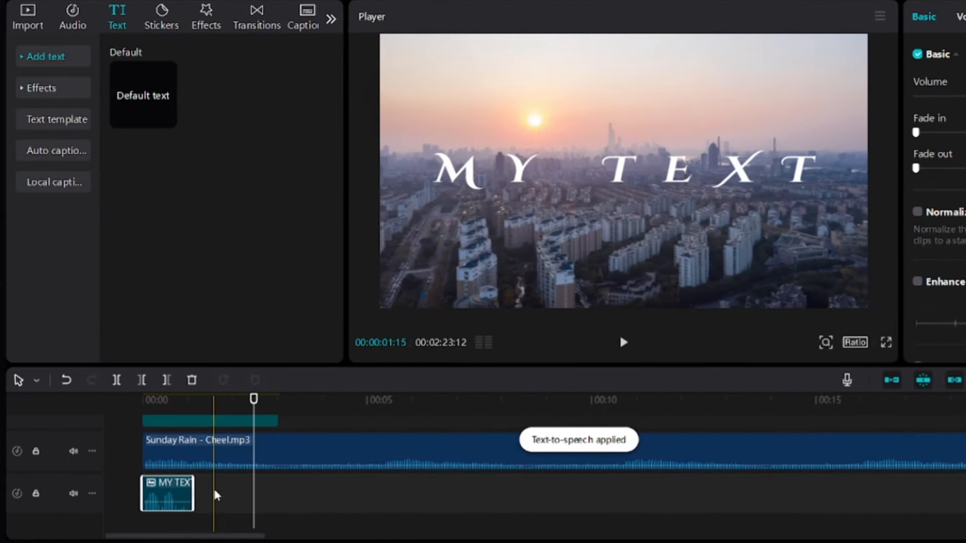
Step: Mute the Sunday Rain music track and play the generated speech from the start
{"action": "left_click", "coordinate": [185, 463]}
{"action": "left_click", "coordinate": [74, 451]}
{"action": "left_click", "coordinate": [624, 343]}
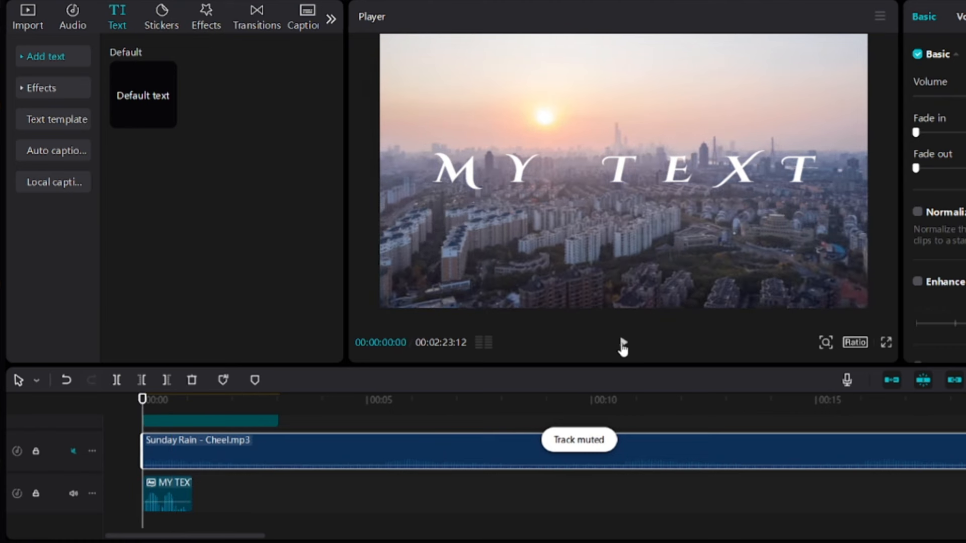
{"action": "left_click", "coordinate": [623, 346]}
Step: Replace the Cute Boy speech clip with speech generated from the title in another voice
{"action": "left_click", "coordinate": [175, 496]}
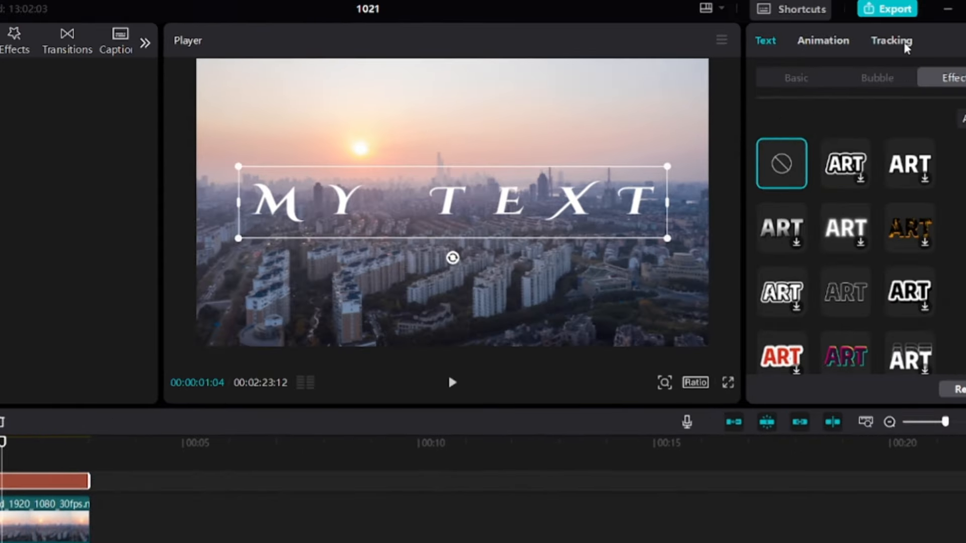
{"action": "left_click", "coordinate": [905, 44]}
{"action": "left_click", "coordinate": [951, 44]}
{"action": "left_click", "coordinate": [913, 231]}
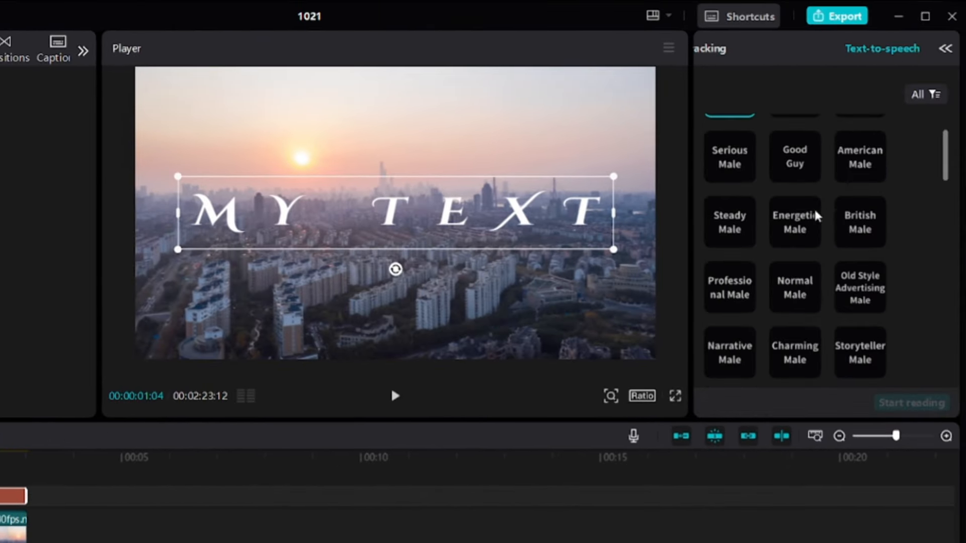
{"action": "left_click", "coordinate": [901, 402]}
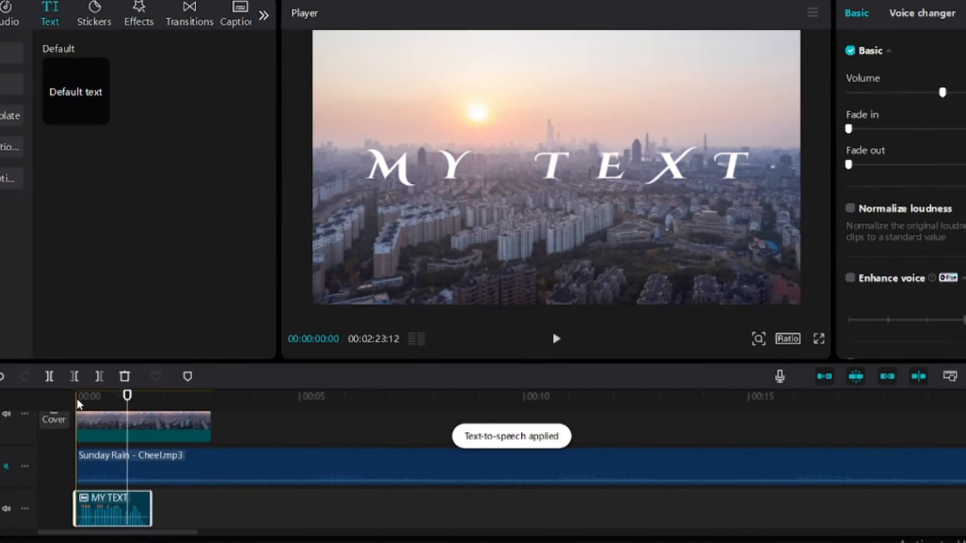
Step: Play the newly generated speech clip and delete it from the timeline
{"action": "left_click", "coordinate": [395, 396]}
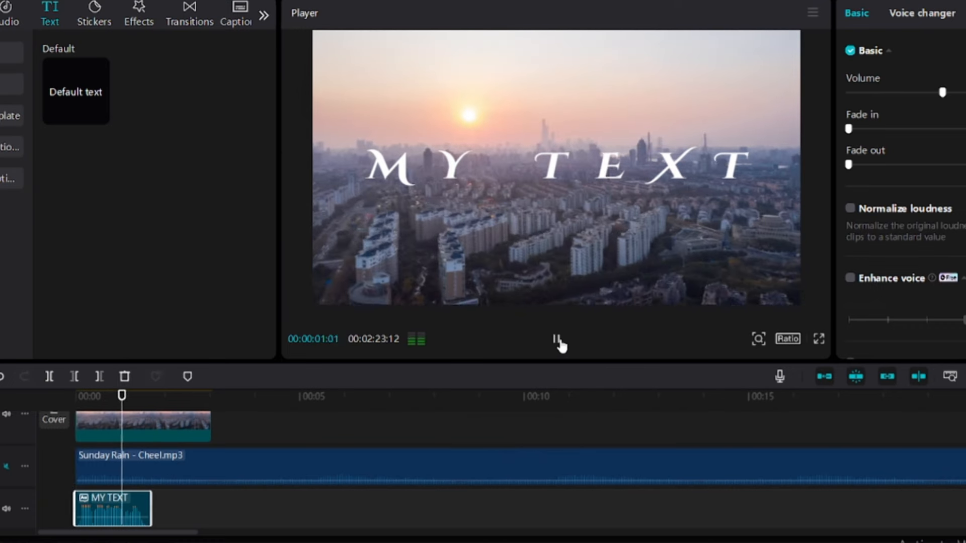
{"action": "left_click", "coordinate": [556, 340]}
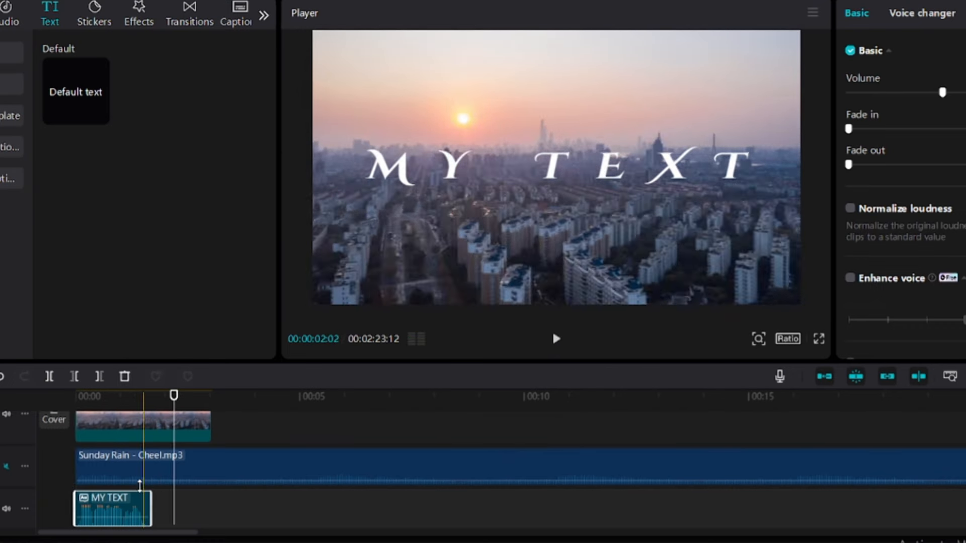
{"action": "left_click", "coordinate": [126, 377]}
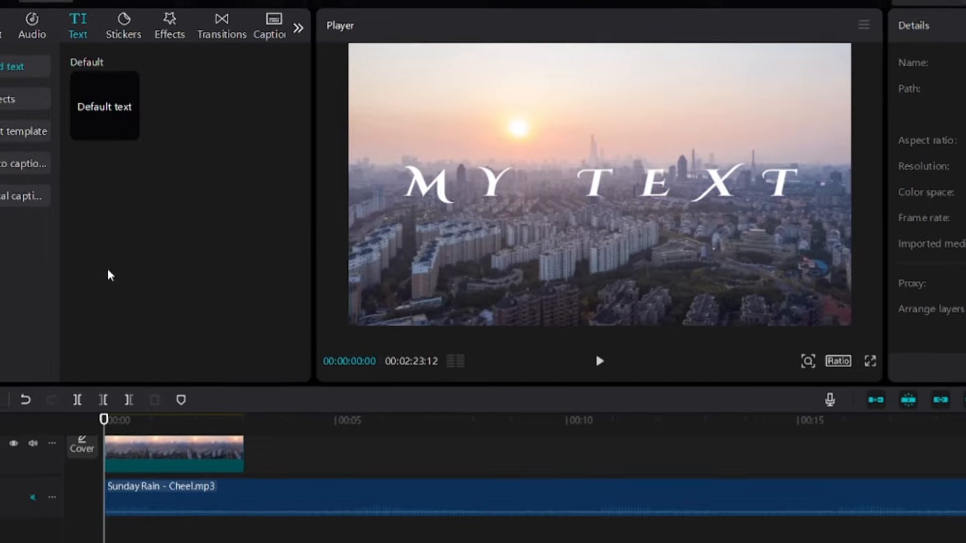
Step: Browse the trending text effects and the available text templates
{"action": "left_click", "coordinate": [44, 126]}
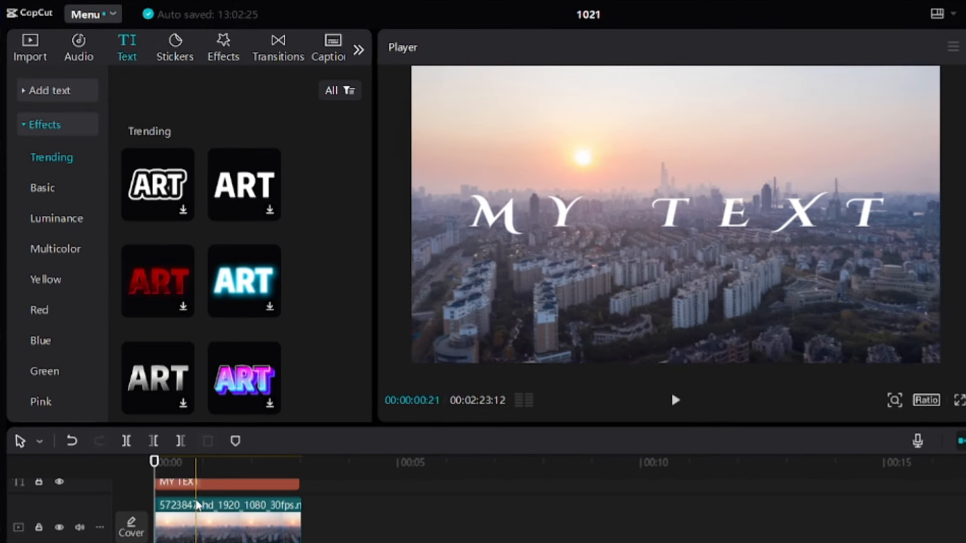
{"action": "left_click", "coordinate": [244, 378]}
{"action": "left_click", "coordinate": [21, 127]}
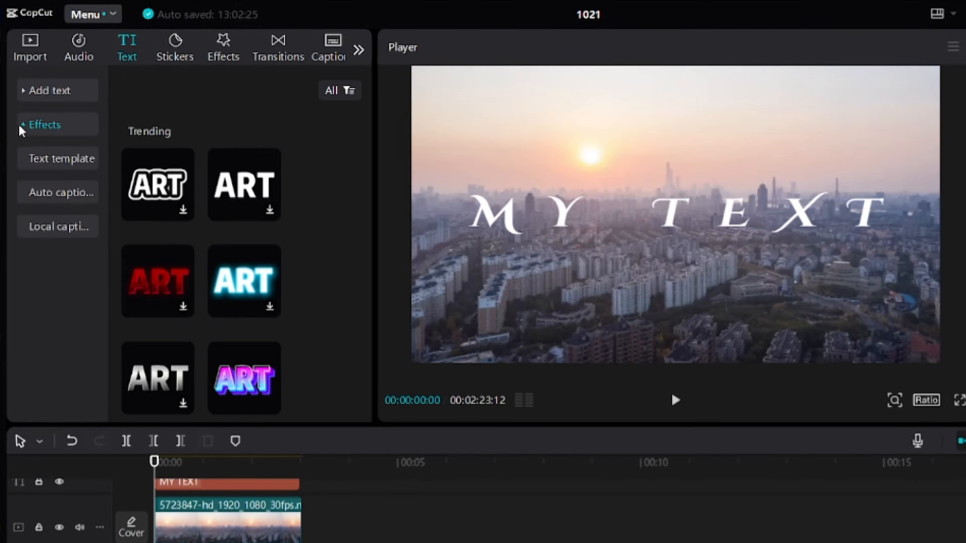
{"action": "left_click", "coordinate": [44, 160]}
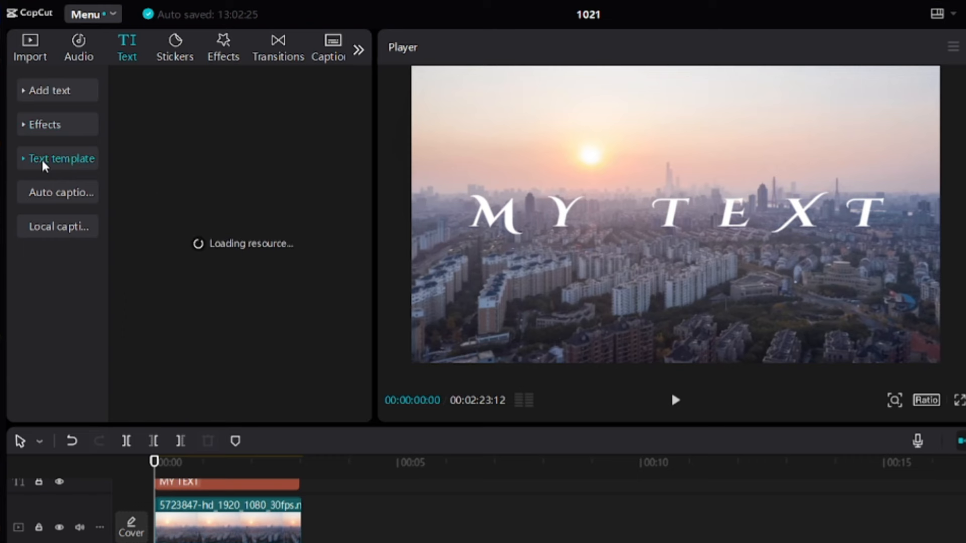
{"action": "scroll", "coordinate": [239, 318], "scroll_direction": "down", "scroll_amount": 5}
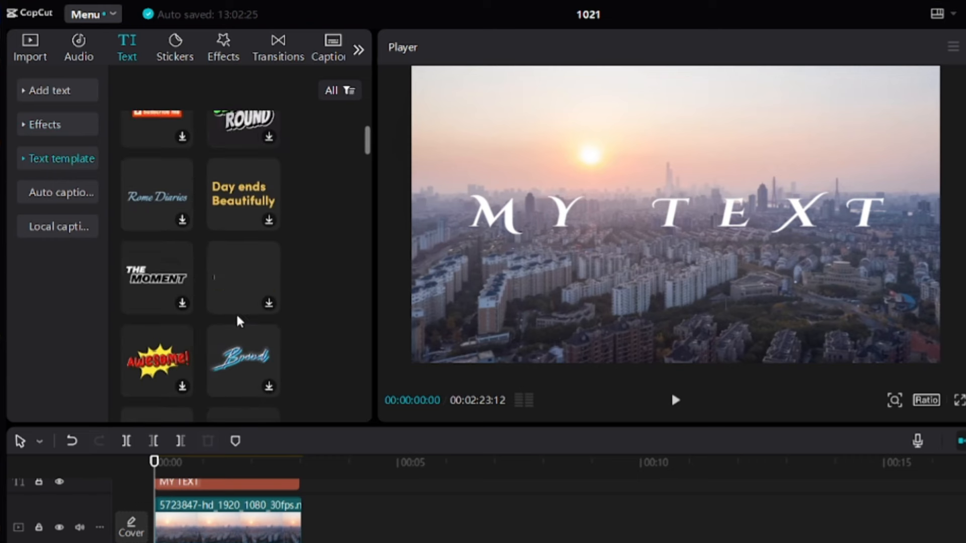
Step: Look at the spoken language choices for auto captions and at the local captions option
{"action": "left_click", "coordinate": [78, 201]}
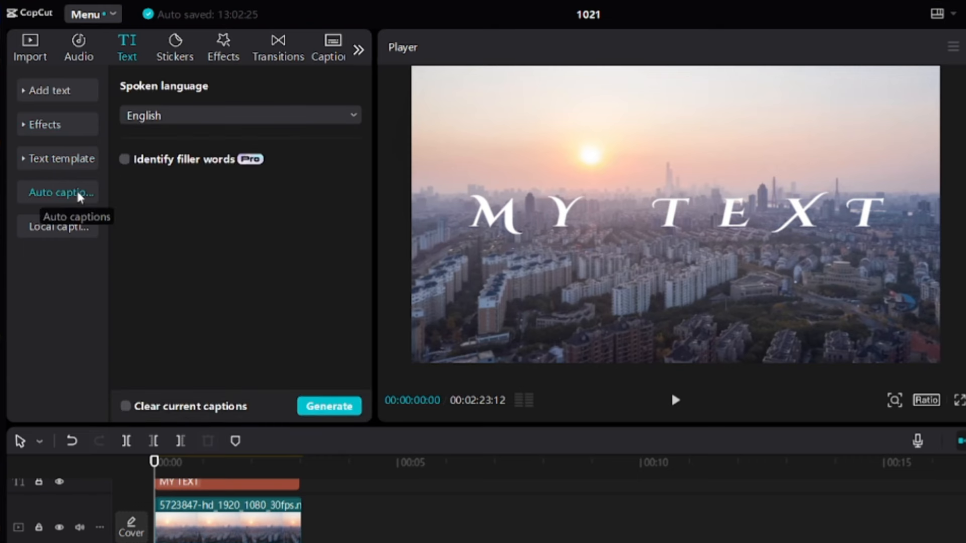
{"action": "left_click", "coordinate": [170, 121]}
{"action": "left_click", "coordinate": [170, 121]}
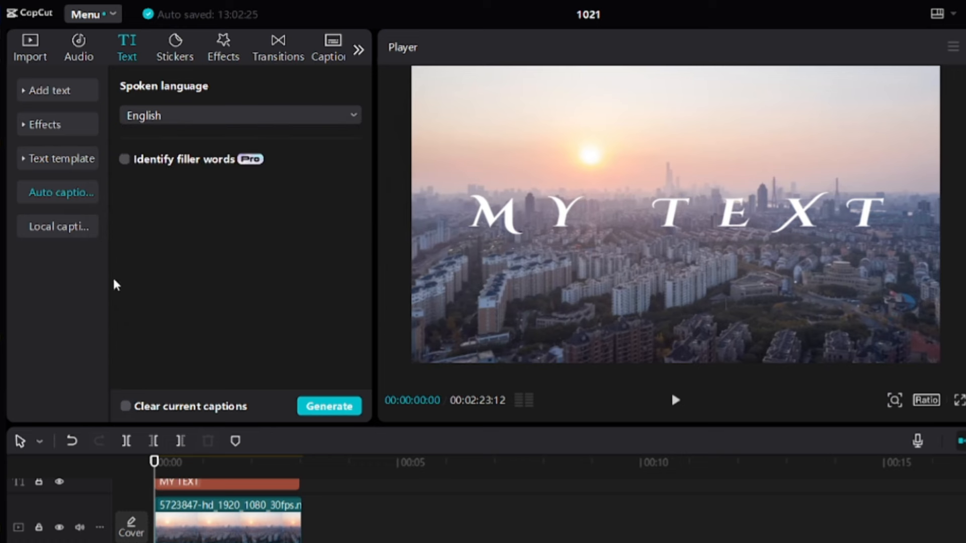
{"action": "left_click", "coordinate": [84, 233]}
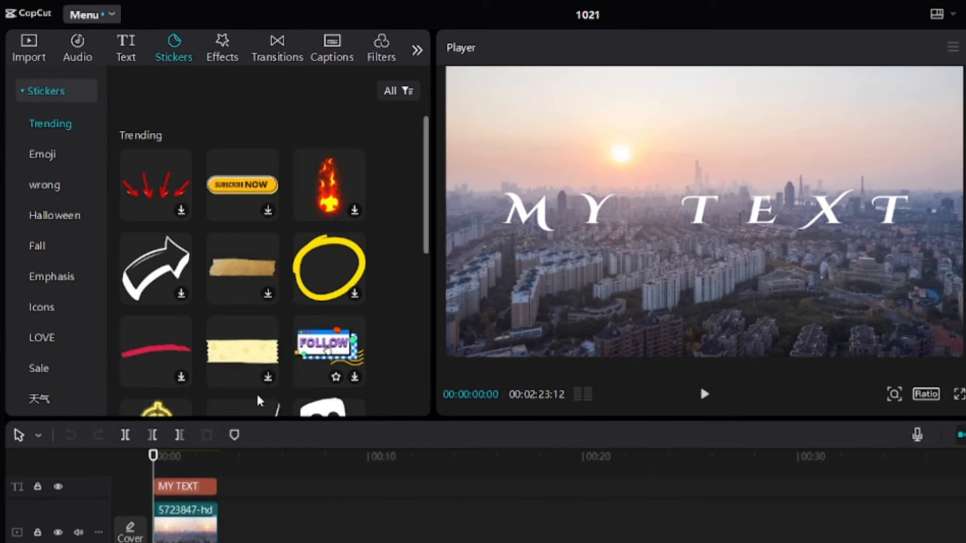
Step: Delete the MY TEXT title from the timeline and browse the trending stickers
{"action": "left_click", "coordinate": [186, 486]}
{"action": "left_click", "coordinate": [210, 434]}
{"action": "scroll", "coordinate": [221, 230], "scroll_direction": "down", "scroll_amount": 2}
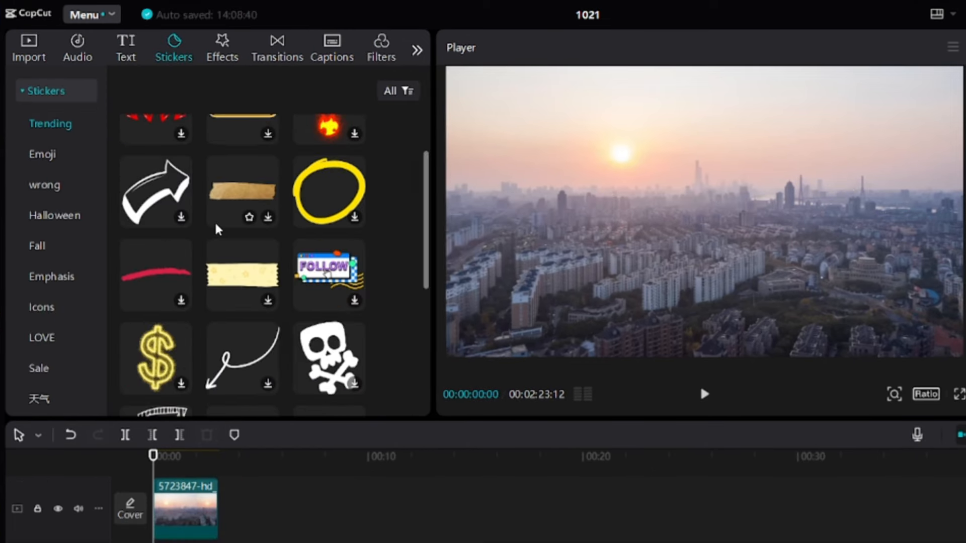
Step: Try the puzzled emoji sticker with the blue question mark above the city clip, reposition it in the frame and play it
{"action": "left_click", "coordinate": [44, 159]}
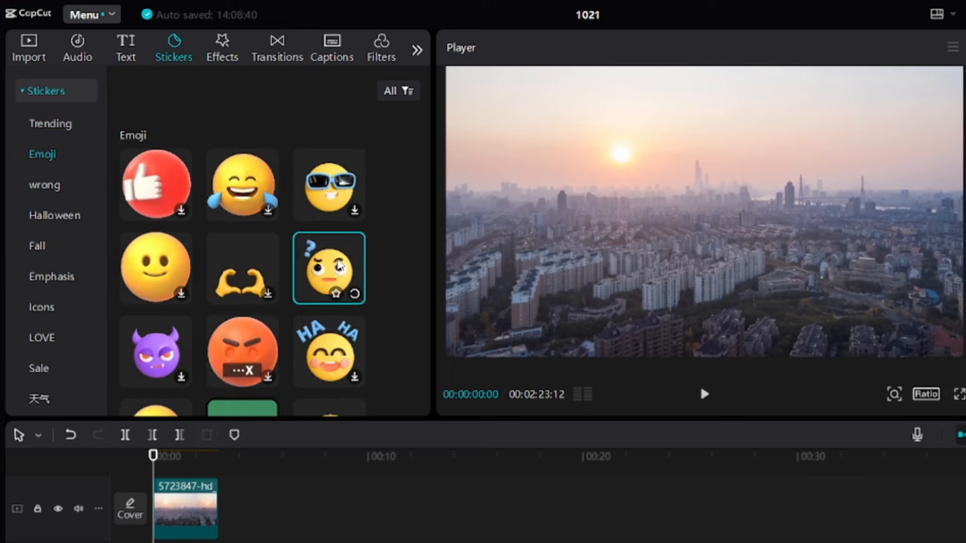
{"action": "left_click_drag", "start_coordinate": [335, 268], "coordinate": [157, 497]}
{"action": "left_click_drag", "start_coordinate": [651, 316], "coordinate": [609, 323]}
{"action": "left_click", "coordinate": [123, 458]}
{"action": "left_click", "coordinate": [655, 378]}
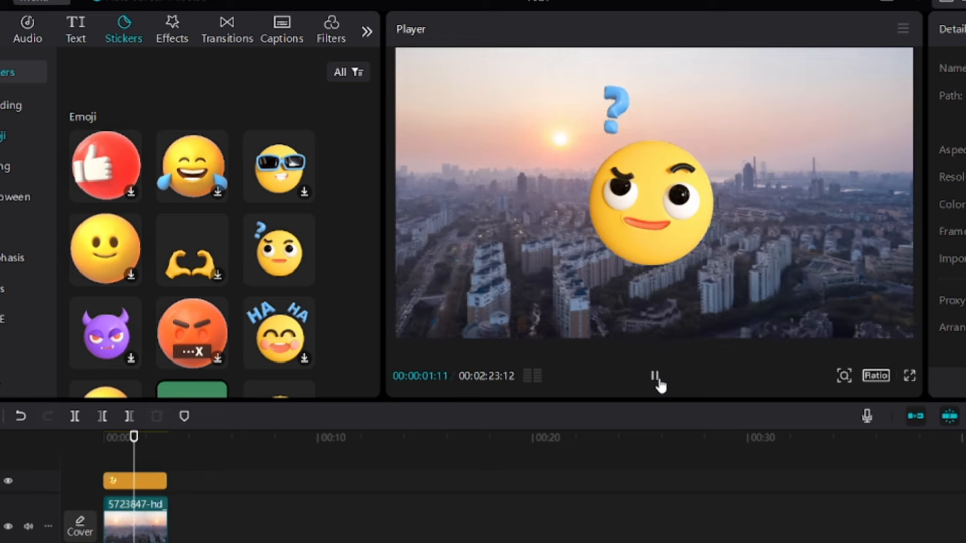
{"action": "left_click", "coordinate": [655, 377]}
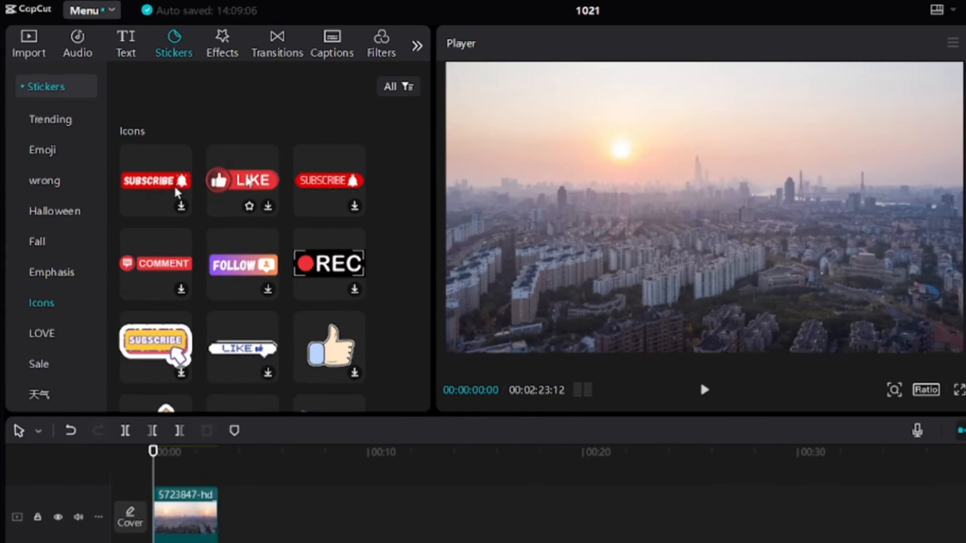
Step: Browse the icon stickers and the Opening & Closing category of video effects
{"action": "scroll", "coordinate": [275, 252], "scroll_direction": "down", "scroll_amount": 6}
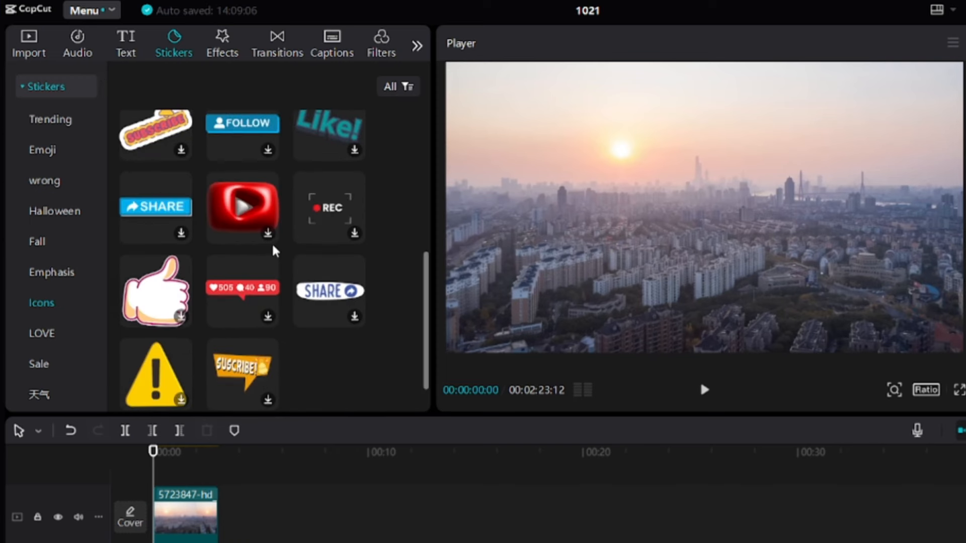
{"action": "left_click", "coordinate": [236, 41]}
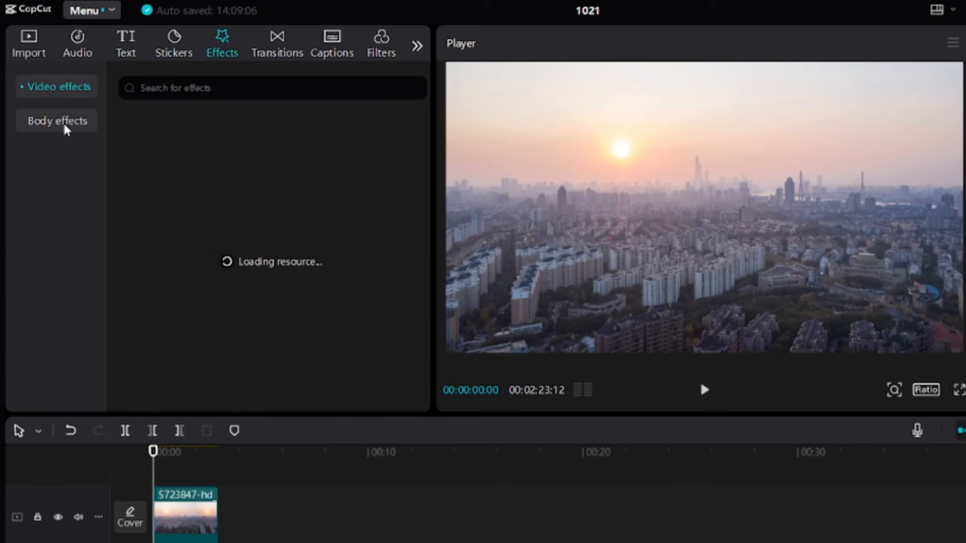
{"action": "left_click", "coordinate": [74, 90]}
{"action": "left_click", "coordinate": [56, 153]}
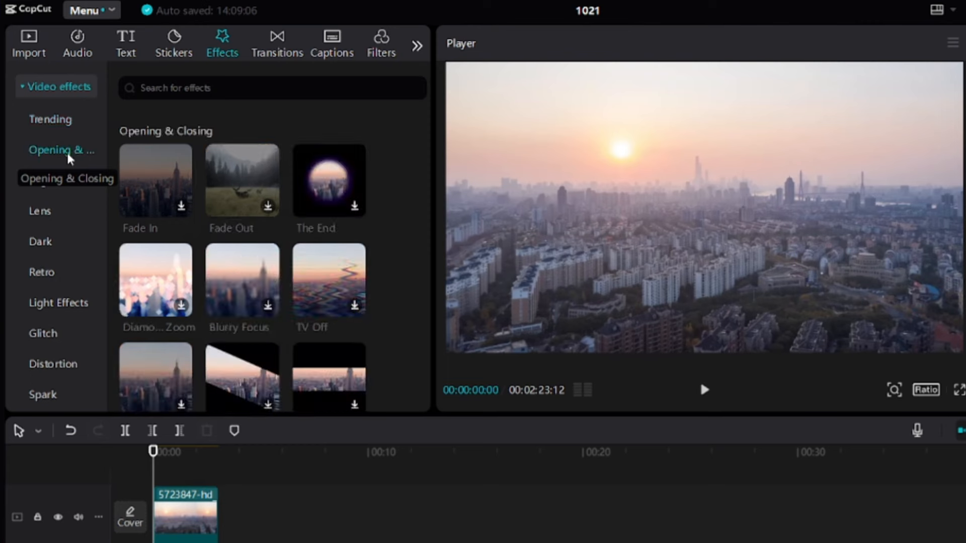
Step: Try the Fade In video effect directly on the city clip, play it and delete it
{"action": "left_click_drag", "start_coordinate": [154, 170], "coordinate": [161, 514]}
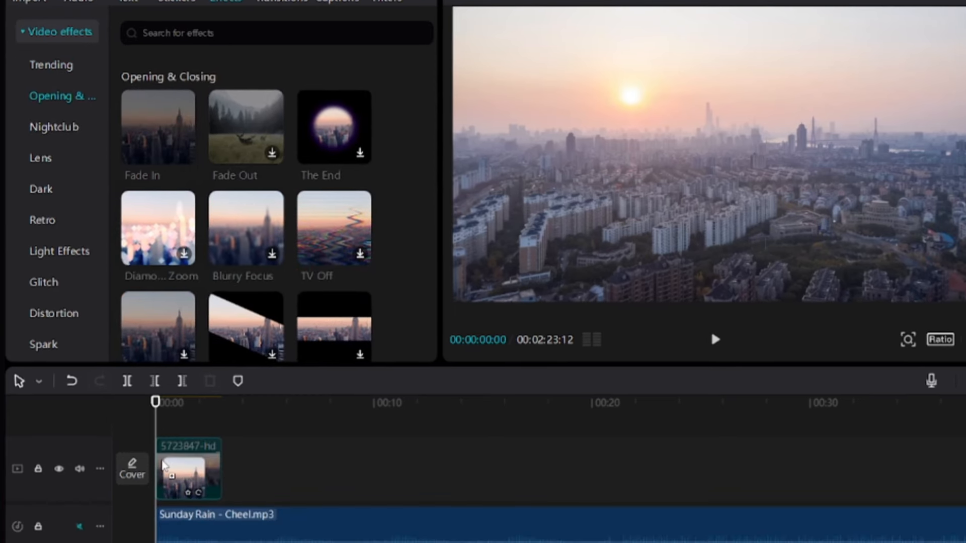
{"action": "left_click_drag", "start_coordinate": [162, 462], "coordinate": [166, 457]}
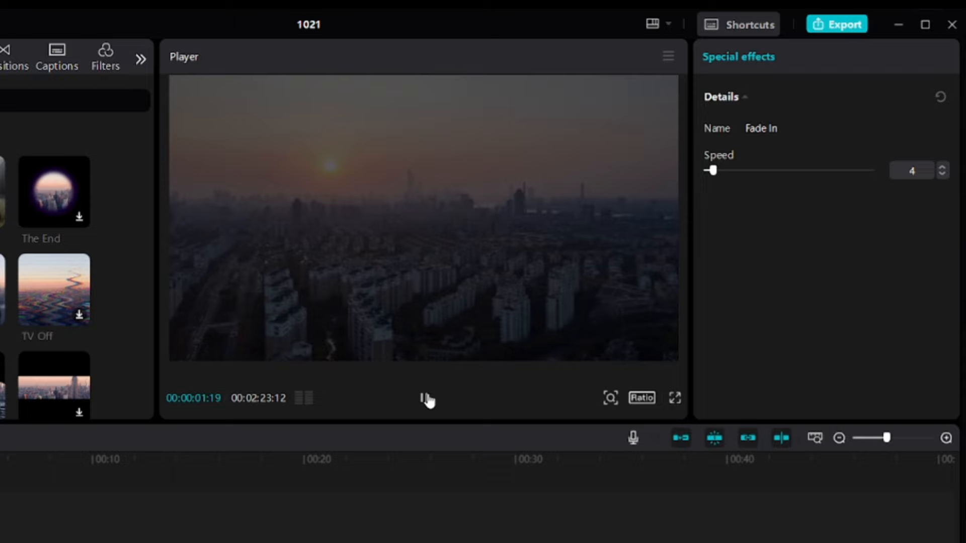
{"action": "left_click", "coordinate": [425, 398]}
{"action": "left_click", "coordinate": [425, 398]}
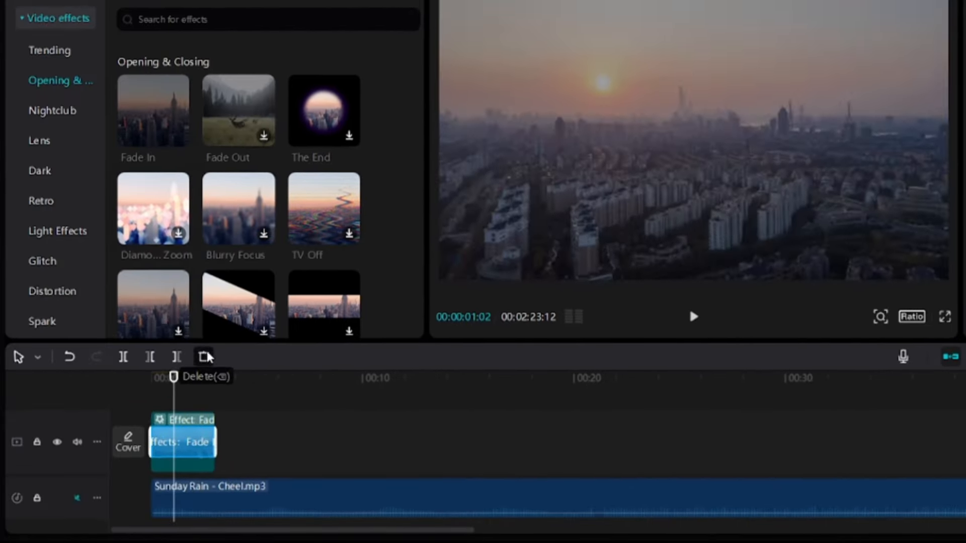
{"action": "left_click", "coordinate": [207, 359]}
Step: Try the Fade In effect as a separate layer above the city clip and delete it
{"action": "left_click_drag", "start_coordinate": [134, 103], "coordinate": [156, 429]}
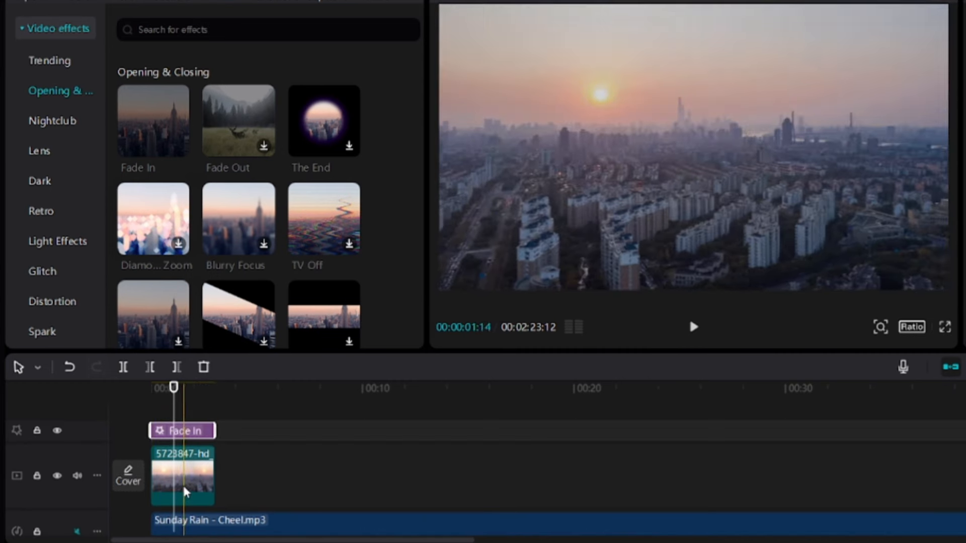
{"action": "left_click", "coordinate": [191, 429]}
{"action": "left_click", "coordinate": [203, 367]}
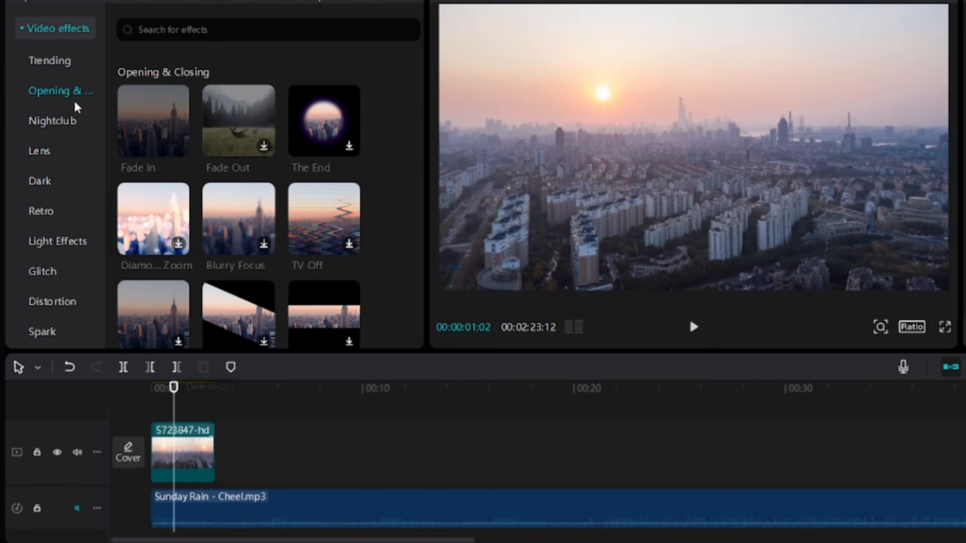
Step: Browse the Lens and Glitch video effects and the trending body effects
{"action": "left_click", "coordinate": [39, 151]}
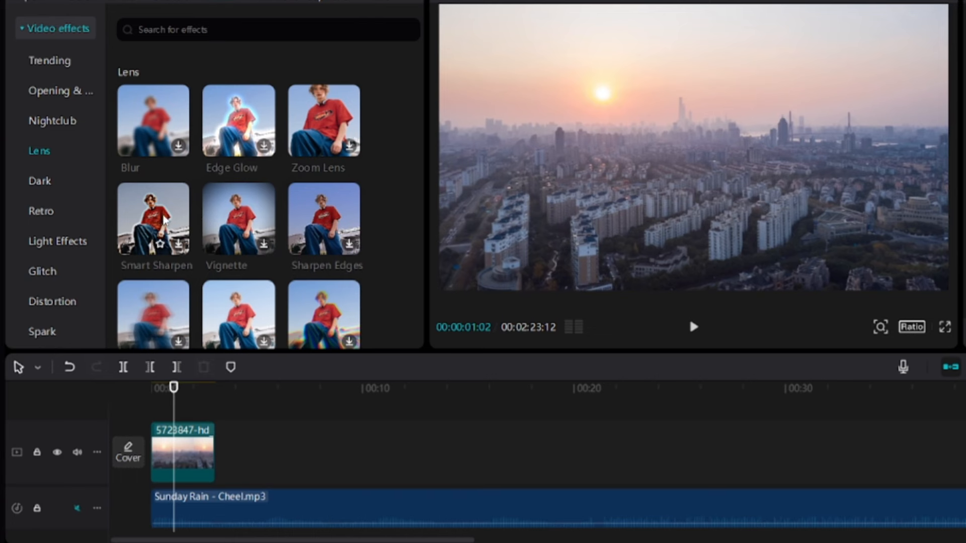
{"action": "scroll", "coordinate": [201, 242], "scroll_direction": "down", "scroll_amount": 5}
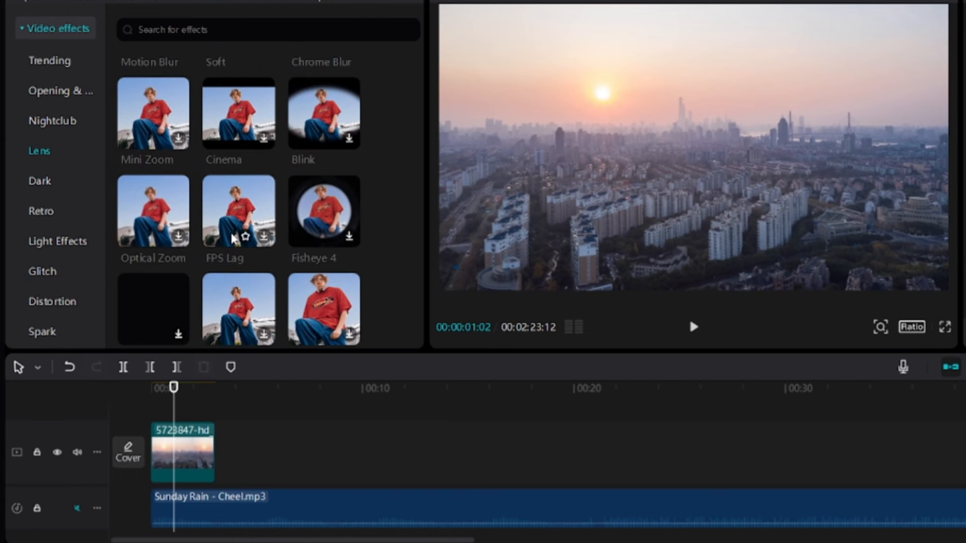
{"action": "left_click", "coordinate": [63, 272]}
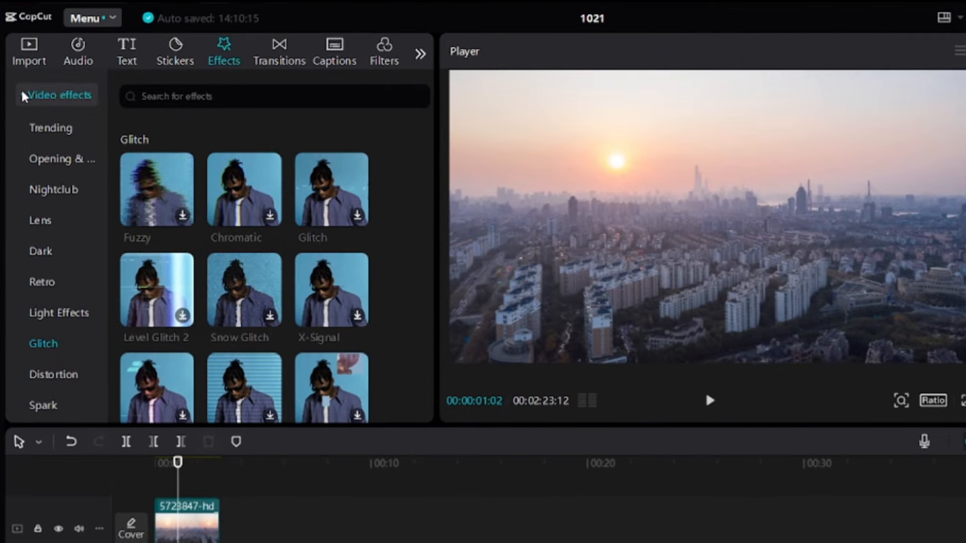
{"action": "left_click", "coordinate": [23, 97]}
{"action": "left_click", "coordinate": [26, 131]}
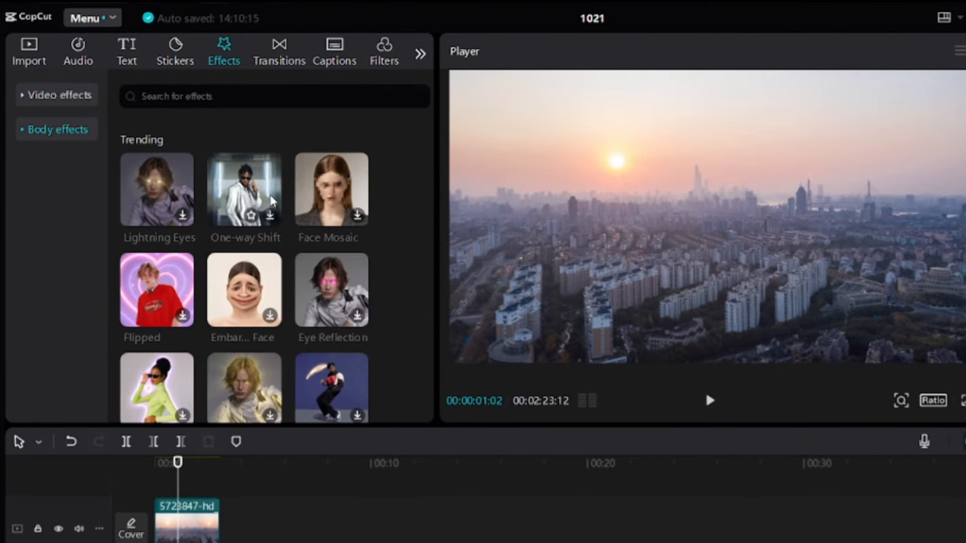
{"action": "scroll", "coordinate": [323, 298], "scroll_direction": "down", "scroll_amount": 3}
{"action": "scroll", "coordinate": [315, 272], "scroll_direction": "up", "scroll_amount": 3}
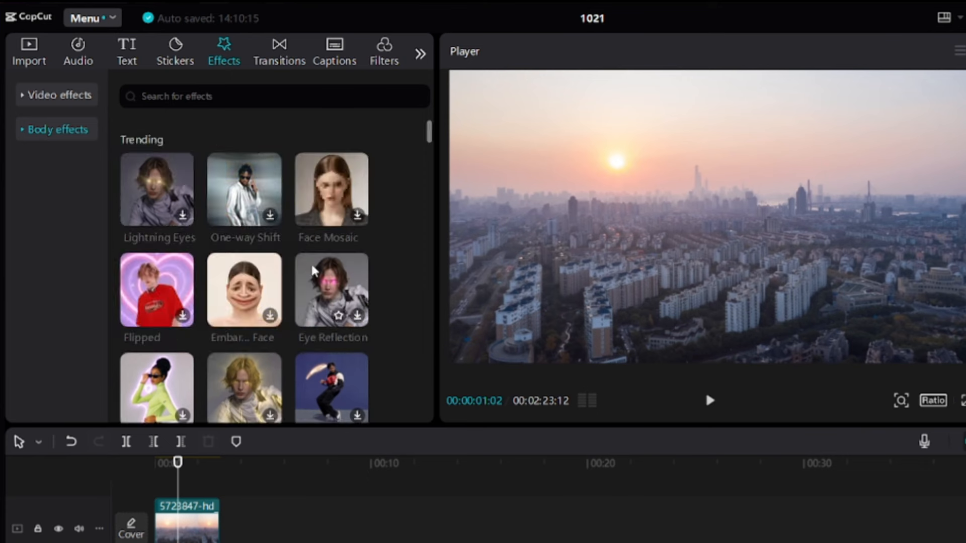
Step: Add the stock clip "Blue sky and white clouds in the lake" to the main track right after the city clip
{"action": "left_click", "coordinate": [281, 45]}
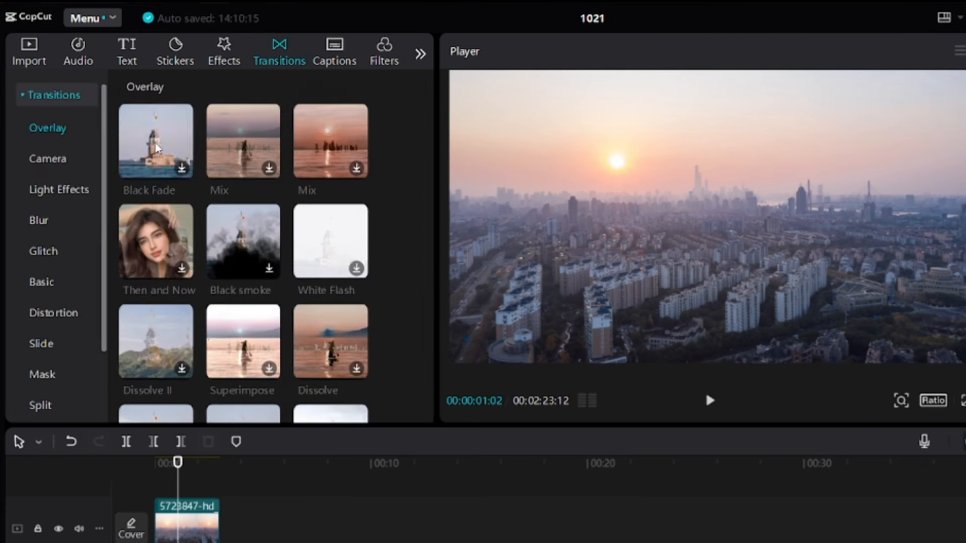
{"action": "left_click", "coordinate": [29, 50]}
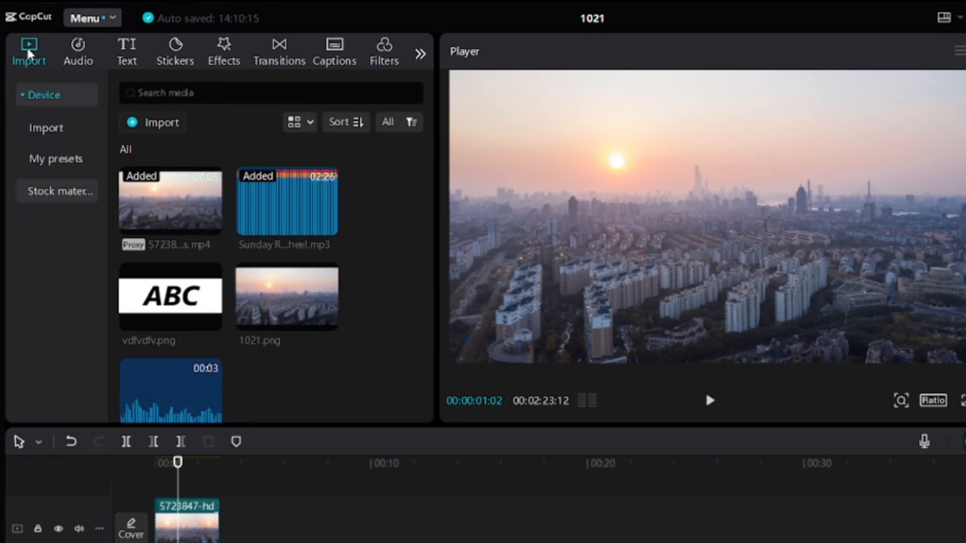
{"action": "left_click", "coordinate": [51, 191]}
{"action": "left_click", "coordinate": [48, 347]}
{"action": "left_click_drag", "start_coordinate": [157, 336], "coordinate": [251, 476]}
{"action": "left_click_drag", "start_coordinate": [251, 440], "coordinate": [252, 481]}
Step: Apply the Black Fade transition between the city clip and the lake clip and play it
{"action": "left_click", "coordinate": [279, 14]}
{"action": "left_click_drag", "start_coordinate": [149, 142], "coordinate": [218, 529]}
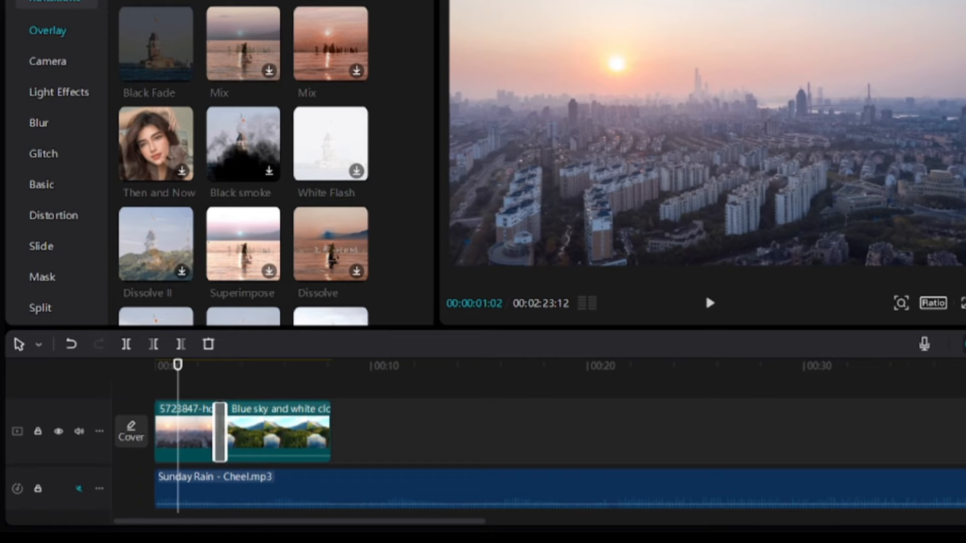
{"action": "key", "text": "ctrl+equal"}
{"action": "left_click", "coordinate": [258, 370]}
{"action": "left_click", "coordinate": [710, 303]}
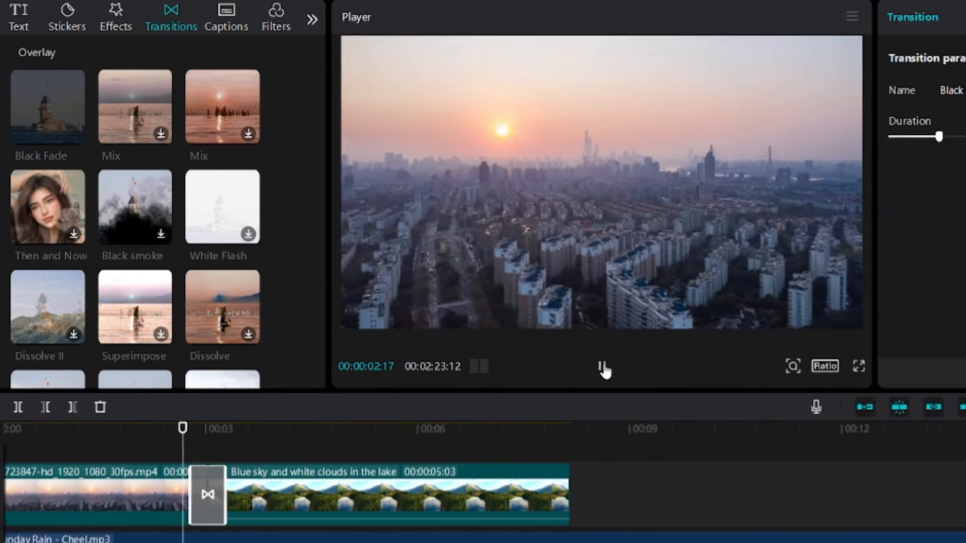
Step: Lengthen the Black Fade transition to 1.5 s, play it and delete it
{"action": "left_click", "coordinate": [603, 370]}
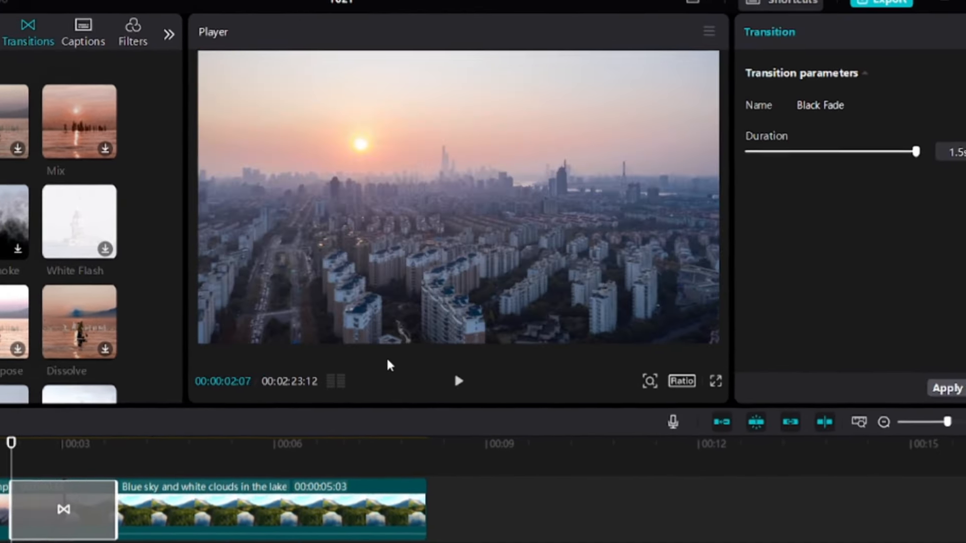
{"action": "left_click", "coordinate": [458, 381]}
{"action": "left_click", "coordinate": [459, 381]}
{"action": "right_click", "coordinate": [42, 509]}
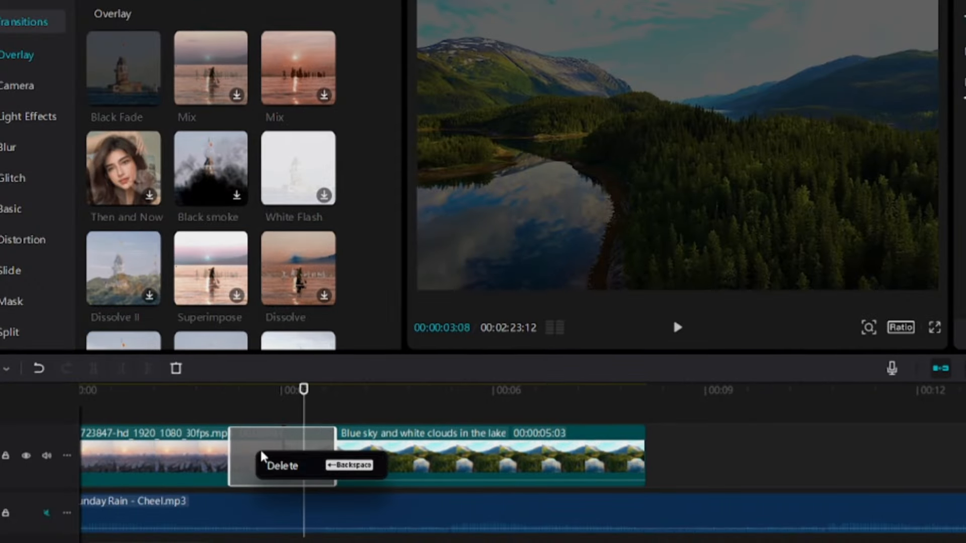
{"action": "left_click", "coordinate": [272, 464]}
Step: Browse the Light Effects and Split categories of transitions
{"action": "left_click", "coordinate": [28, 117]}
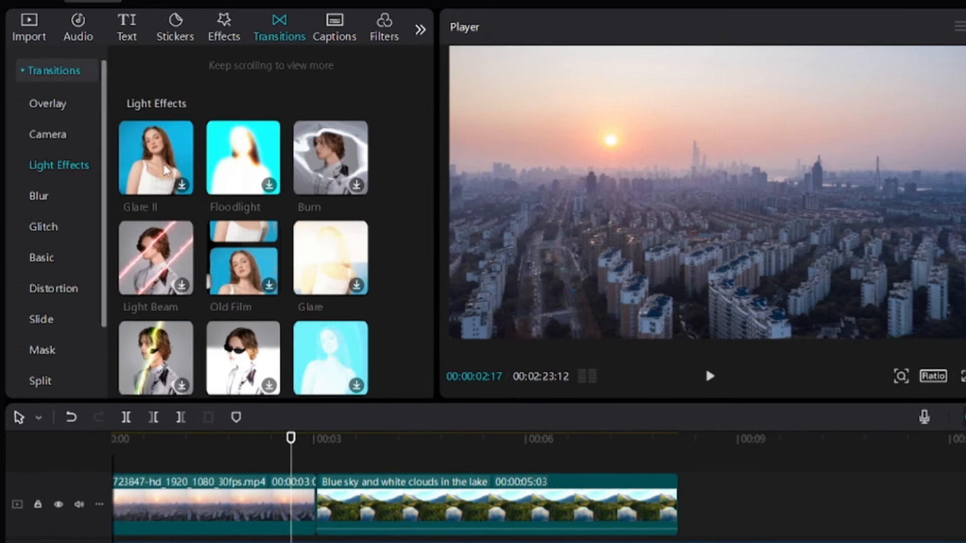
{"action": "scroll", "coordinate": [47, 325], "scroll_direction": "down", "scroll_amount": 2}
{"action": "left_click", "coordinate": [48, 317]}
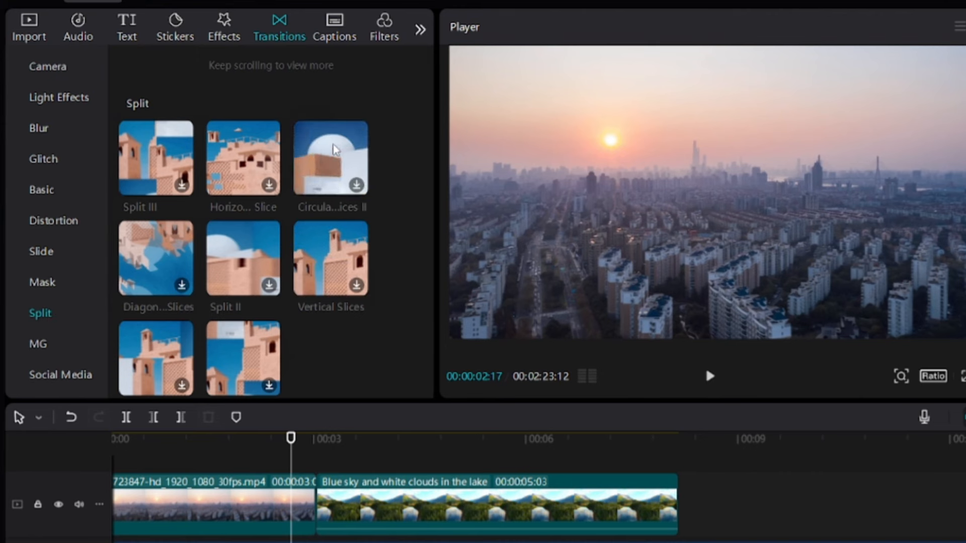
Step: Look through the auto captions, trending caption templates and auto lyrics options
{"action": "left_click", "coordinate": [336, 29]}
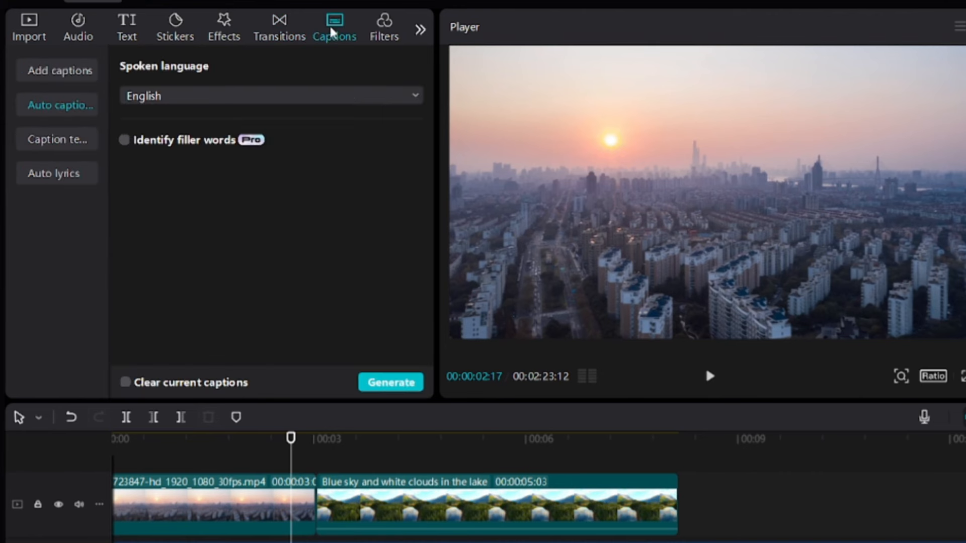
{"action": "left_click", "coordinate": [78, 144]}
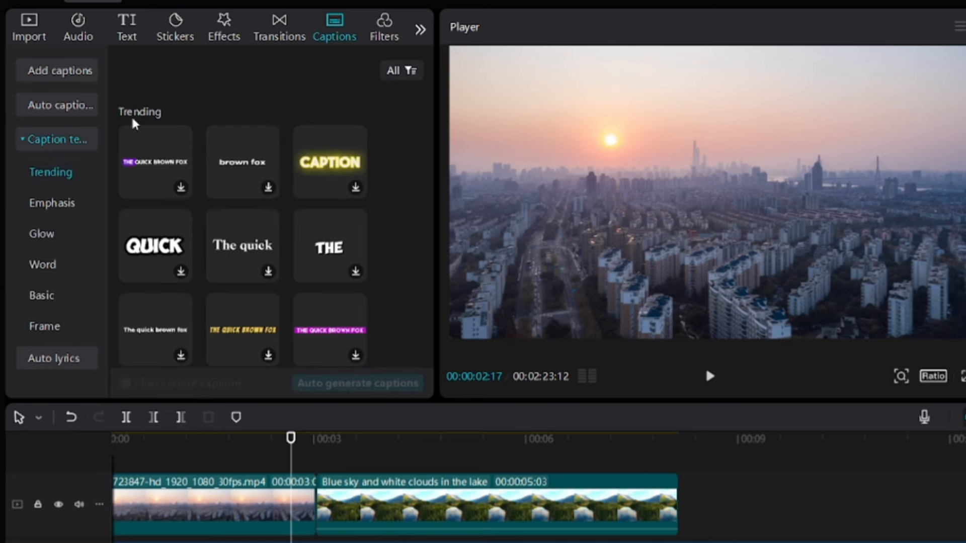
{"action": "left_click", "coordinate": [27, 142]}
{"action": "left_click", "coordinate": [73, 175]}
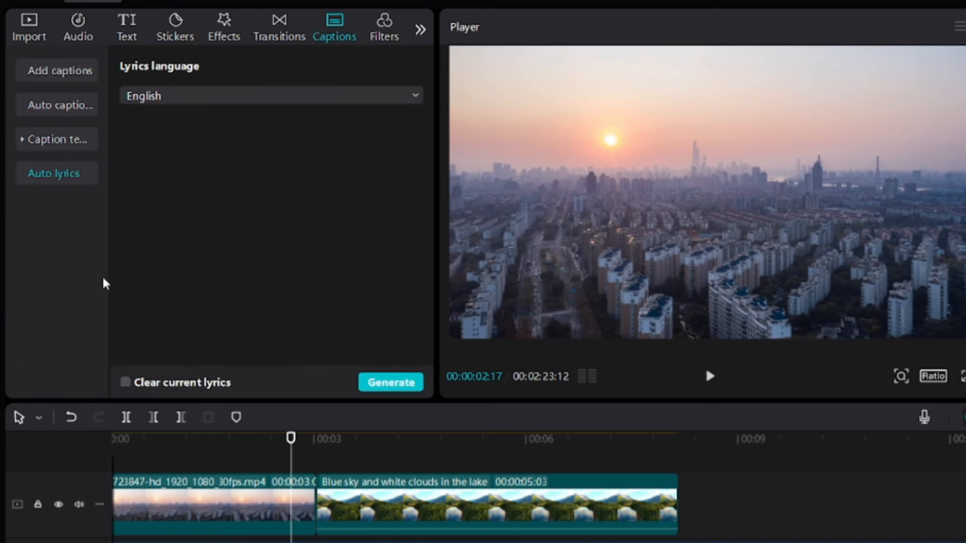
Step: Apply the Clear II scenery filter to the city clip and check its intensity setting
{"action": "left_click", "coordinate": [385, 22]}
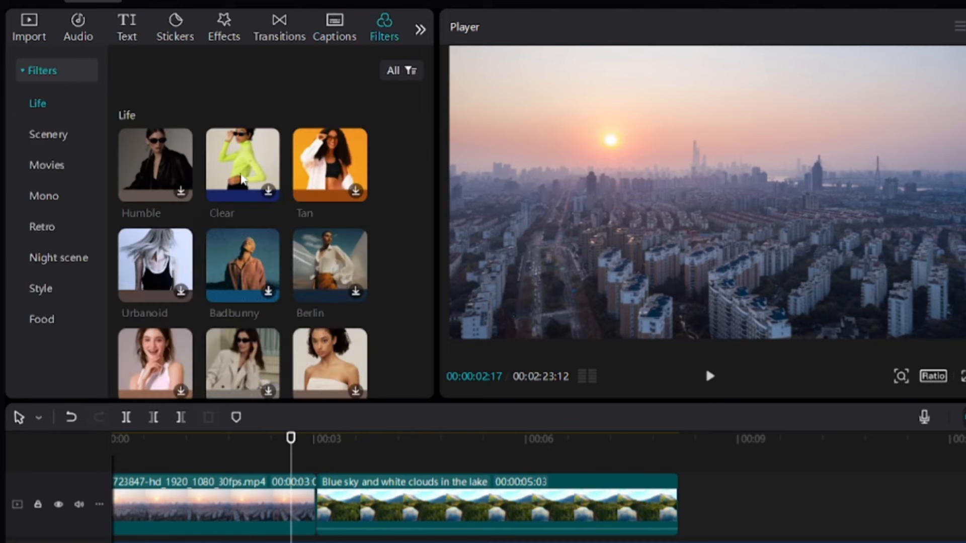
{"action": "left_click", "coordinate": [52, 134]}
{"action": "left_click_drag", "start_coordinate": [177, 207], "coordinate": [275, 504]}
{"action": "scroll", "coordinate": [275, 503], "scroll_direction": "left", "scroll_amount": 2}
{"action": "left_click_drag", "start_coordinate": [346, 438], "coordinate": [174, 438]}
{"action": "left_click", "coordinate": [753, 109]}
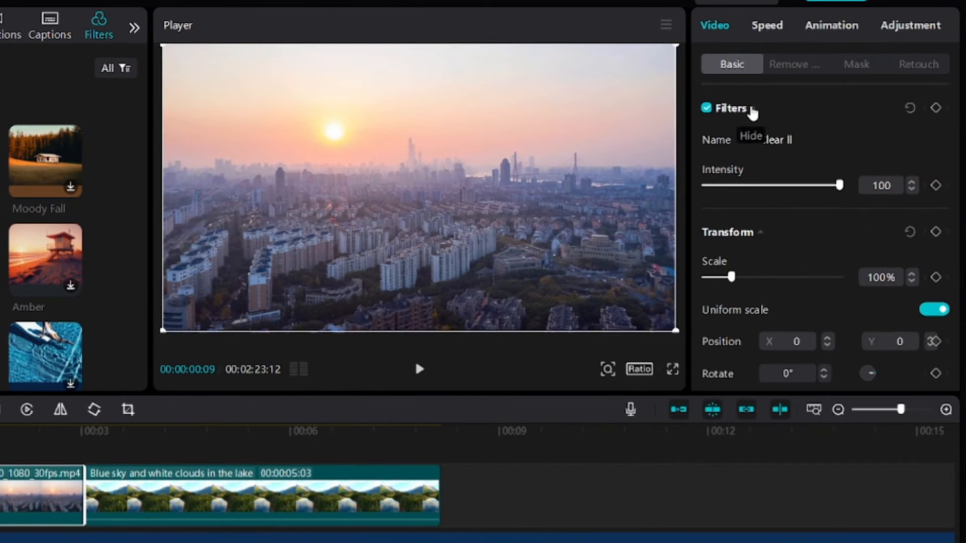
{"action": "mouse_move", "coordinate": [839, 185]}
{"action": "left_mouse_down"}
{"action": "mouse_move", "coordinate": [788, 185]}
{"action": "mouse_move", "coordinate": [840, 186]}
{"action": "left_mouse_up"}
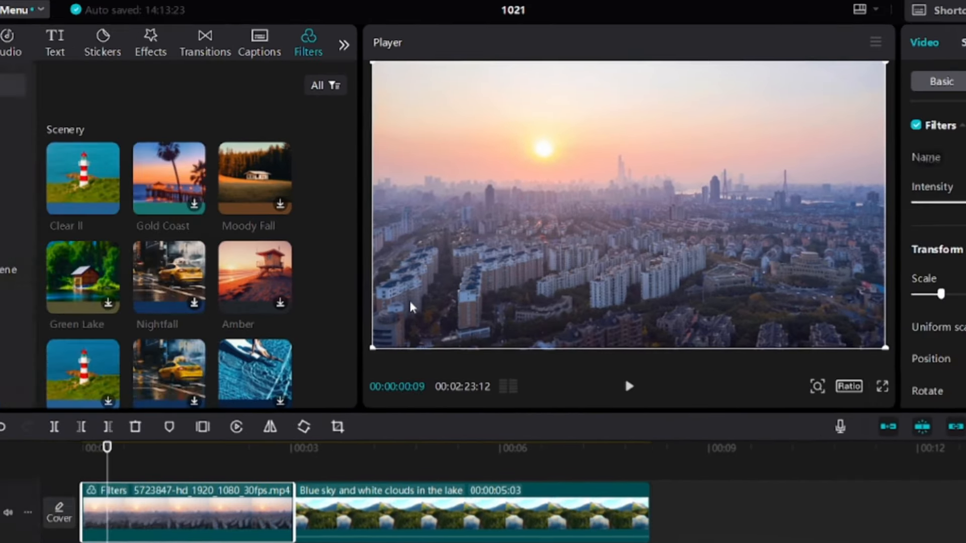
Step: Apply the Friends retro filter to the city clip, play it and turn the clip's filters off
{"action": "scroll", "coordinate": [237, 277], "scroll_direction": "down", "scroll_amount": 4}
{"action": "left_click", "coordinate": [34, 245]}
{"action": "left_click_drag", "start_coordinate": [324, 178], "coordinate": [192, 507]}
{"action": "left_click", "coordinate": [699, 392]}
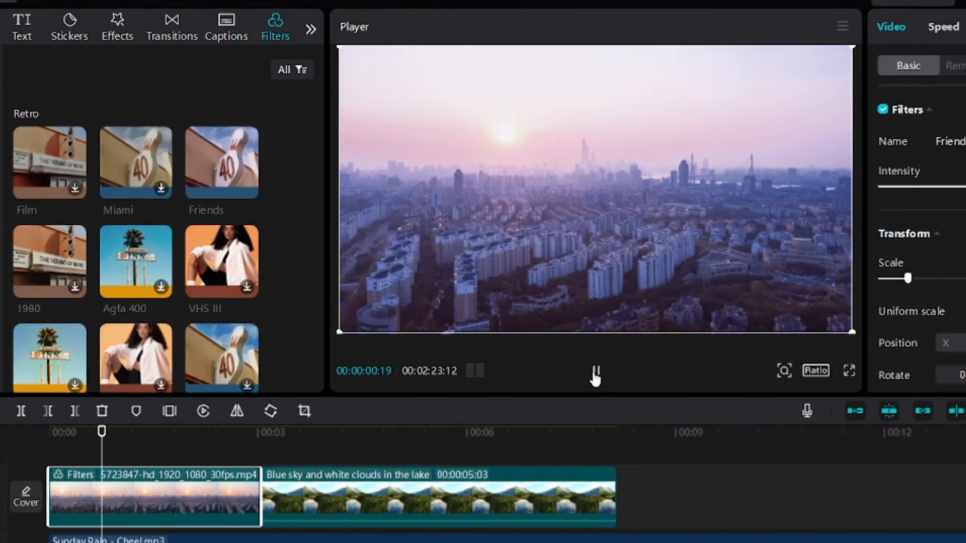
{"action": "left_click", "coordinate": [596, 372]}
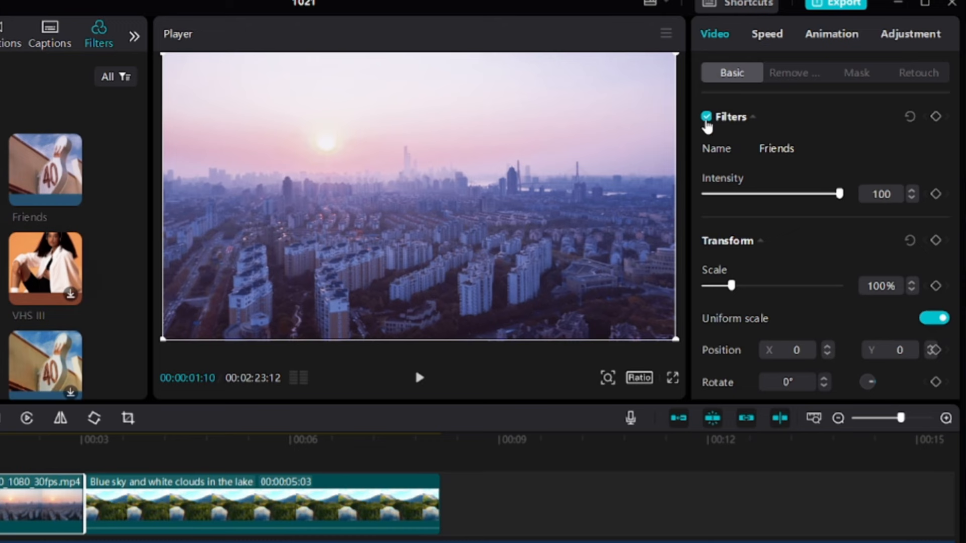
{"action": "left_click", "coordinate": [707, 119]}
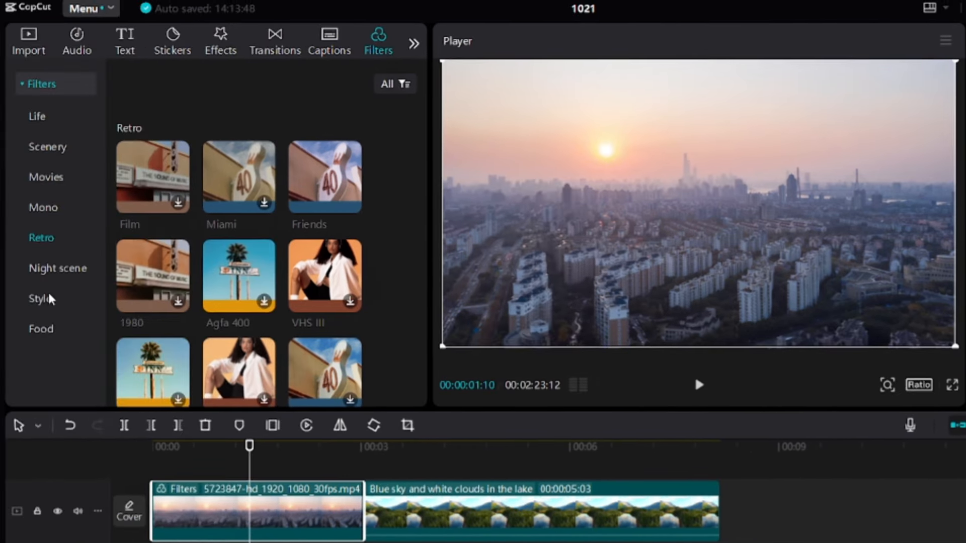
Step: Add the Negative style filter as a separate layer above the city clip and extend it over part of the lake clip
{"action": "left_click", "coordinate": [51, 299]}
{"action": "left_click_drag", "start_coordinate": [325, 179], "coordinate": [226, 471]}
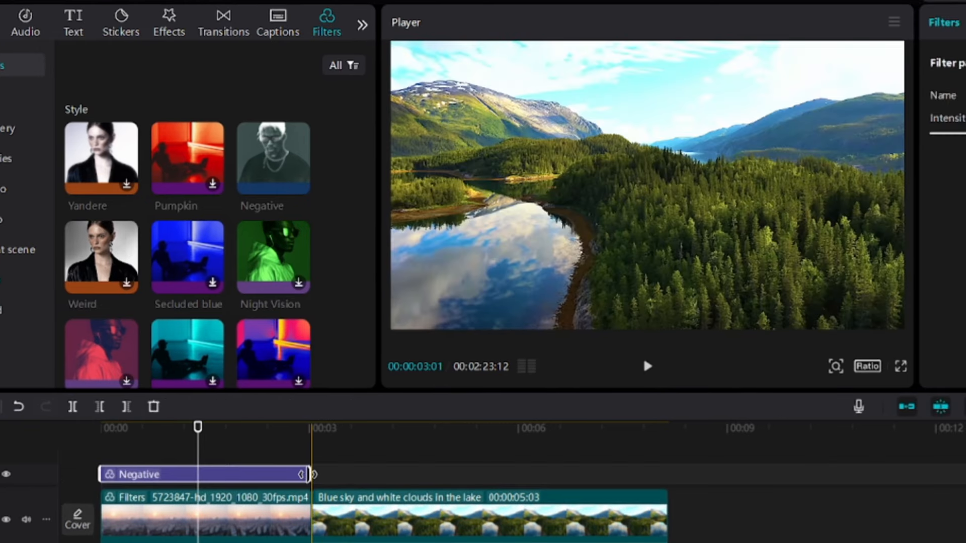
{"action": "left_click_drag", "start_coordinate": [308, 474], "coordinate": [492, 475]}
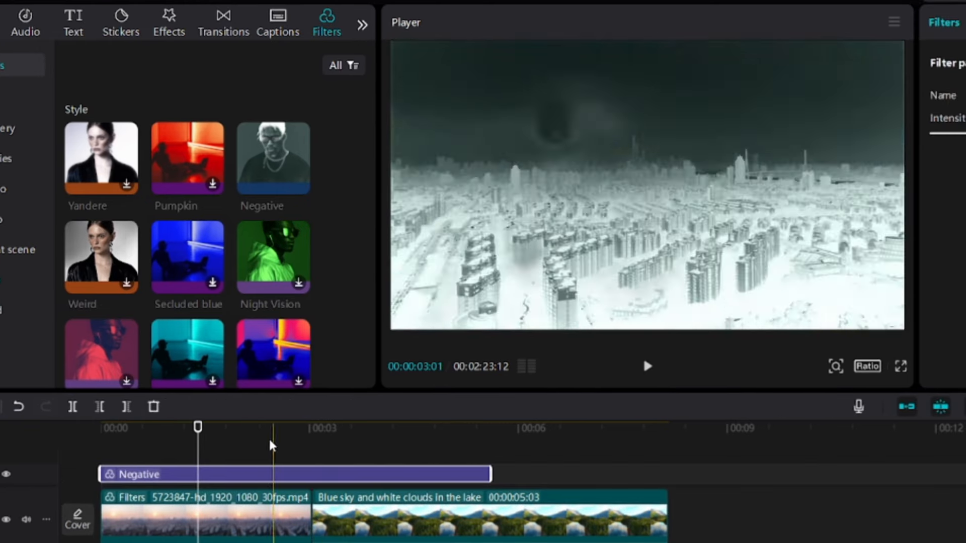
Step: Play the Negative filter layer across both clips and delete it
{"action": "left_click", "coordinate": [291, 430]}
{"action": "left_click", "coordinate": [650, 371]}
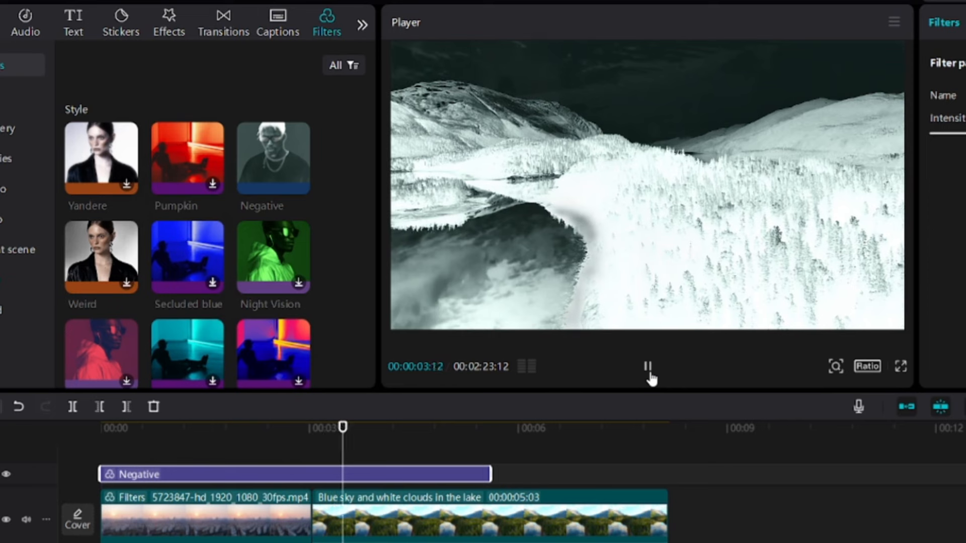
{"action": "left_click", "coordinate": [648, 367]}
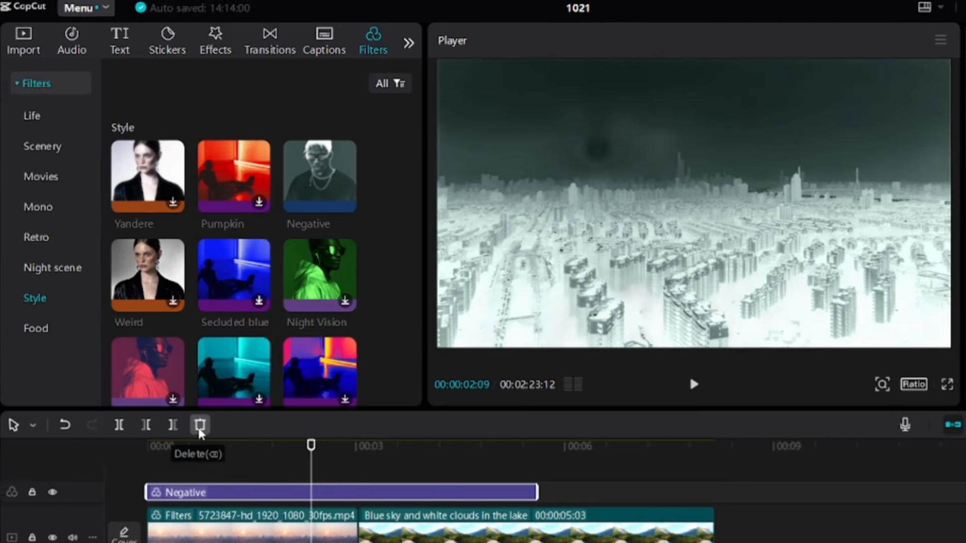
{"action": "left_click", "coordinate": [154, 406]}
Step: Try a custom adjustment layer above the city clip and delete it
{"action": "left_click", "coordinate": [363, 26]}
{"action": "left_click", "coordinate": [368, 41]}
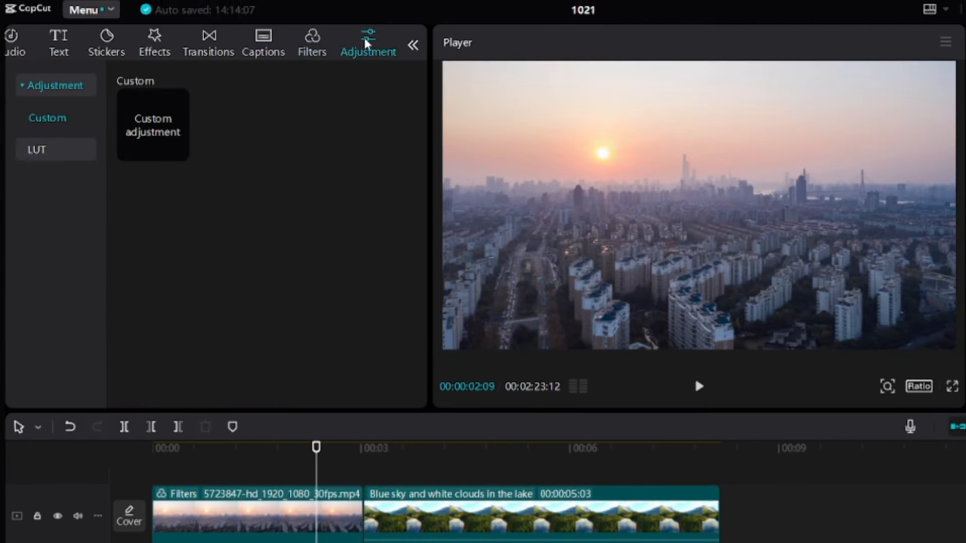
{"action": "left_click_drag", "start_coordinate": [156, 124], "coordinate": [187, 489]}
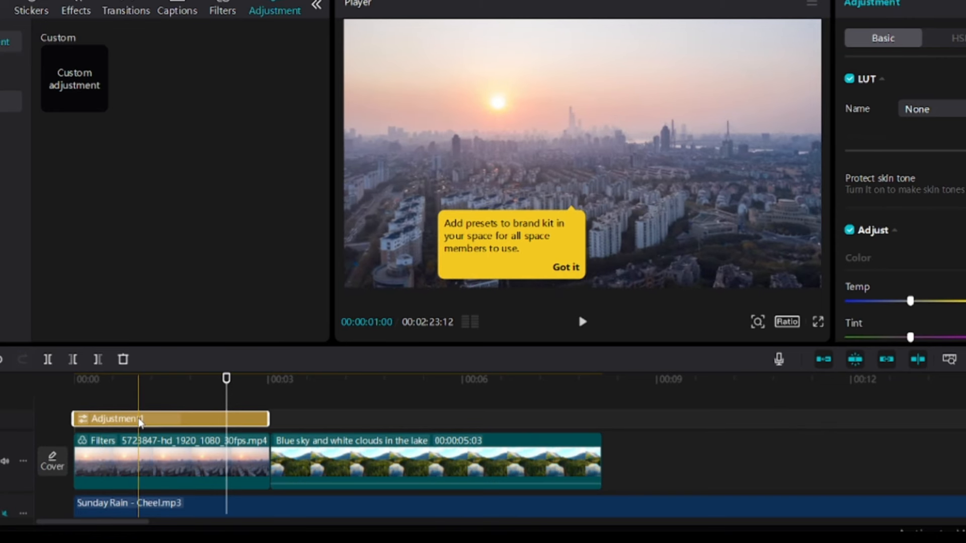
{"action": "key", "text": "Delete"}
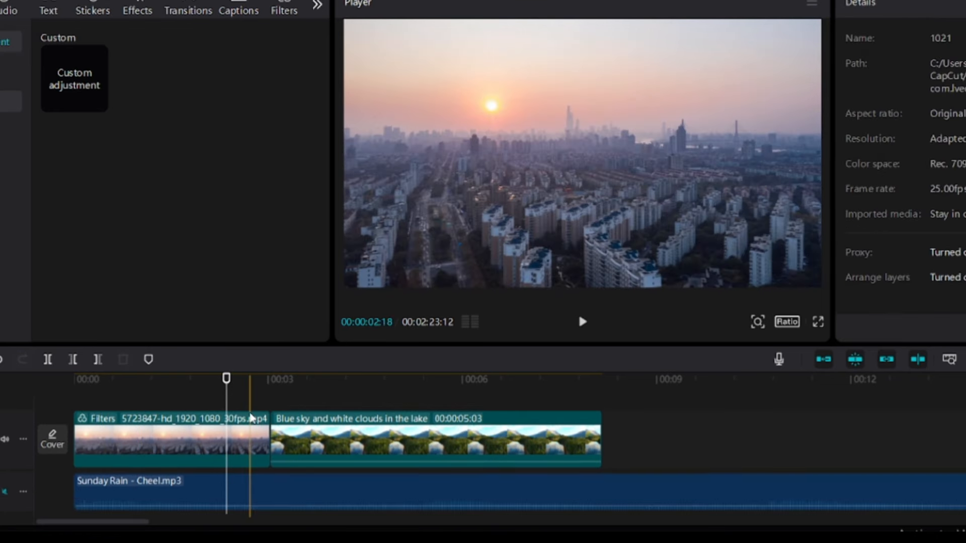
Step: Mark the span of the city clip as the timeline range
{"action": "right_click", "coordinate": [209, 433]}
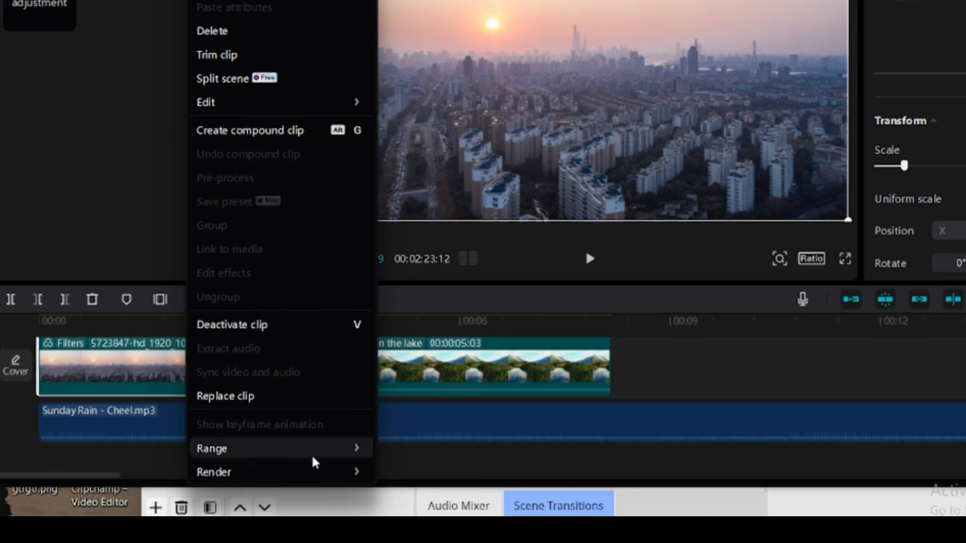
{"action": "mouse_move", "coordinate": [319, 477]}
{"action": "left_click", "coordinate": [427, 495]}
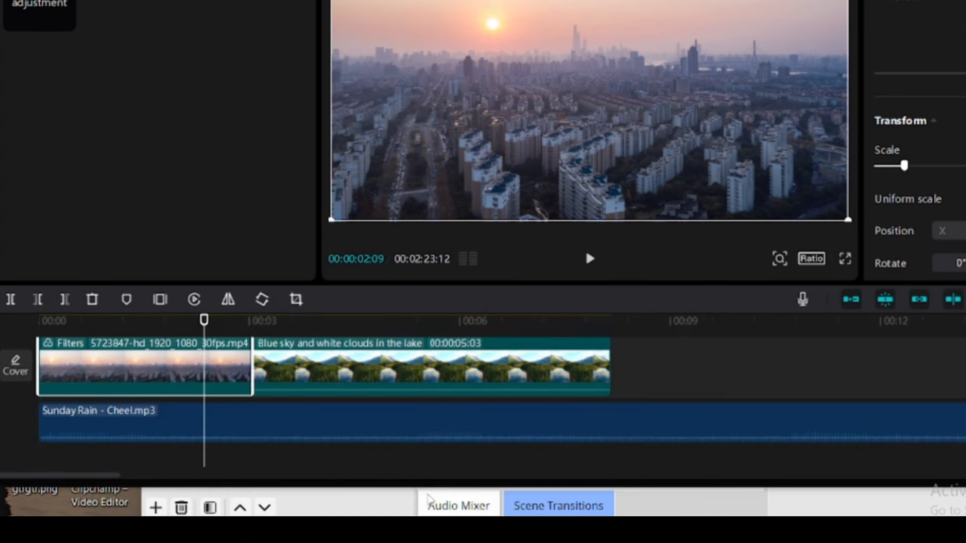
{"action": "left_click_drag", "start_coordinate": [265, 283], "coordinate": [247, 216]}
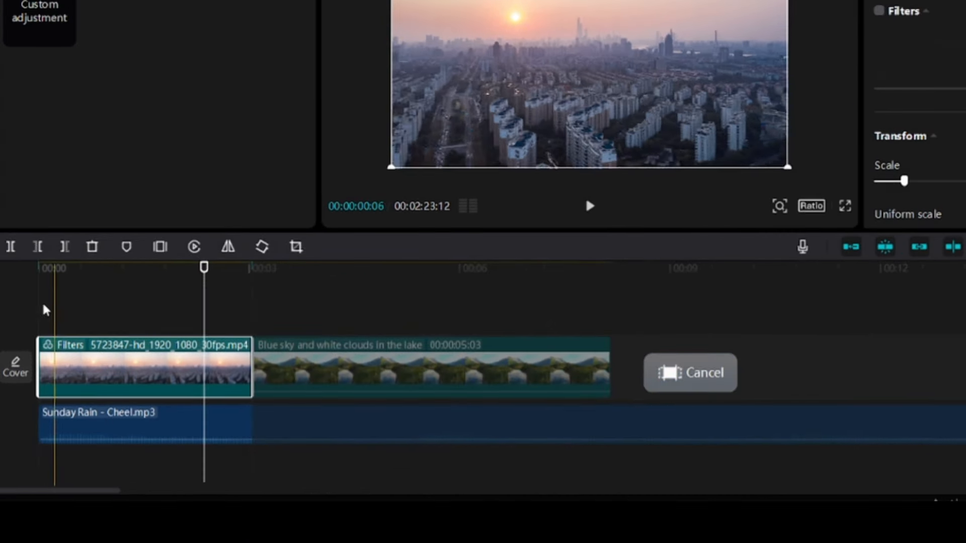
Step: Adjust the range to run from partway through the city clip into the lake clip, then check its export dialog and cancel
{"action": "left_click_drag", "start_coordinate": [40, 289], "coordinate": [92, 269]}
{"action": "left_click_drag", "start_coordinate": [191, 326], "coordinate": [224, 329]}
{"action": "left_click_drag", "start_coordinate": [350, 313], "coordinate": [392, 311]}
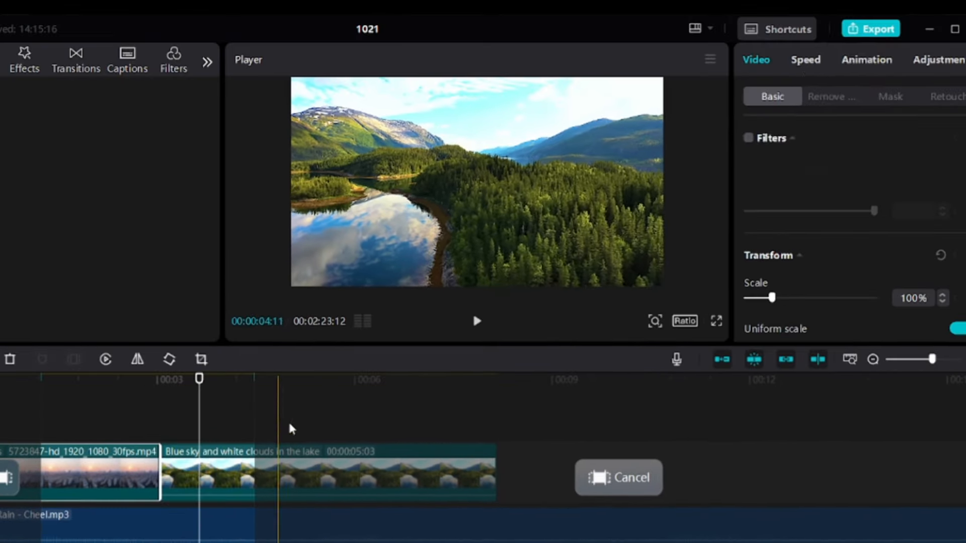
{"action": "left_click", "coordinate": [868, 28]}
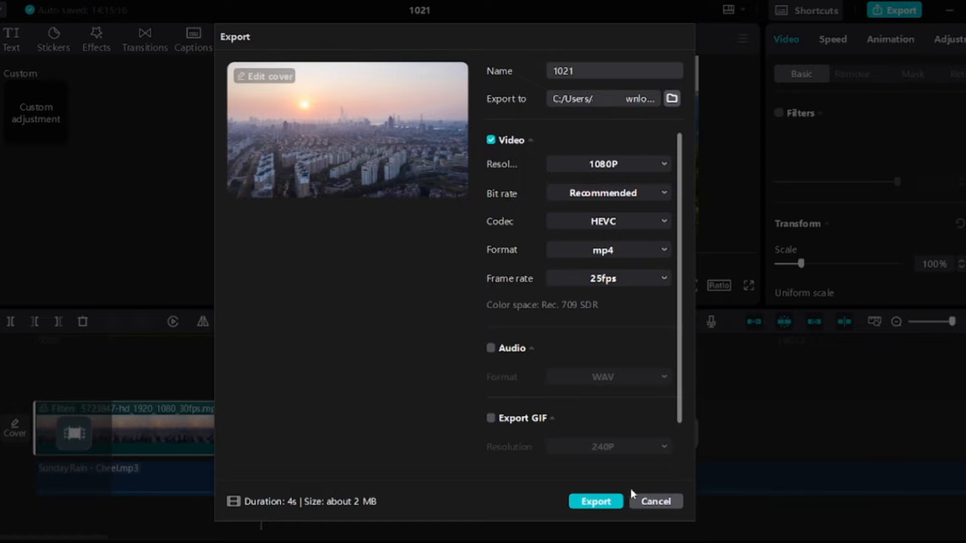
{"action": "left_click", "coordinate": [646, 504]}
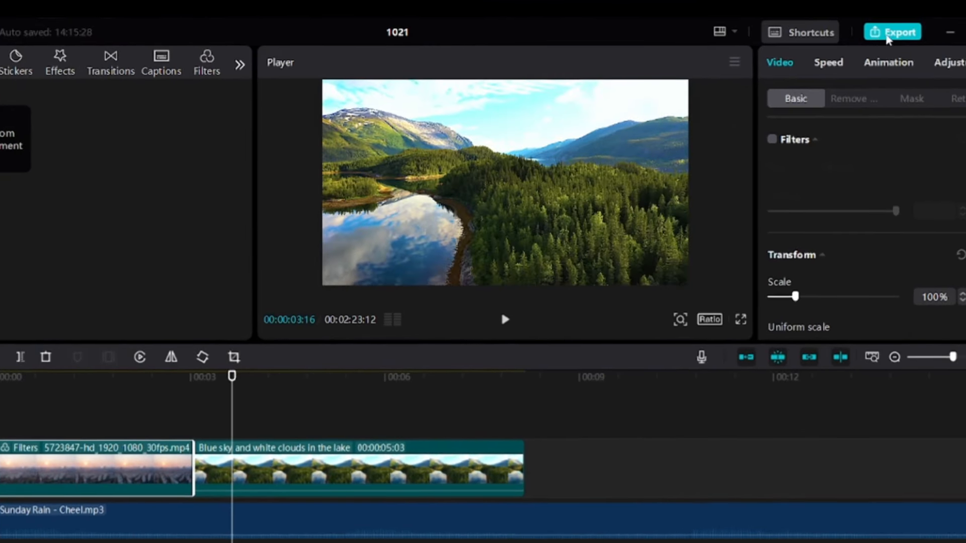
Step: Review the resolution, bit rate and codec options for exporting the full project, keeping 1080P, Recommended and HEVC
{"action": "left_click", "coordinate": [888, 33]}
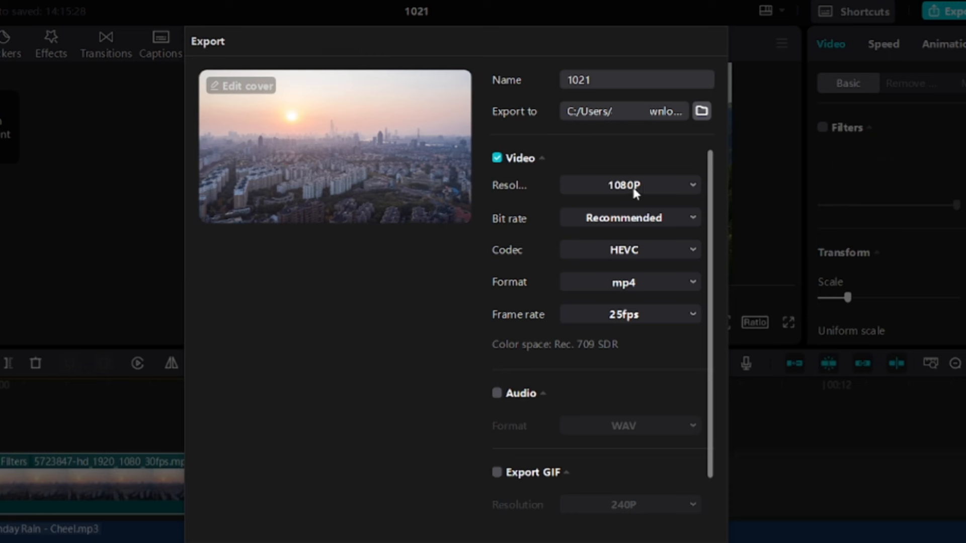
{"action": "left_click", "coordinate": [646, 187]}
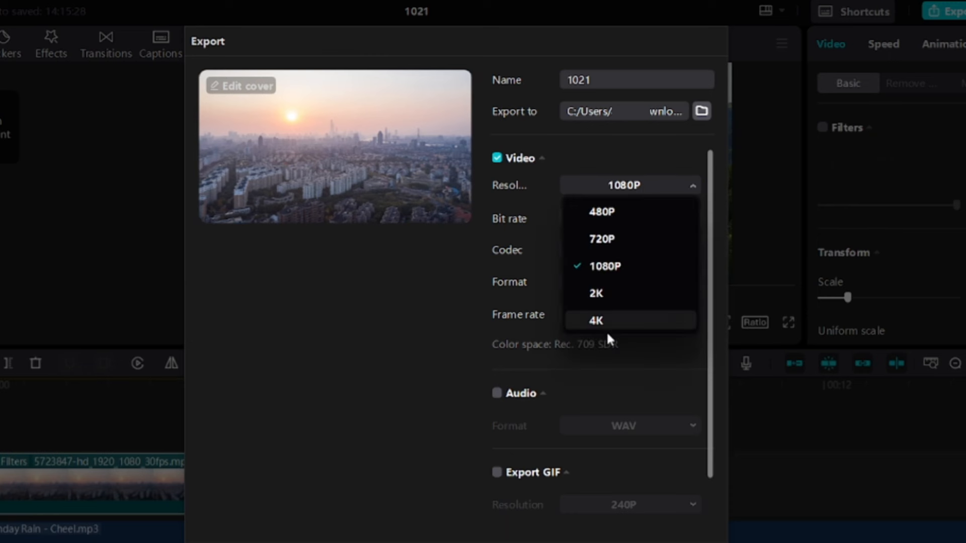
{"action": "left_click", "coordinate": [643, 188]}
{"action": "left_click", "coordinate": [692, 220]}
{"action": "left_click", "coordinate": [692, 220]}
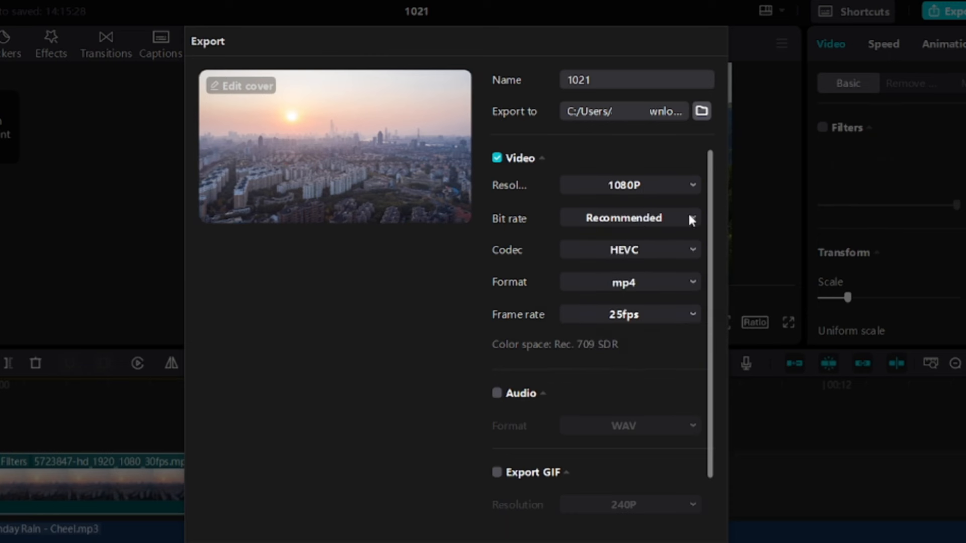
{"action": "left_click", "coordinate": [694, 251]}
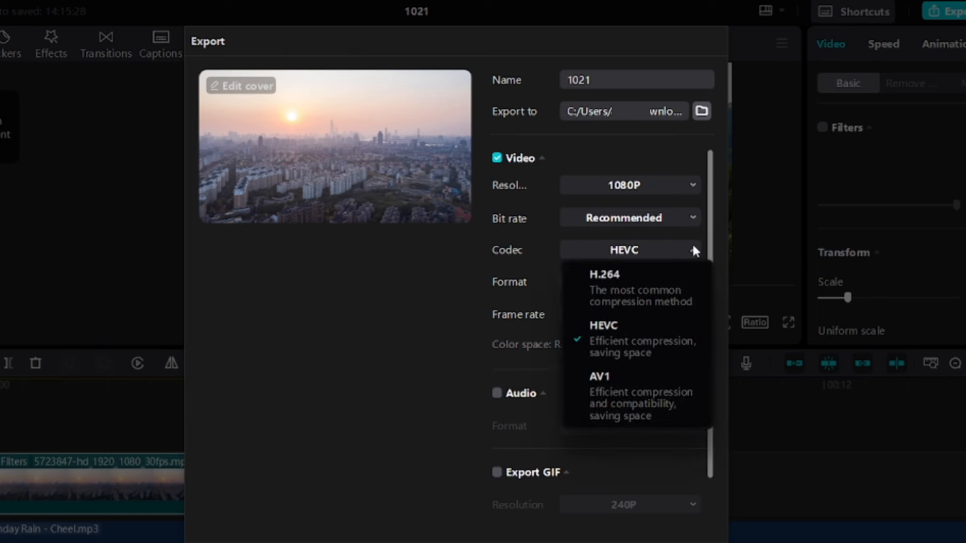
{"action": "left_click", "coordinate": [627, 357]}
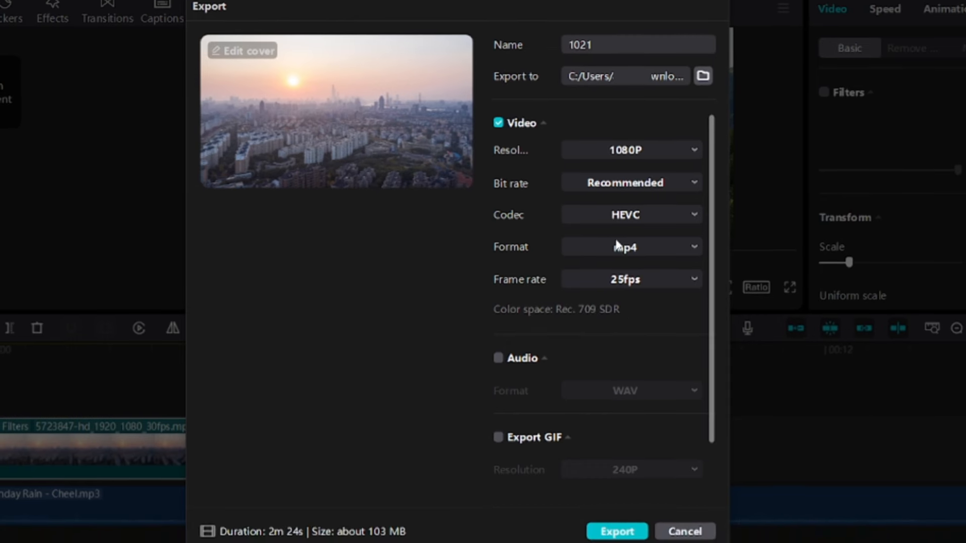
Step: Review the format and frame rate options for the video export, keeping mp4 and 25fps
{"action": "left_click", "coordinate": [620, 257]}
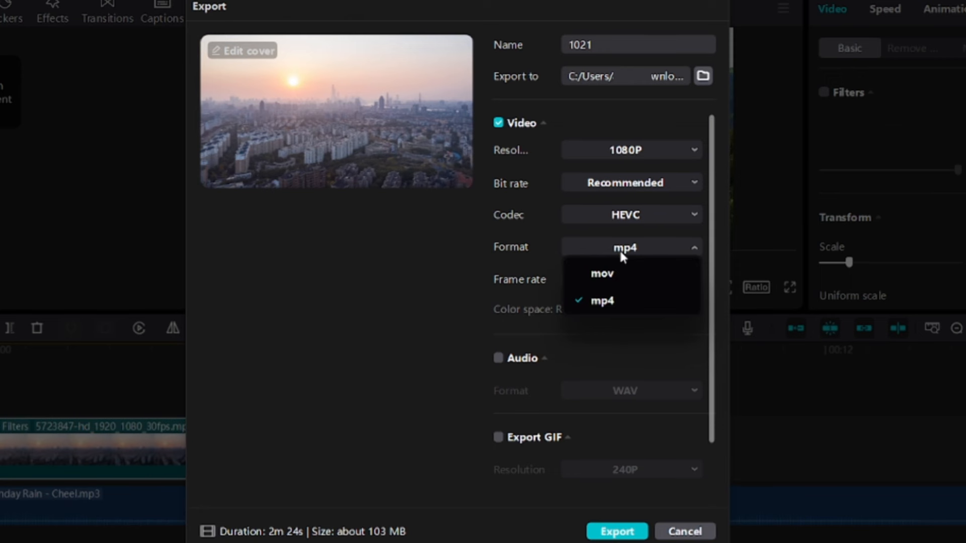
{"action": "left_click", "coordinate": [620, 249]}
{"action": "left_click", "coordinate": [619, 281]}
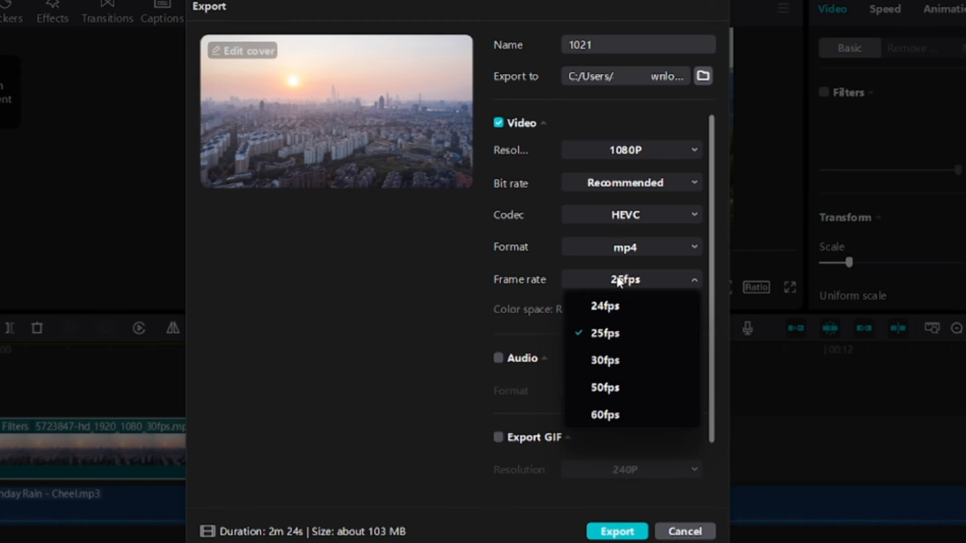
{"action": "left_click", "coordinate": [619, 281]}
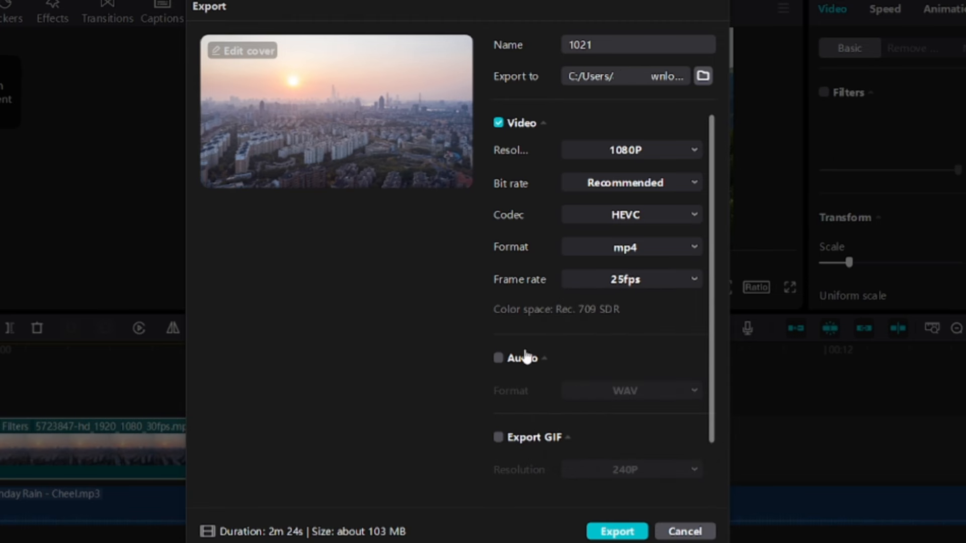
Step: Try enabling GIF export, check its resolution options while keeping 240P, and disable it again
{"action": "left_click", "coordinate": [499, 438]}
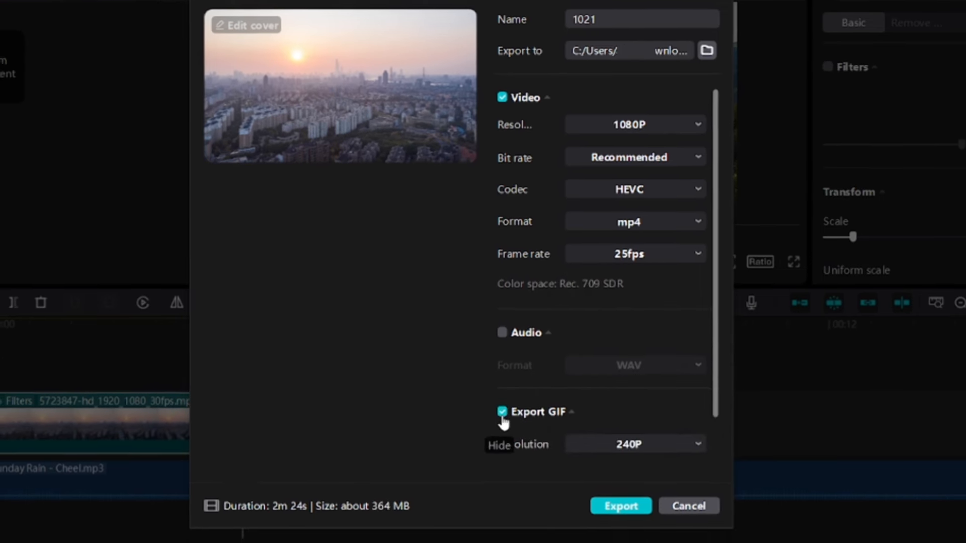
{"action": "left_click", "coordinate": [637, 476]}
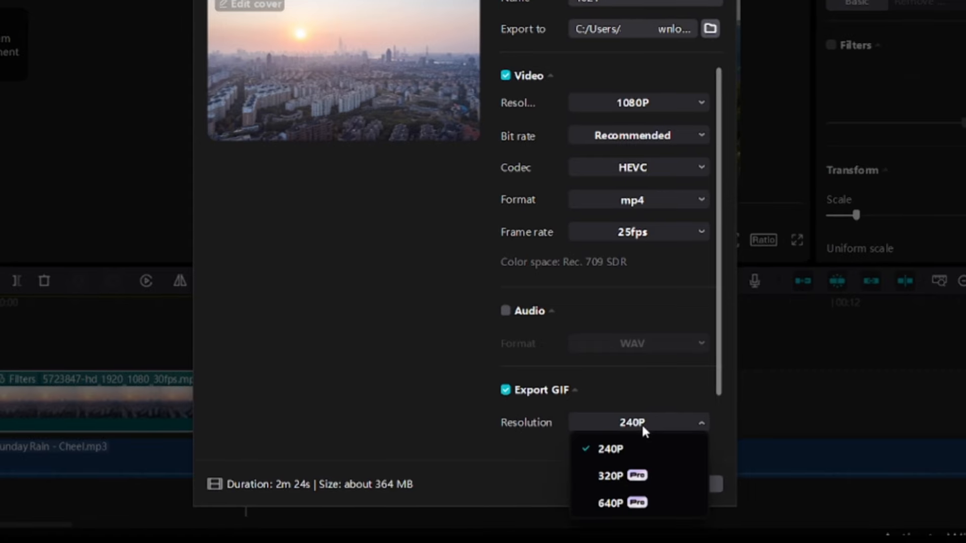
{"action": "left_click", "coordinate": [644, 428]}
{"action": "left_click", "coordinate": [505, 390]}
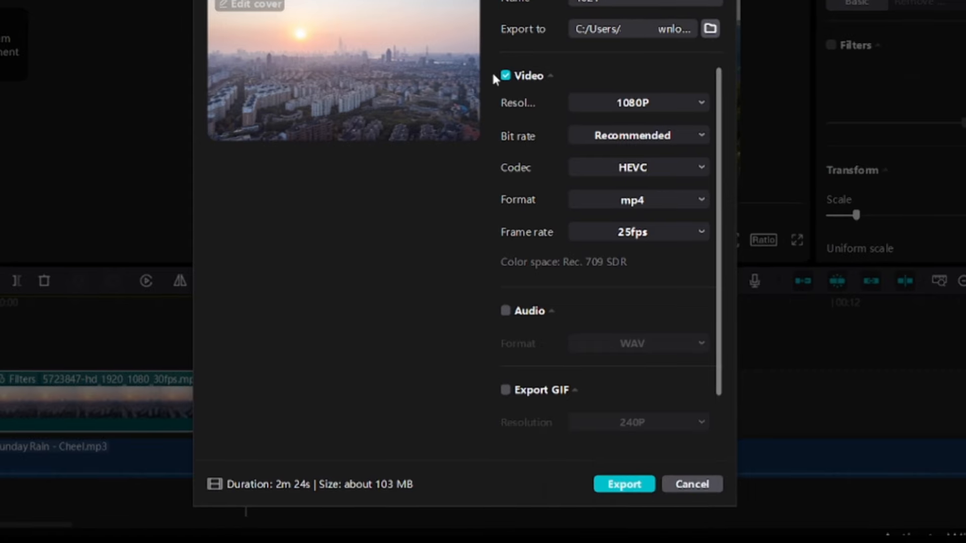
Step: Try an audio-only export in WAV format, and restore video as the only export output
{"action": "left_click", "coordinate": [505, 75]}
{"action": "left_click", "coordinate": [505, 311]}
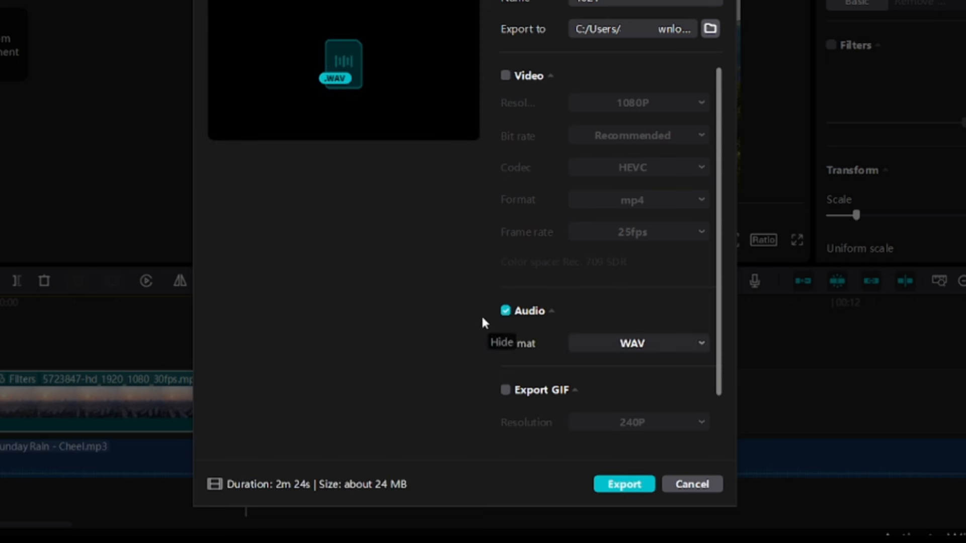
{"action": "left_click", "coordinate": [505, 75]}
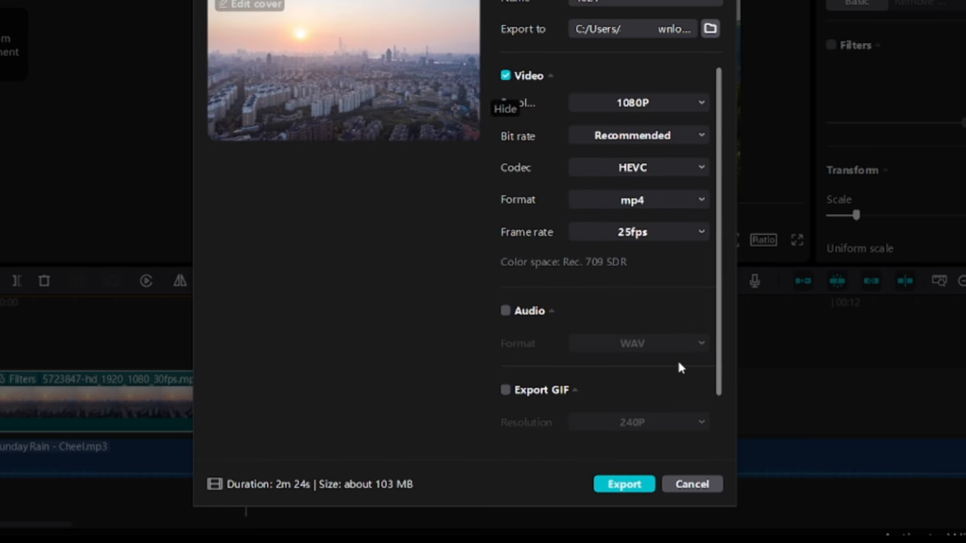